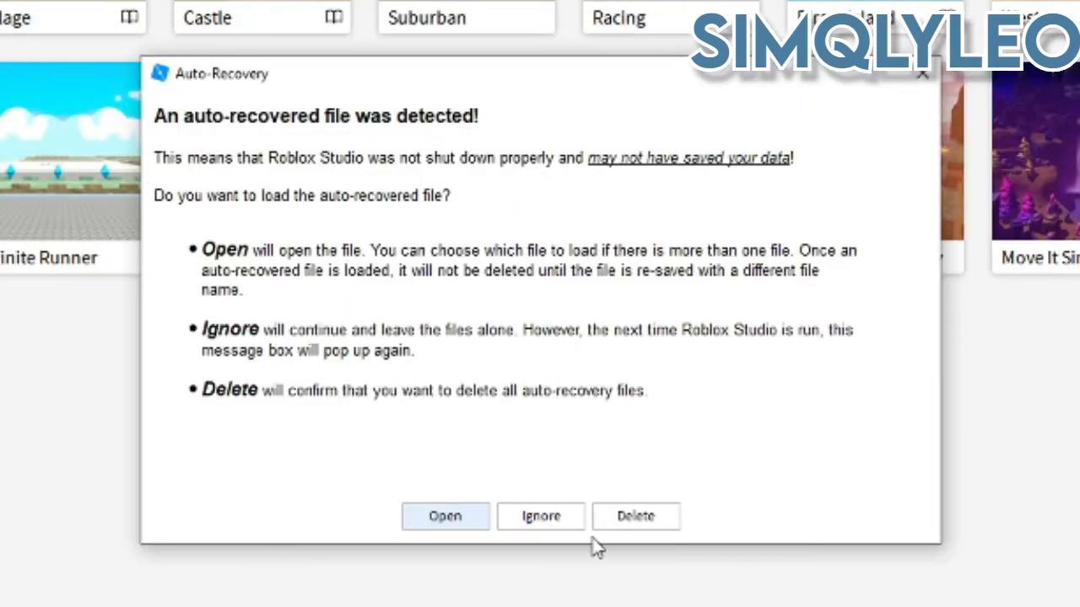
- Ignore the auto-recovered file and create a new place from the Baseplate template
click(515, 520)
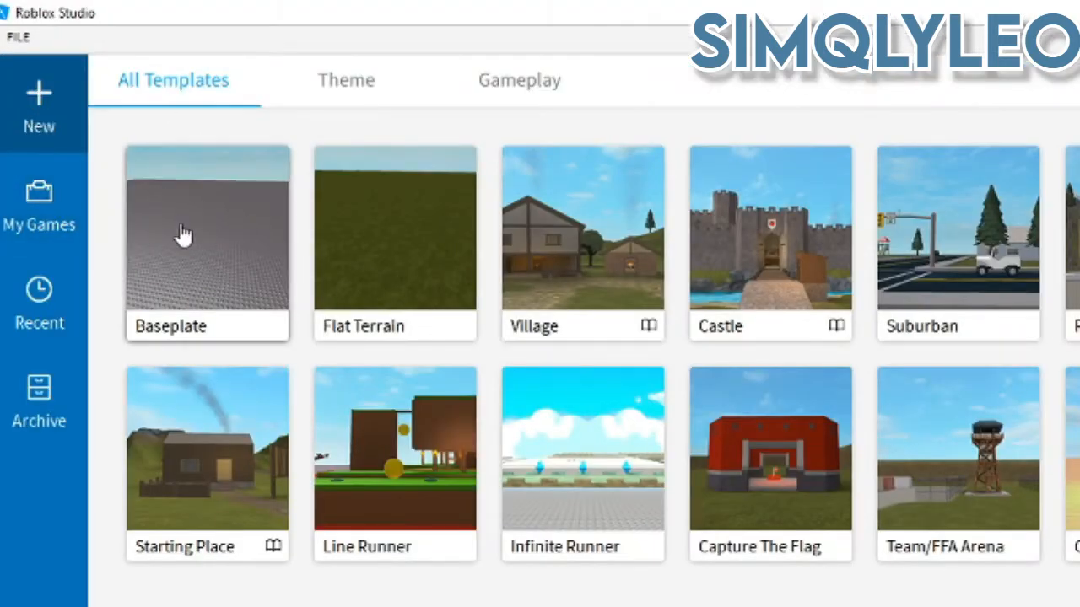
click(185, 244)
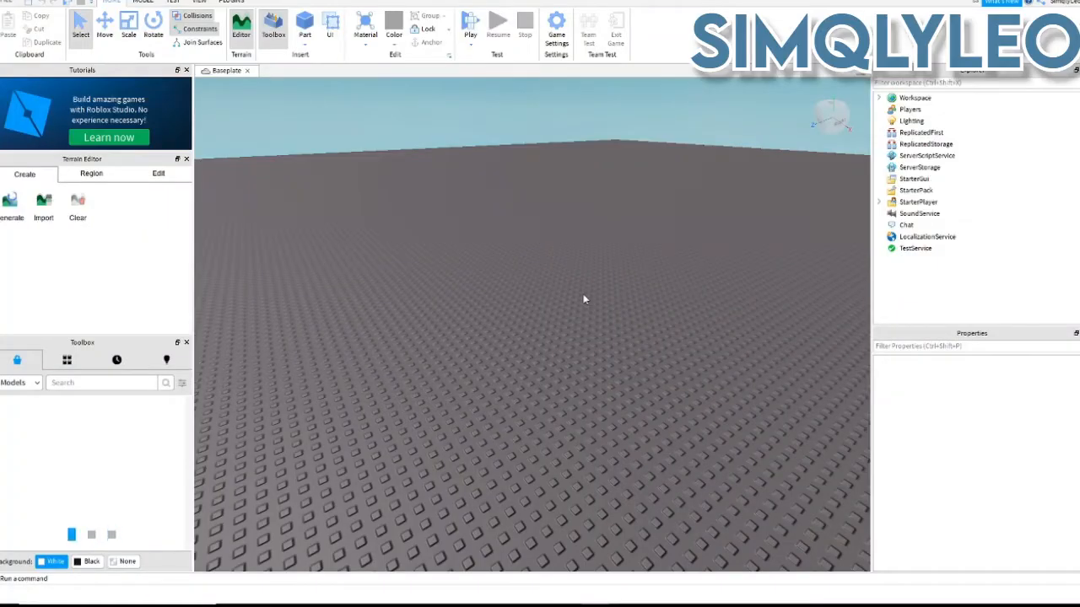
right_drag(582, 294, 581, 294)
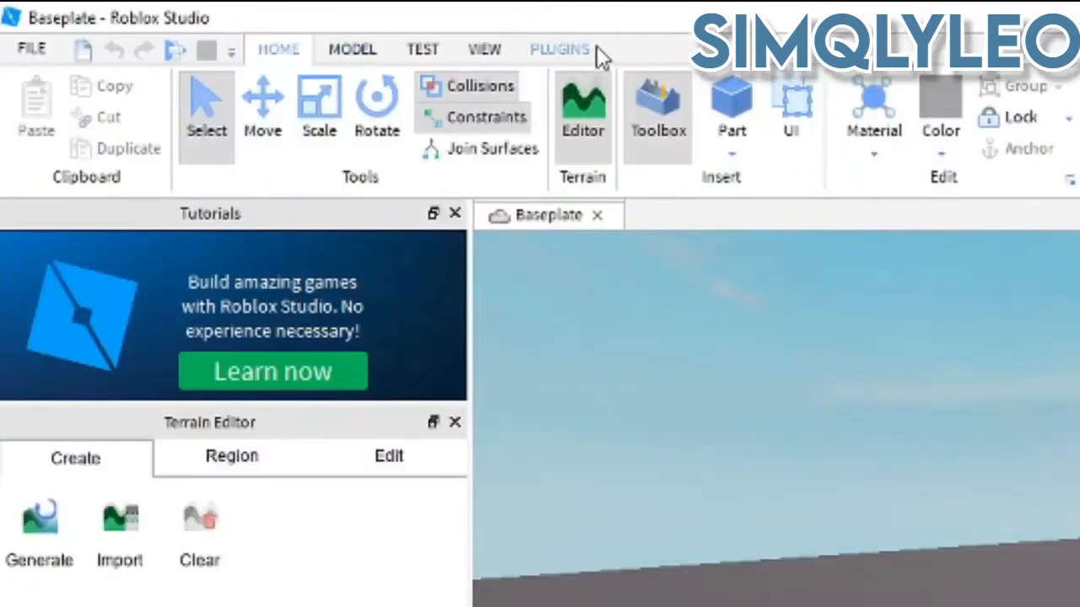
- Open the Load Character plugin
click(227, 2)
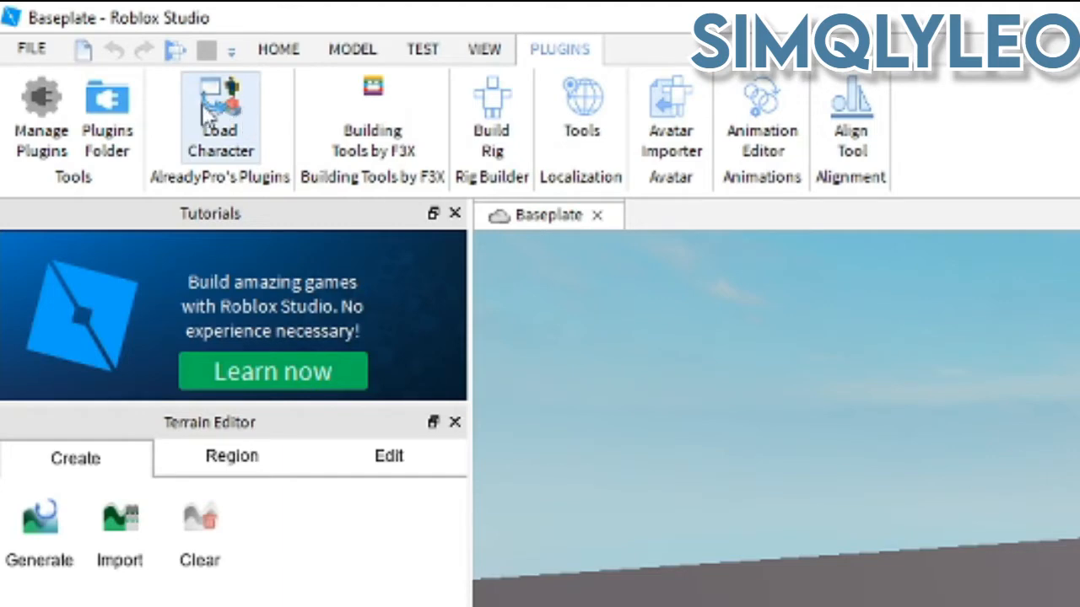
click(212, 100)
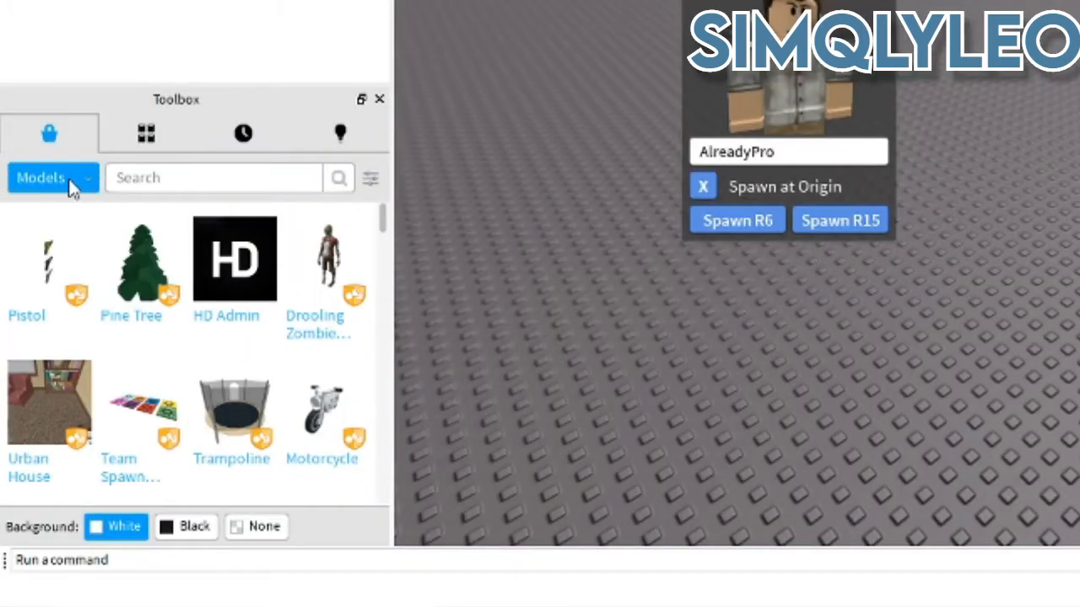
- Search the Toolbox plugins for "load character" and examine the details of the installed Load Character plugin
click(51, 177)
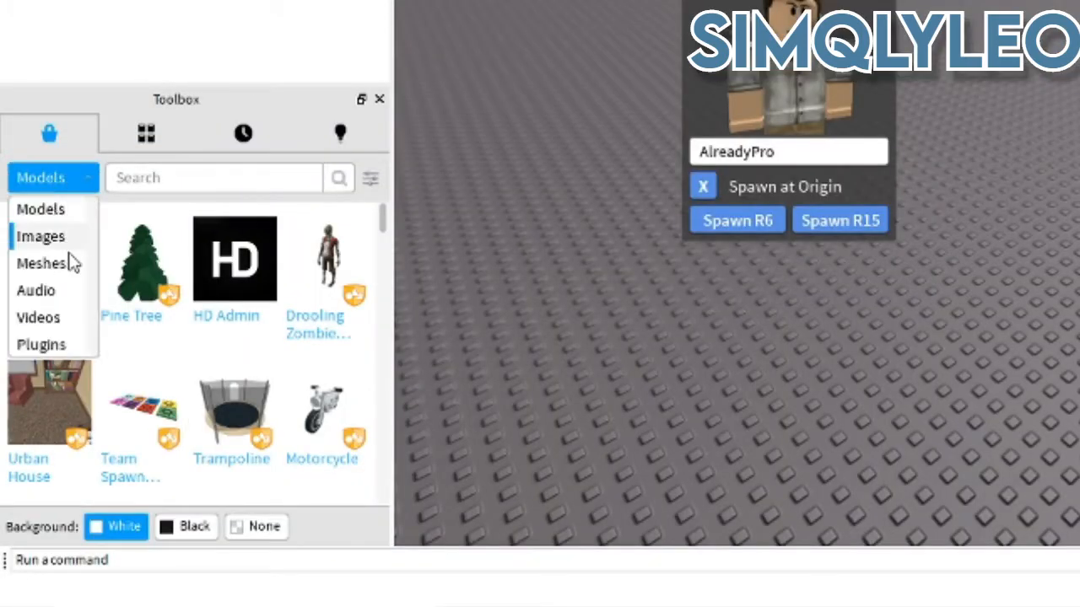
click(46, 344)
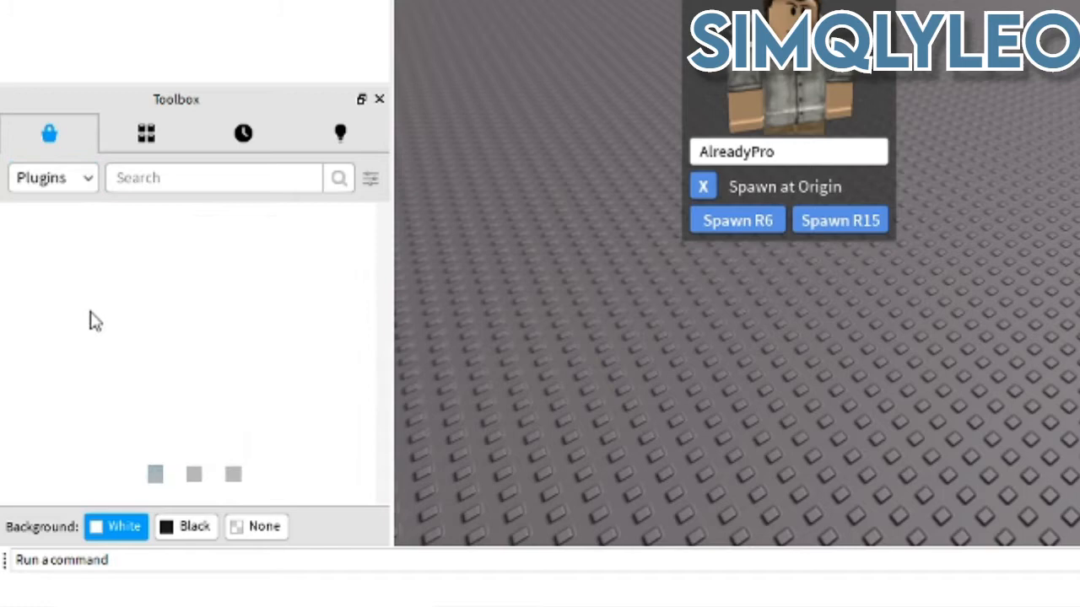
click(173, 179)
text(loa)
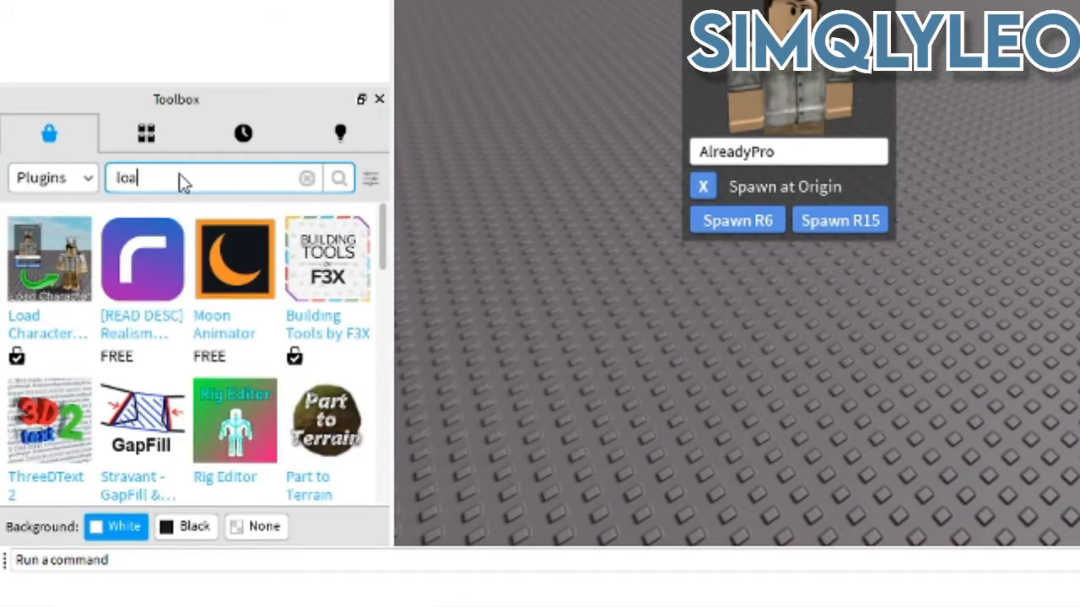
text(d character)
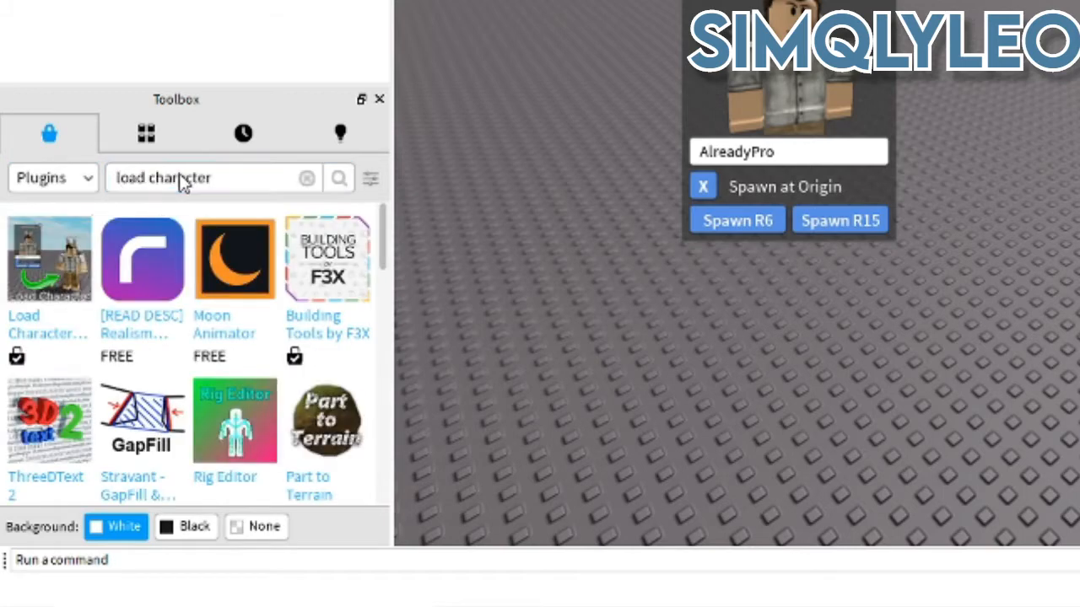
key(Return)
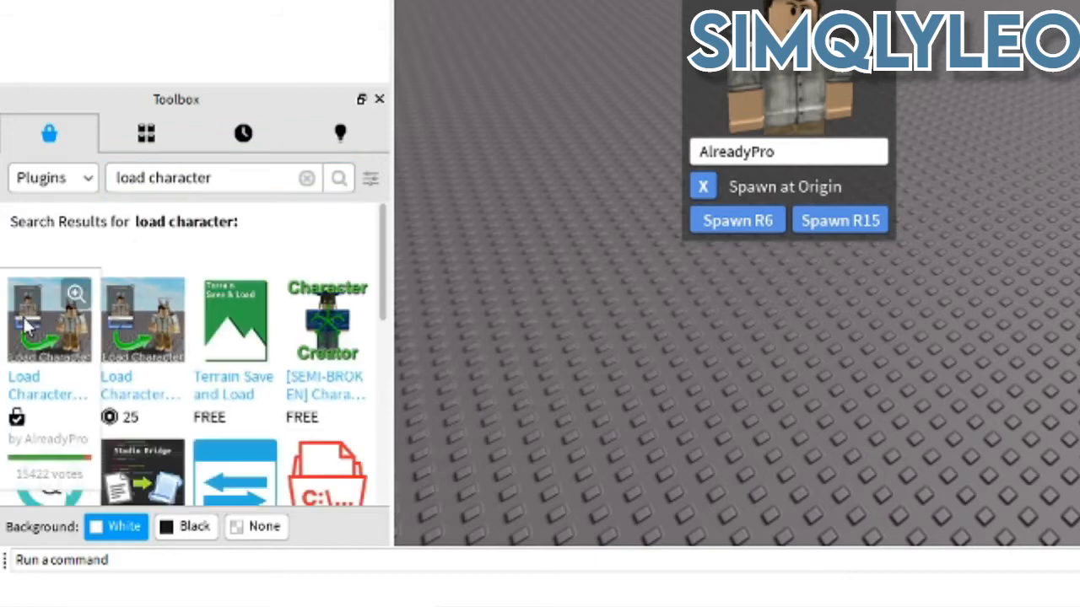
click(58, 338)
scroll(186, 430, down, 3)
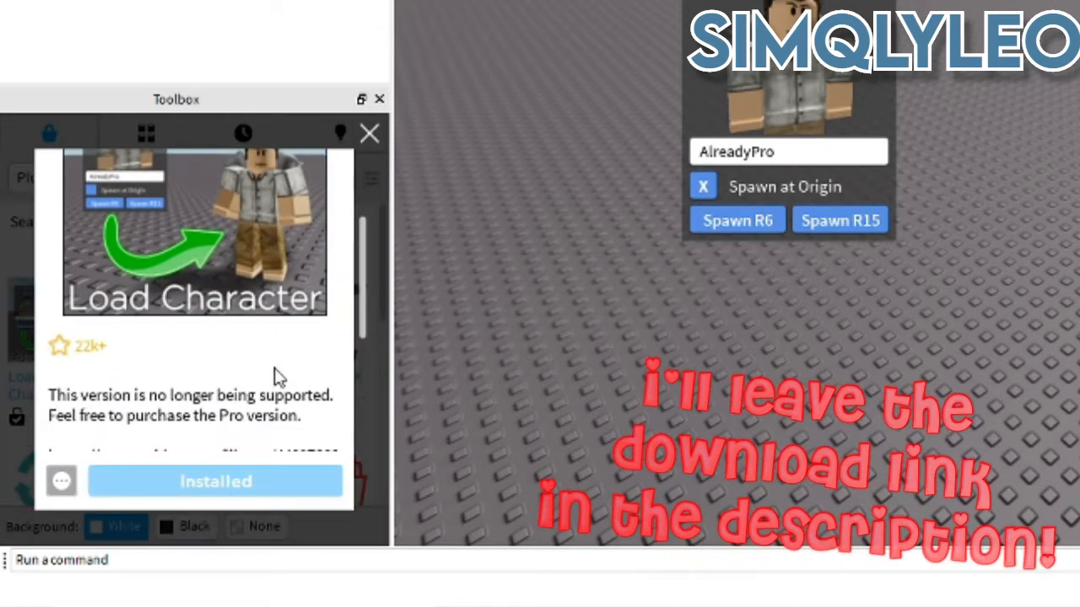
click(370, 133)
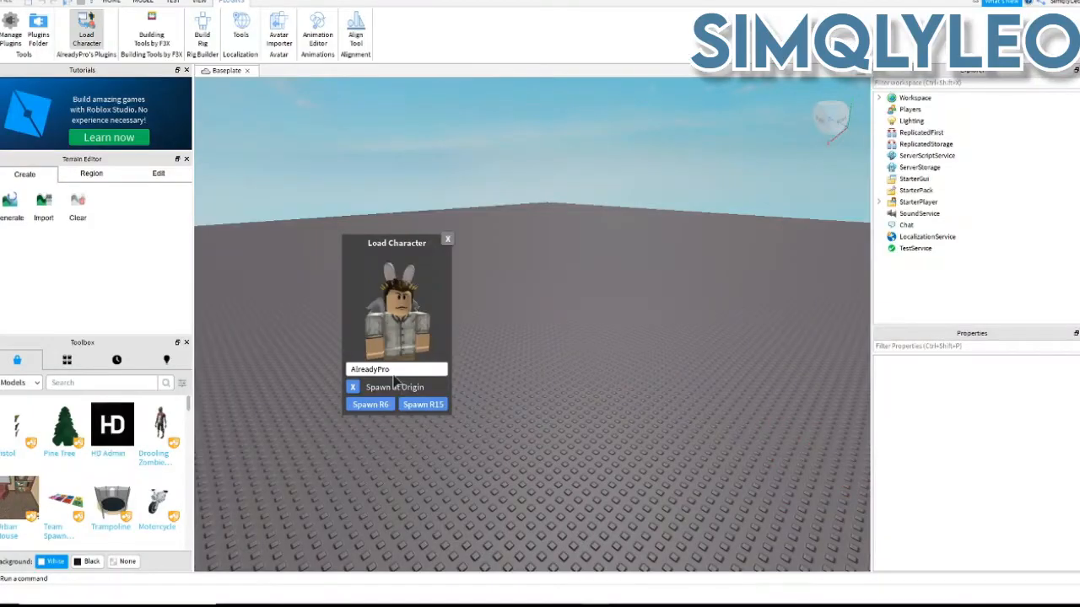
- Load the avatar by its account username, spawn it at the origin and close the Load Character window
drag(391, 377, 341, 375)
text(Simqly)
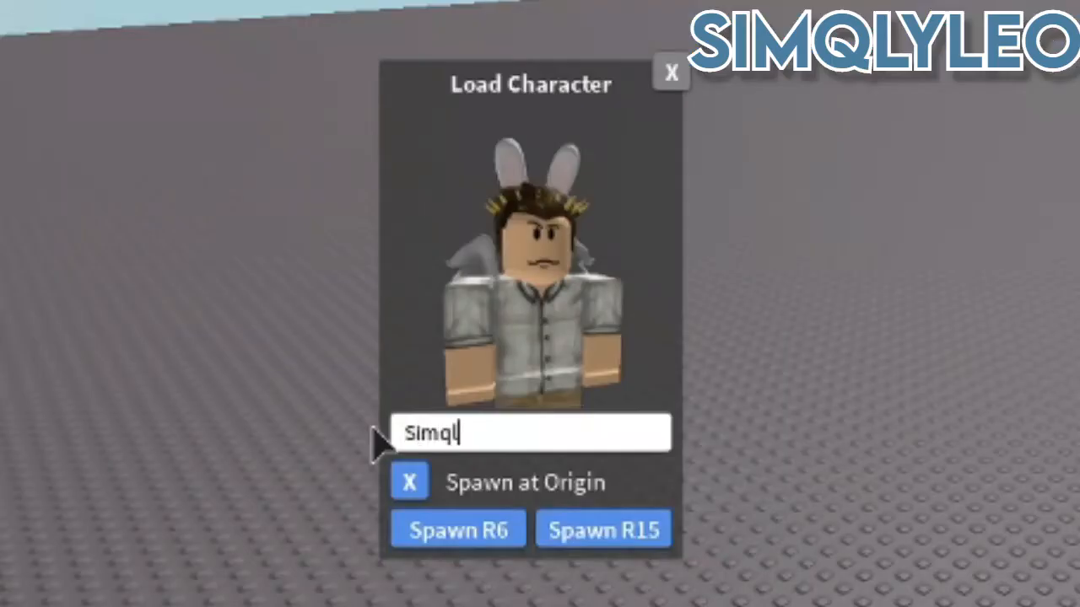
text(leo)
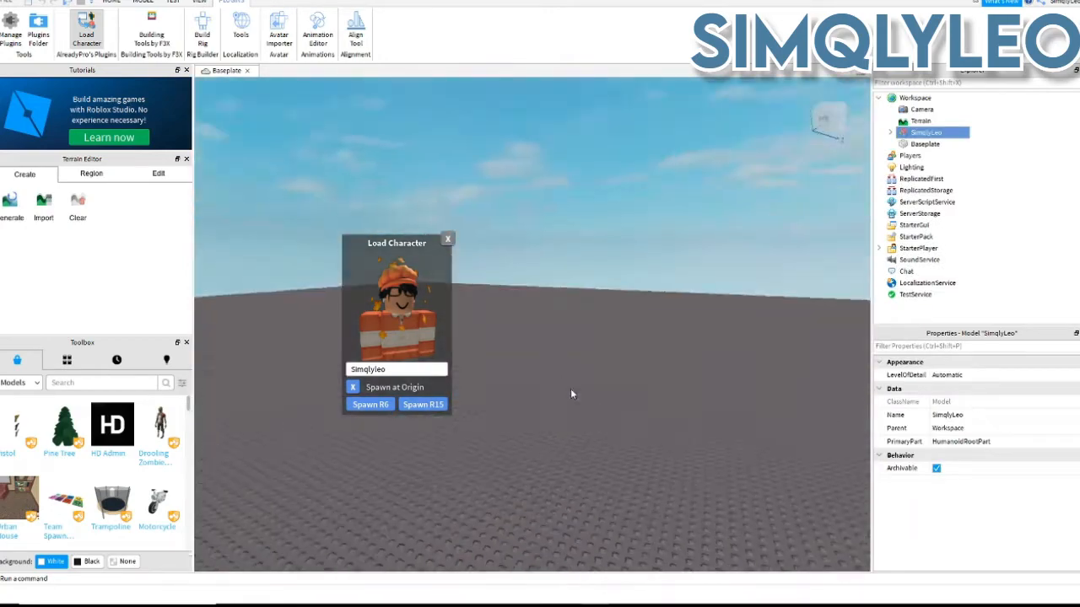
key(f)
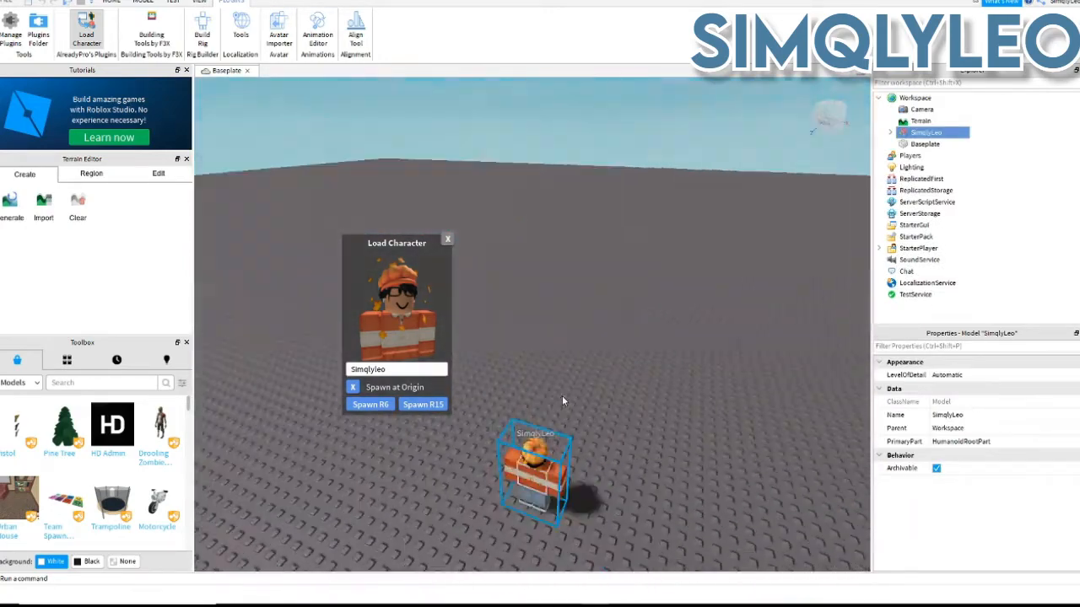
right_drag(548, 384, 560, 389)
scroll(560, 388, down, 3)
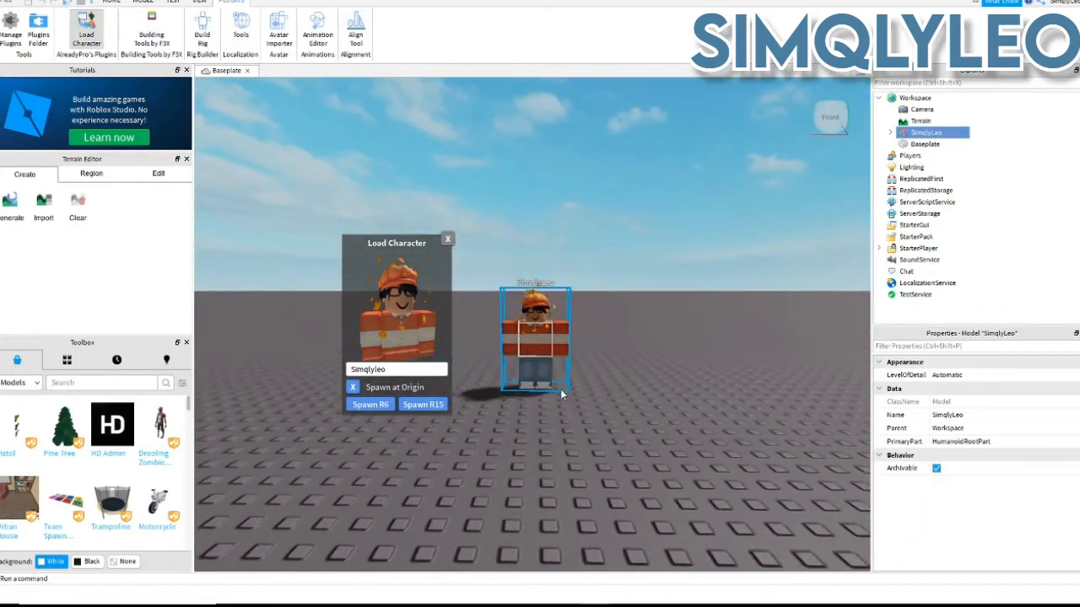
drag(401, 243, 287, 173)
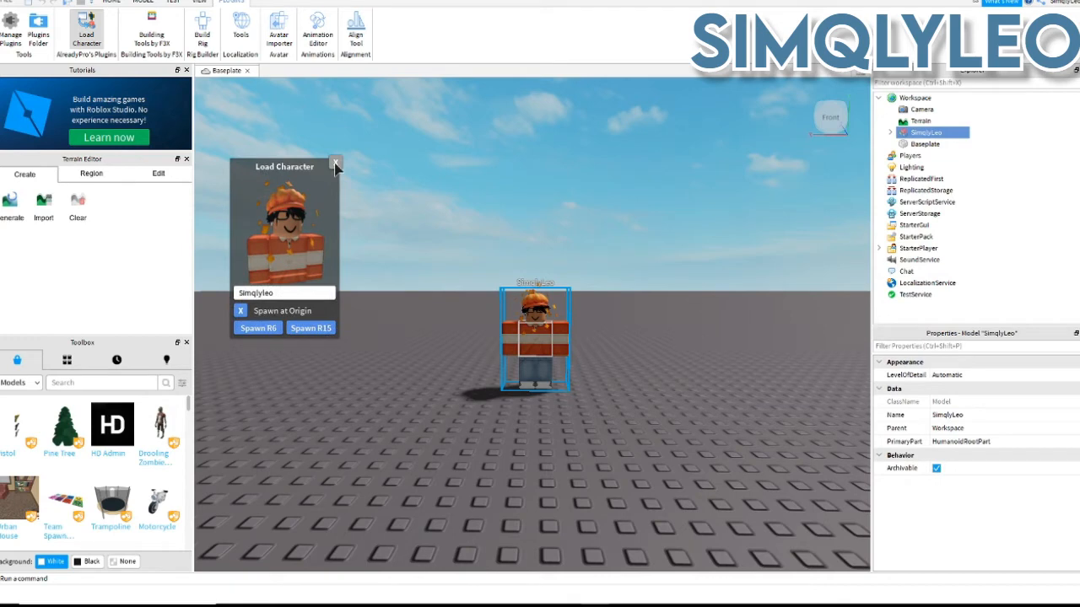
click(335, 164)
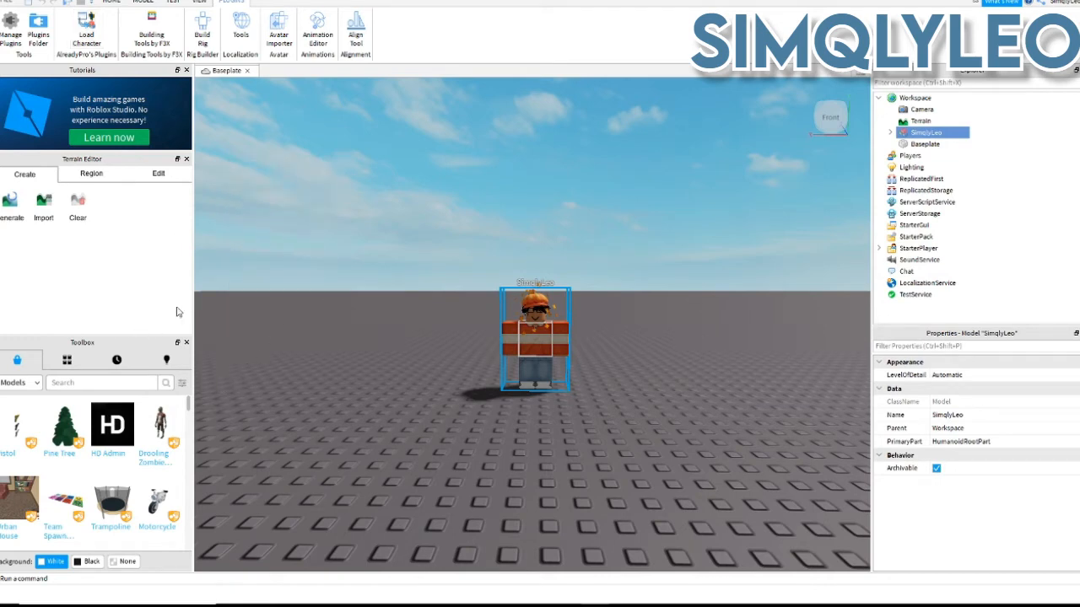
- Search the Toolbox models for "aesthetic fall"
click(98, 383)
text(f)
key(BackSpace)
key(BackSpace)
text(ani)
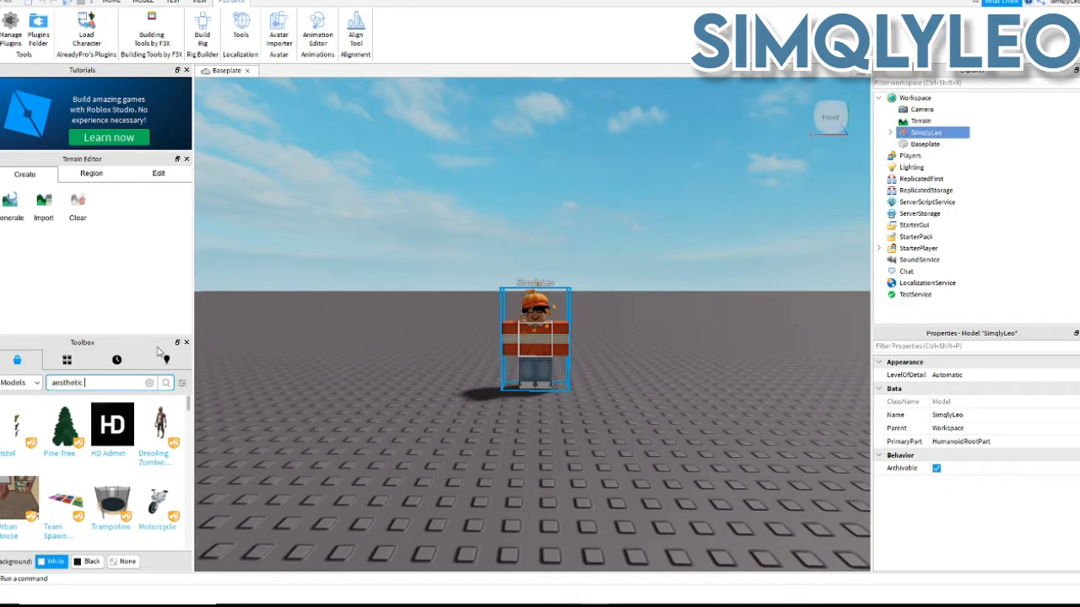
text(l)
key(Return)
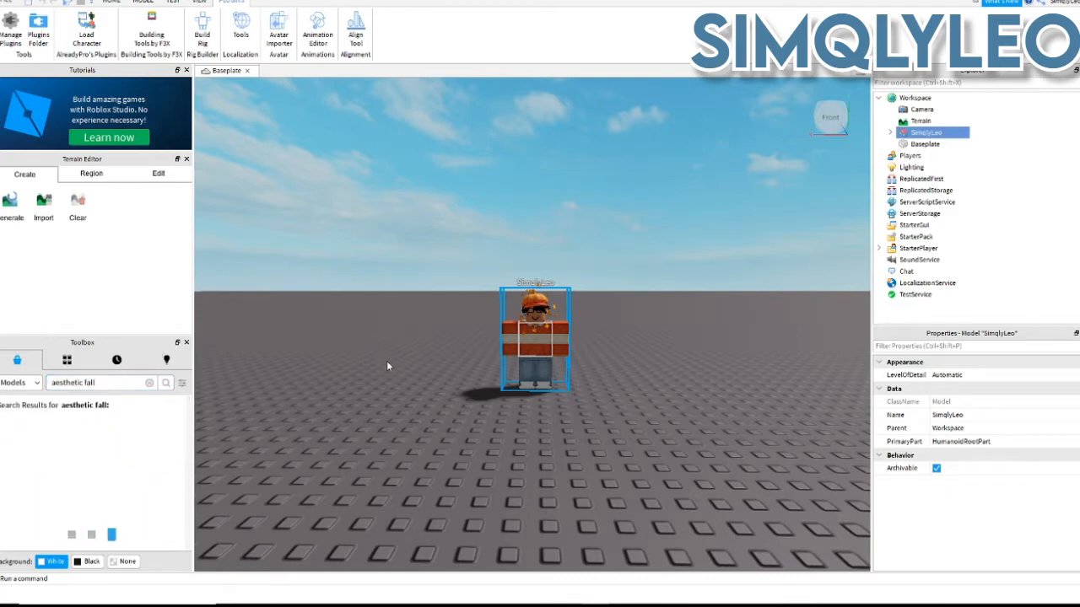
- Try out the Fall Aesthetic model from the search results in the scene and delete it
right_drag(386, 360, 379, 387)
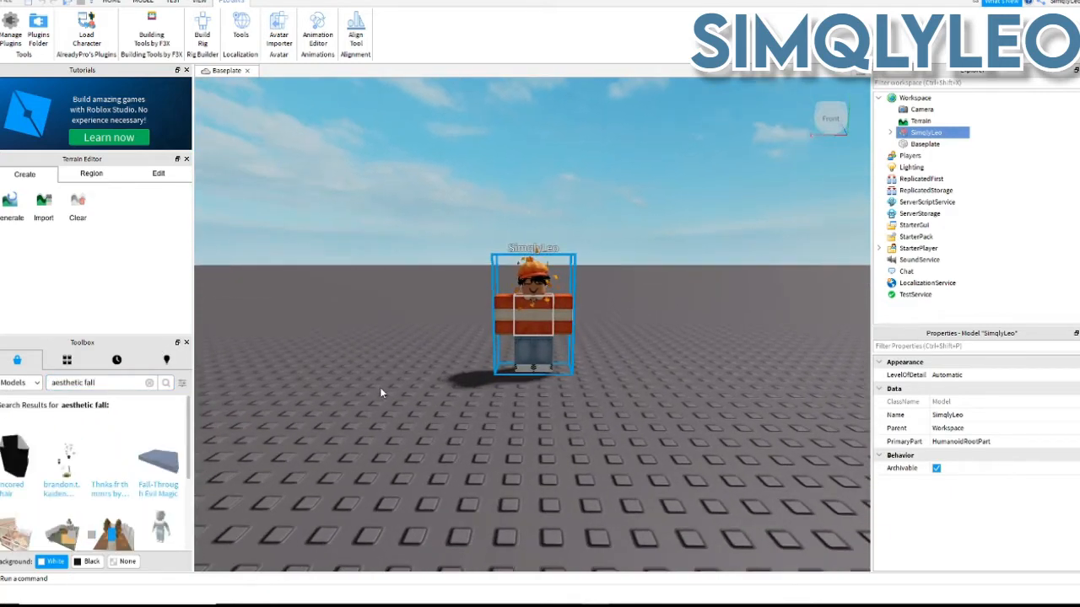
right_click(380, 388)
click(289, 444)
click(289, 444)
scroll(99, 456, down, 1)
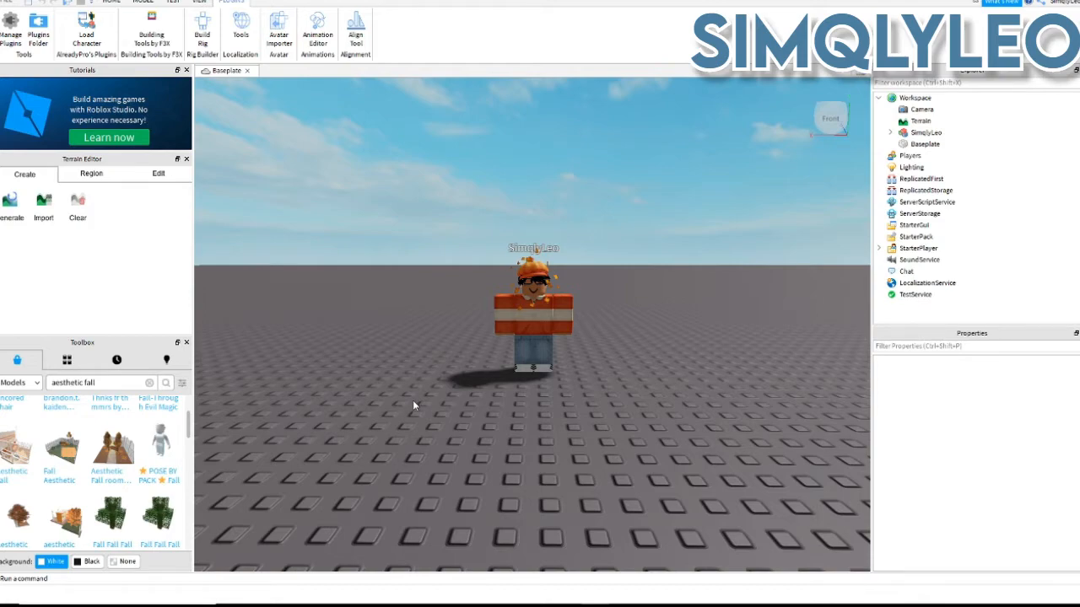
click(61, 451)
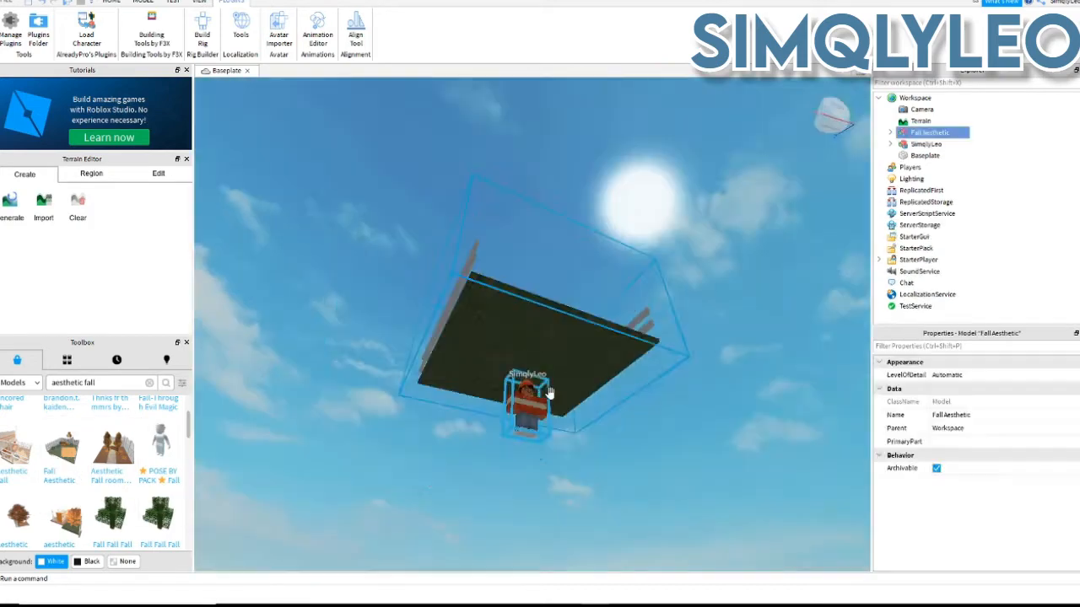
scroll(549, 391, down, 5)
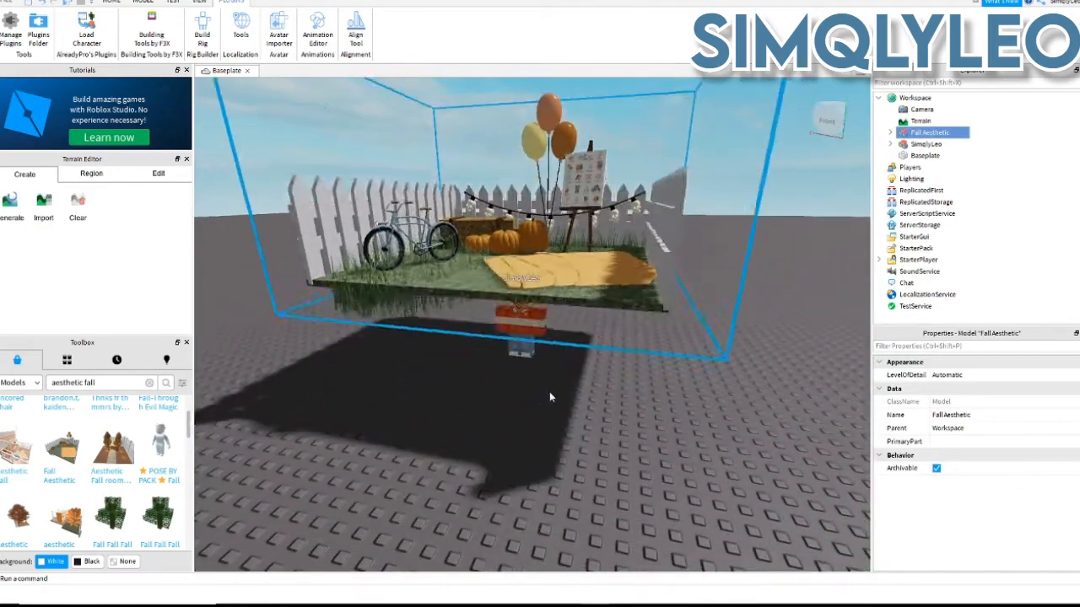
key(Delete)
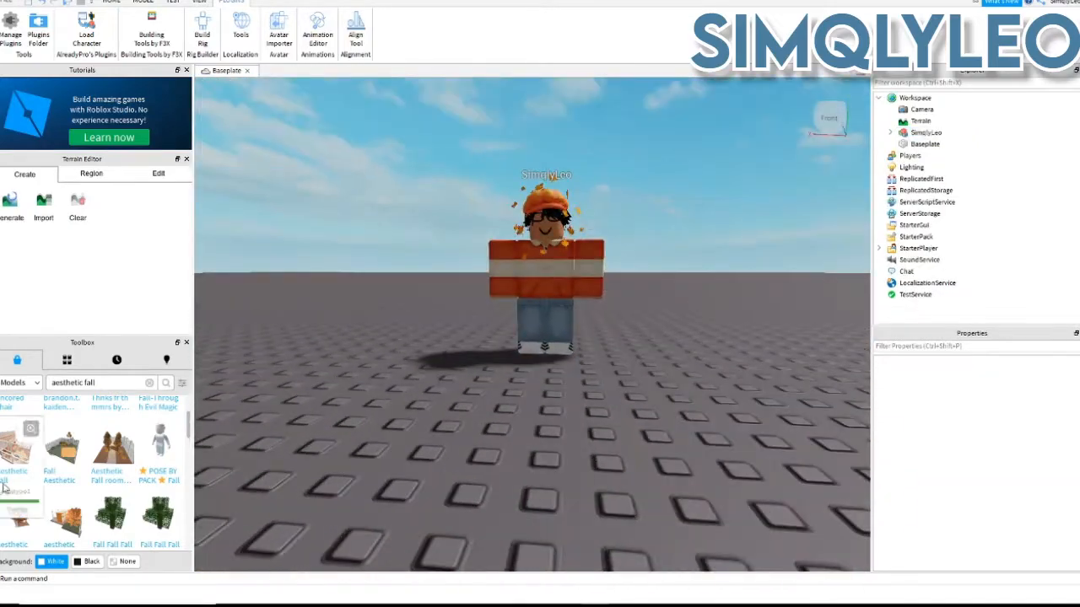
- Export the fall scene named Model from the Workspace to a file with Export Selection
scroll(107, 481, up, 3)
scroll(107, 480, up, 3)
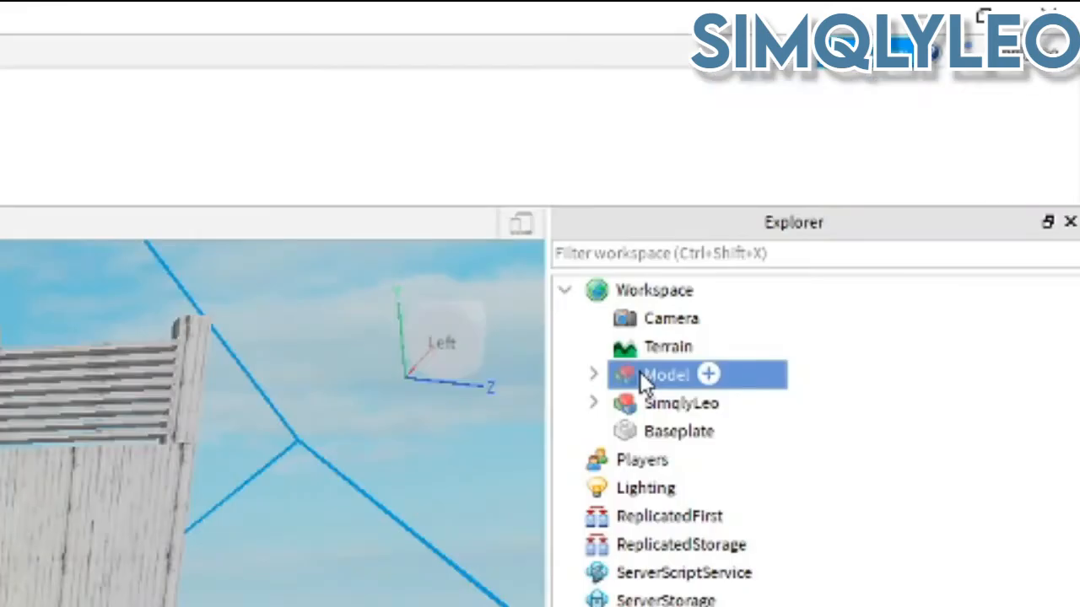
right_click(910, 133)
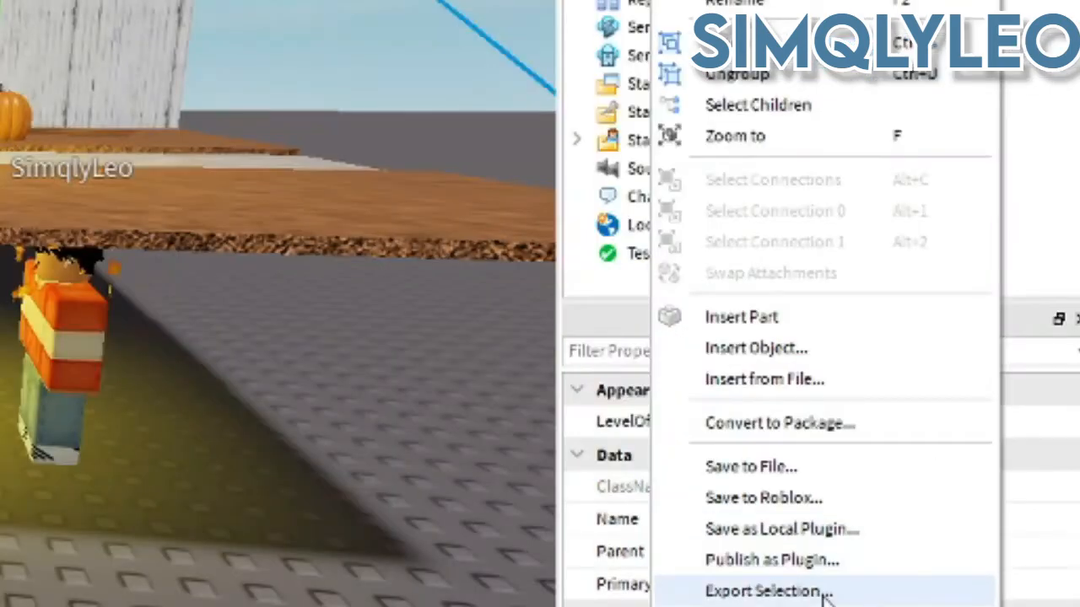
click(825, 594)
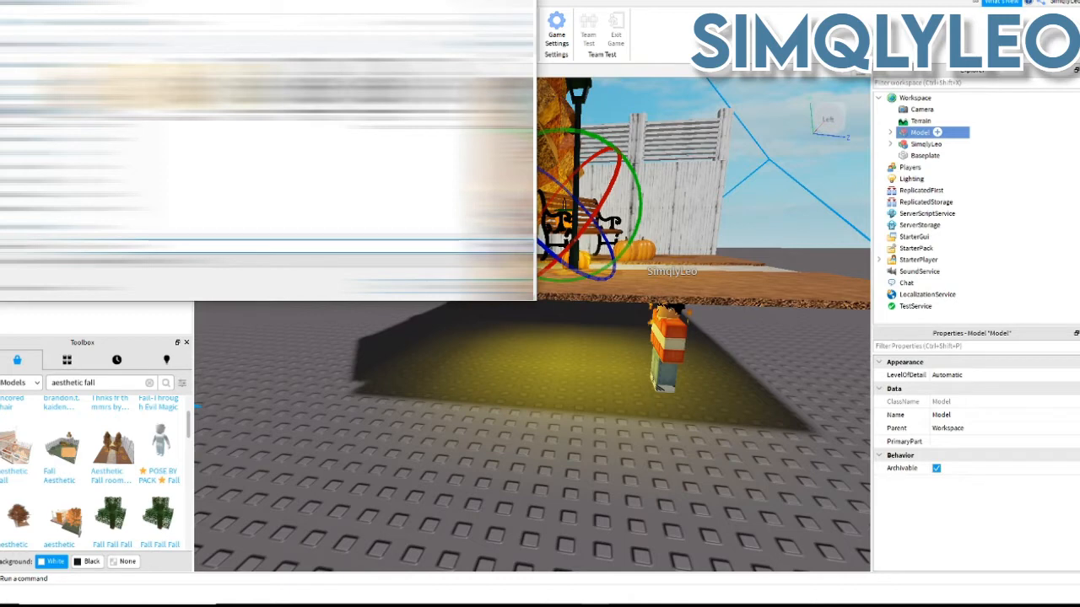
key(Return)
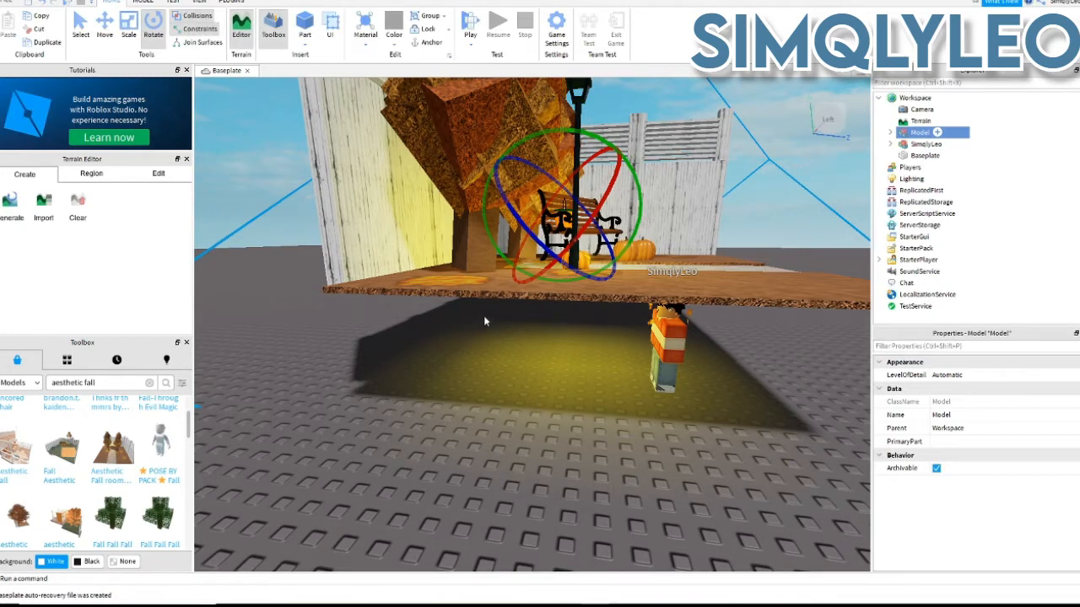
- Export the spawned character model from the Workspace with Export Selection
right_click(925, 143)
click(1012, 458)
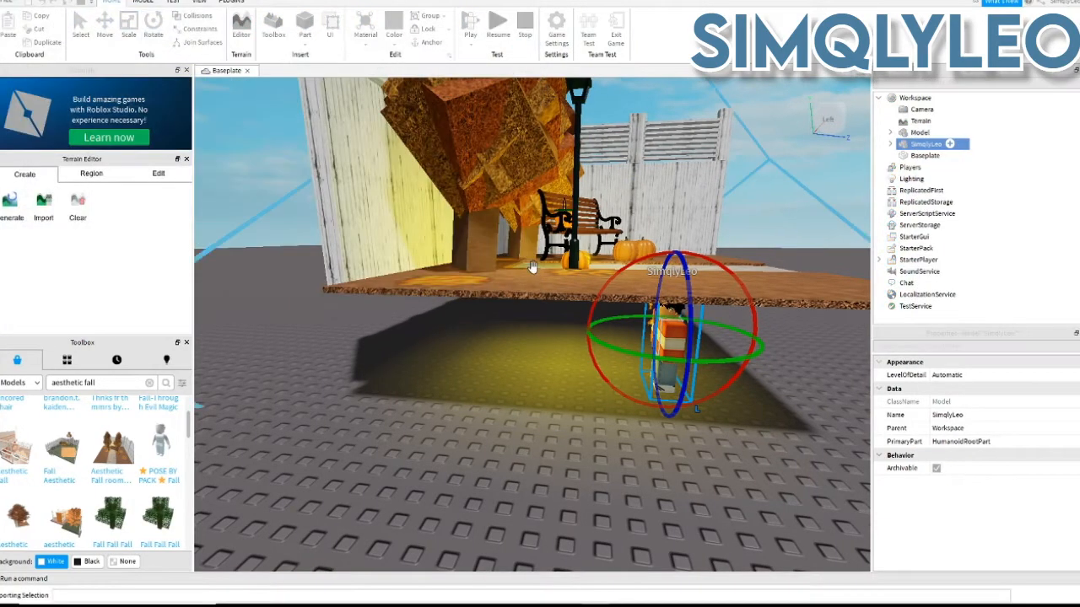
right_drag(498, 344, 500, 346)
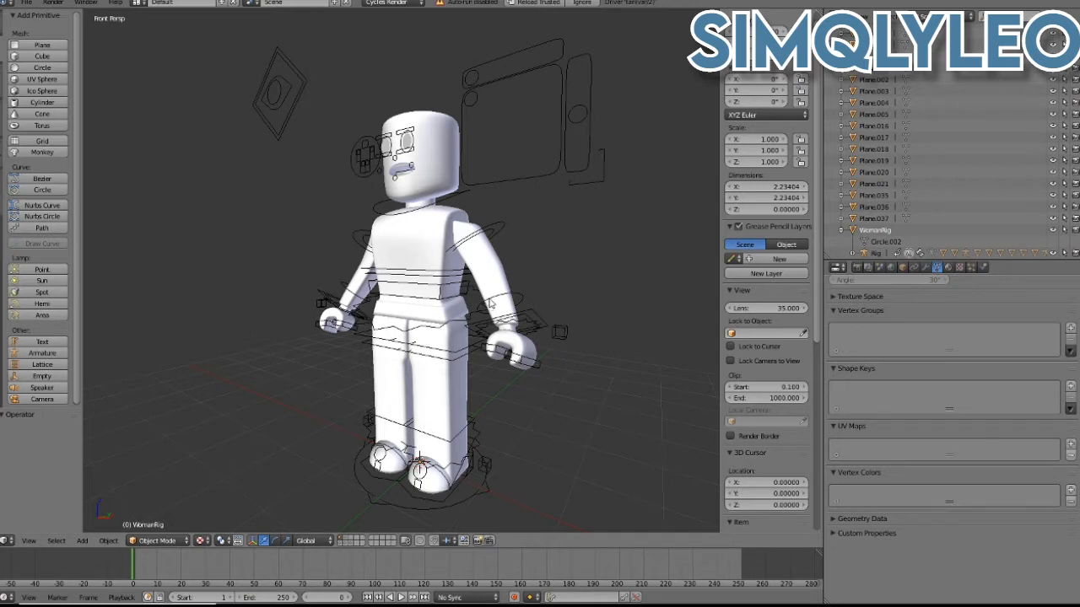
- Examine the character rig from several angles and distances with fly navigation, ending with a close view of the head and torso
key(shift+f)
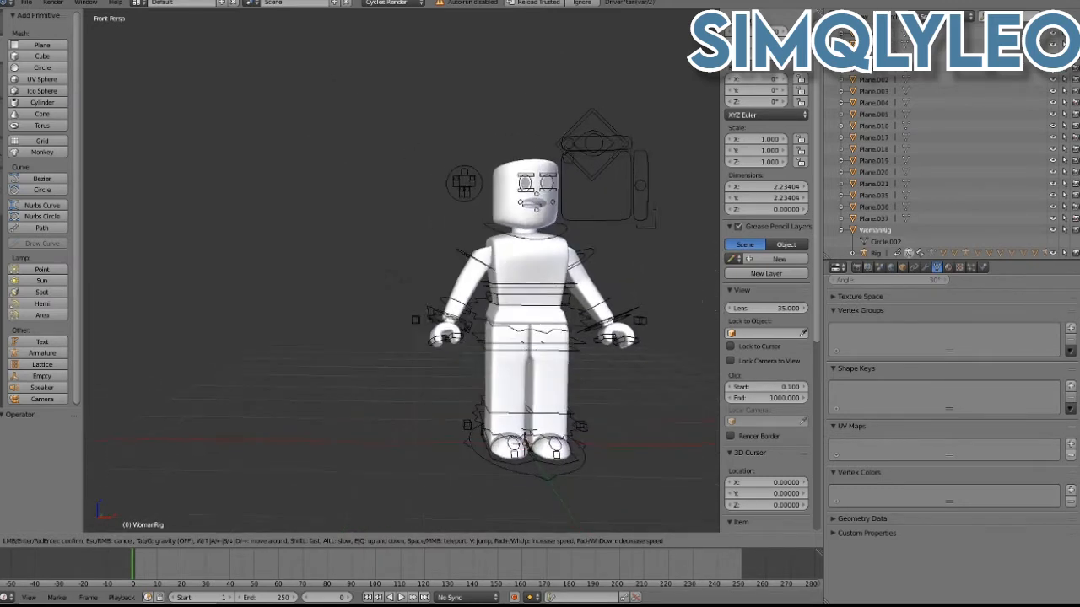
key(shift)
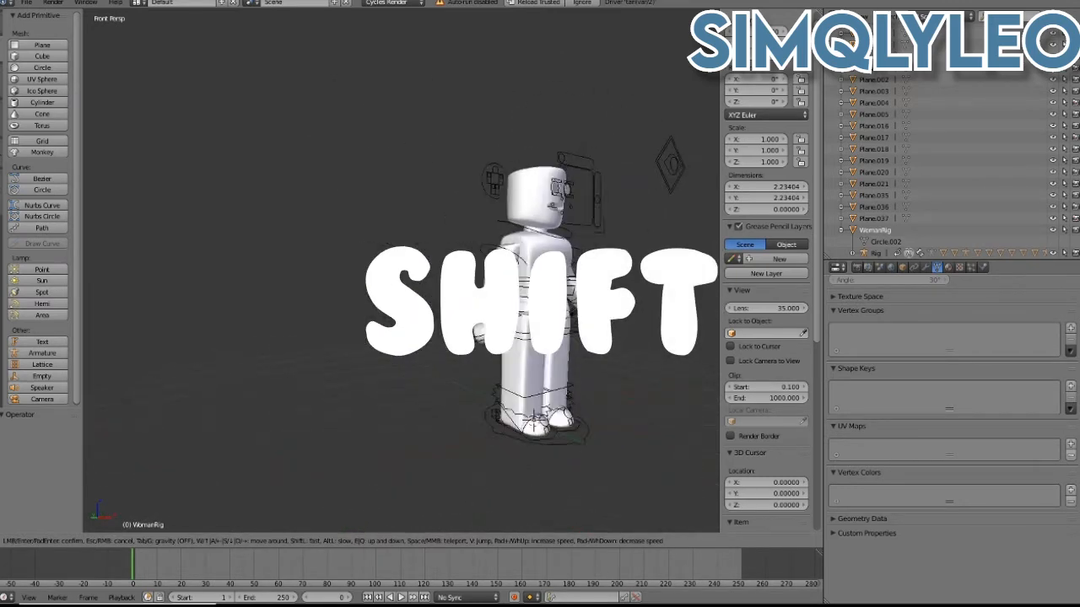
scroll(401, 279, down, 3)
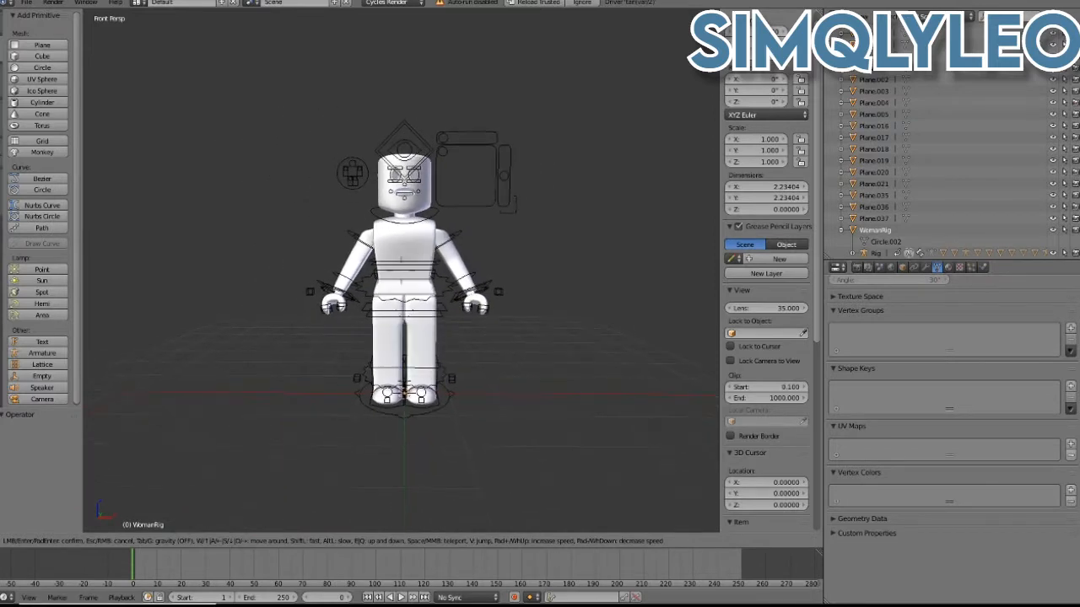
scroll(405, 279, up, 2)
key(w)
key(a)
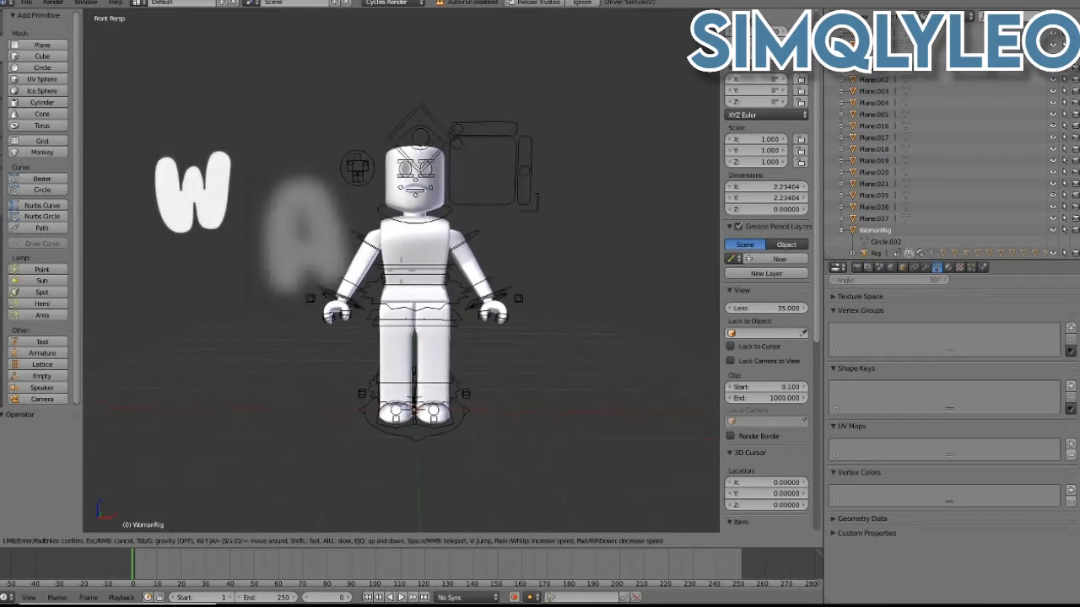
key(s)
key(d)
key(q)
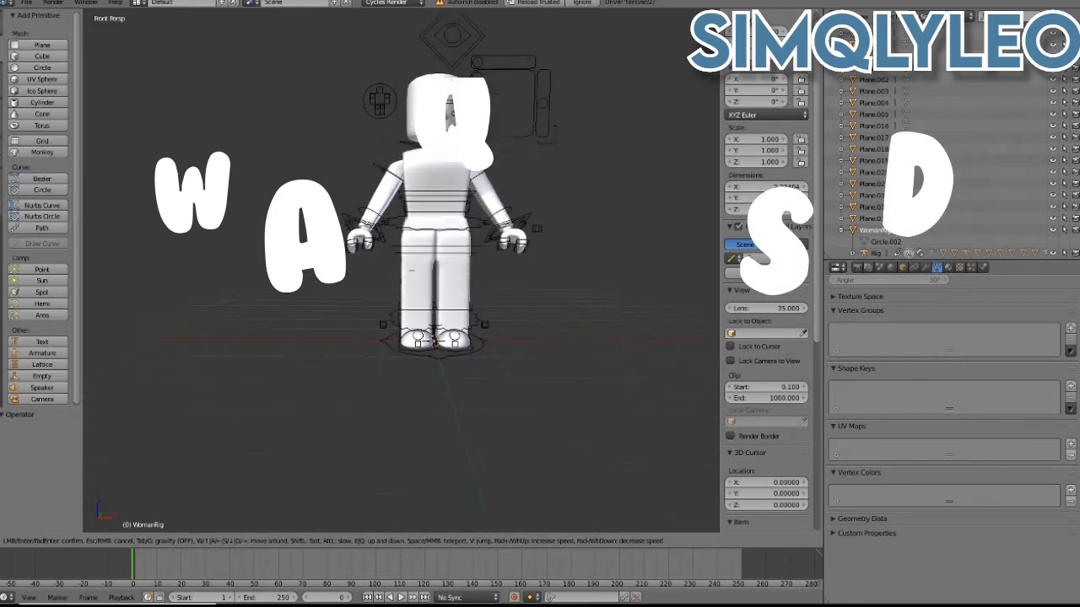
key(e)
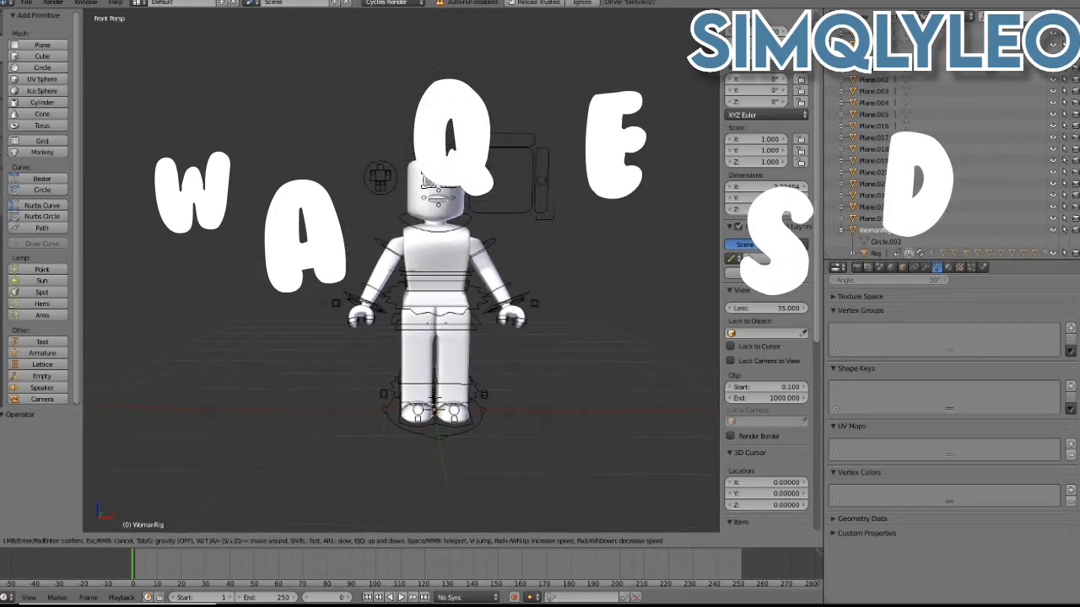
key(a)
key(w)
key(d)
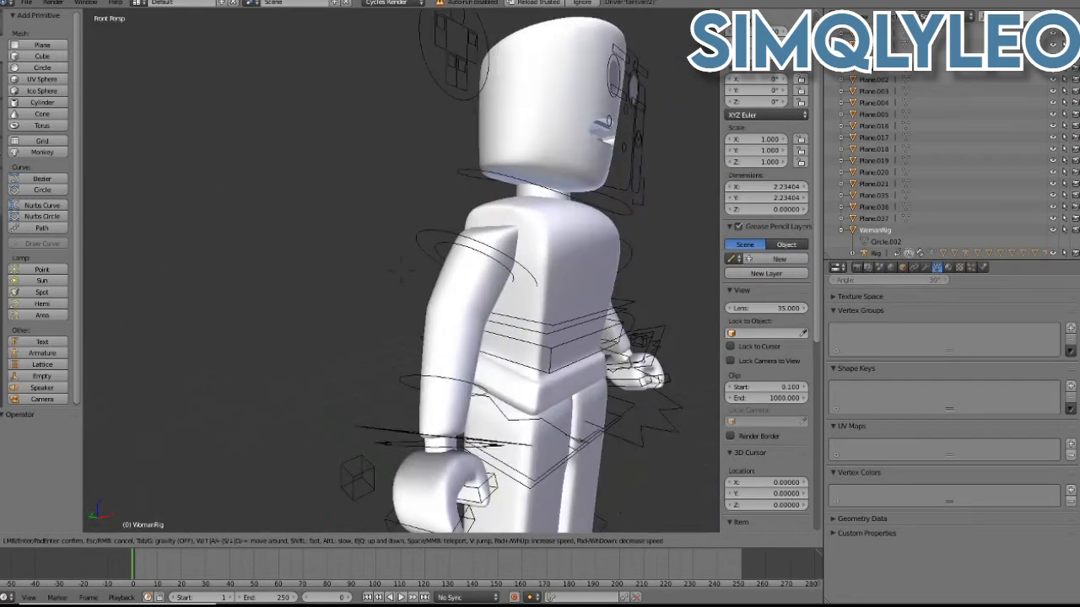
key(s)
key(d)
key(w)
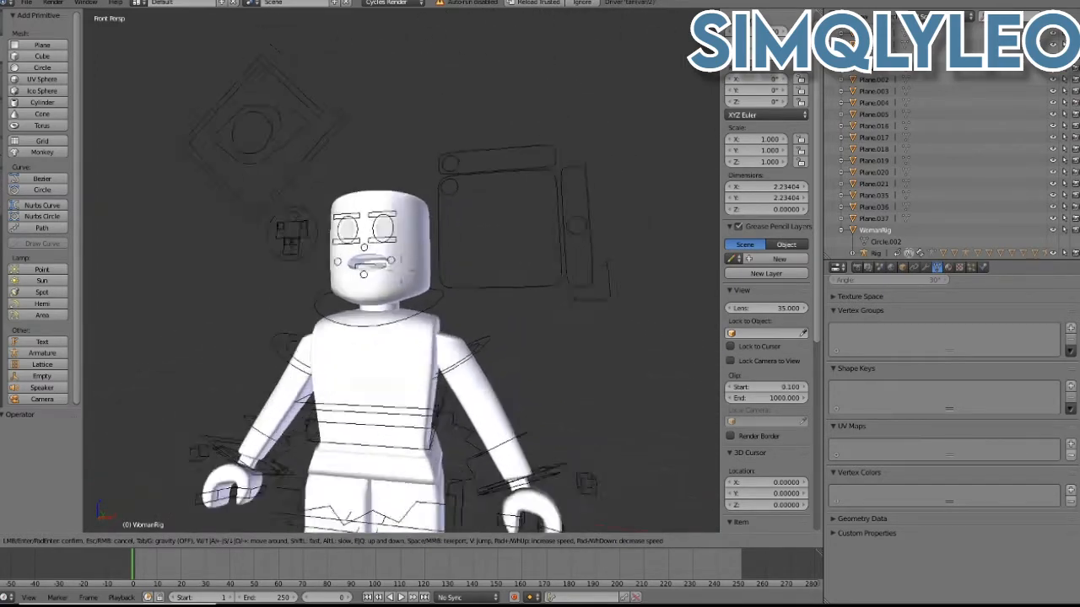
key(s)
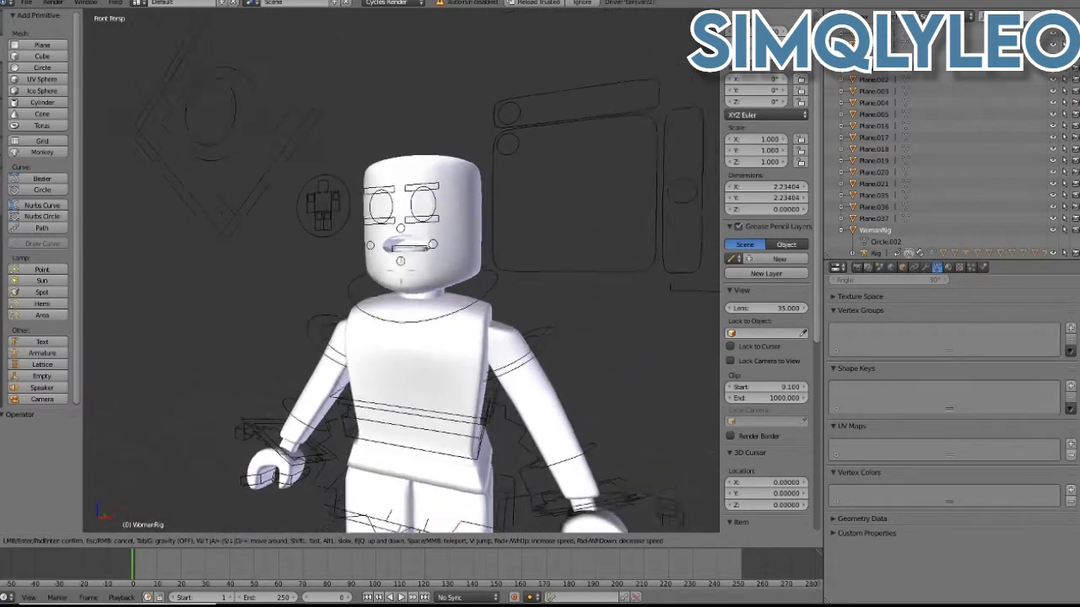
click(452, 250)
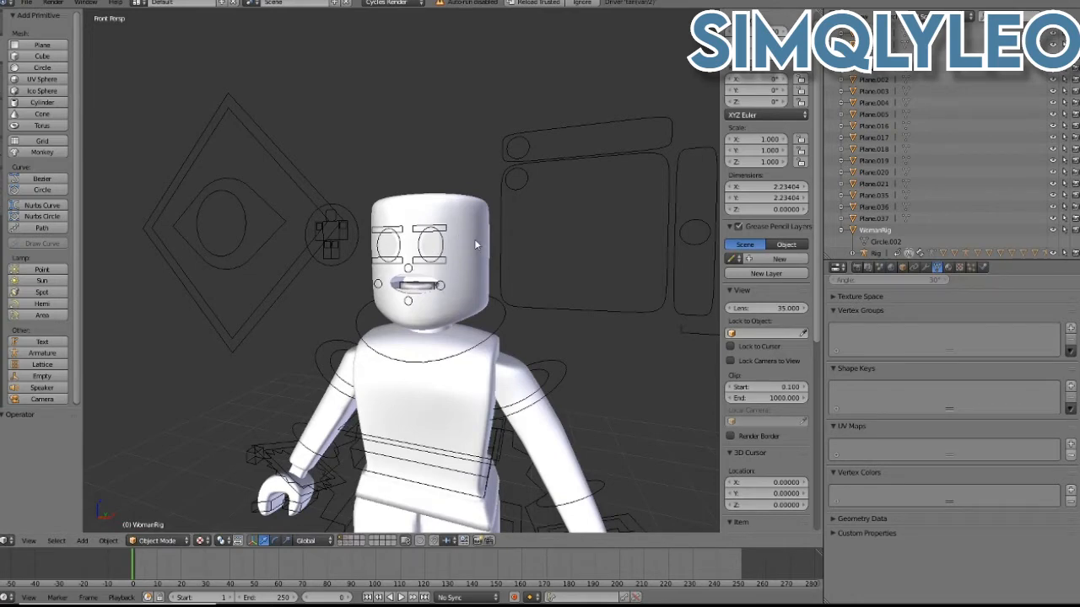
right_click(475, 244)
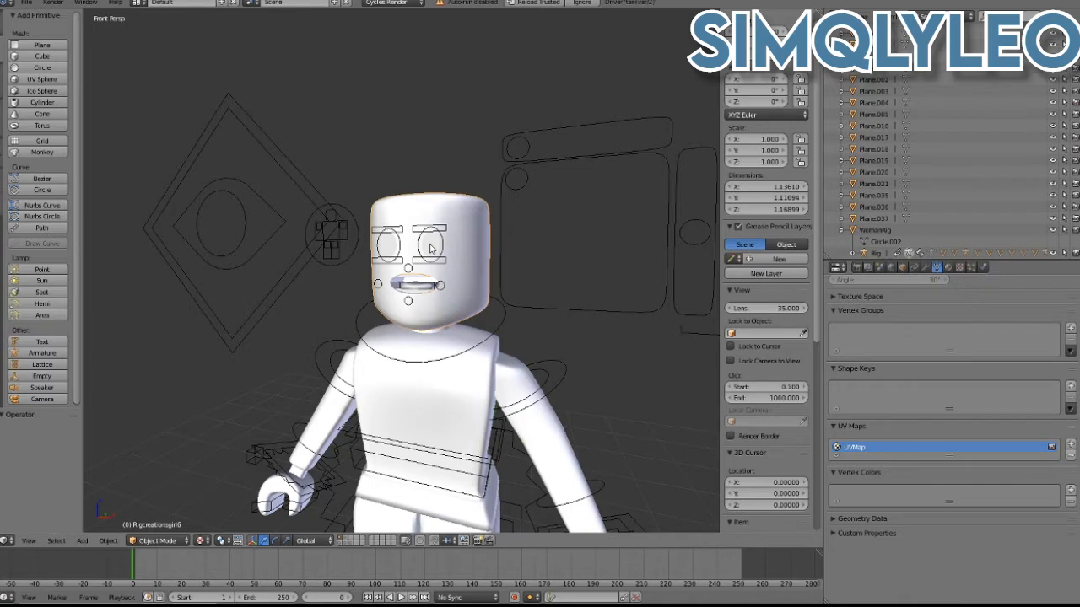
right_click(431, 247)
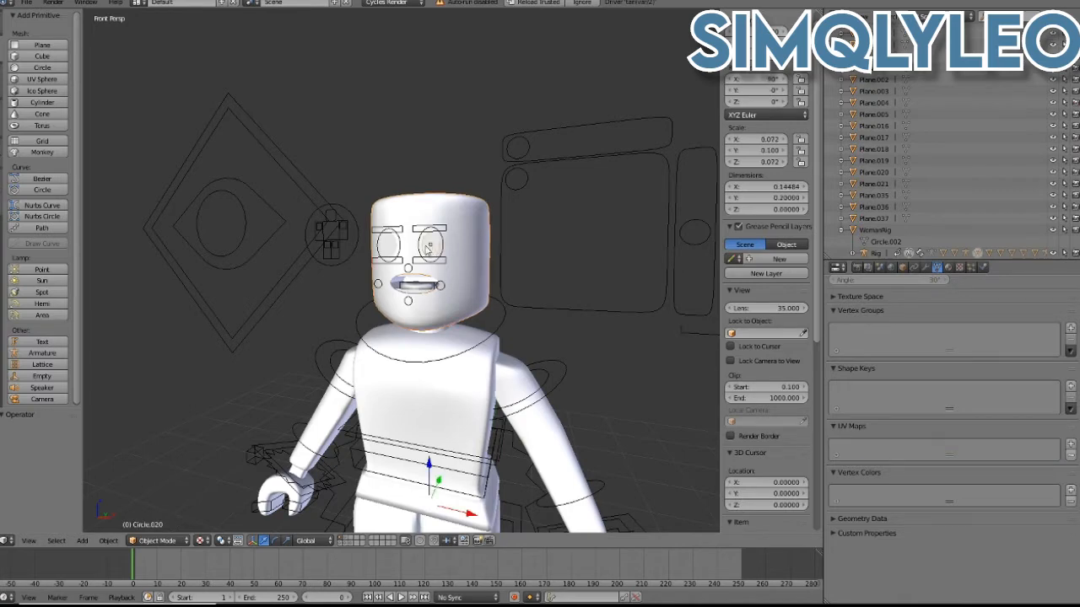
right_click(390, 251)
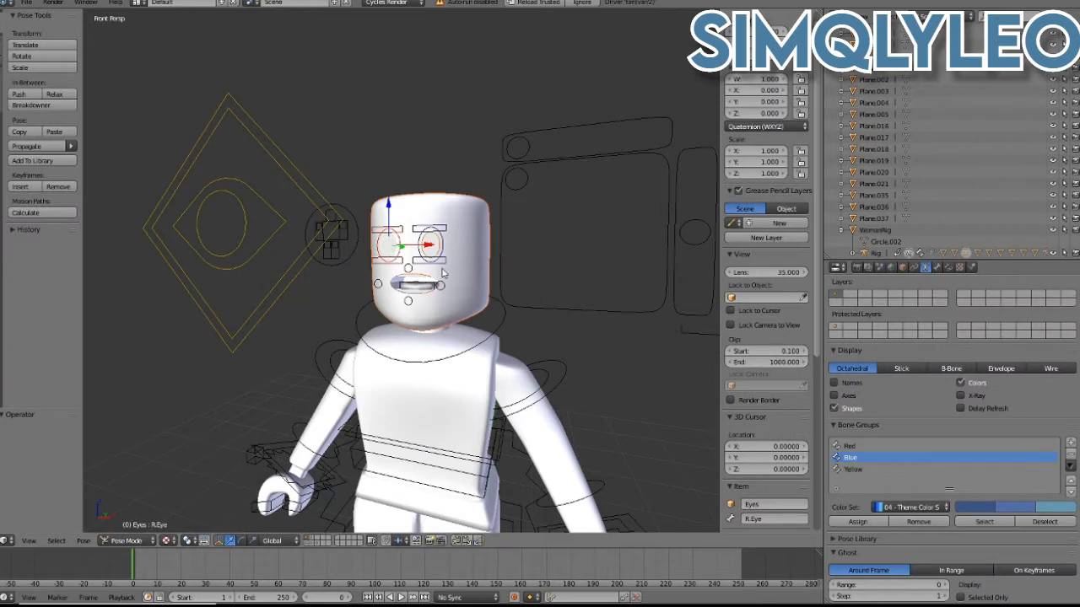
right_click(352, 260)
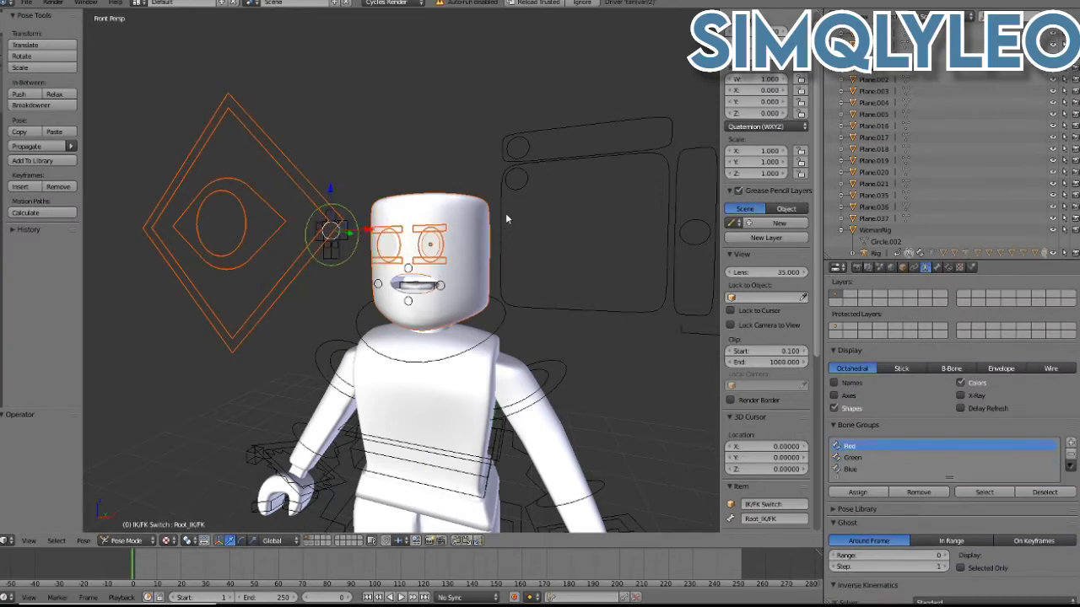
right_click(519, 185)
right_click(413, 302)
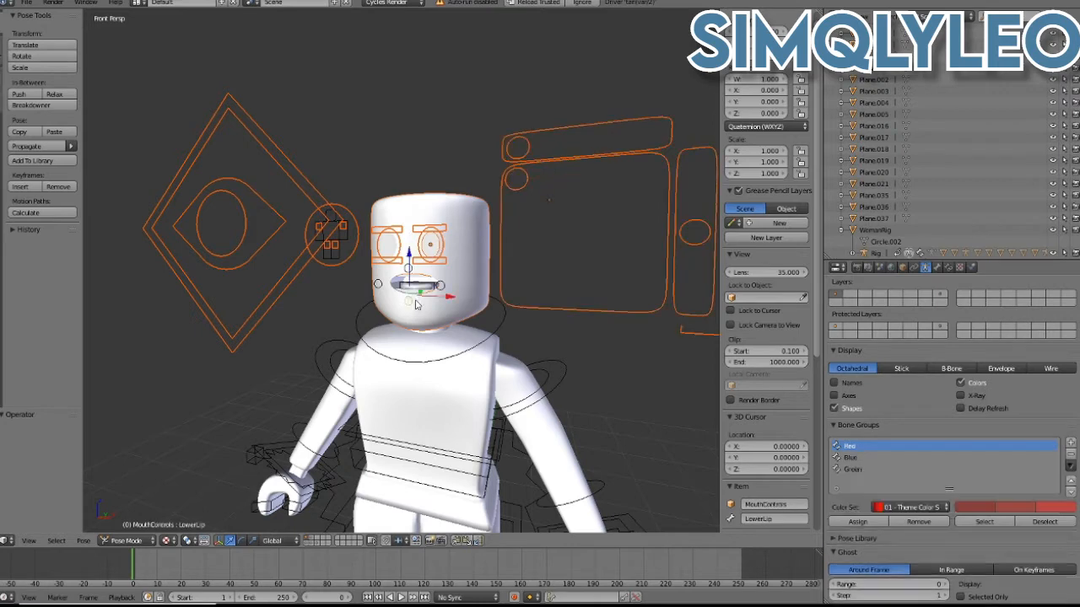
shift+right_click(440, 286)
shift+right_click(409, 268)
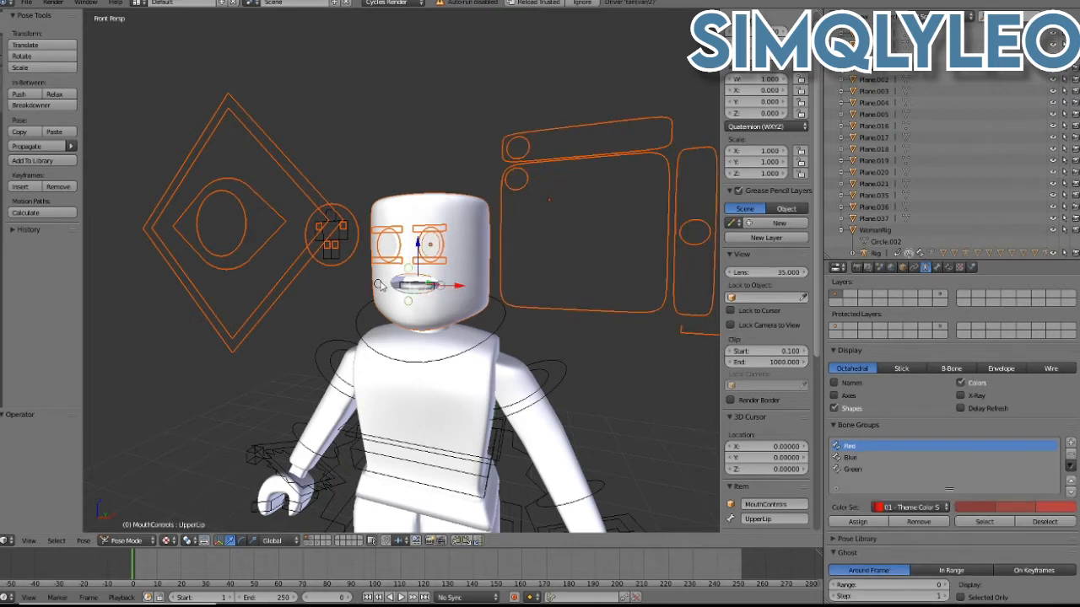
shift+right_click(379, 284)
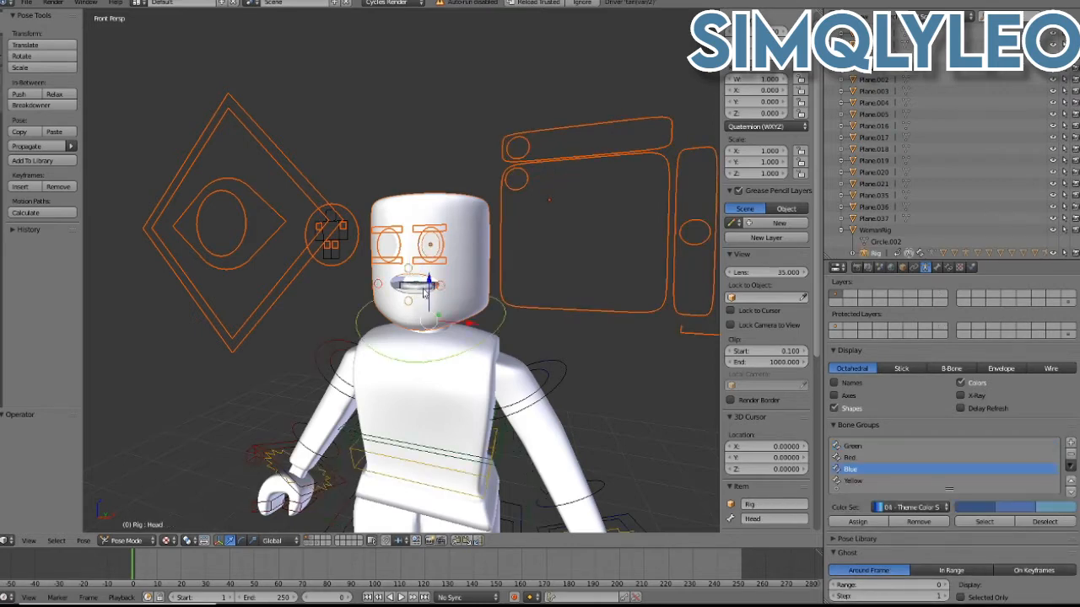
key(ctrl+Tab)
- Delete the rig's head mesh together with its eye, IK/FK switch and mouth control objects in Object Mode
right_click(470, 244)
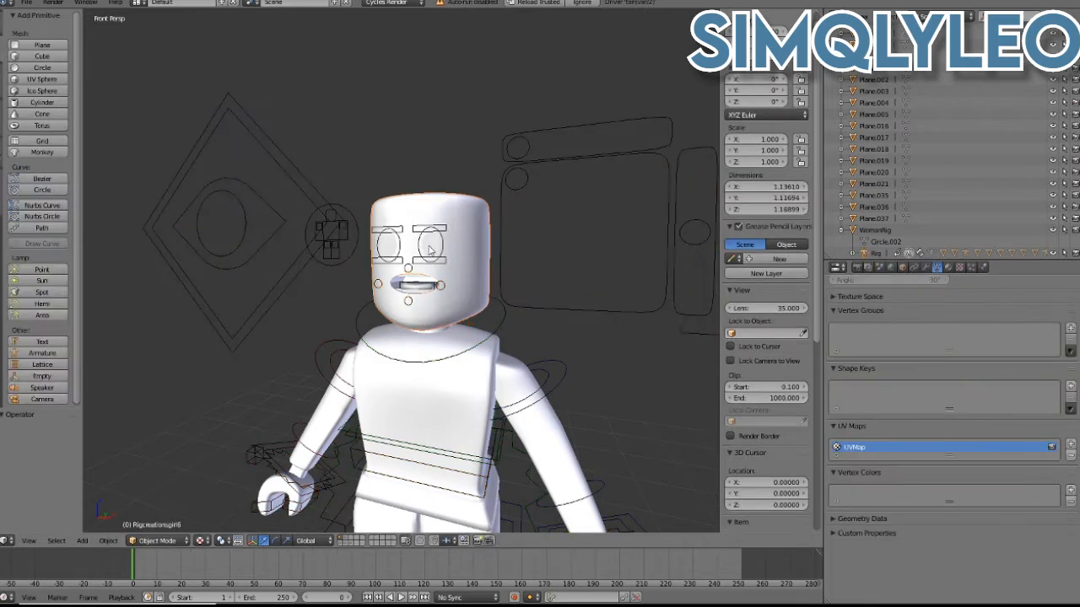
right_click(431, 250)
key(ctrl+Tab)
right_click(391, 240)
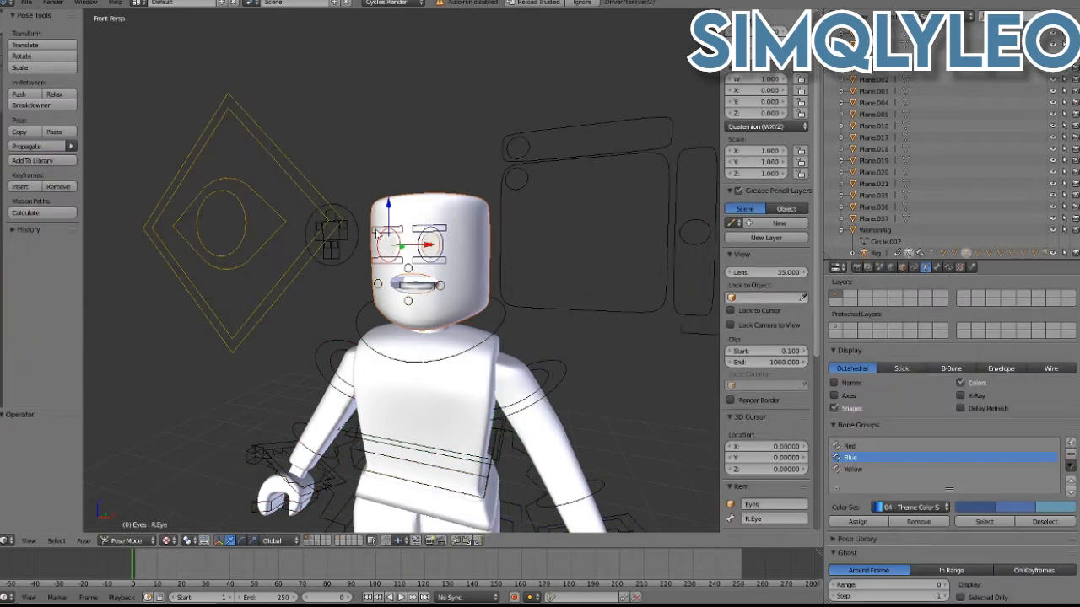
right_click(429, 243)
right_click(450, 234)
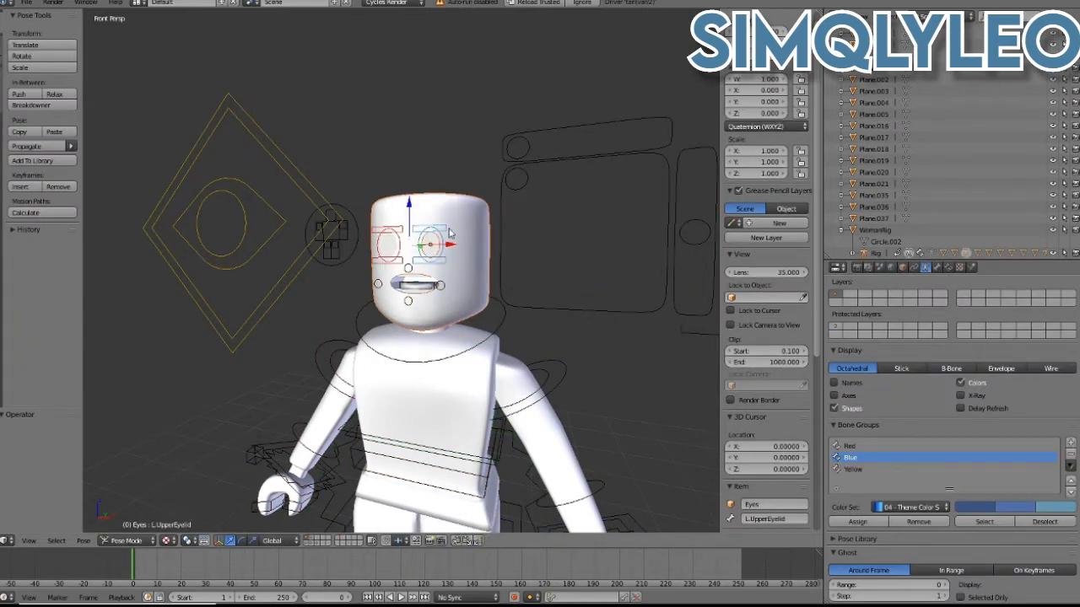
right_click(501, 234)
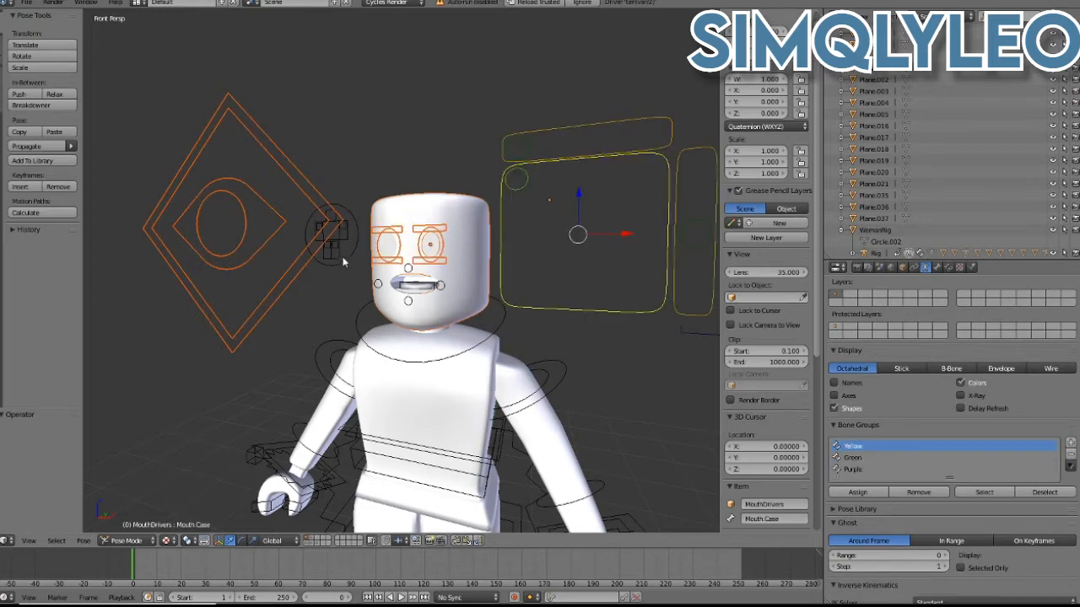
click(130, 541)
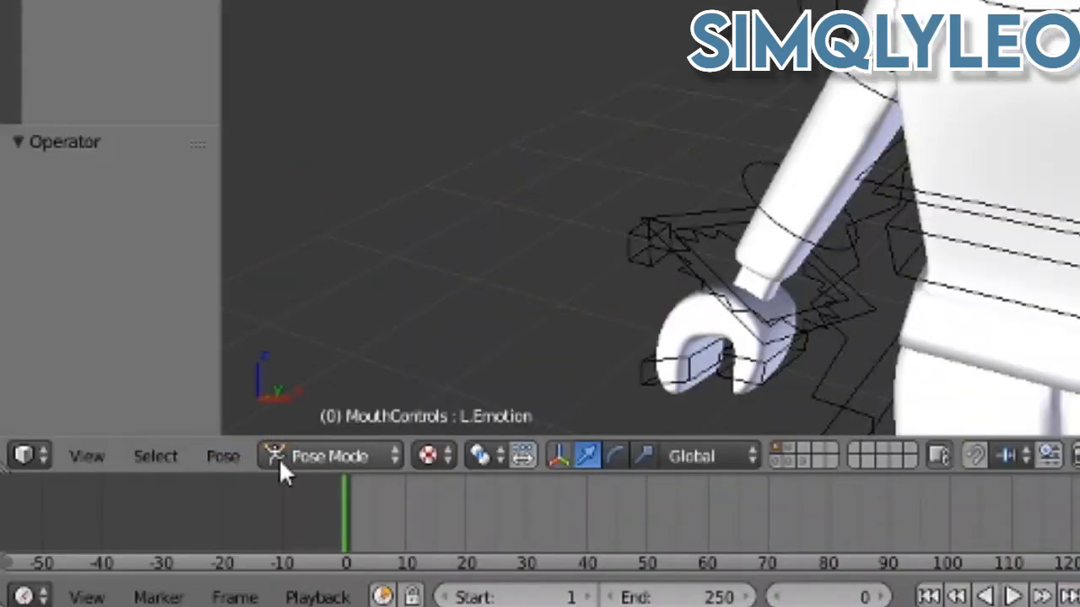
click(311, 462)
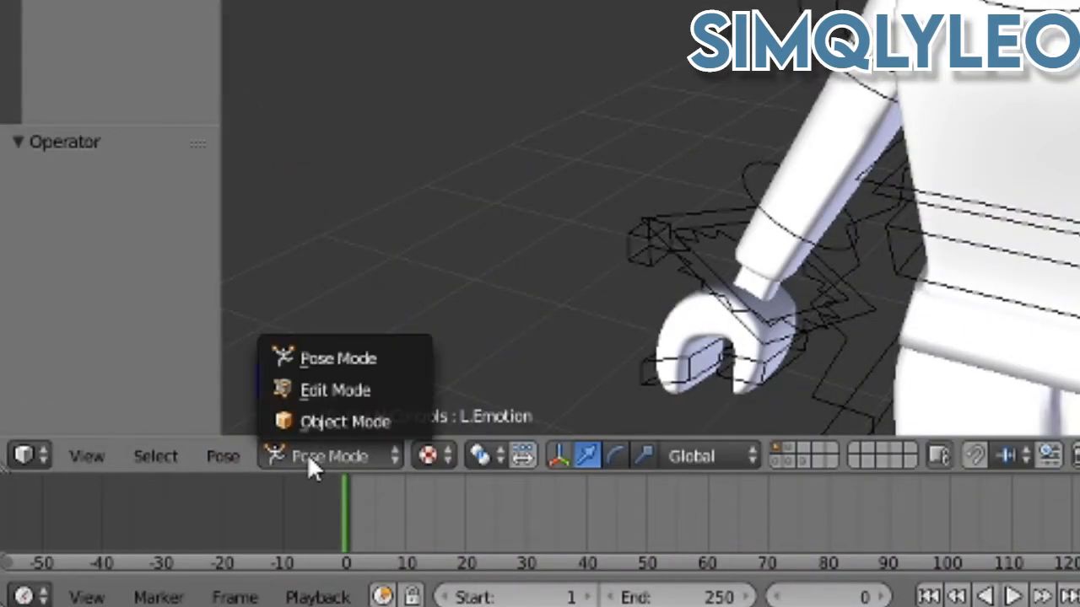
click(345, 422)
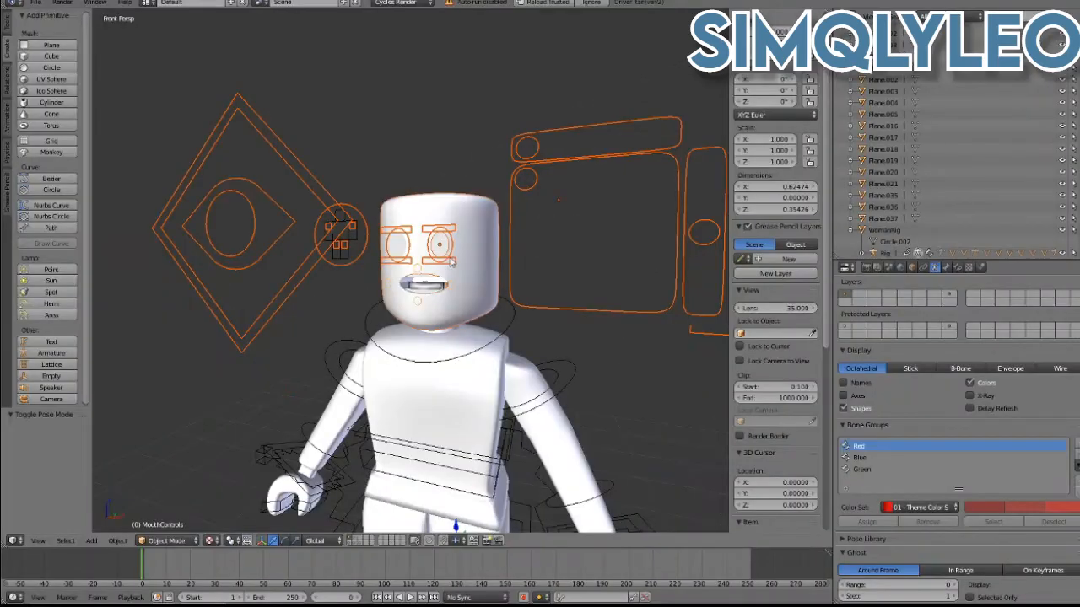
shift+click(451, 263)
key(Delete)
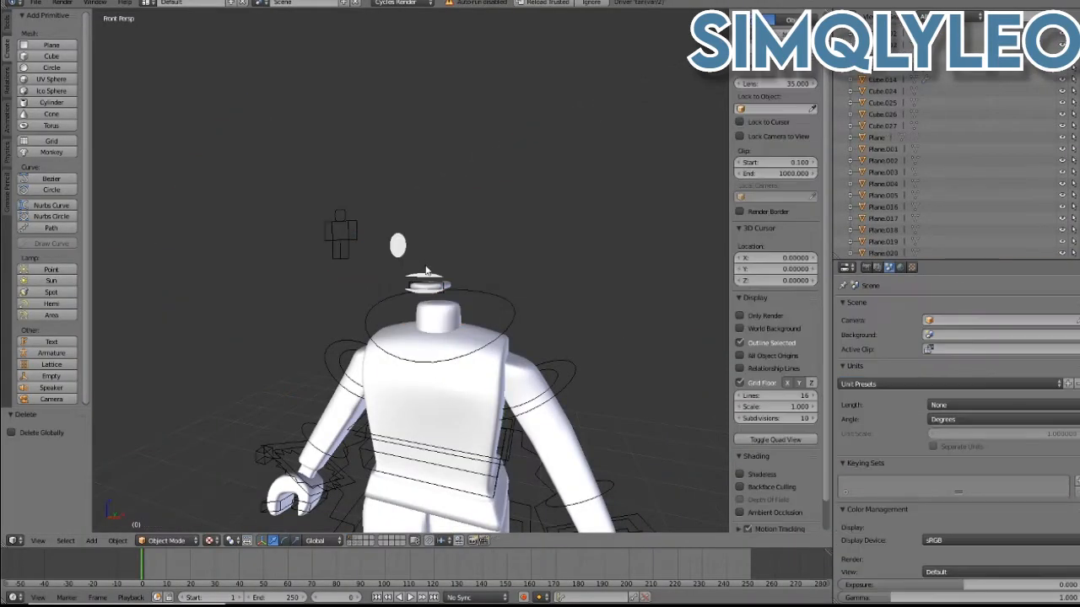
- Delete the leftover eye and mouth meshes floating above the rig's neck
right_click(400, 245)
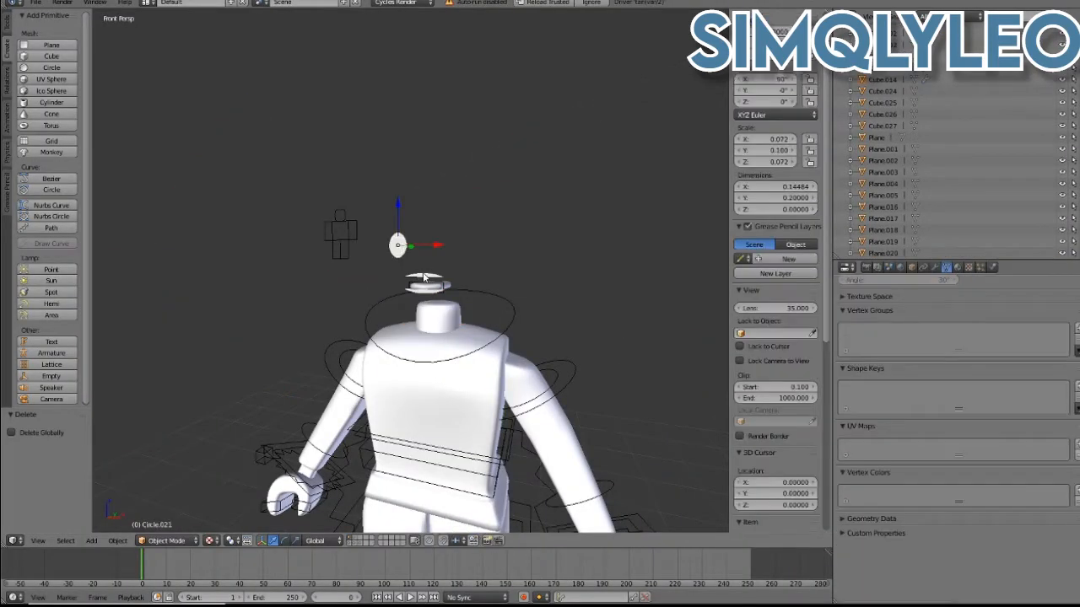
right_click(434, 285)
right_click(438, 289)
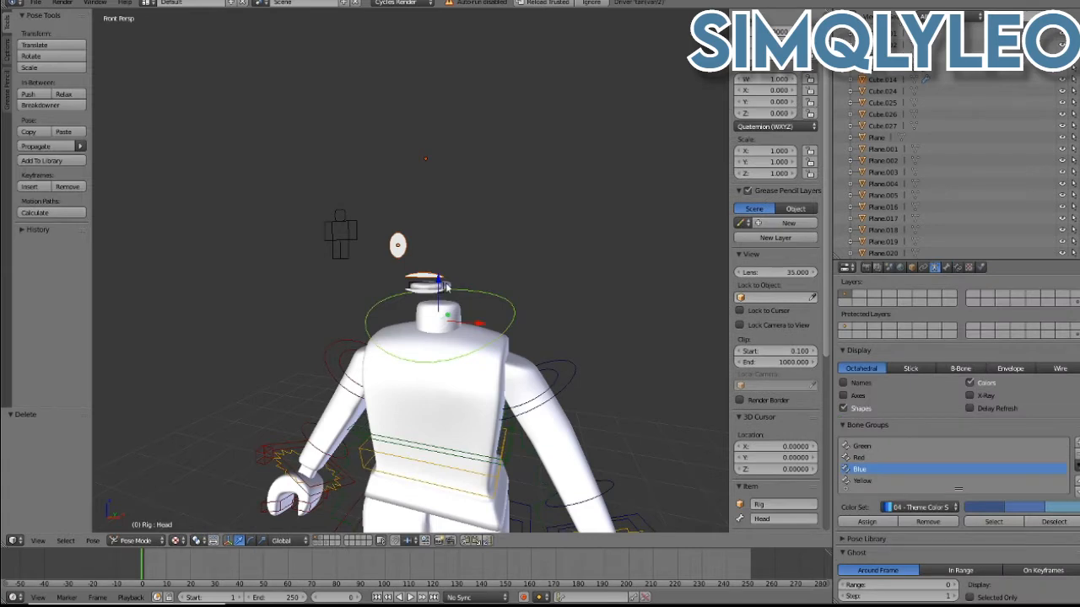
key(ctrl+Tab)
right_click(432, 283)
right_click(397, 246)
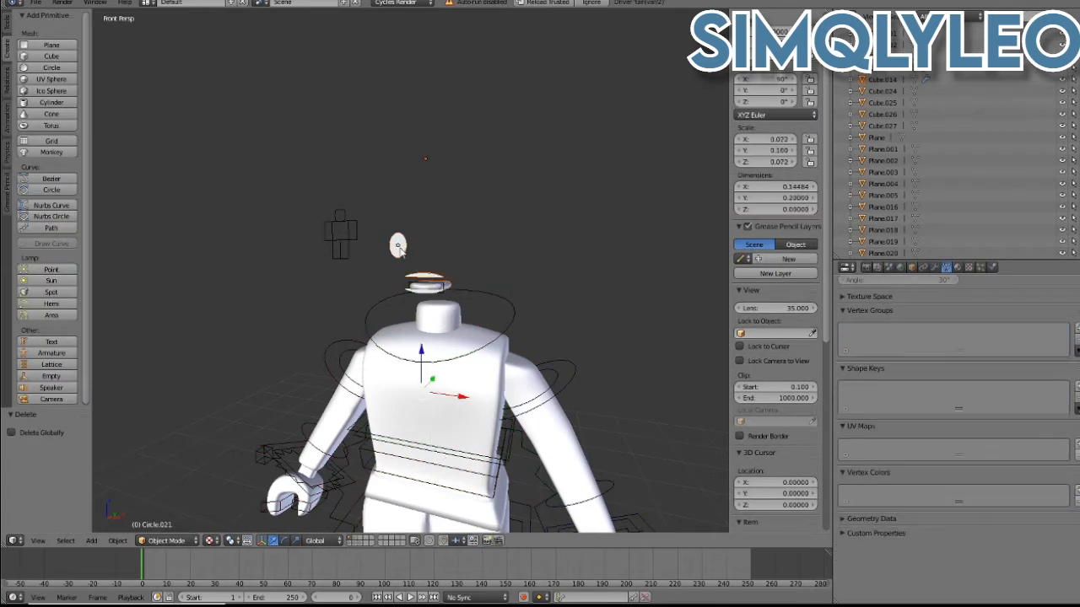
key(x)
click(386, 249)
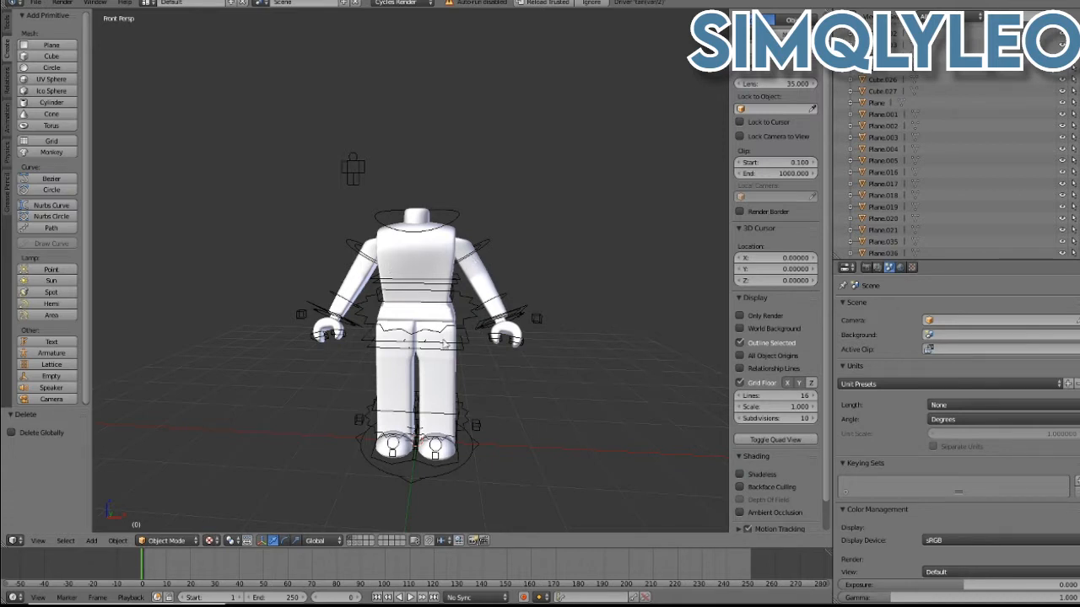
- Select the rig's torso mesh and set the viewport shading to Material
right_click(415, 264)
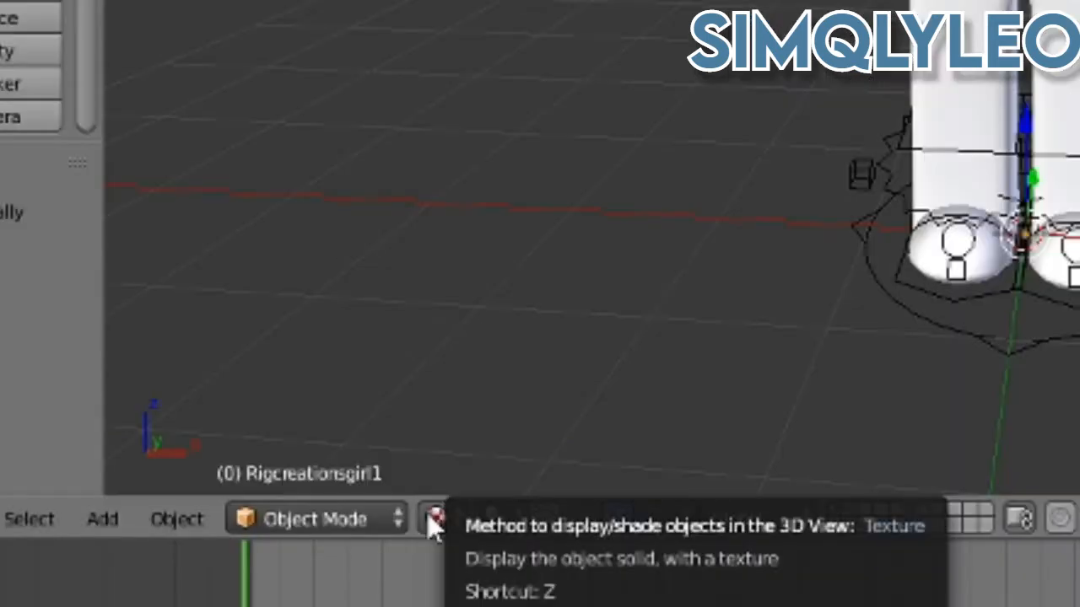
click(427, 512)
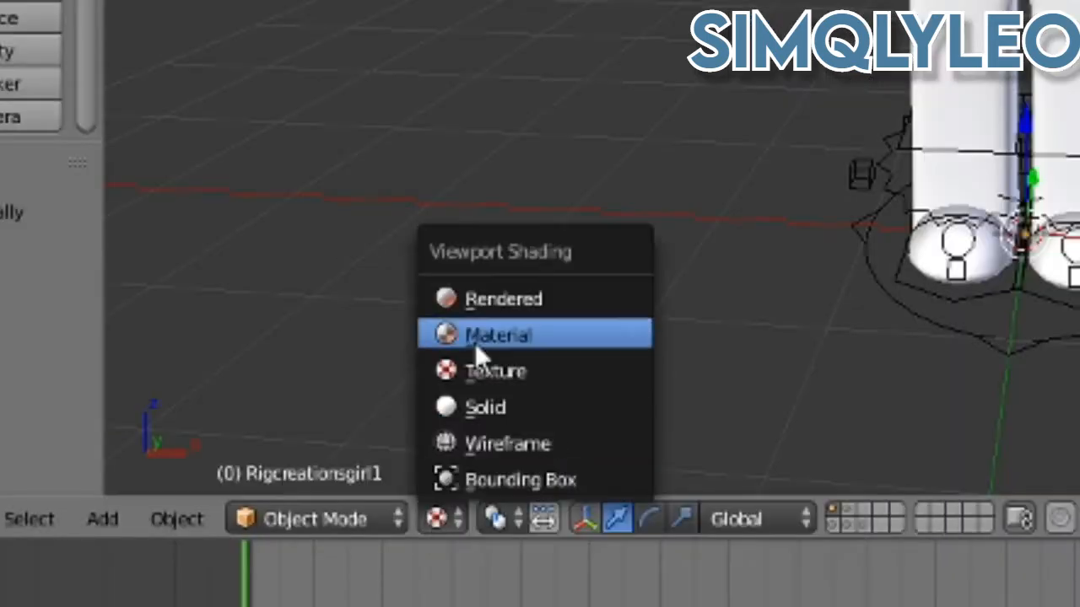
click(455, 333)
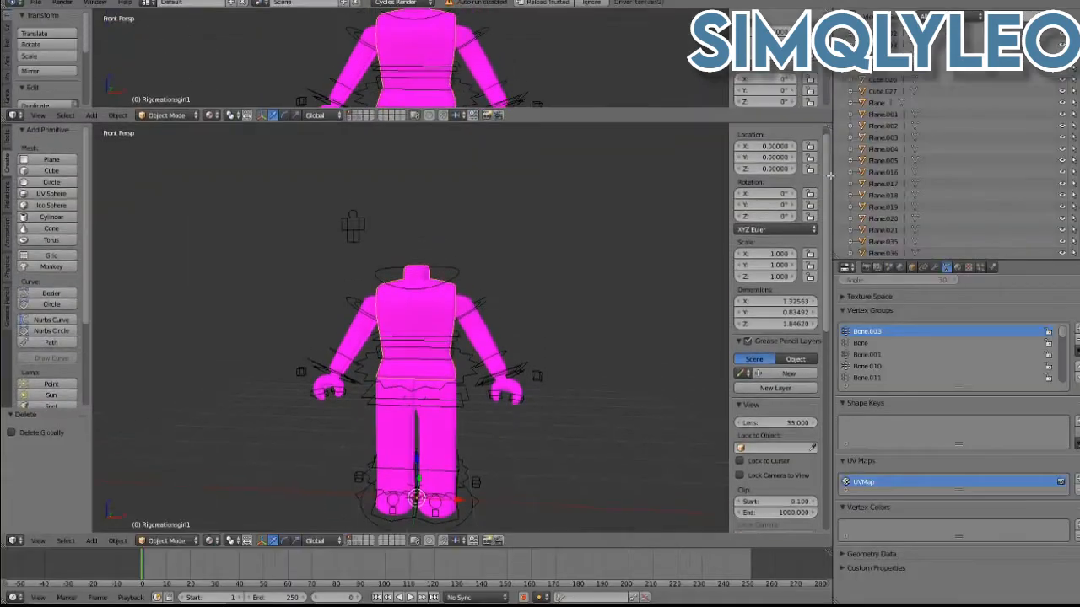
- Divide the 3D view into two stacked areas and change the upper one to the Node Editor
drag(835, 125, 835, 268)
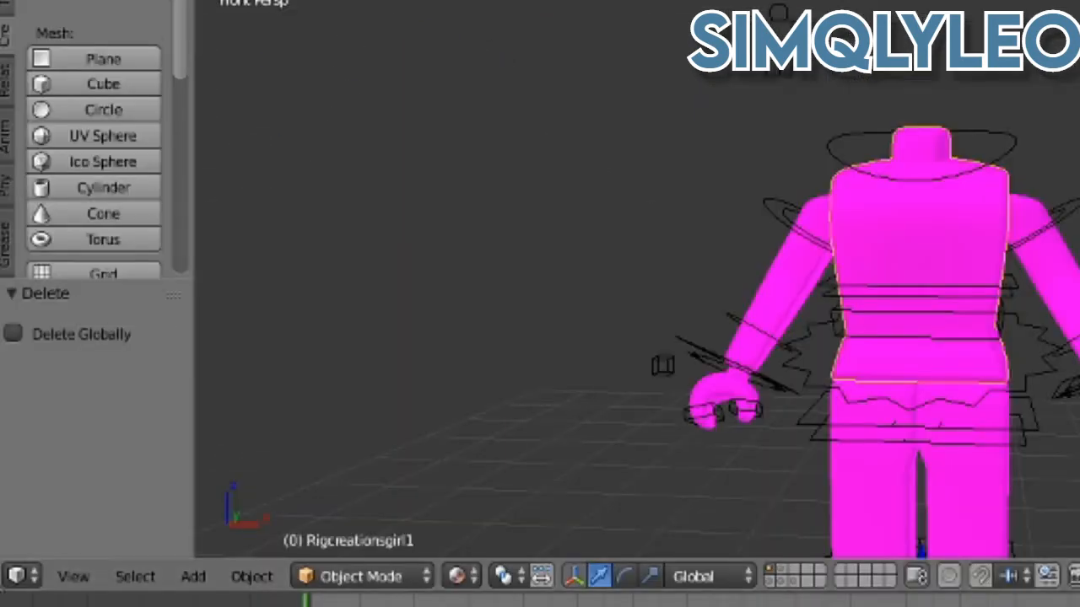
click(16, 577)
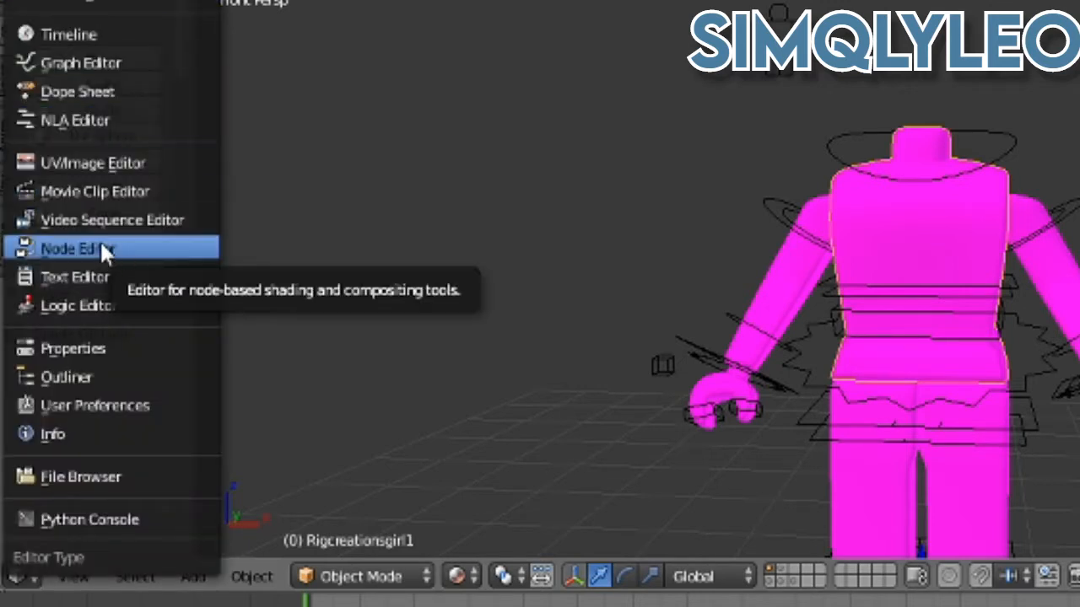
key(Escape)
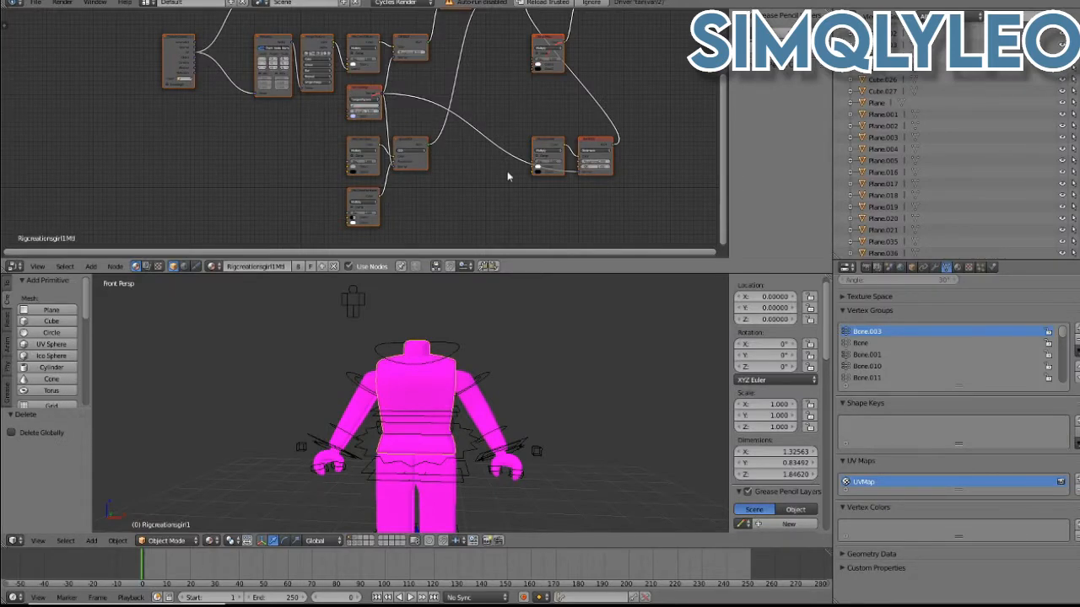
- Load the avatar's clothing texture from the Desktop into the Image Texture node feeding Mix ColorDiffuse in the Rigcreationsgirl1Mtl material
middle_drag(449, 169, 425, 194)
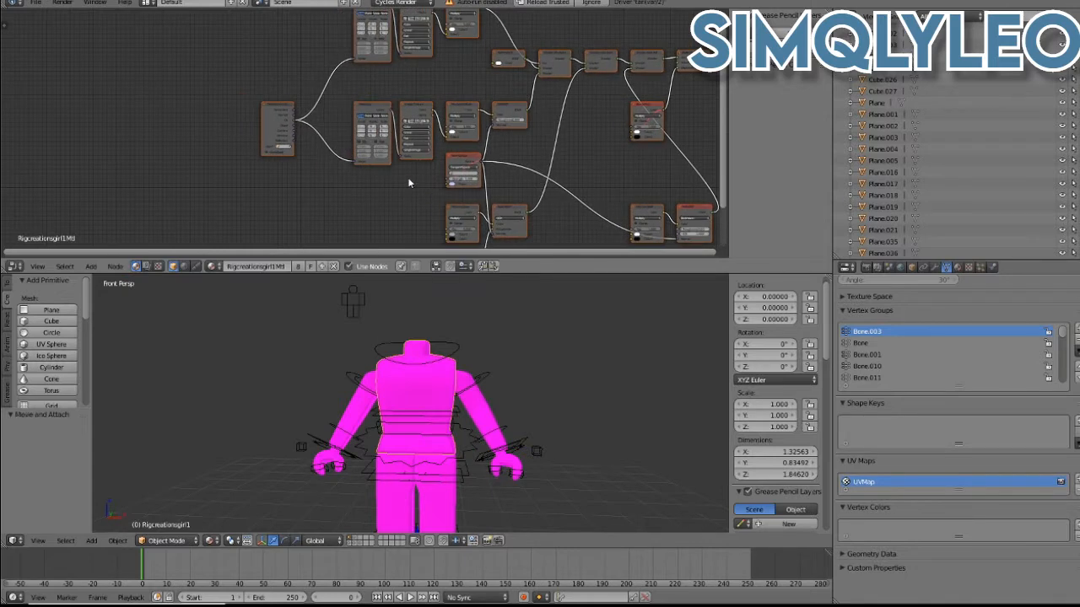
key(g)
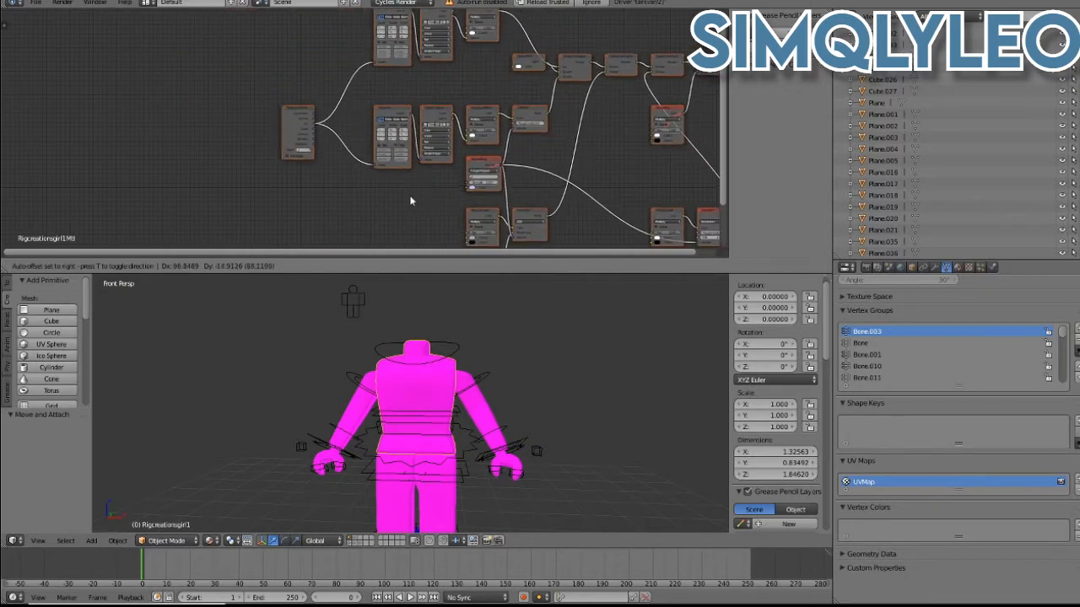
click(405, 199)
scroll(480, 200, up, 5)
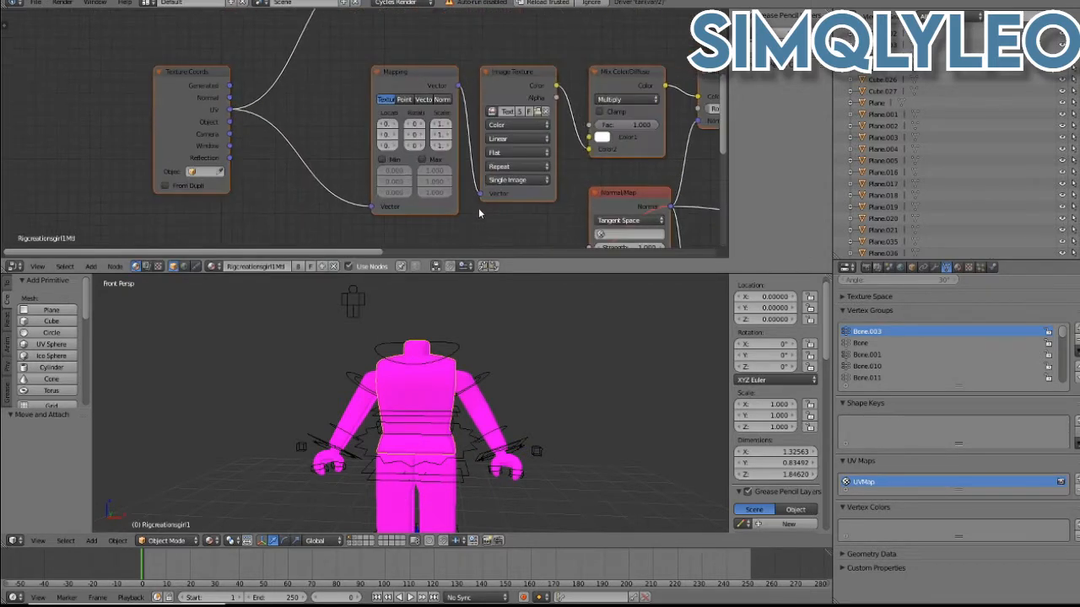
scroll(506, 116, down, 1)
key(g)
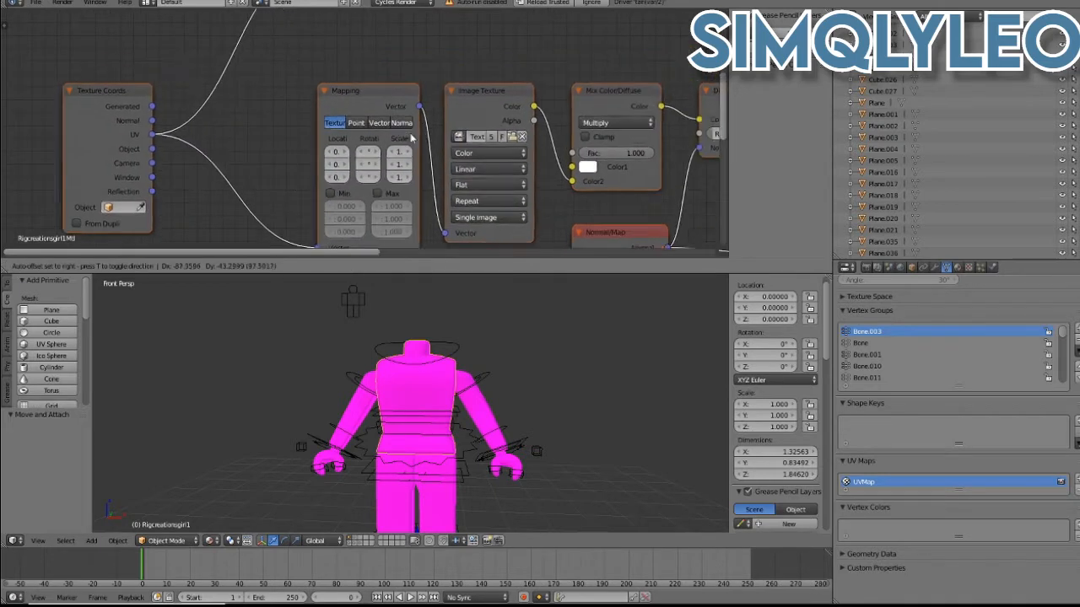
click(430, 118)
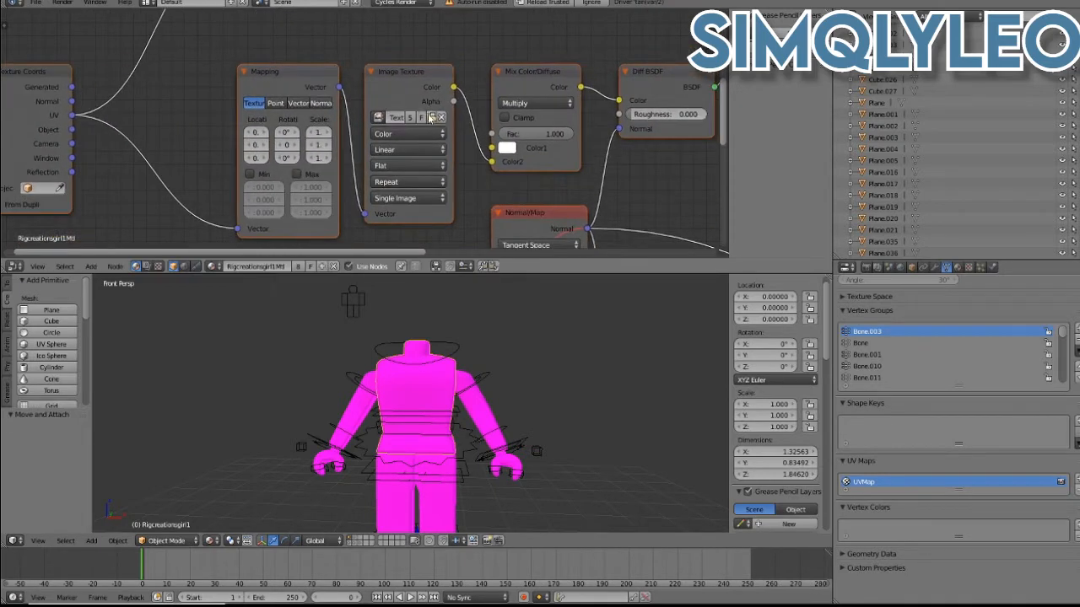
click(431, 118)
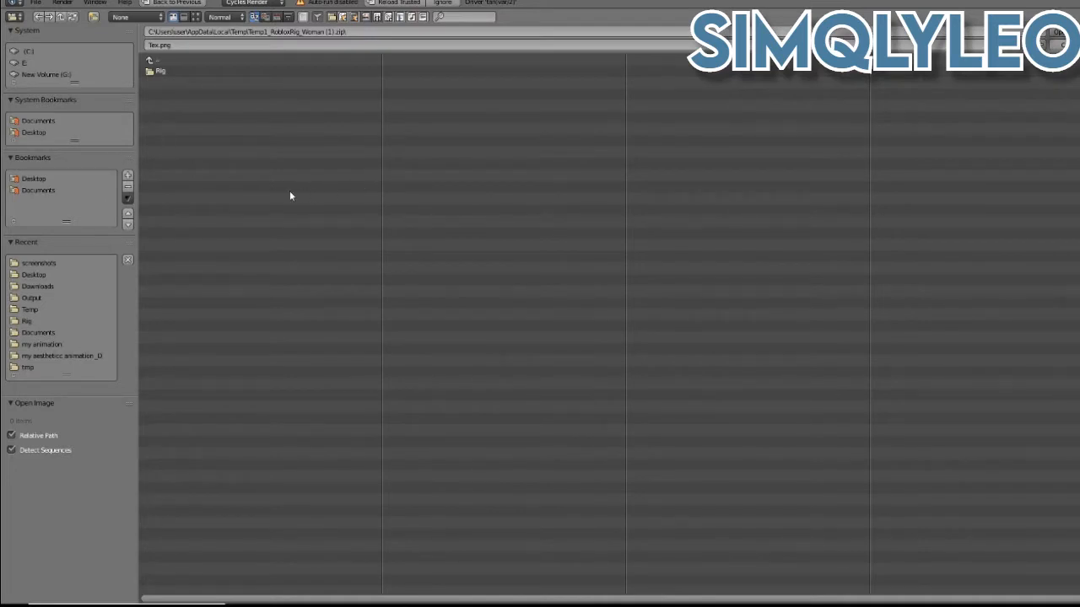
click(116, 181)
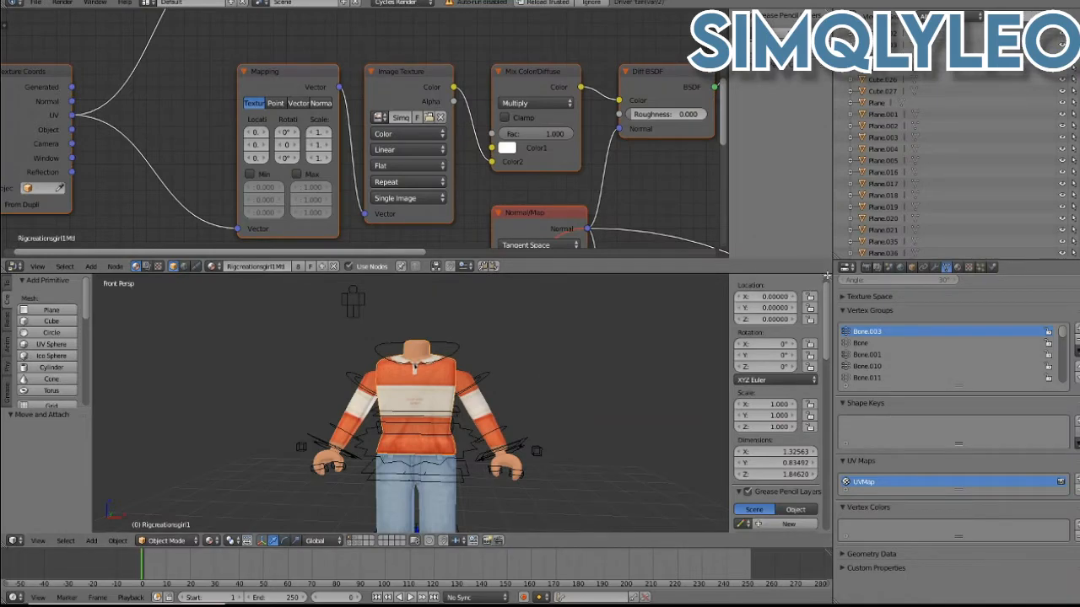
- Merge the Node Editor area into the 3D view so the whole rig has the full space
drag(826, 275, 829, 265)
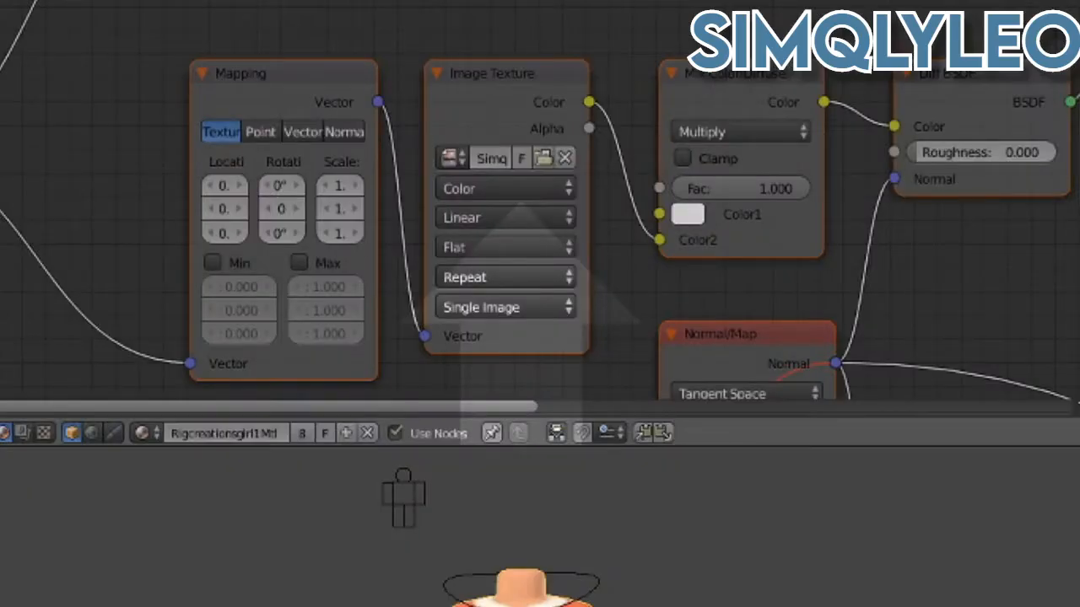
drag(829, 267, 831, 268)
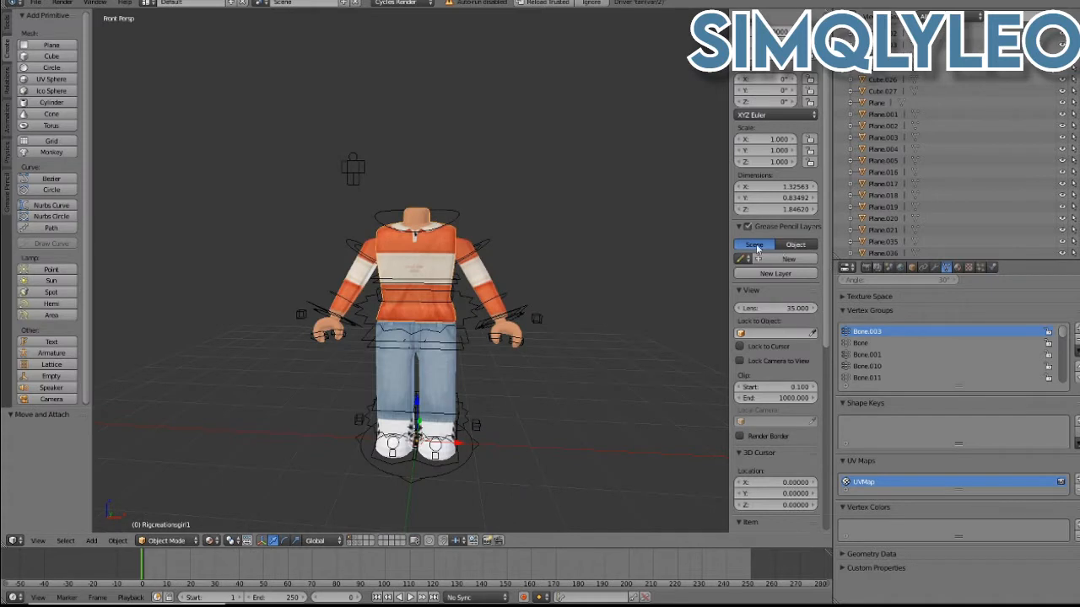
key(shift+f)
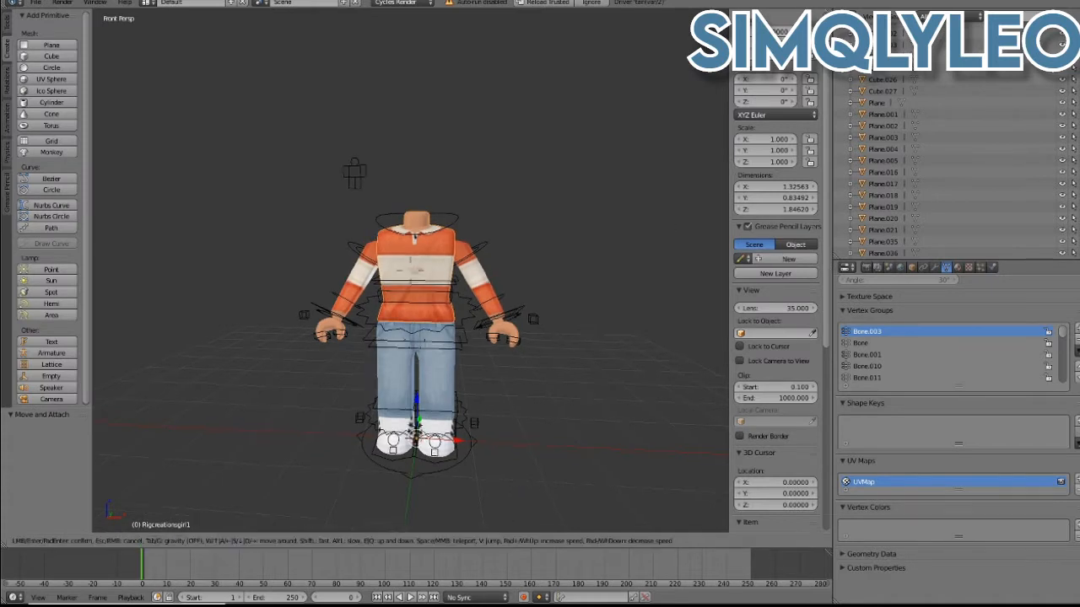
key(s)
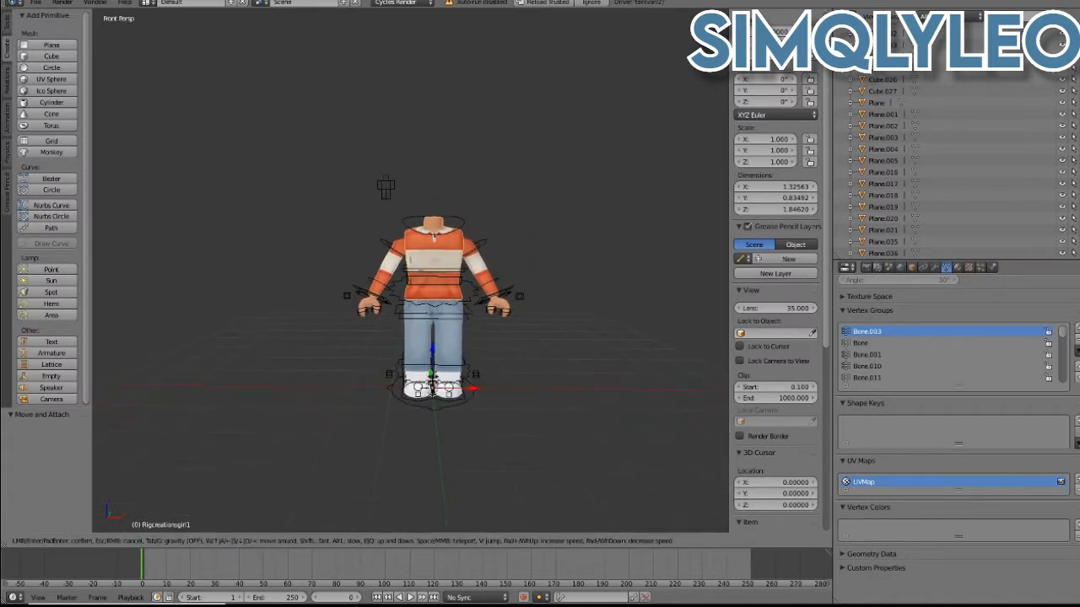
key(w)
click(317, 221)
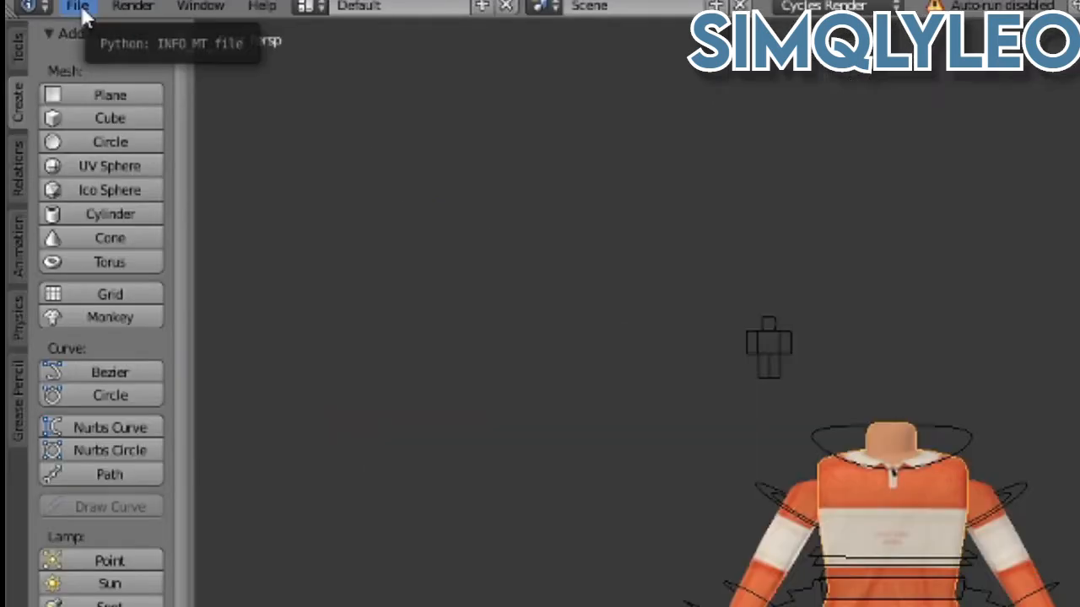
- Import the exported Roblox avatar from the Desktop as a Wavefront OBJ
click(38, 5)
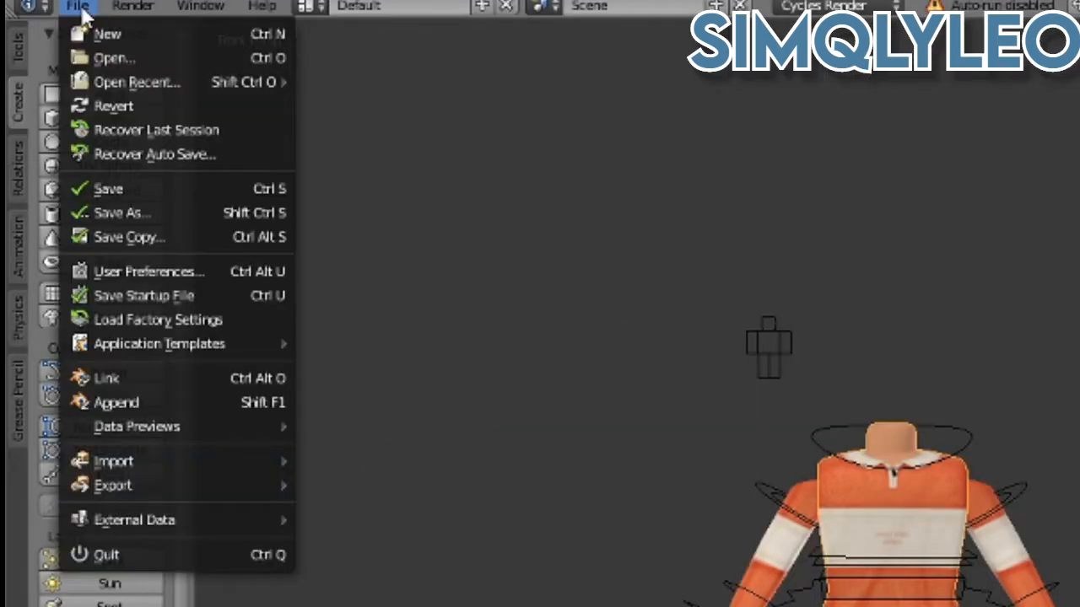
mouse_move(175, 463)
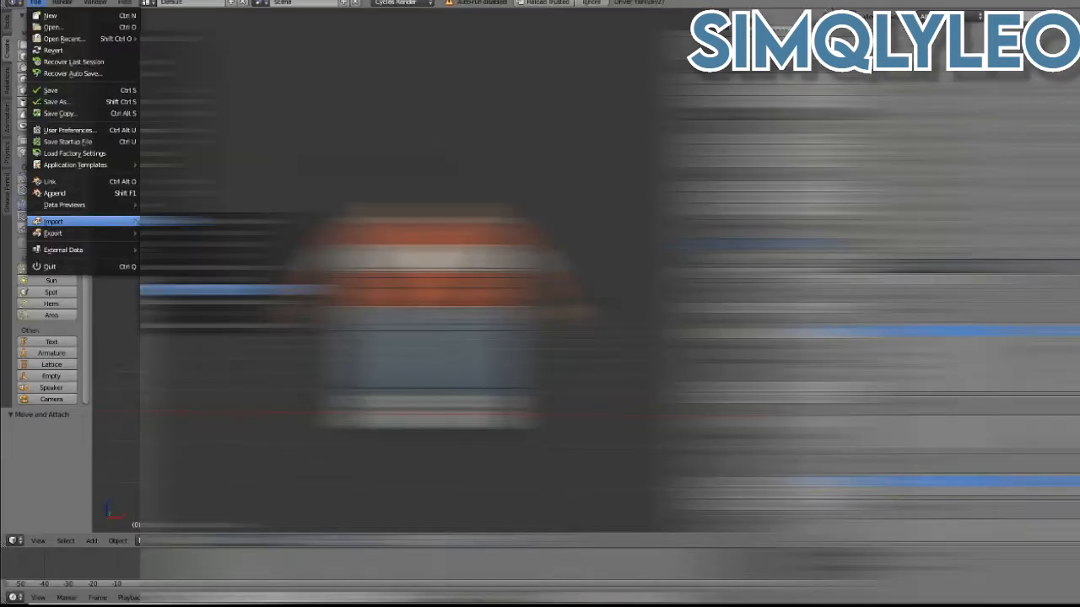
click(202, 290)
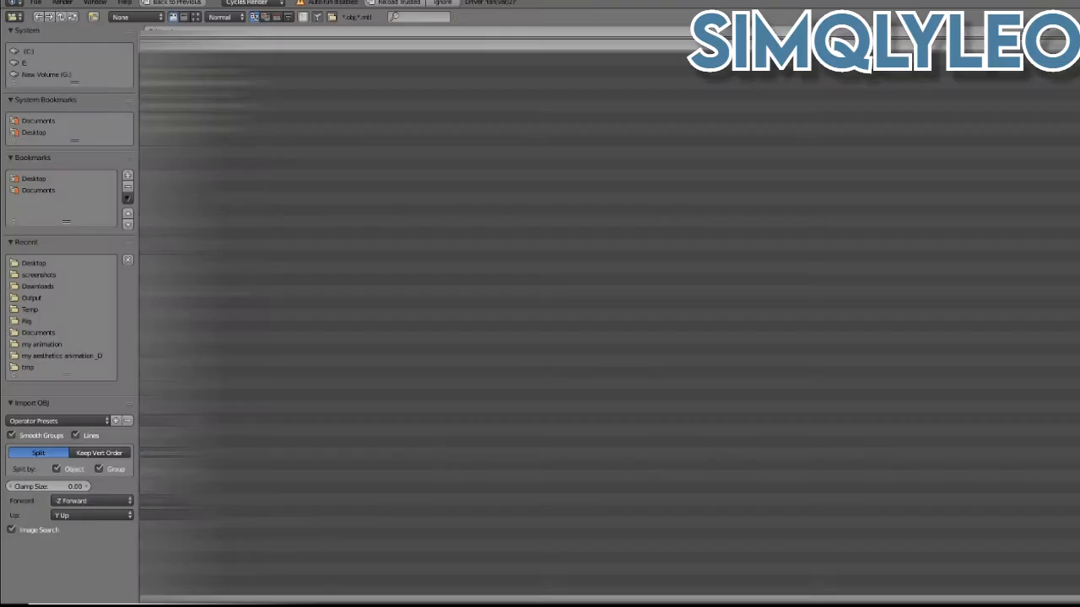
click(33, 179)
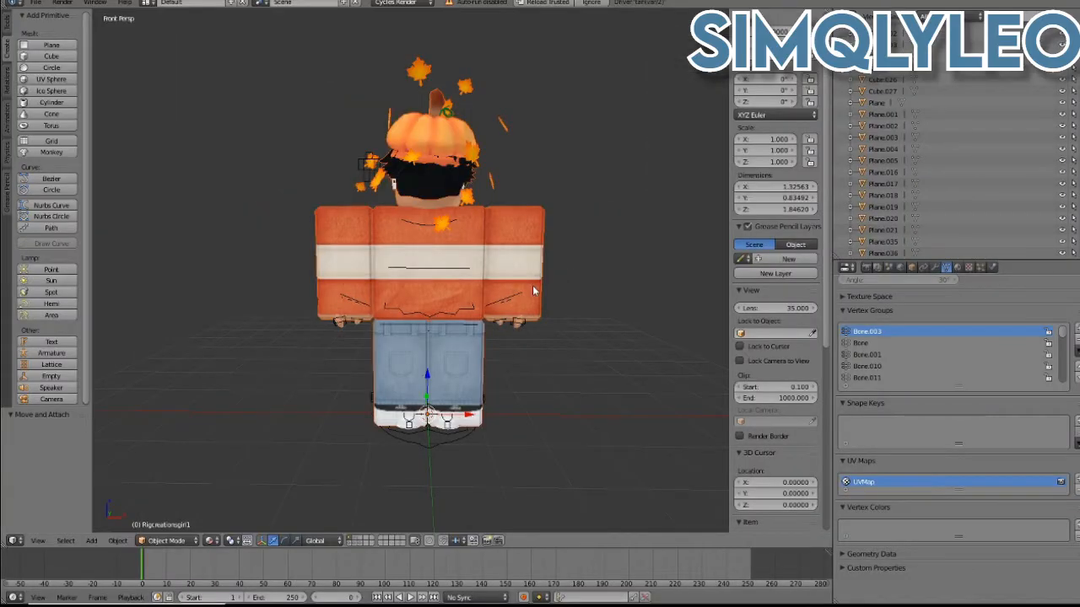
- Delete the imported avatar's blocky arms, torso and legs, keeping its head and accessories on the rig
key(shift+f)
key(w)
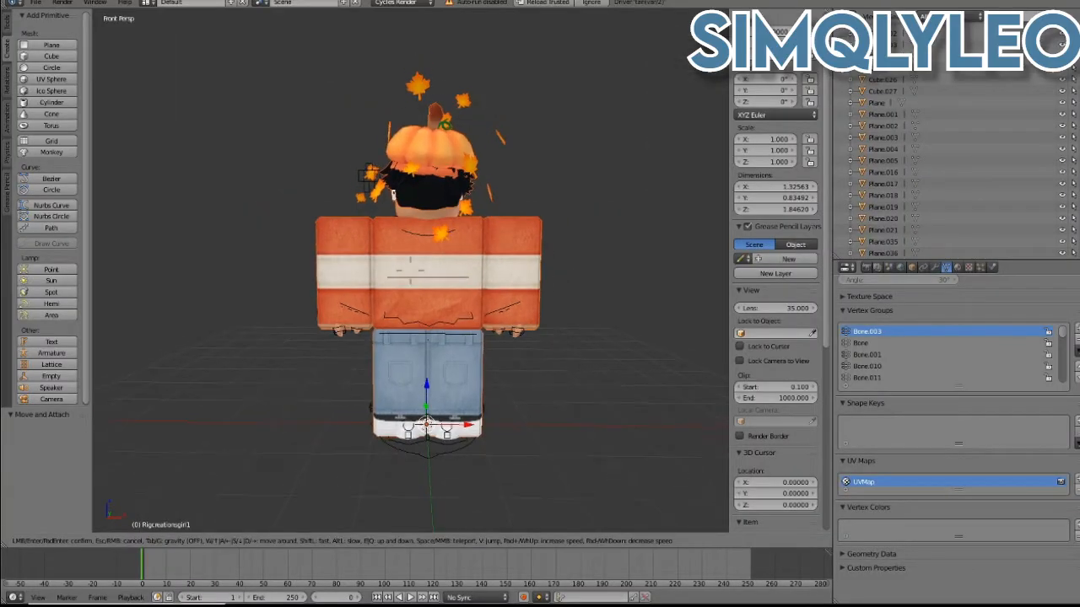
click(411, 275)
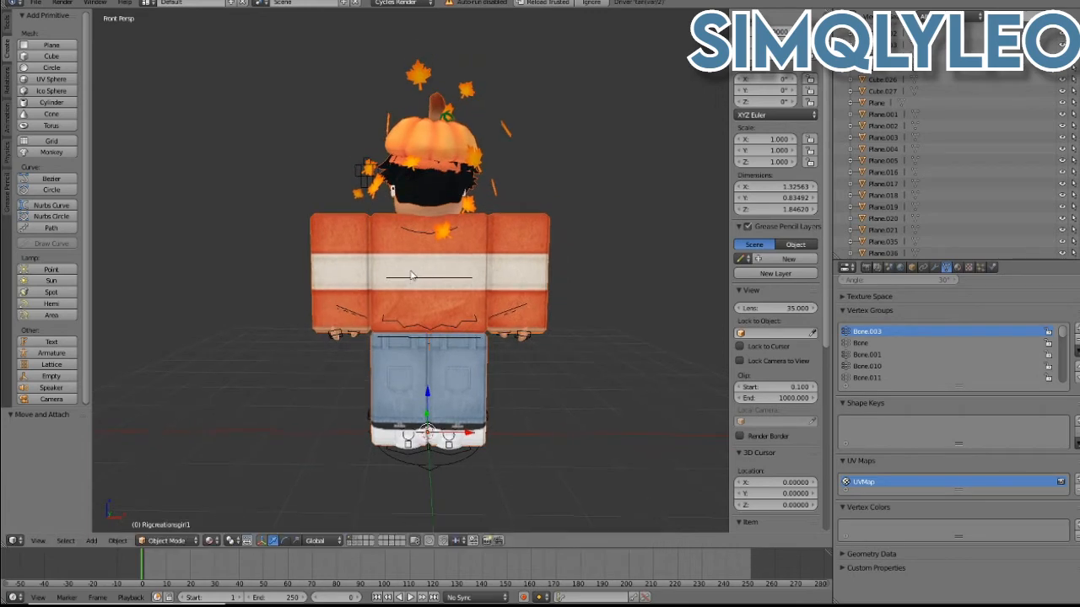
right_click(546, 224)
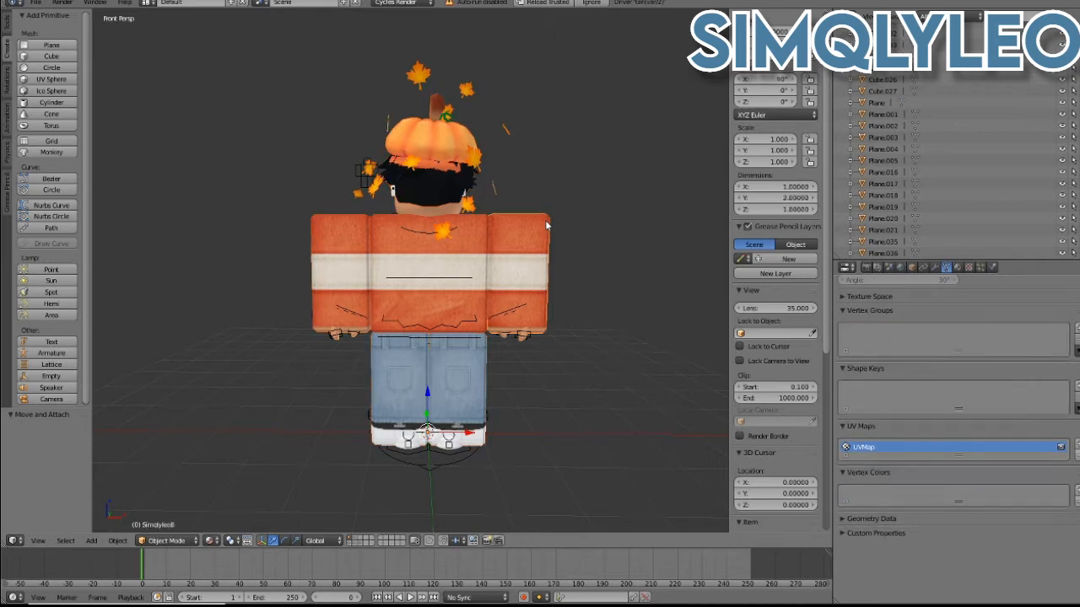
right_click(317, 231)
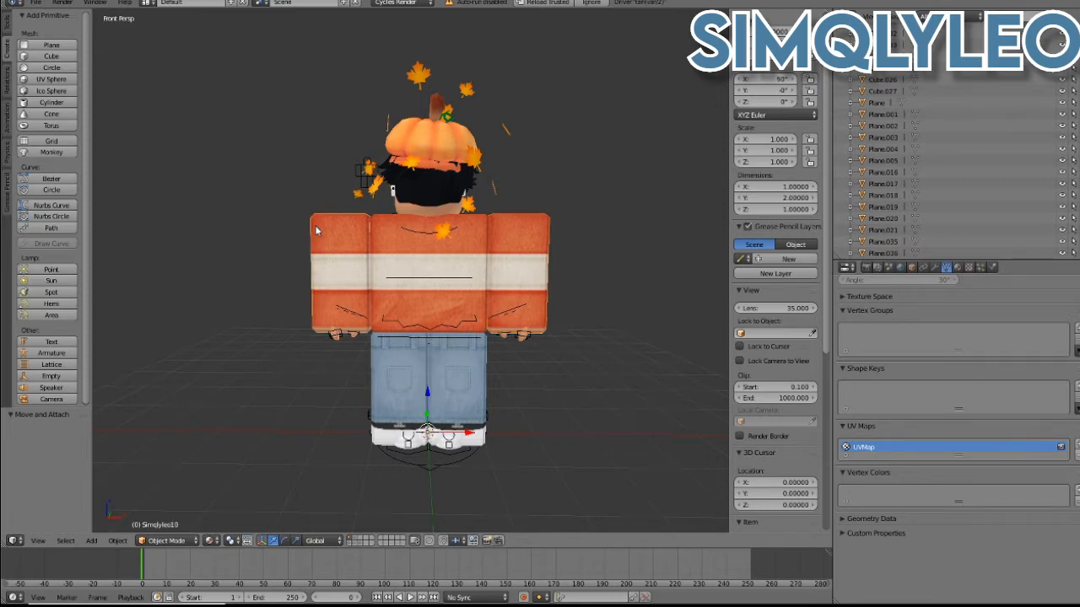
right_click(378, 222)
right_click(374, 374)
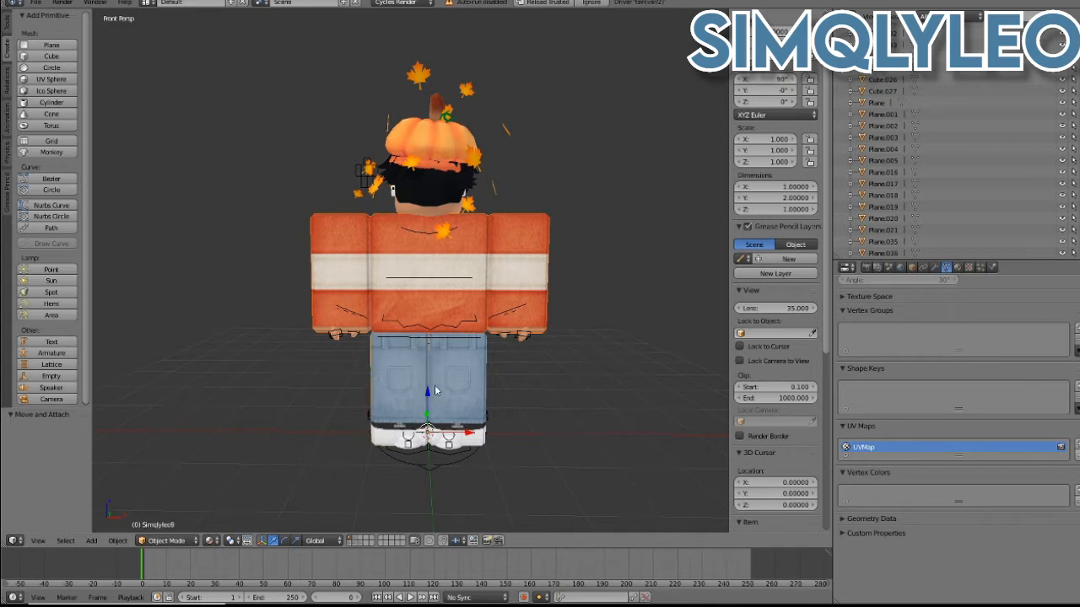
right_click(485, 391)
key(x)
click(388, 331)
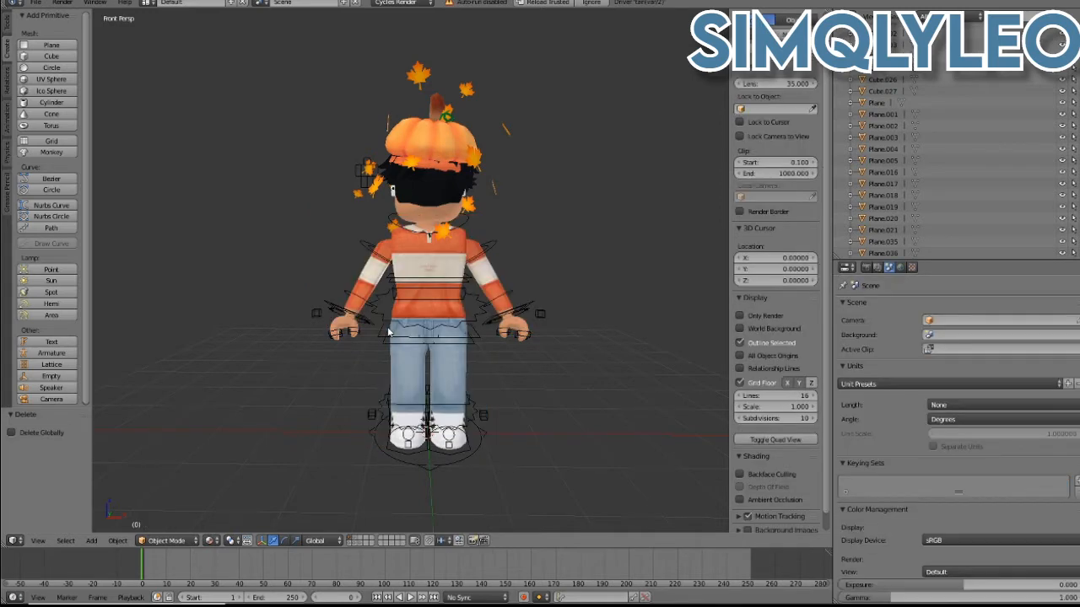
- Select the imported avatar's head together with its accessories, including the hair, glasses, earrings and pumpkin hat
key(shift+f)
key(w)
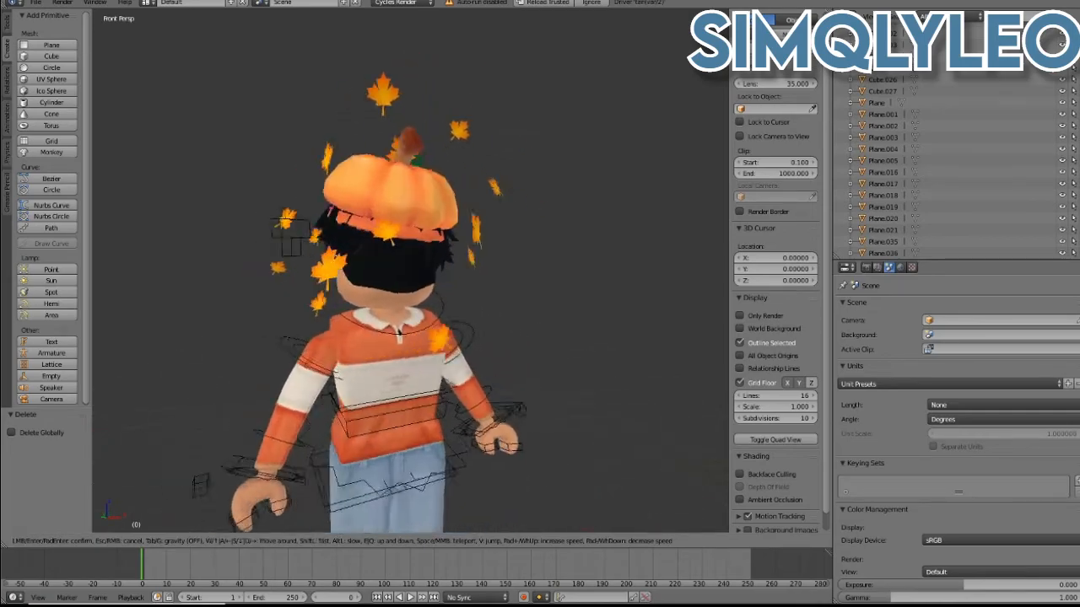
key(d)
key(w)
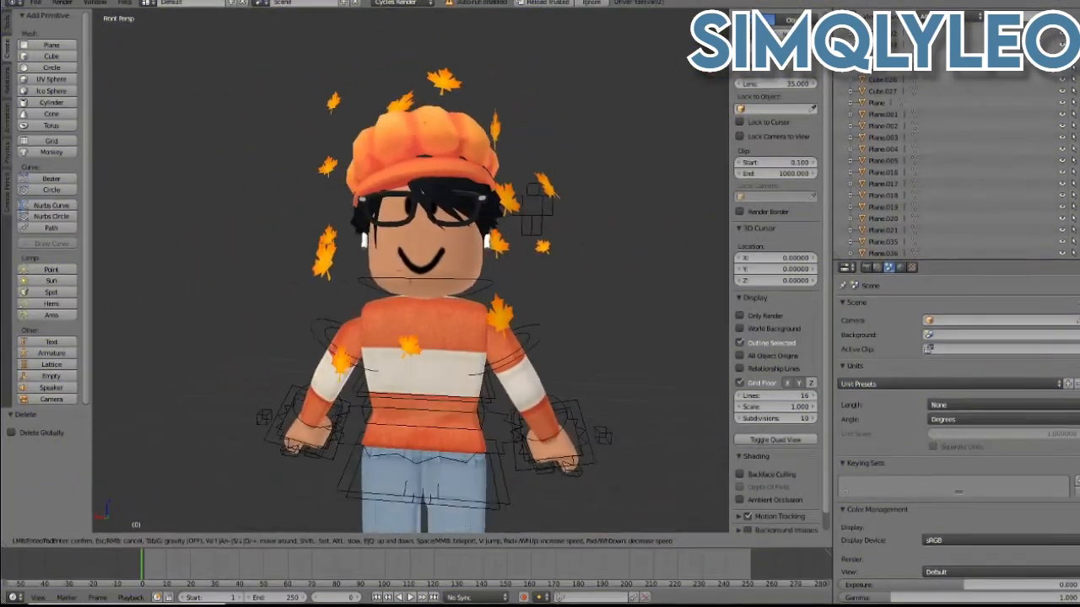
key(w)
click(408, 283)
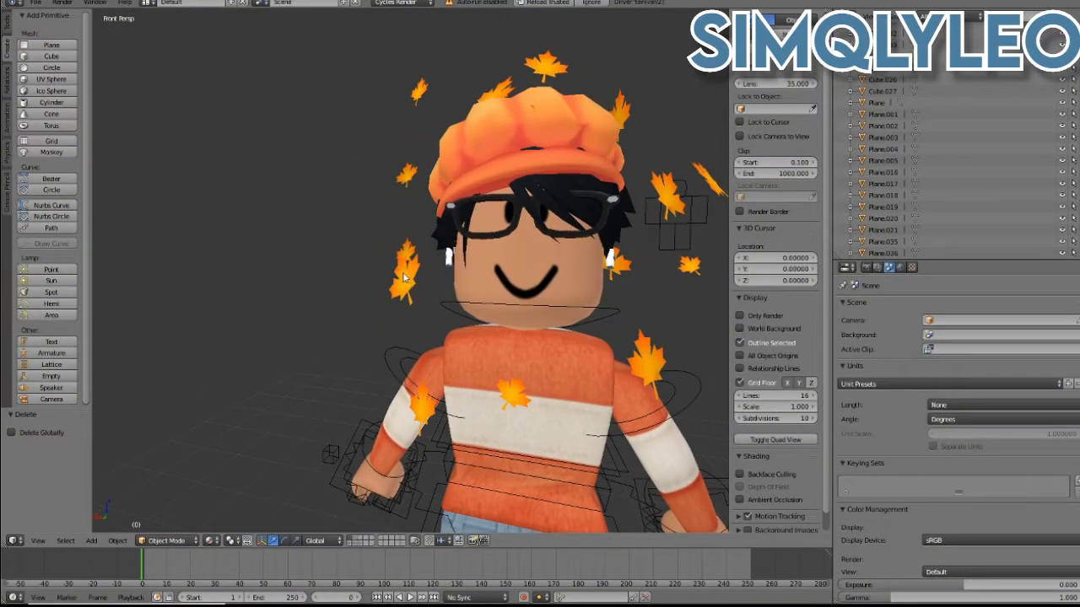
right_click(455, 279)
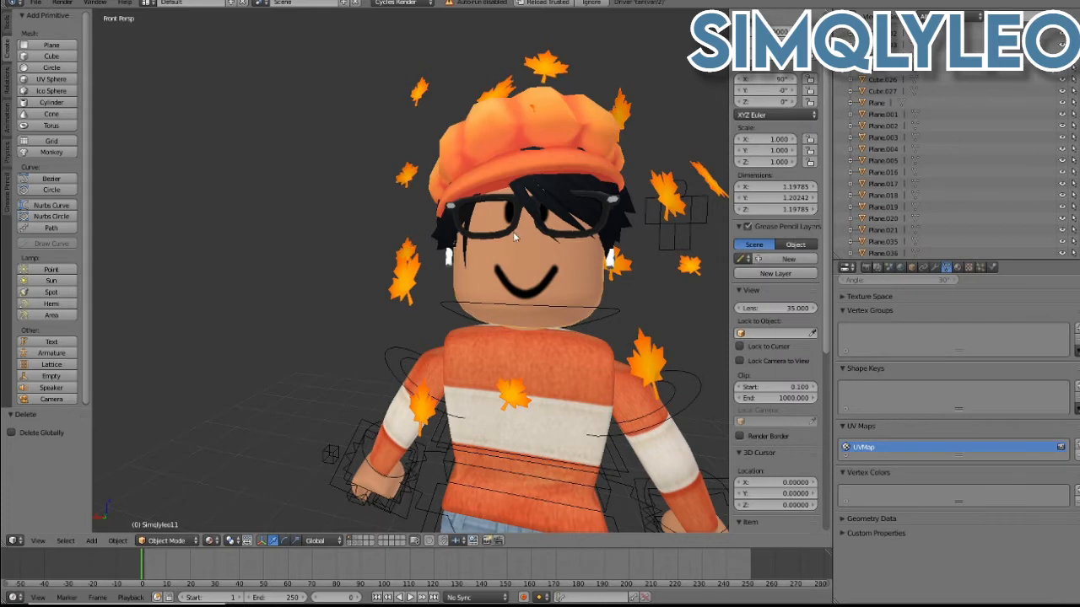
right_click(551, 189)
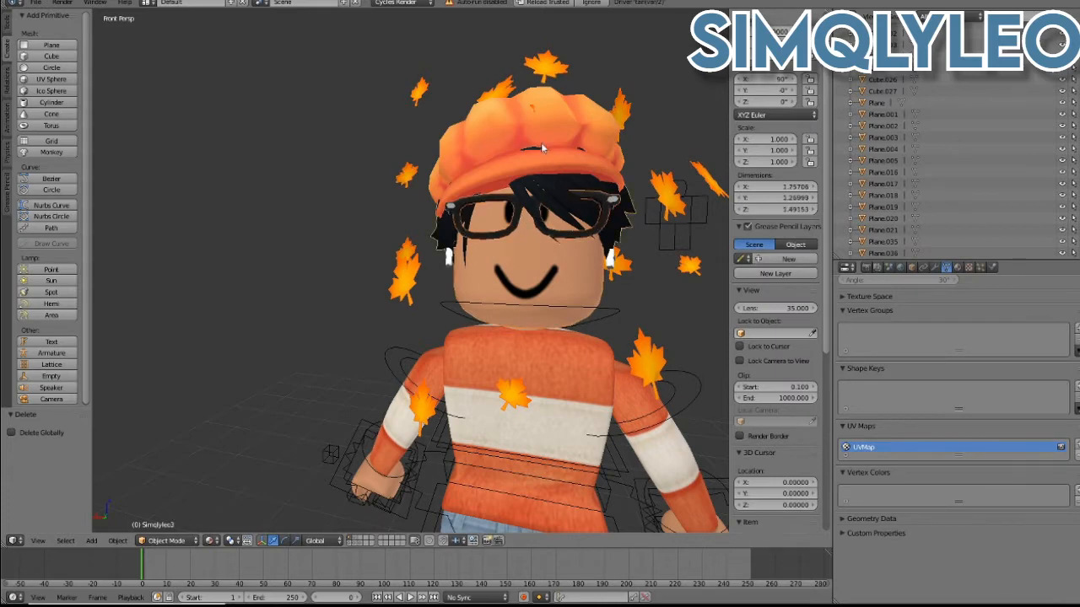
right_click(448, 255)
key(shift+f)
key(w)
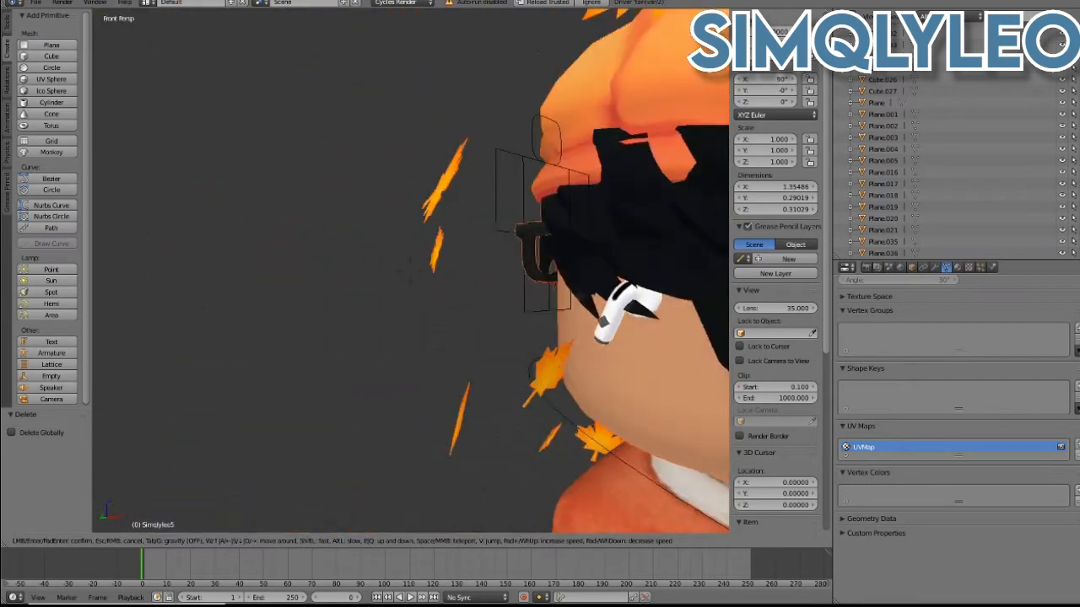
key(Escape)
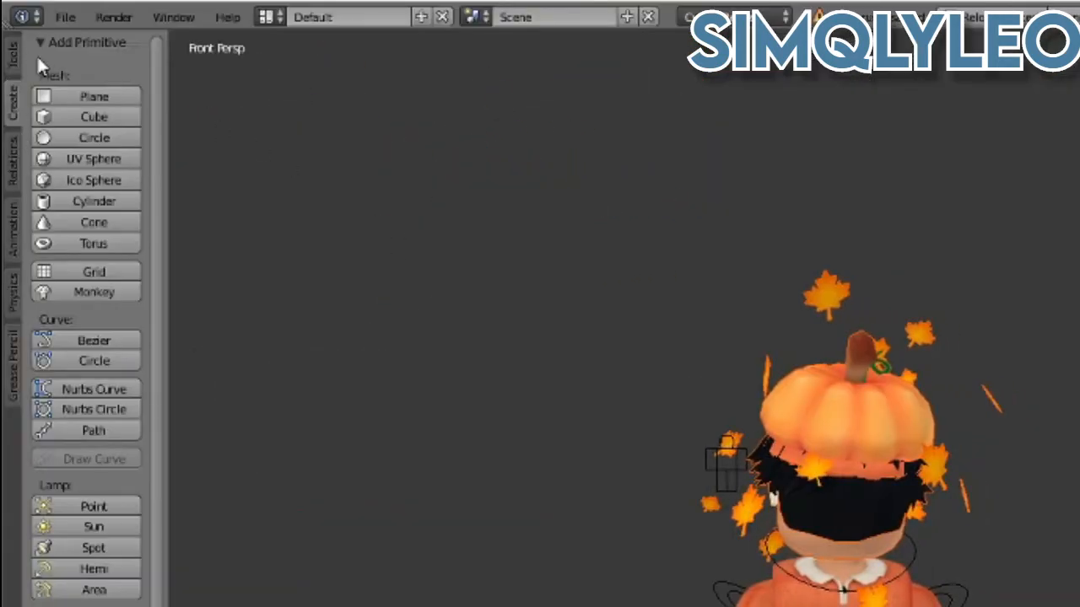
- Set the selected head parts' origins to their geometry and join them into one object
click(11, 62)
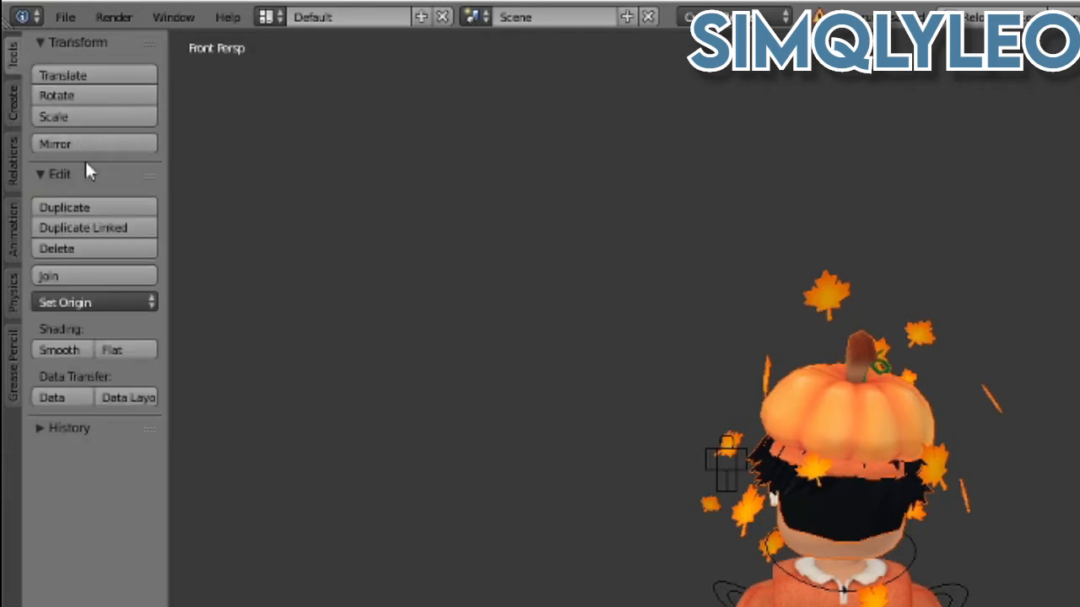
click(116, 305)
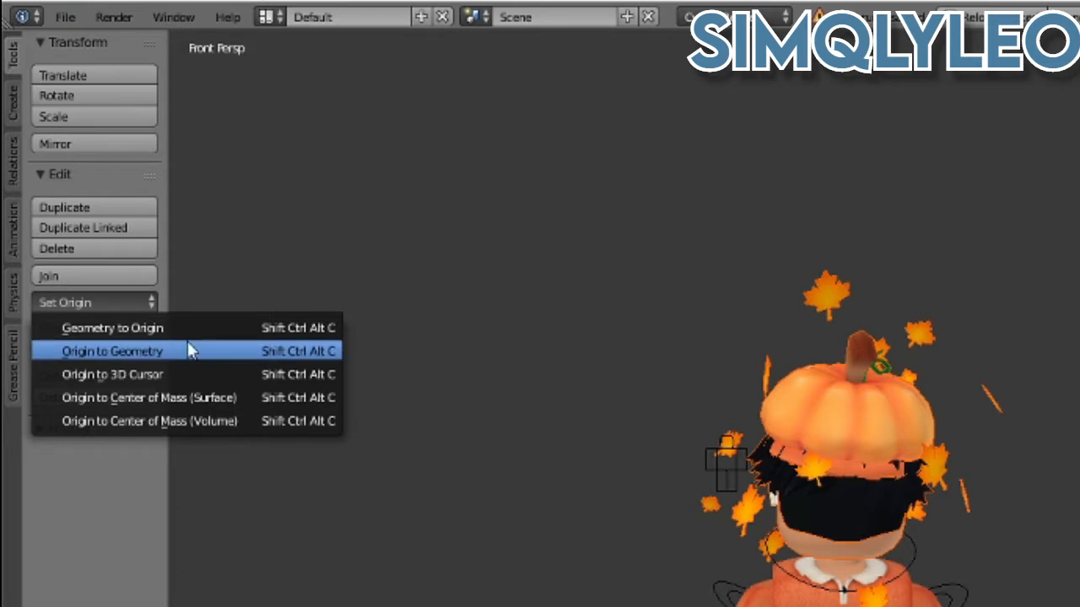
click(133, 350)
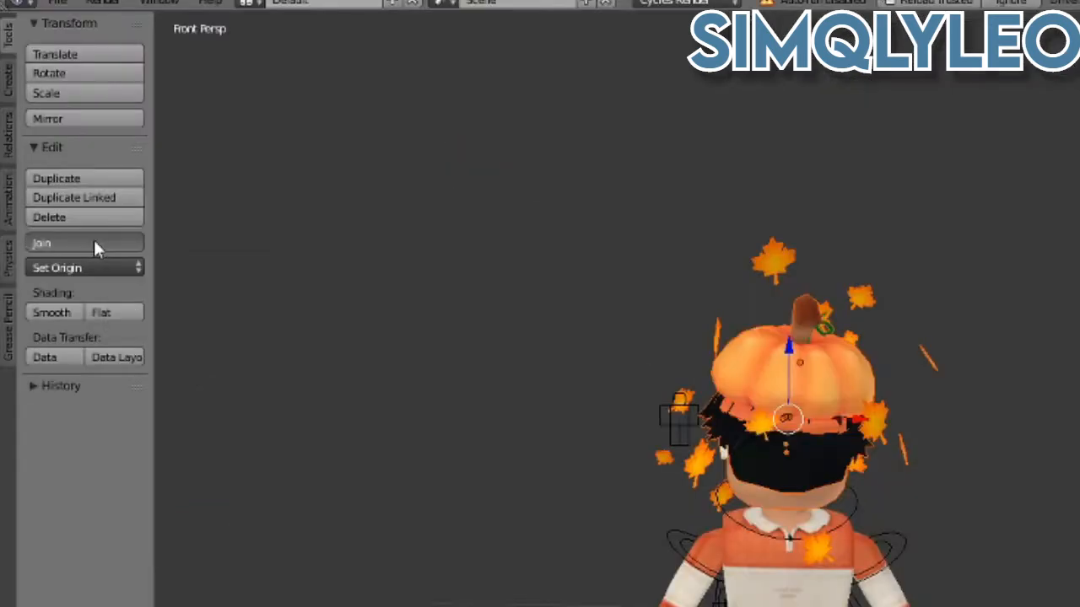
click(93, 244)
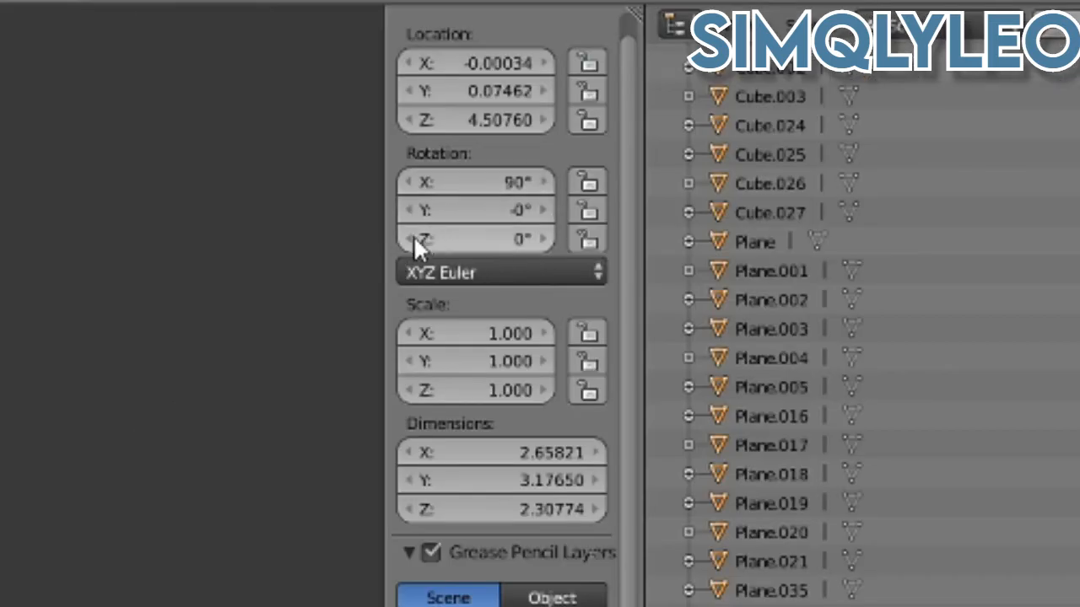
- Set the joined head's Z rotation to 180° so the face points the same way as the rig's front
click(478, 237)
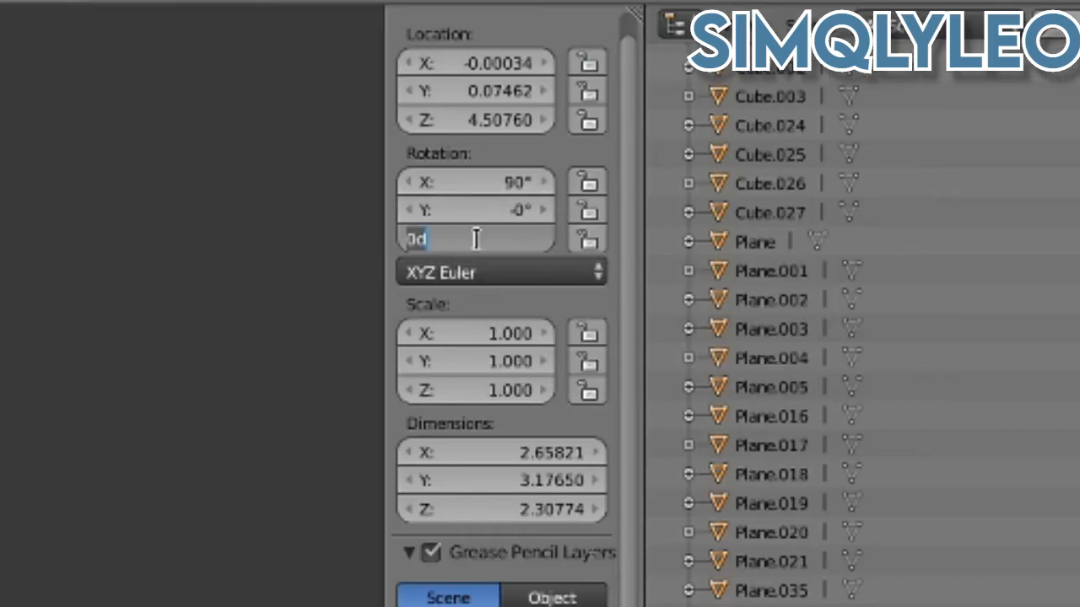
text(180)
key(Return)
key(shift+f)
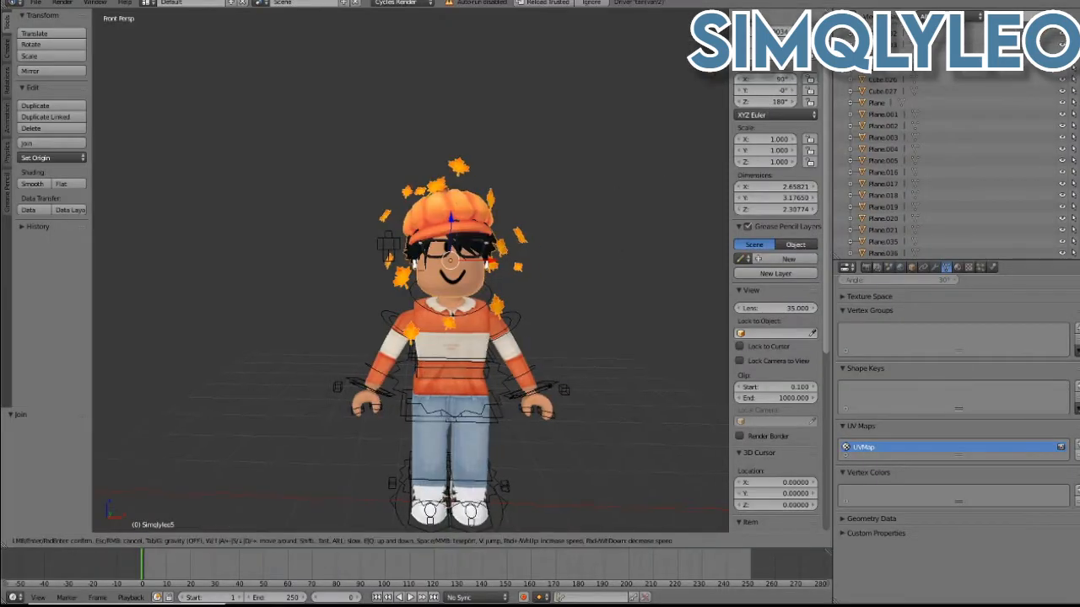
- Move the joined head with its accessories about -0.211 along the Y axis so it sits over the rig's neck
key(w)
key(d)
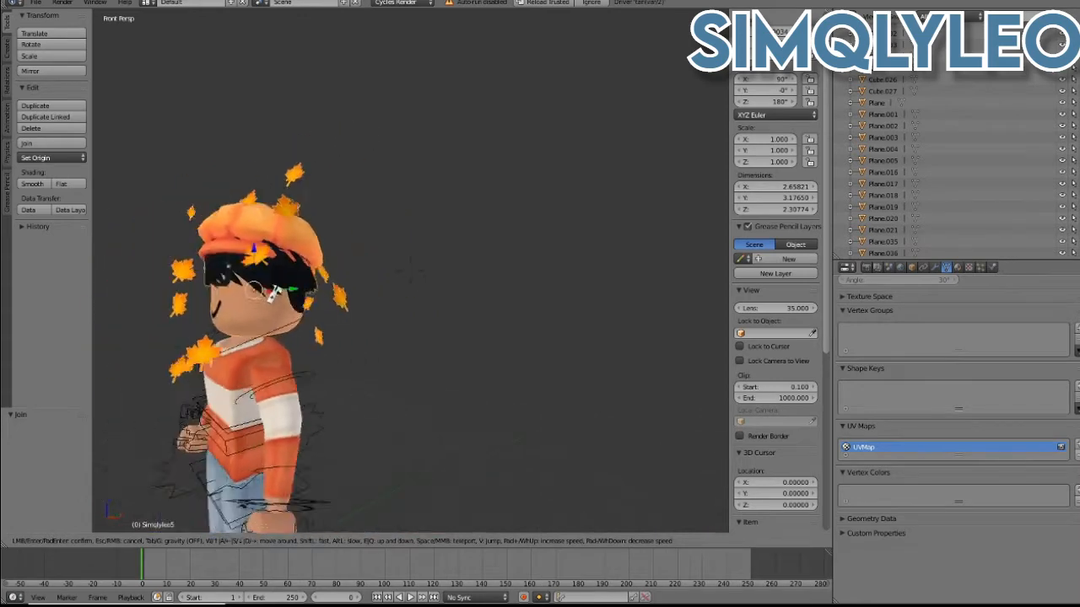
key(a)
key(d)
key(s)
key(a)
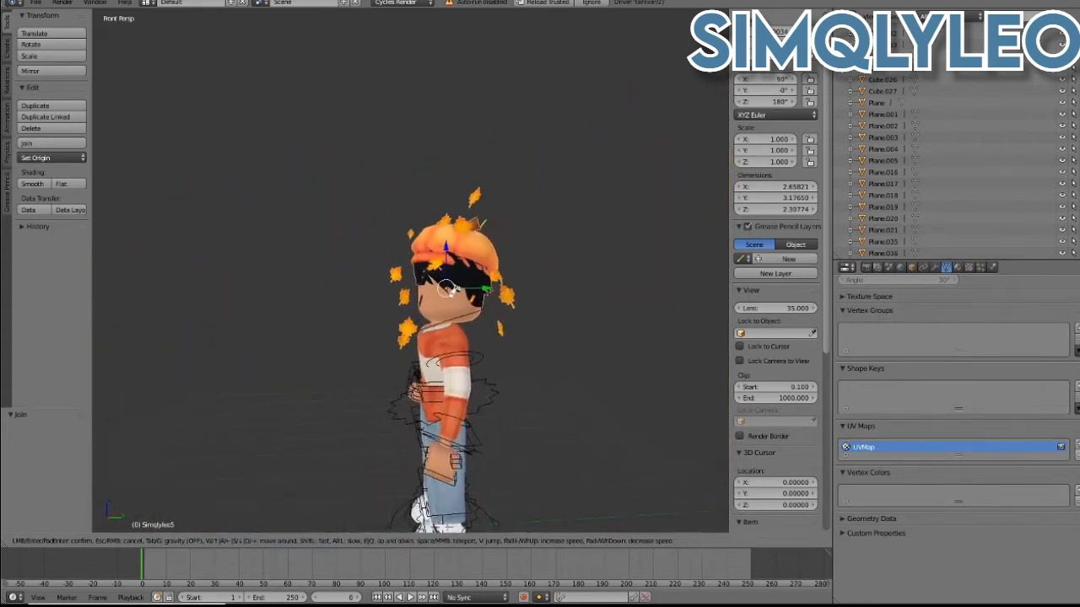
key(w)
key(d)
key(a)
key(w)
key(d)
key(d)
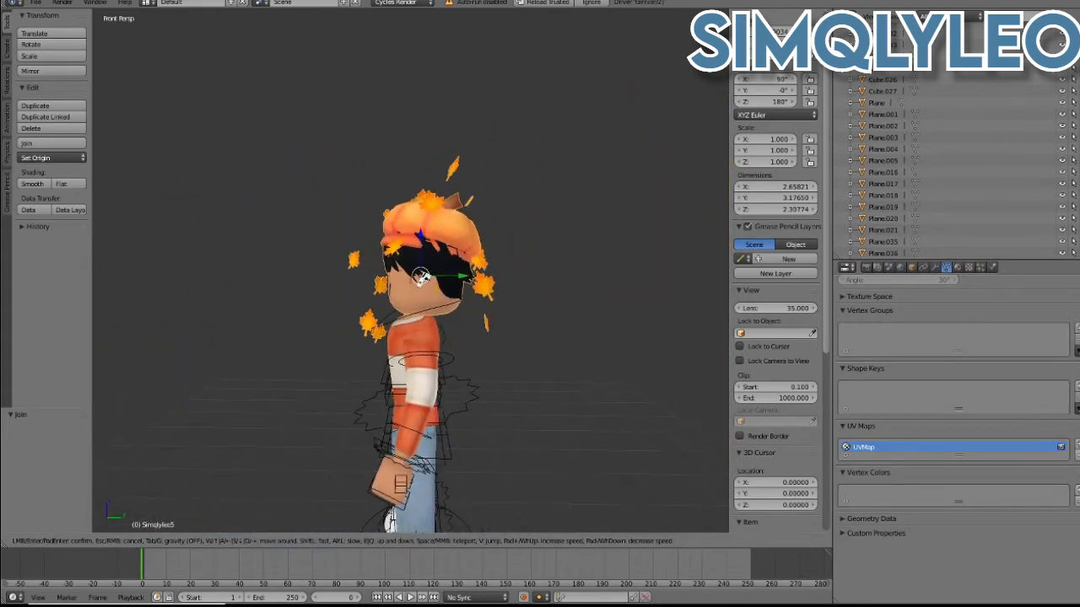
click(467, 277)
drag(467, 276, 453, 279)
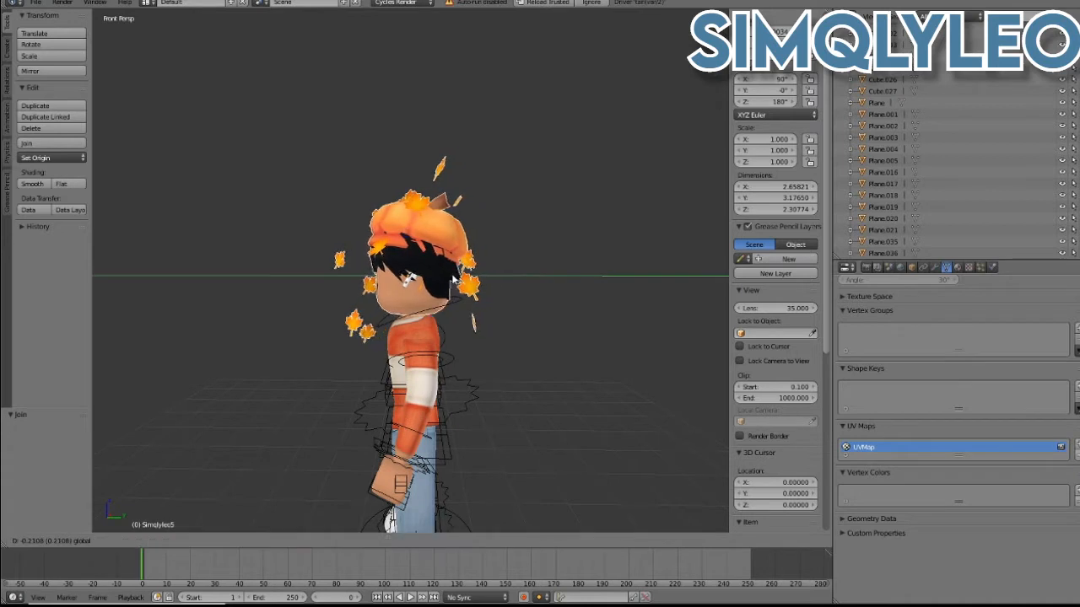
drag(453, 279, 453, 278)
- Adjust the joined head's position along the X axis to keep it centred above the torso
key(shift+f)
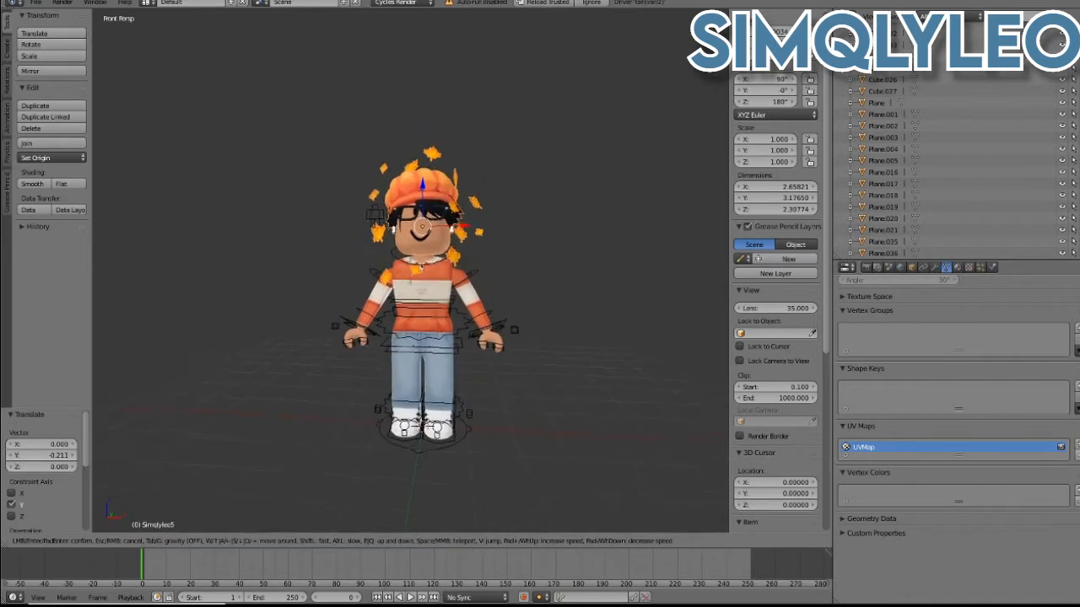
key(w)
key(s)
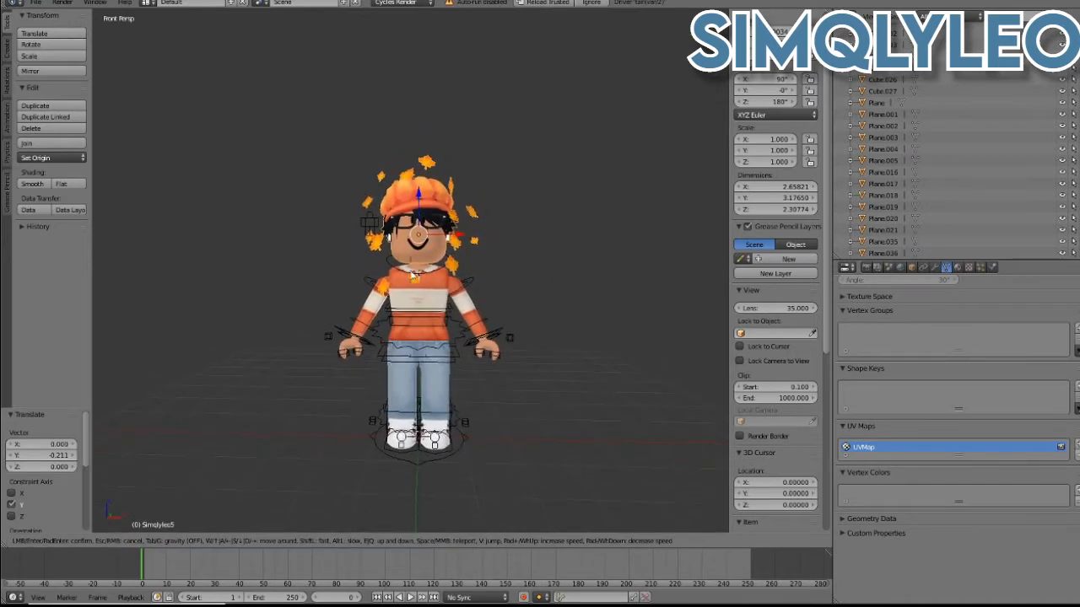
click(462, 242)
key(g)
key(x)
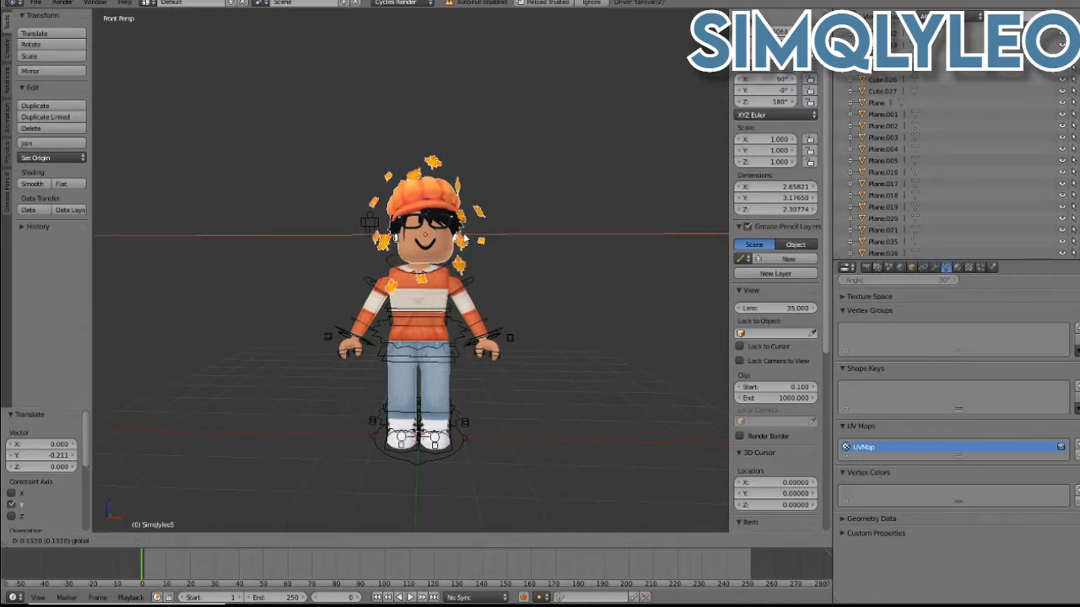
click(386, 227)
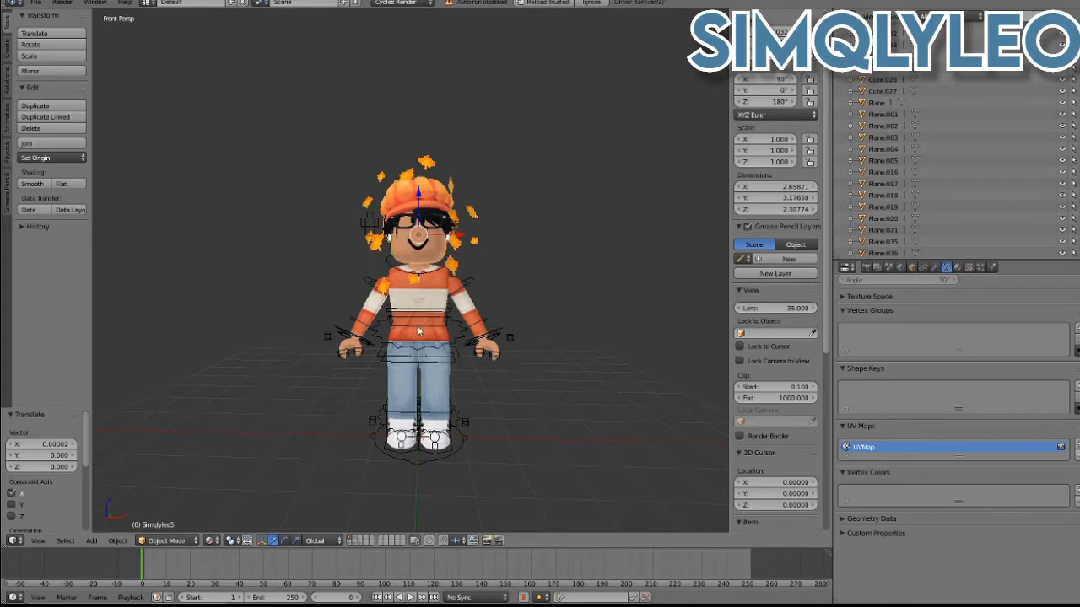
- Try scaling the joined head uniformly by 1.106 and undo the resize
key(s)
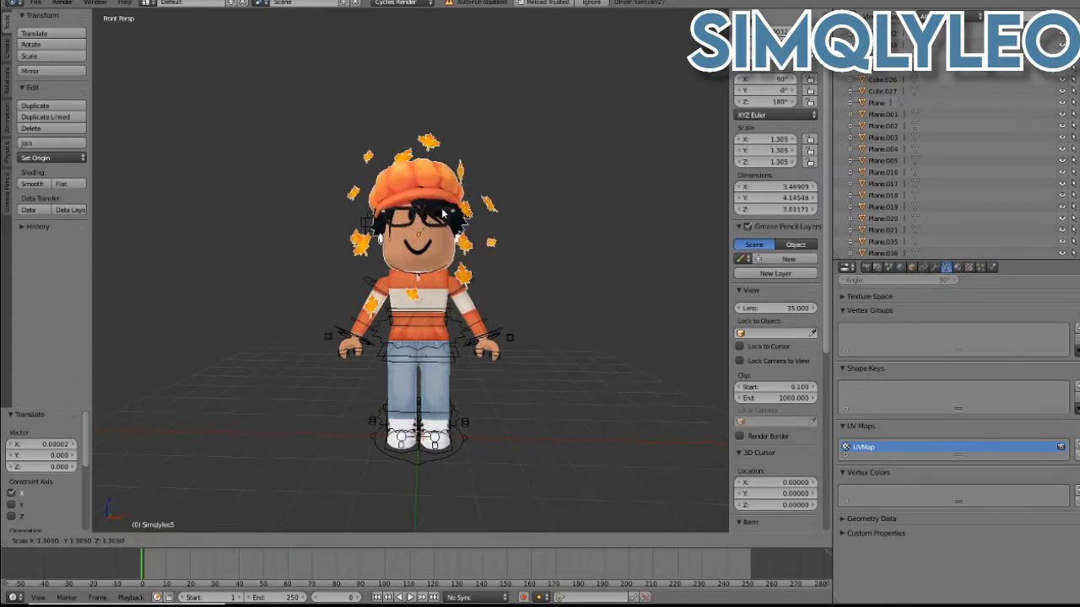
click(442, 220)
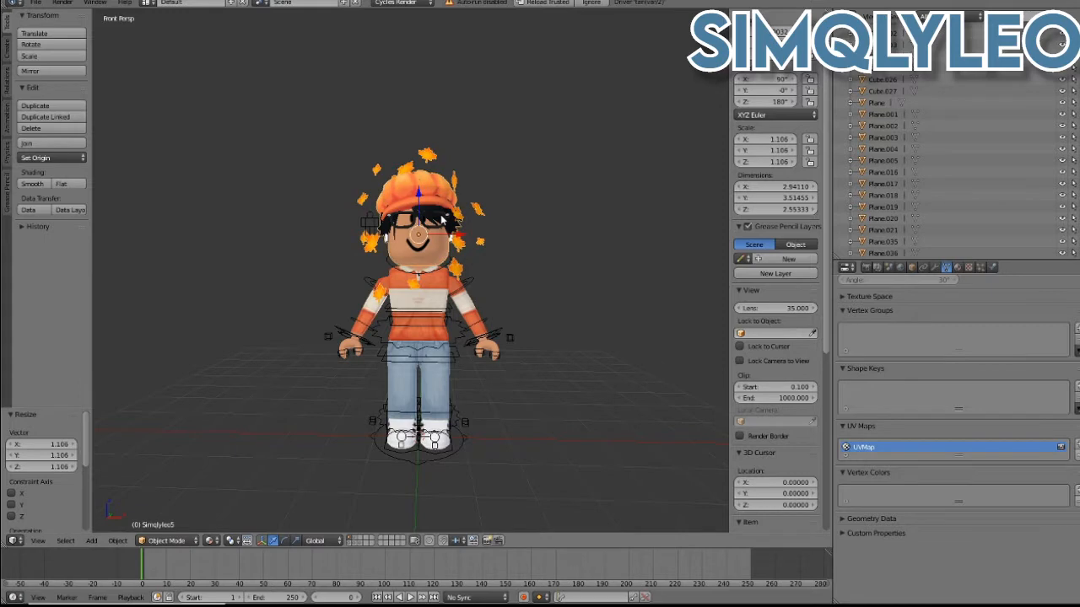
key(ctrl+z)
- Try rotating the joined head around the Y axis with the rotation manipulator and undo the rotation
key(shift+f)
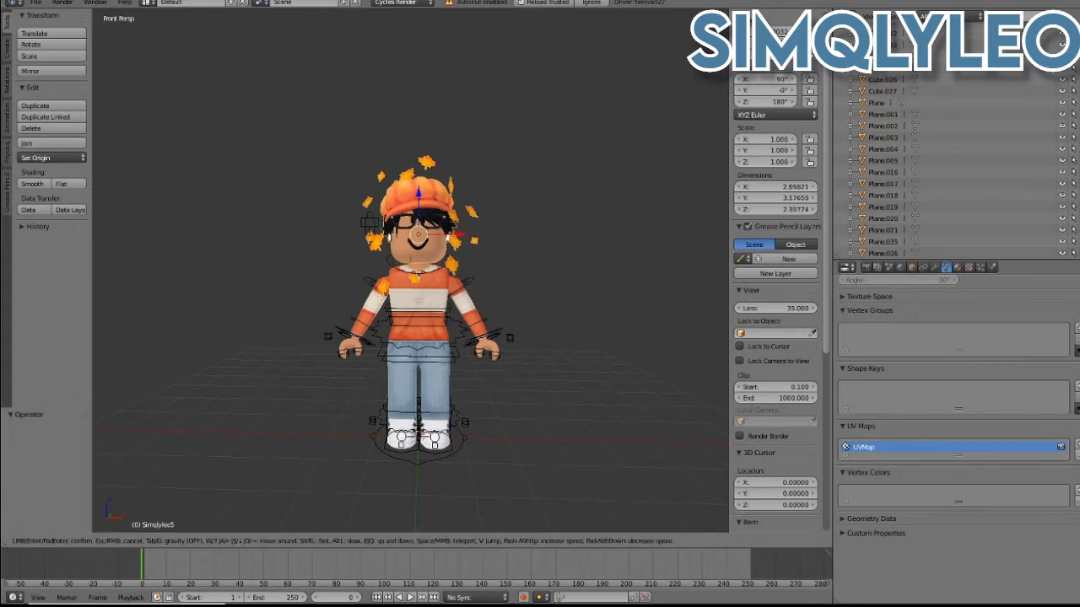
key(w)
key(s)
key(w)
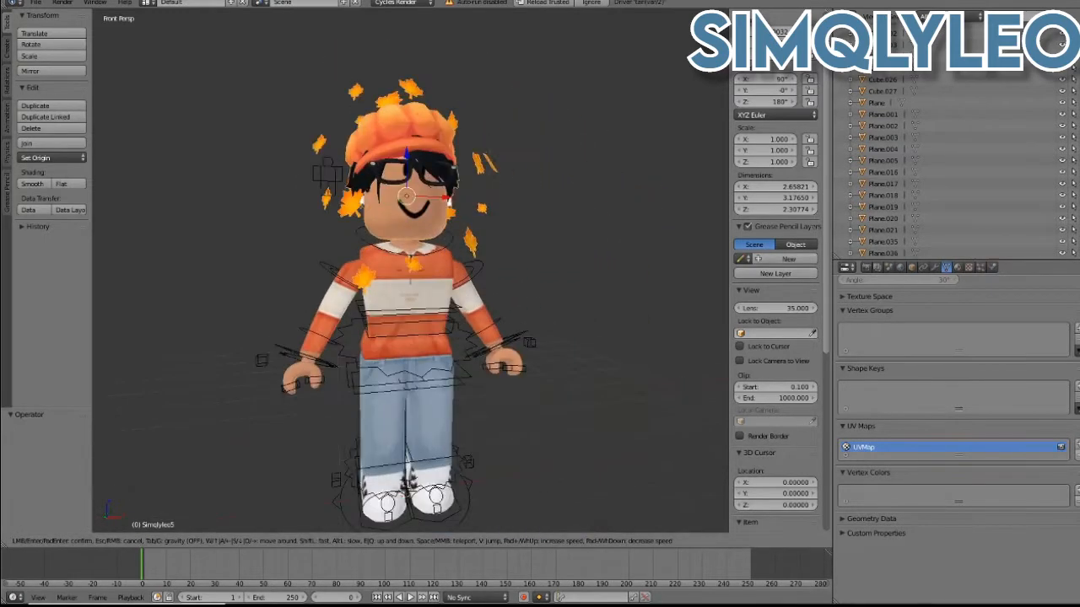
click(400, 290)
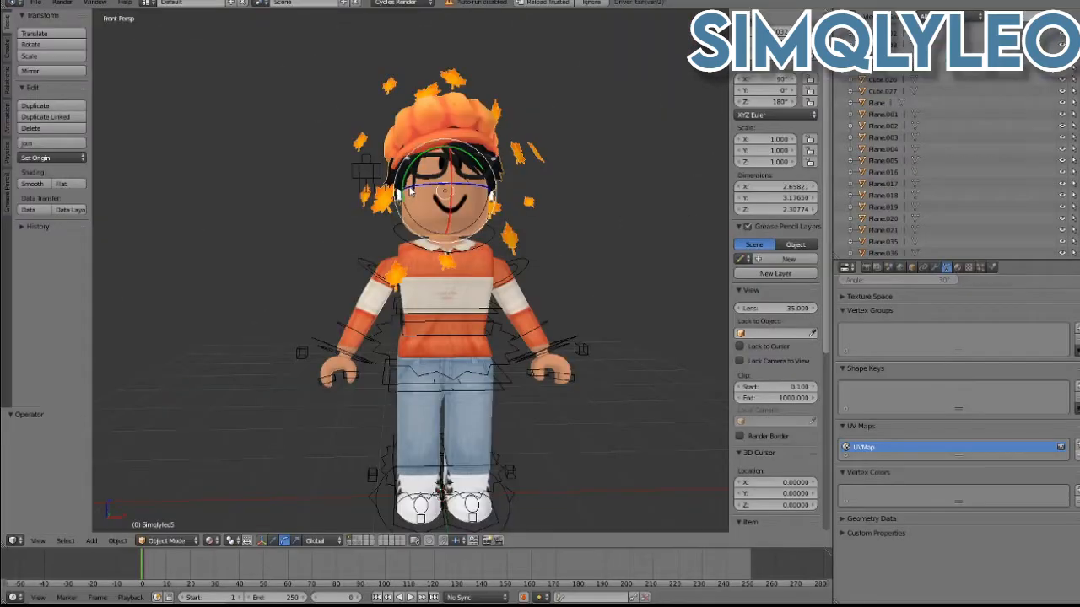
drag(405, 202, 330, 209)
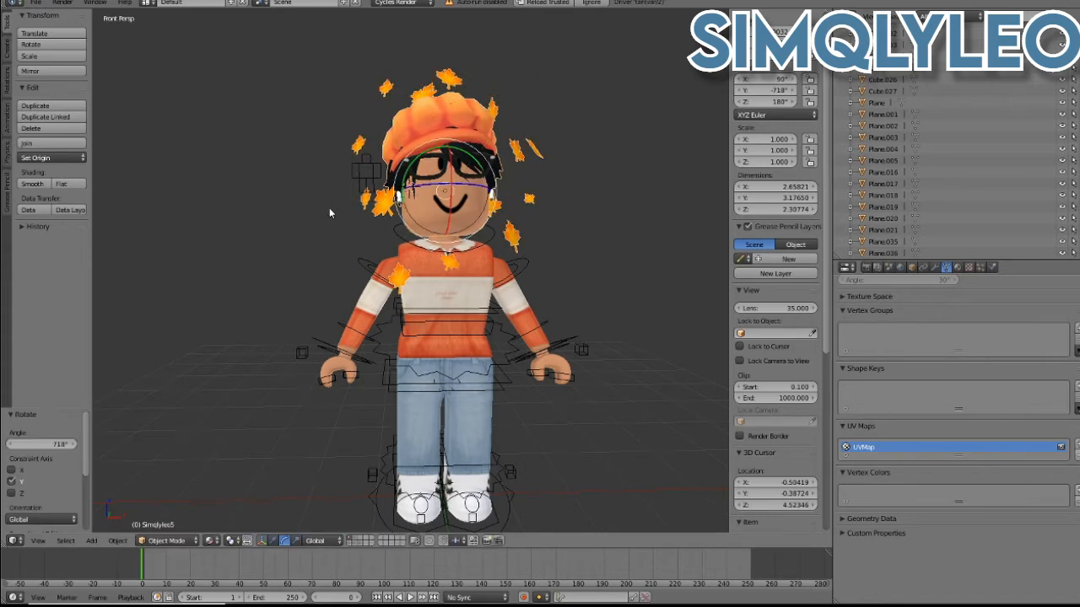
key(ctrl+z)
click(450, 221)
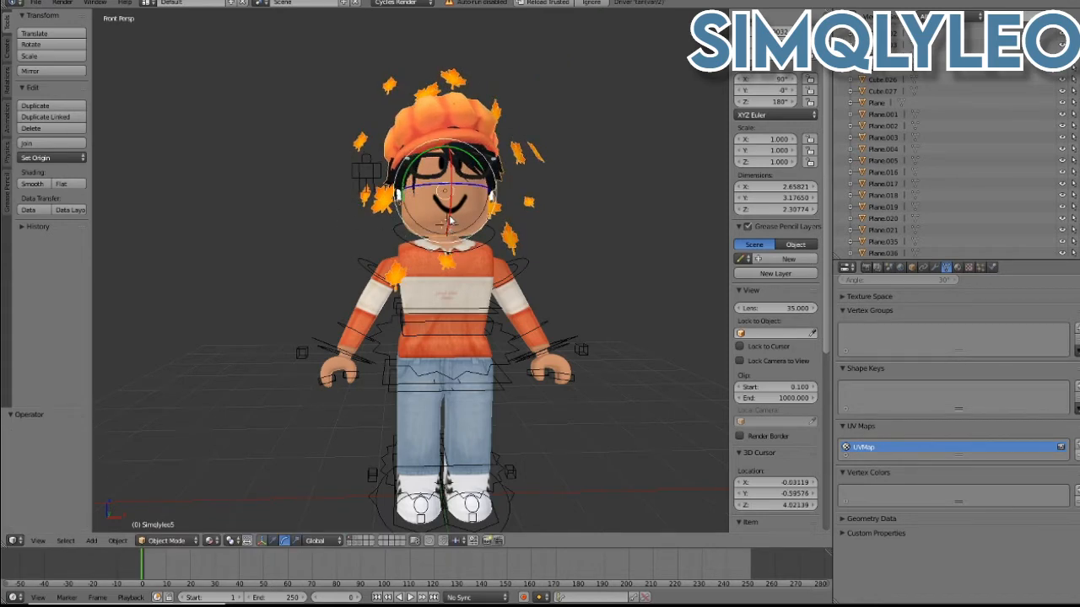
click(422, 192)
- Try scaling the joined head along the Z and X axes, and restore the translate manipulator
click(295, 540)
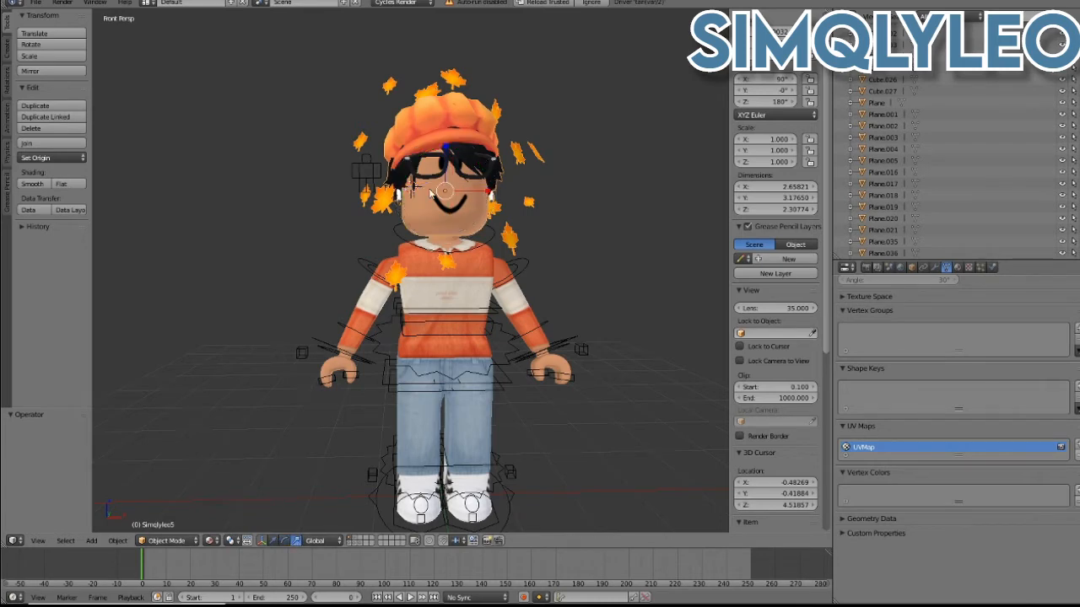
key(s)
key(z)
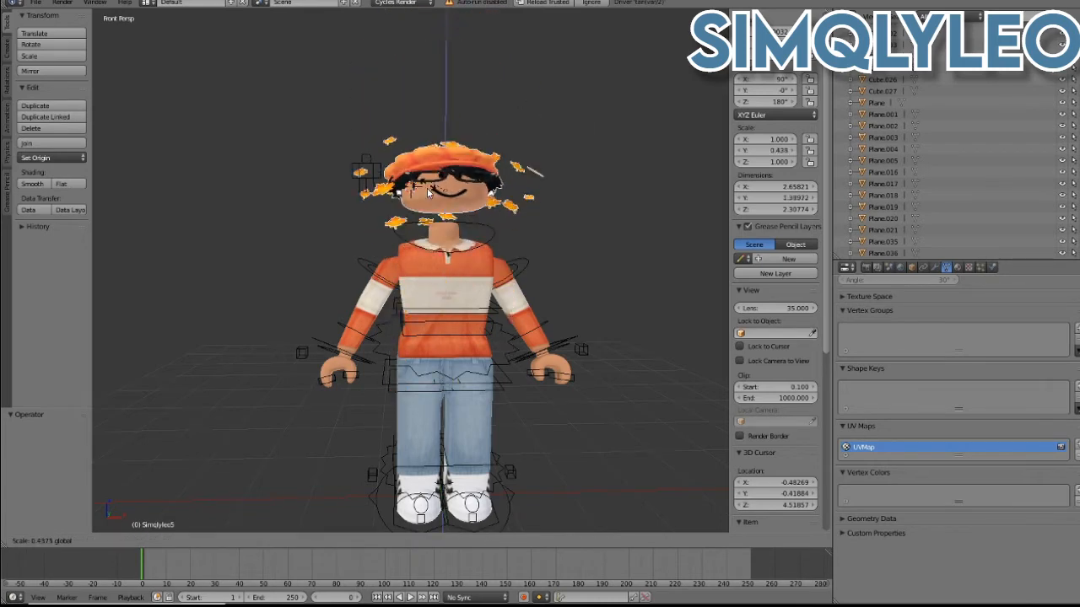
click(429, 199)
key(s)
key(x)
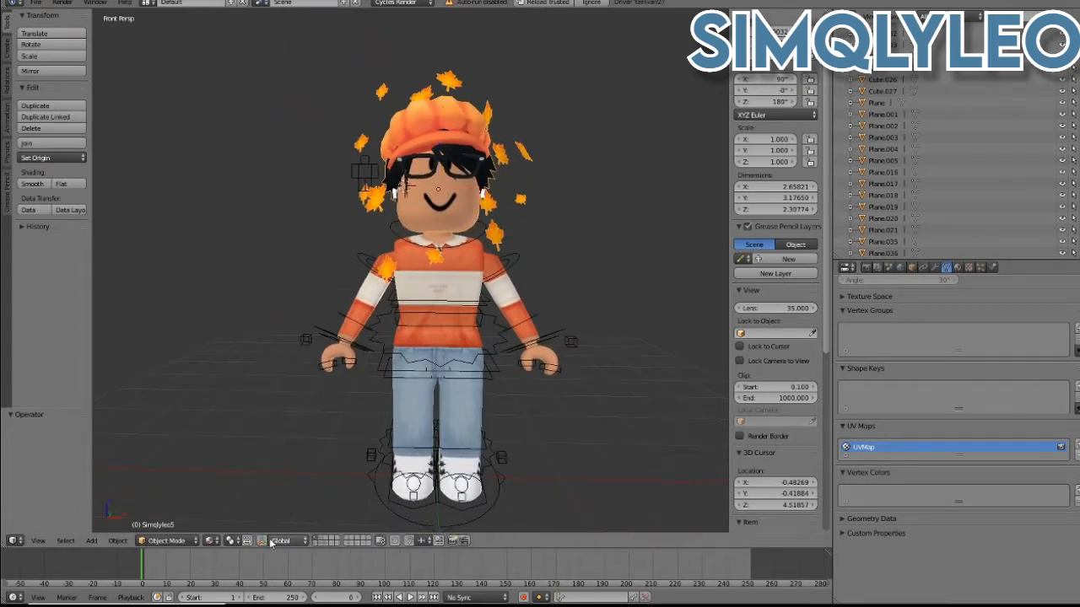
click(273, 540)
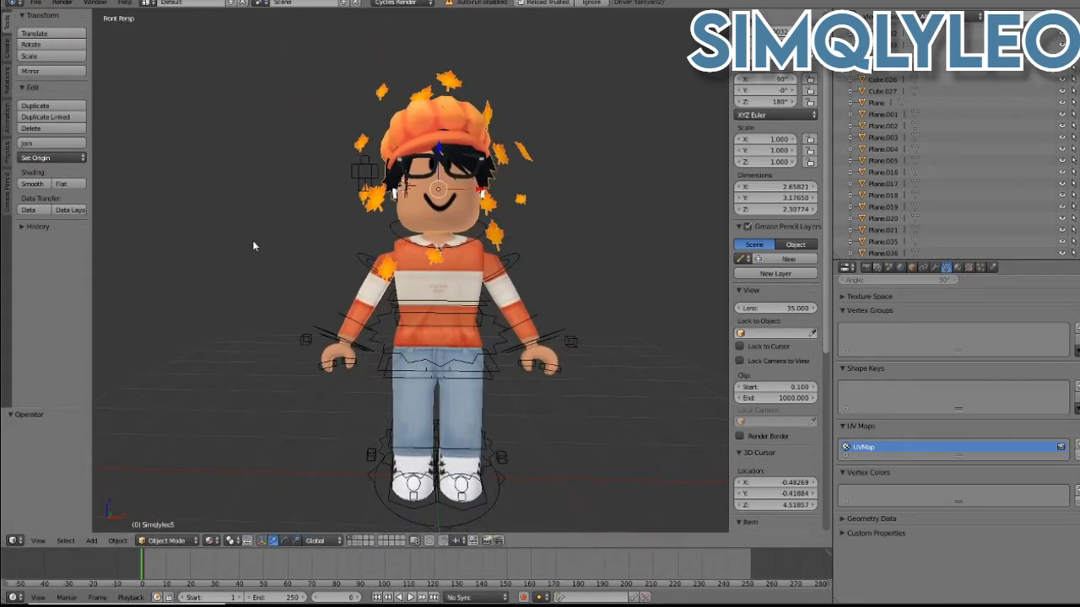
- Import the autumn park scene with the trees, bench and fence from its Wavefront OBJ file
click(43, 5)
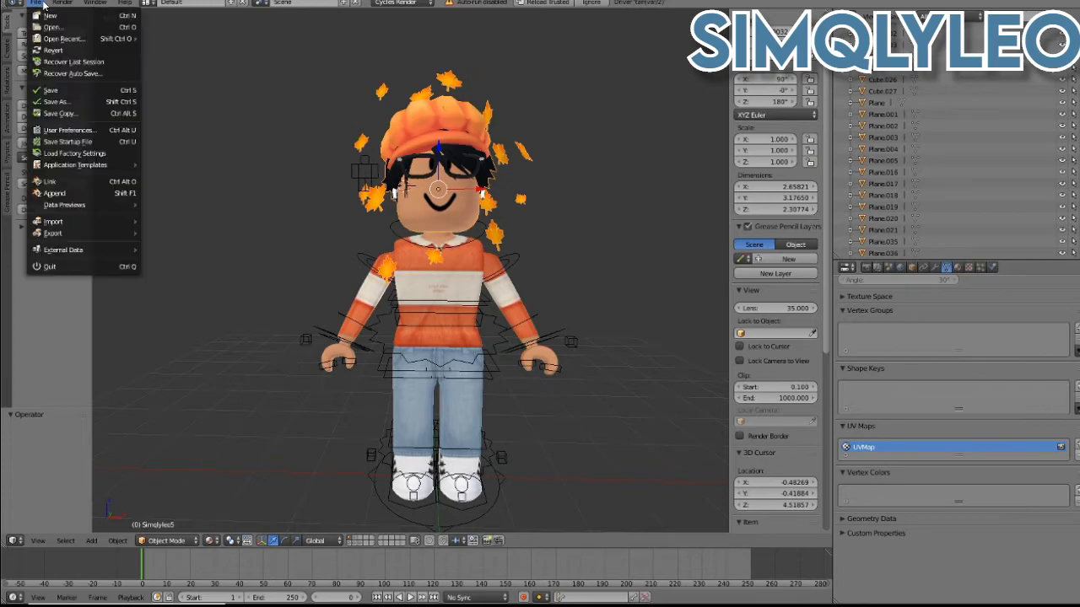
mouse_move(91, 222)
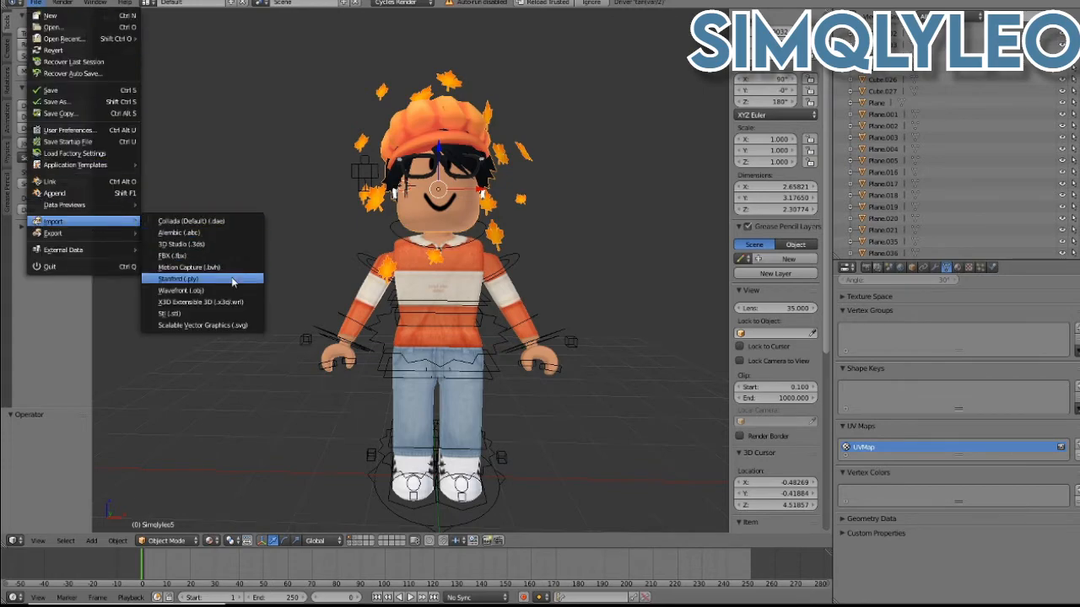
click(202, 291)
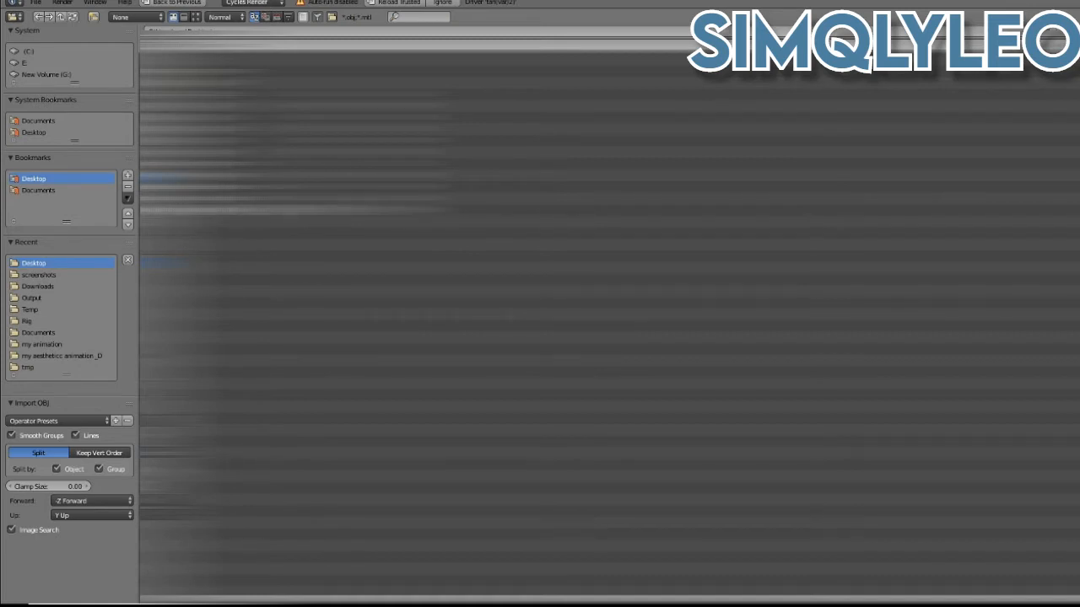
click(211, 210)
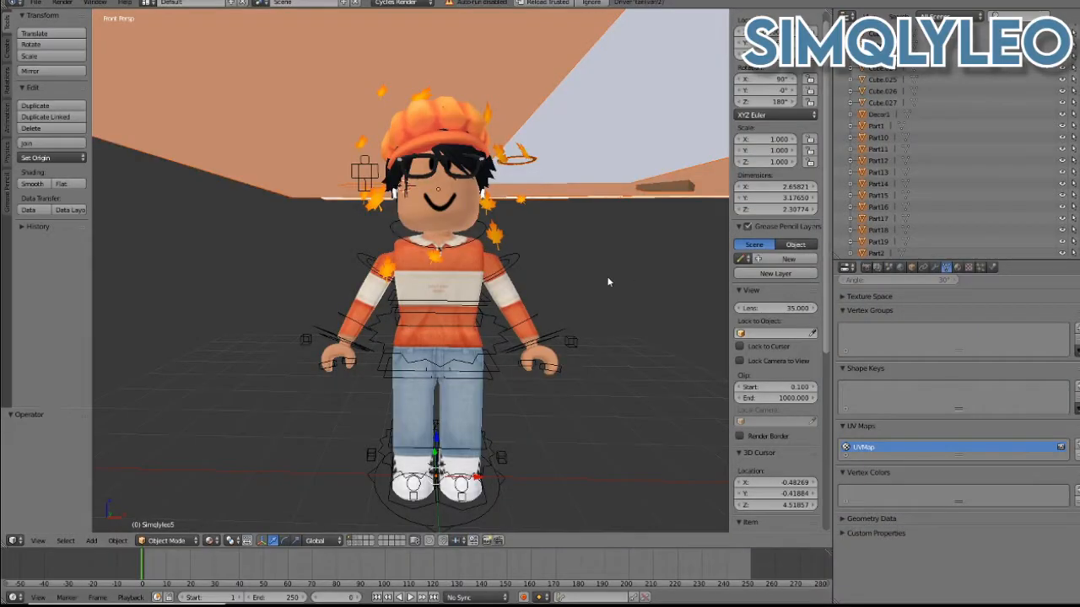
key(shift+d)
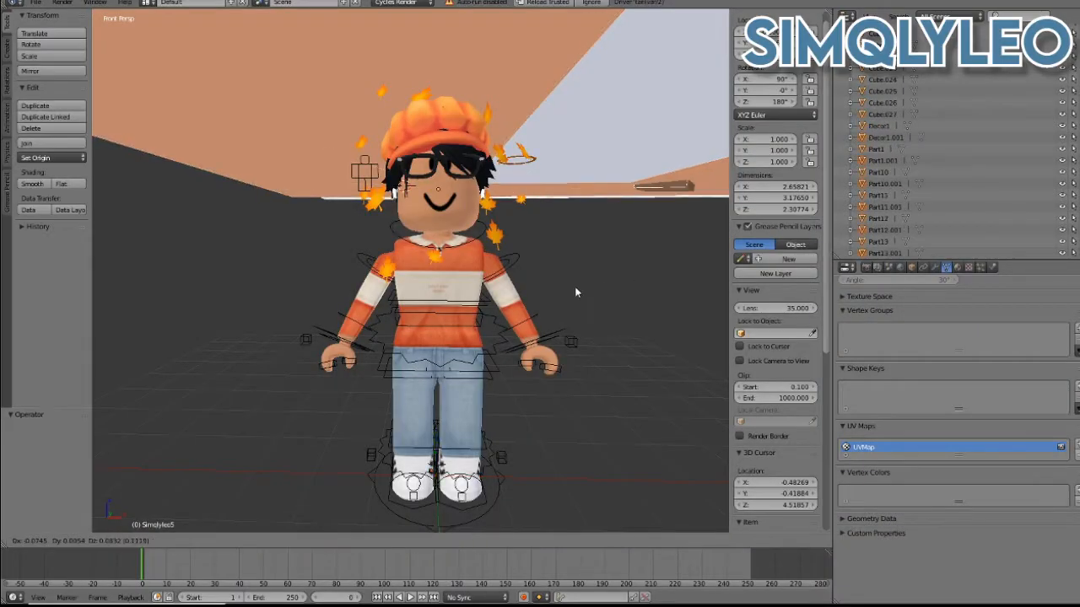
click(570, 290)
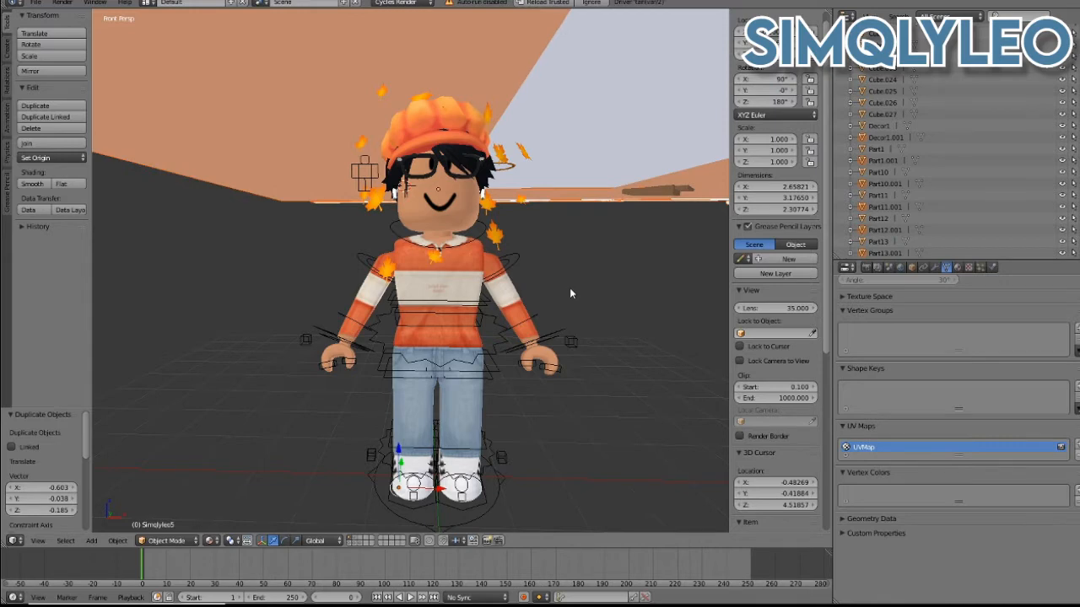
key(ctrl+z)
- Scale the imported autumn scene down uniformly by 0.685 to suit the character's size
key(shift+f)
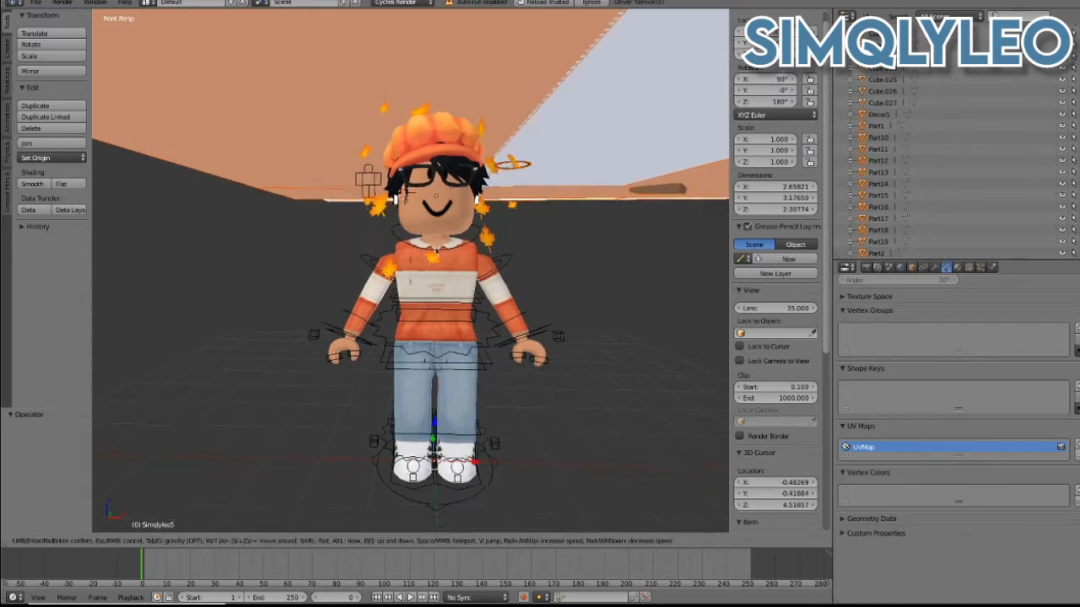
key(s)
key(s)
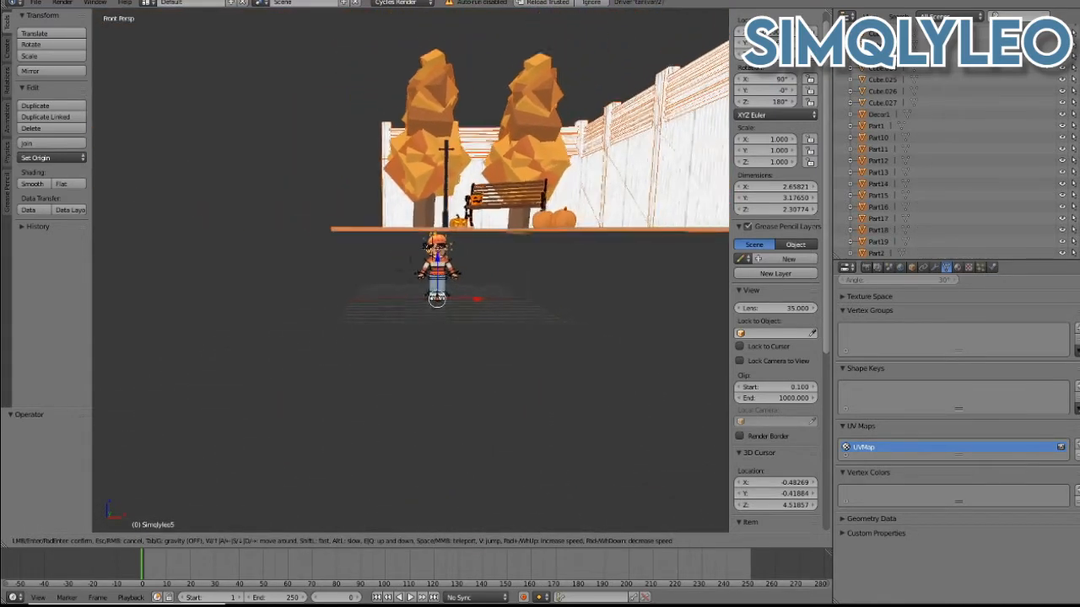
key(e)
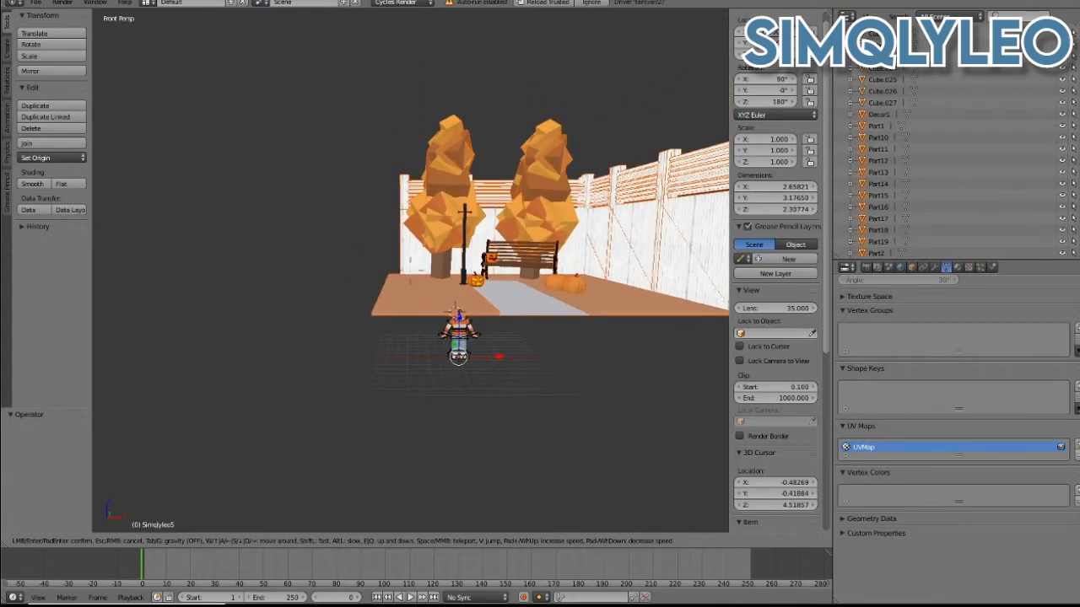
key(e)
click(410, 270)
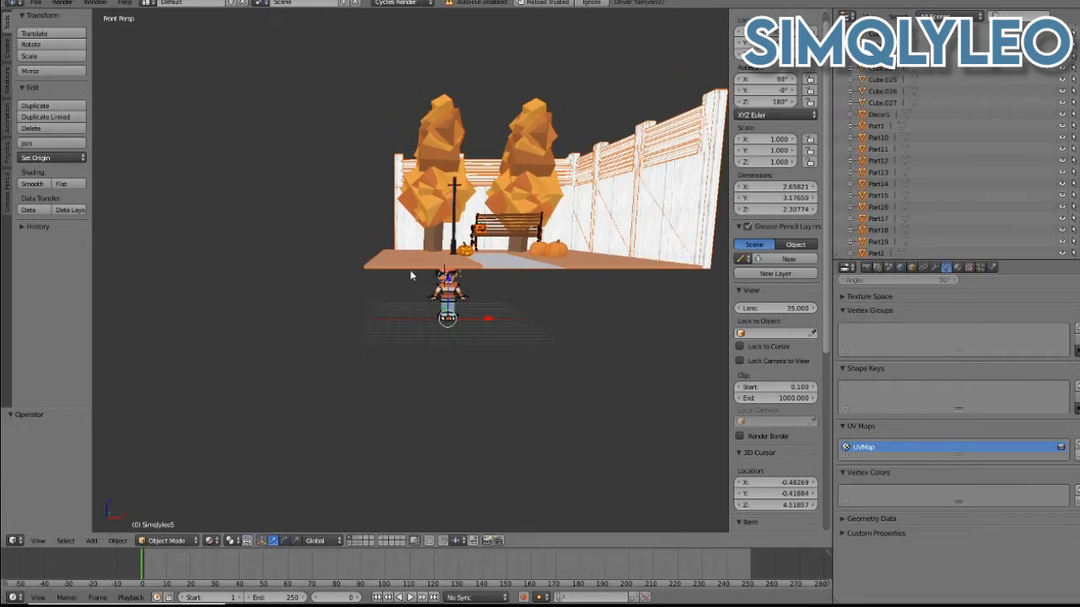
key(s)
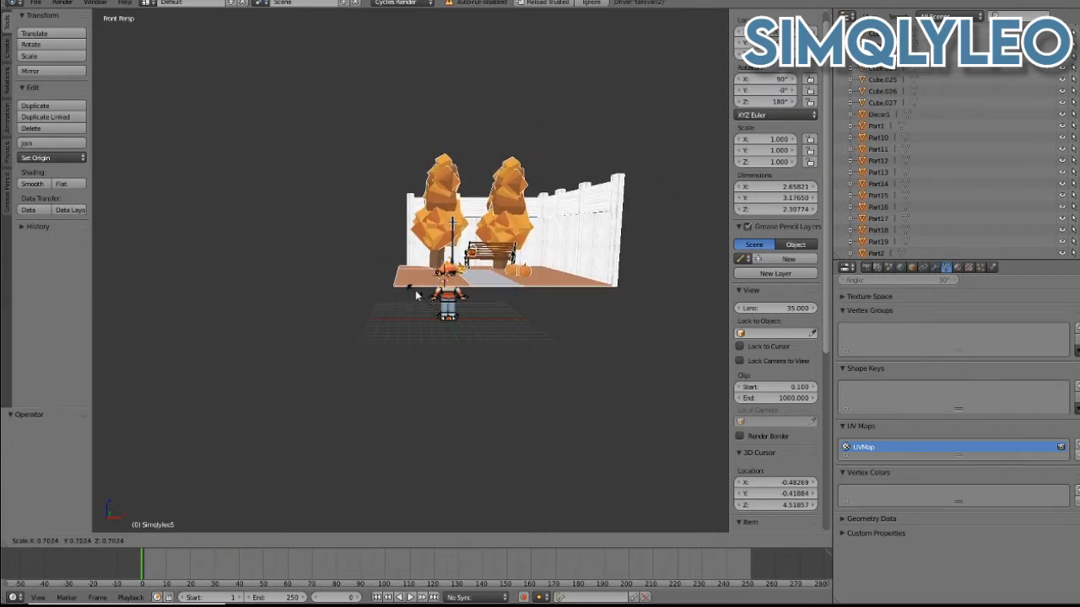
click(419, 294)
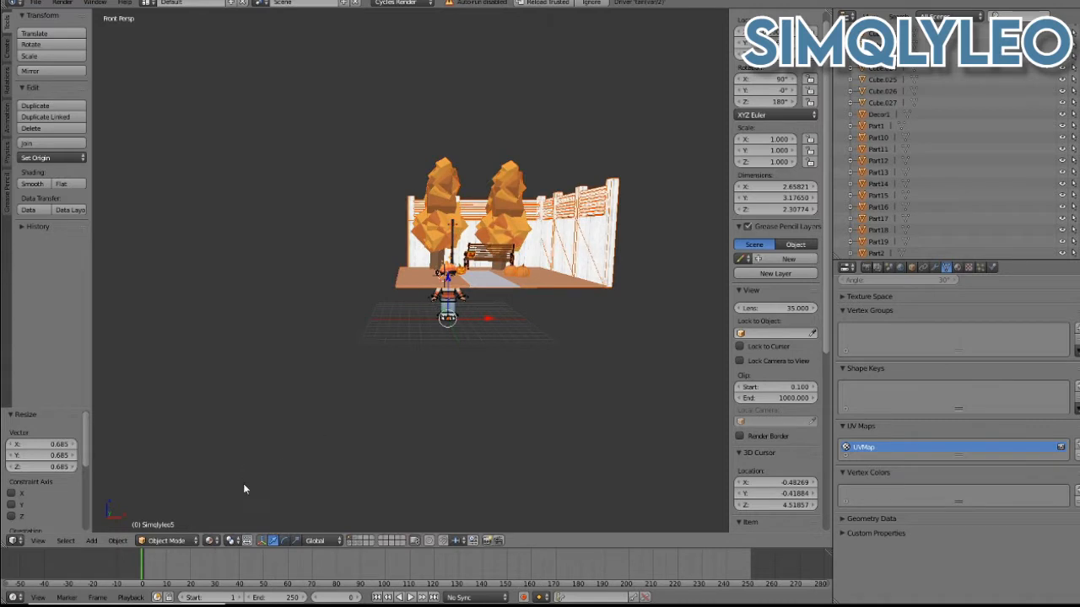
- Move the imported scene about -3.8 along the X axis so the character lines up with its path
key(g)
key(x)
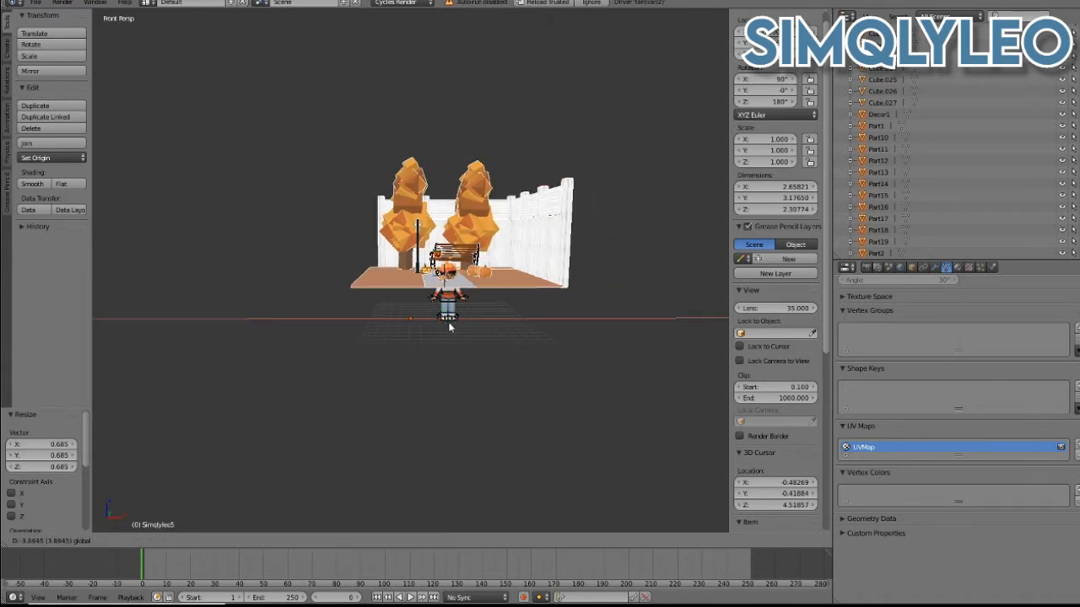
click(413, 323)
- Lower the imported autumn scene along the Z axis so its ground lines up with the character's feet
key(shift+f)
key(w)
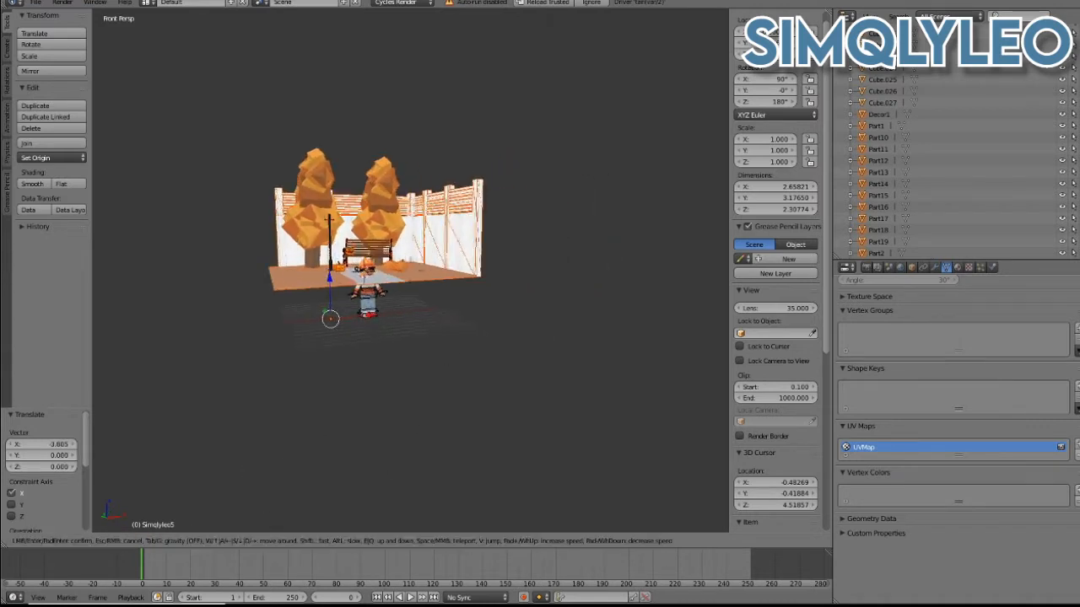
click(339, 377)
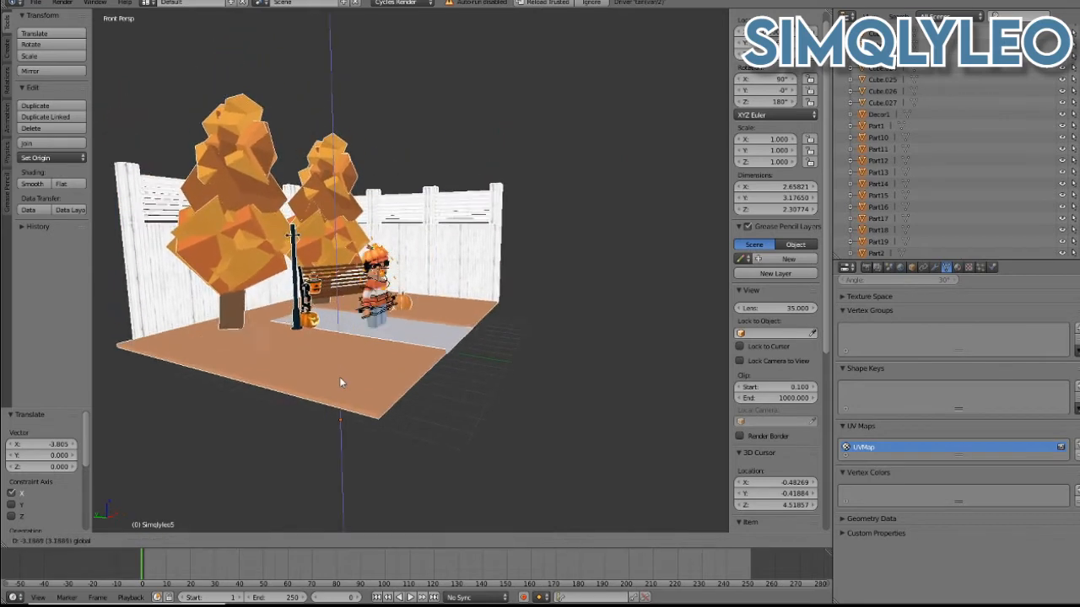
key(g)
key(z)
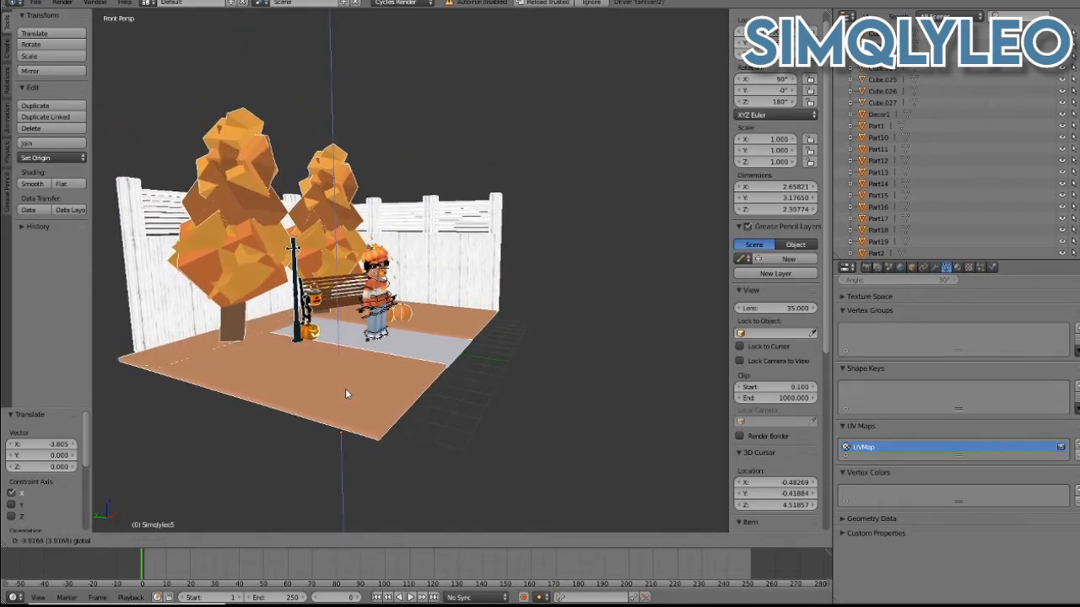
click(345, 388)
- Move the imported scene about -0.58 along the Y axis to adjust its path around the character
key(g)
key(y)
click(321, 430)
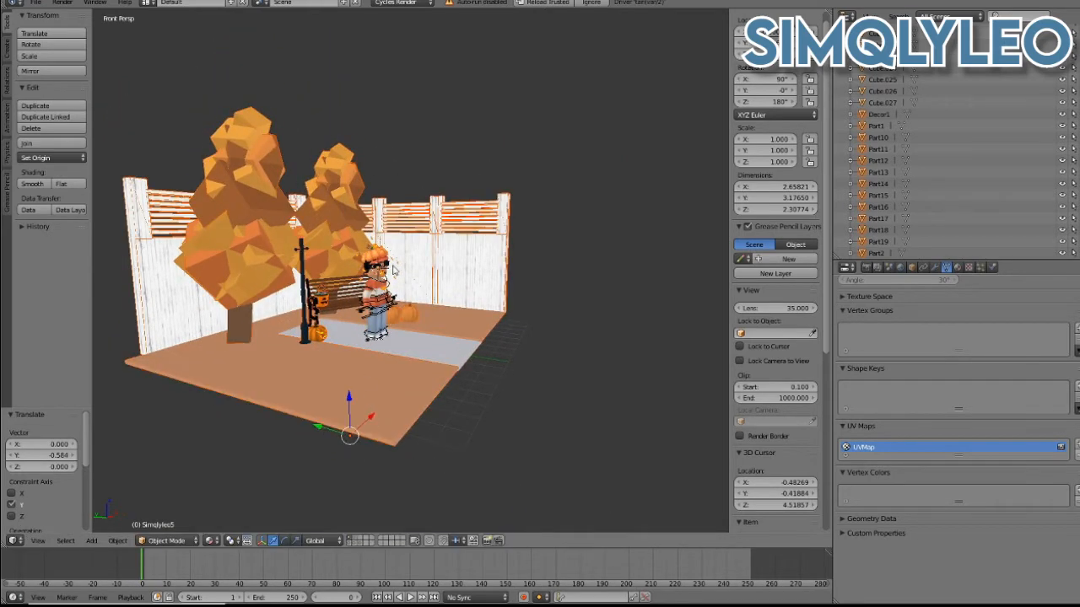
- Check the character's size against the bench and scale the imported scene up uniformly by 1.017
key(shift+f)
key(w)
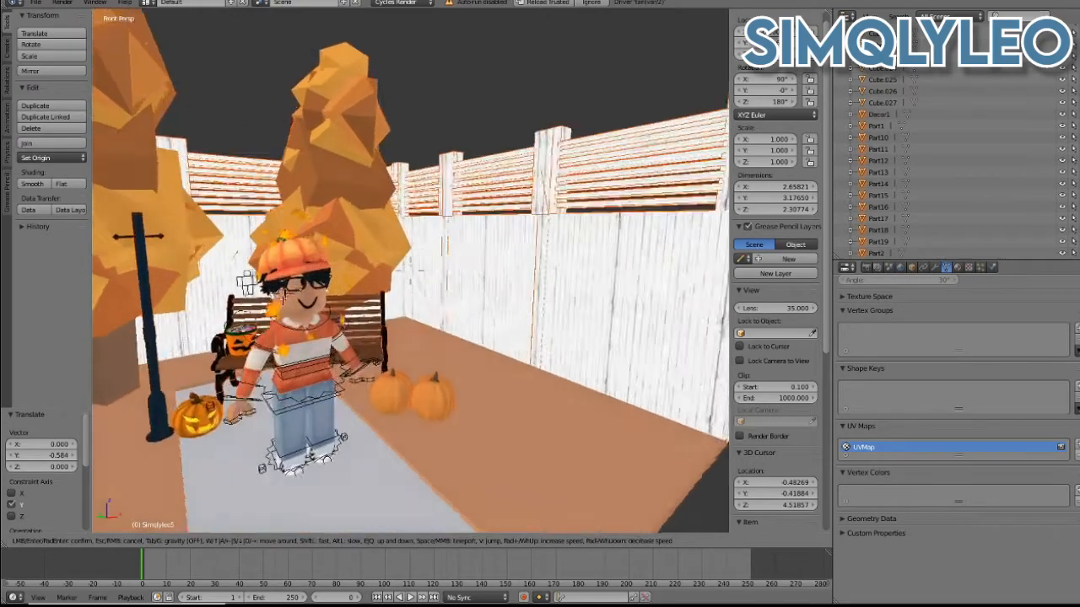
key(s)
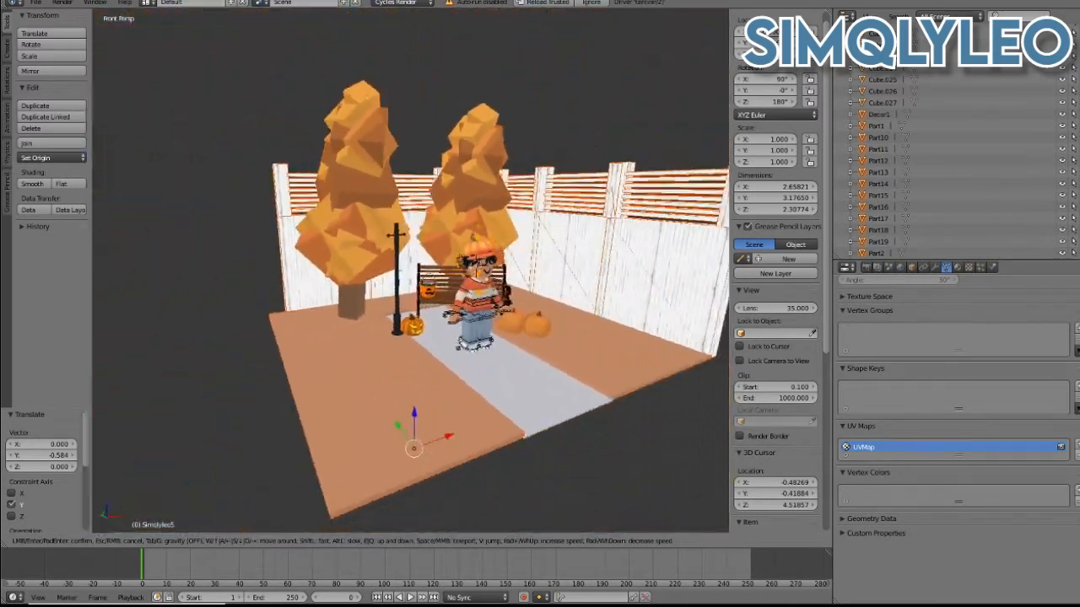
click(352, 454)
key(s)
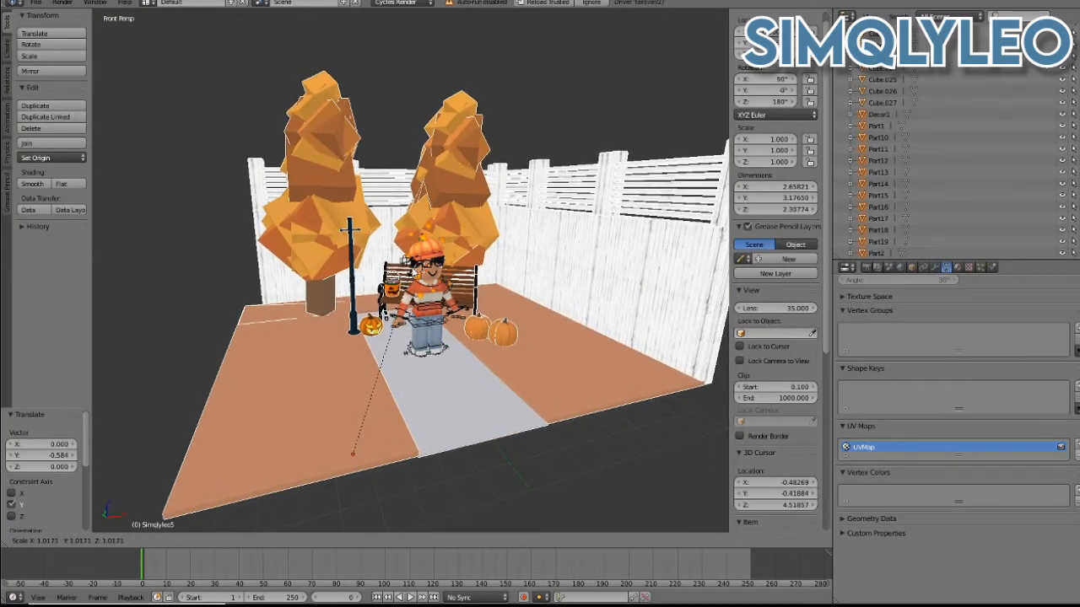
click(352, 453)
- Examine the character within the scene and inspect from beneath how the shoes meet the ground
key(shift+f)
key(w)
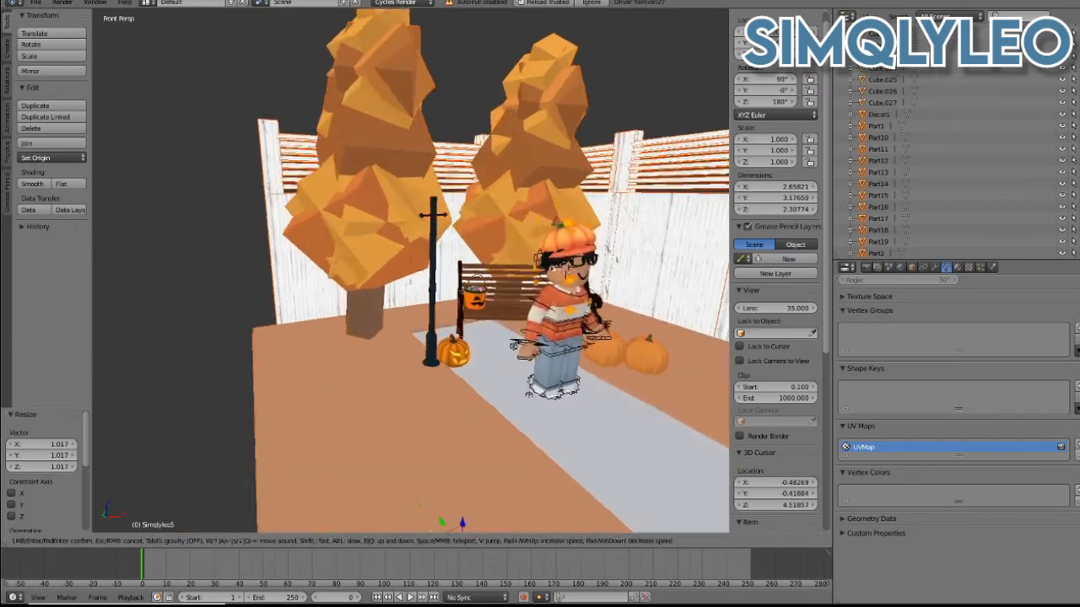
key(w)
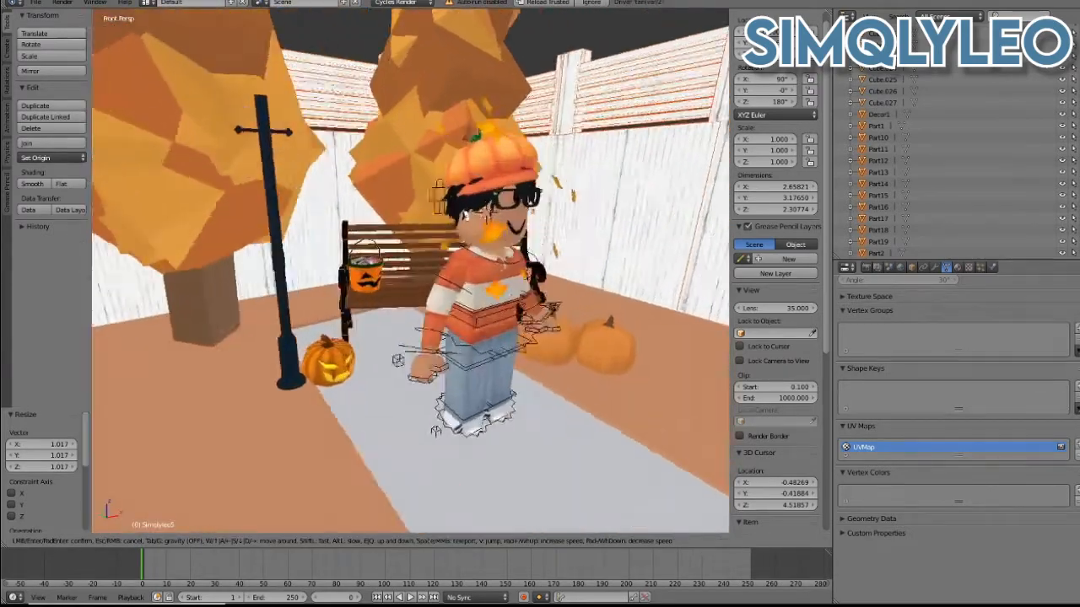
key(w)
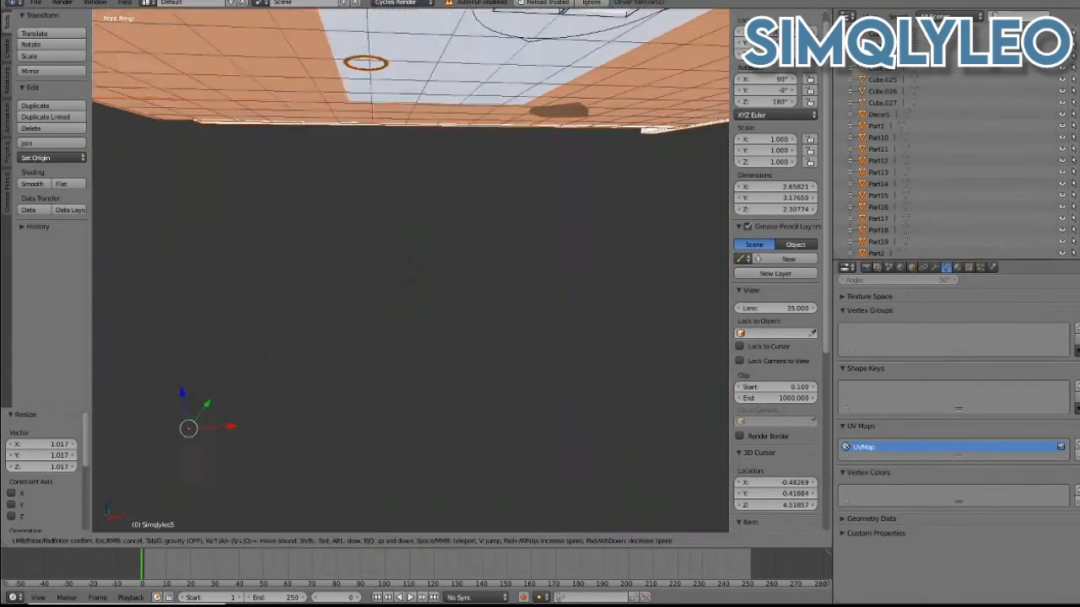
key(s)
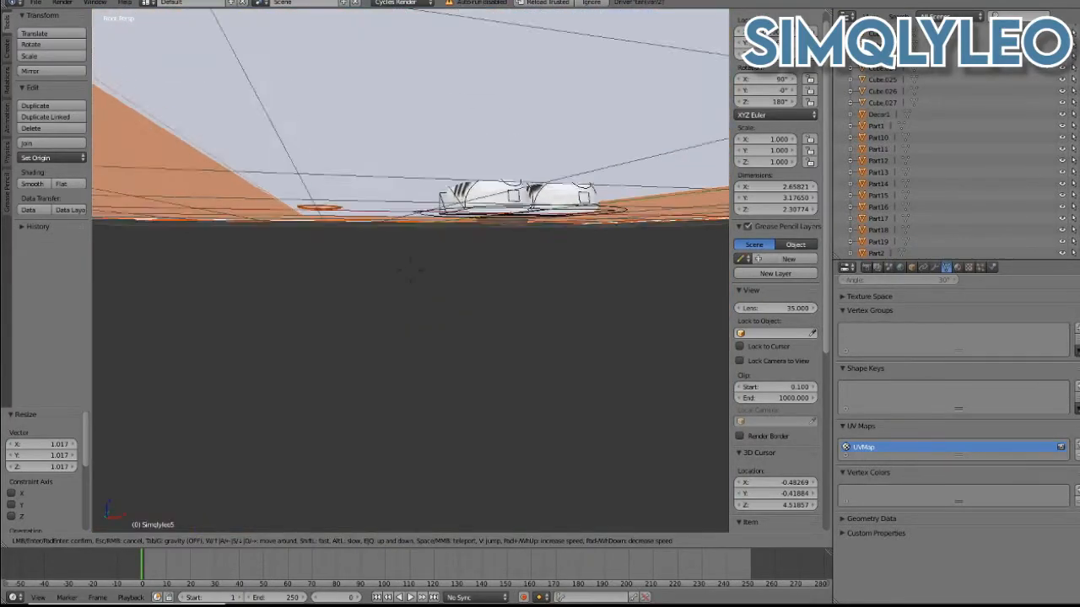
key(w)
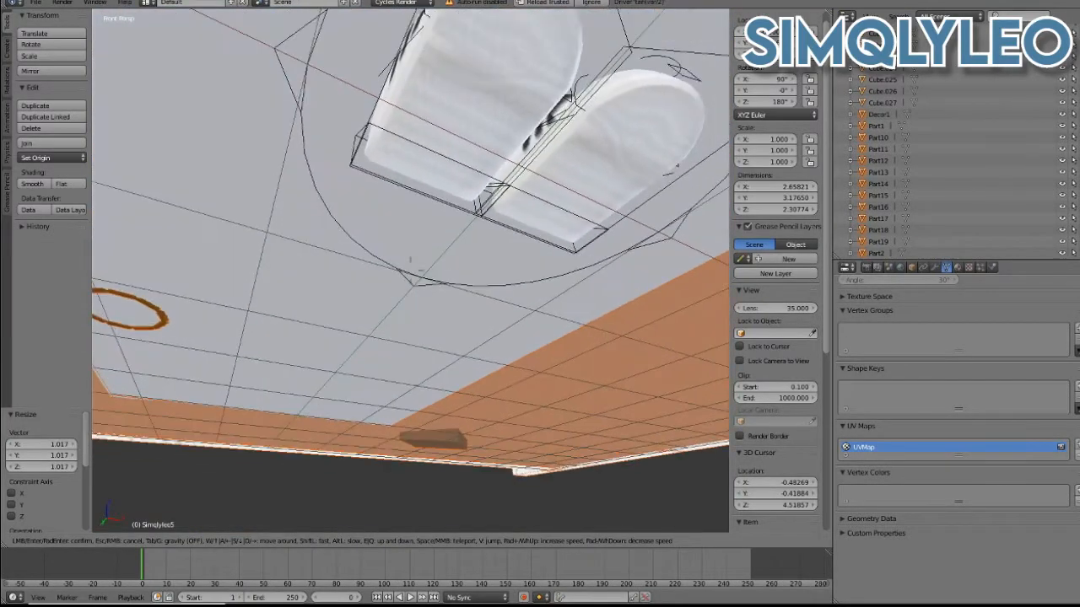
key(Escape)
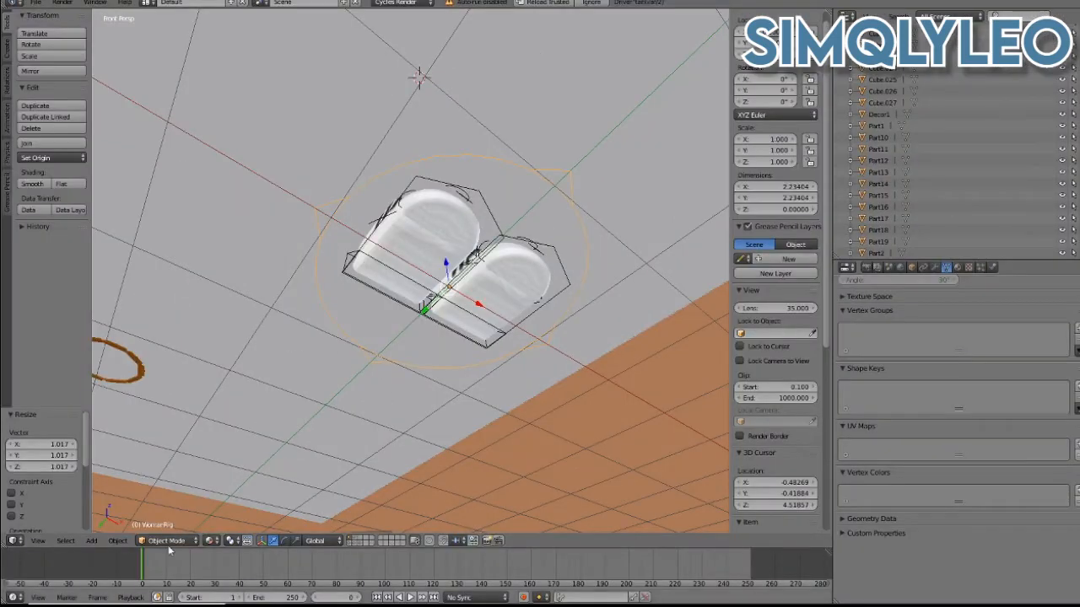
- Move the character rig about 2.1 along the Y axis toward the bench
key(shift+f)
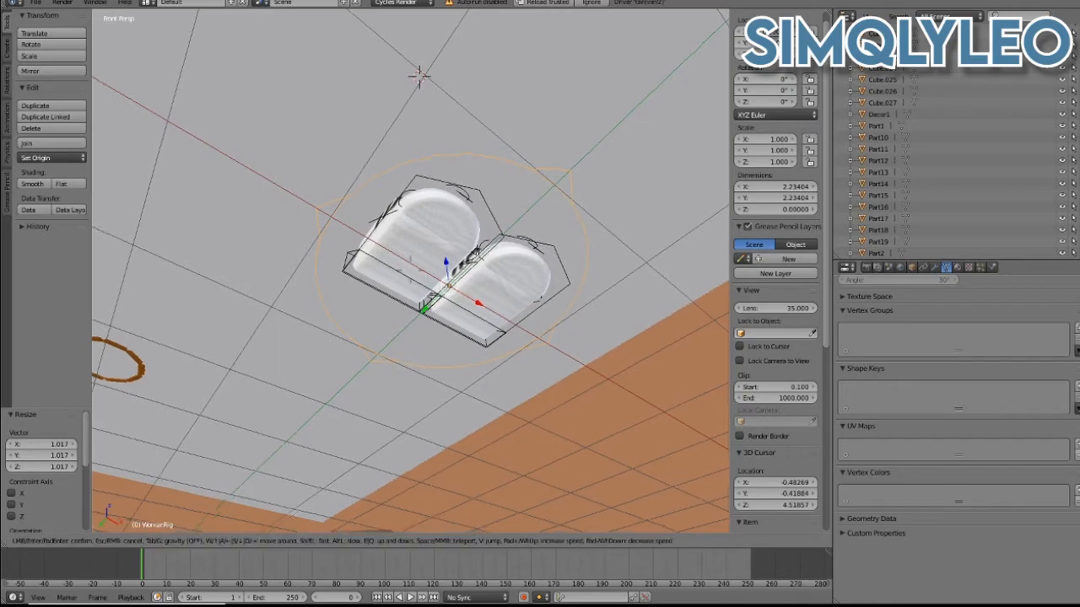
key(Tab)
key(s)
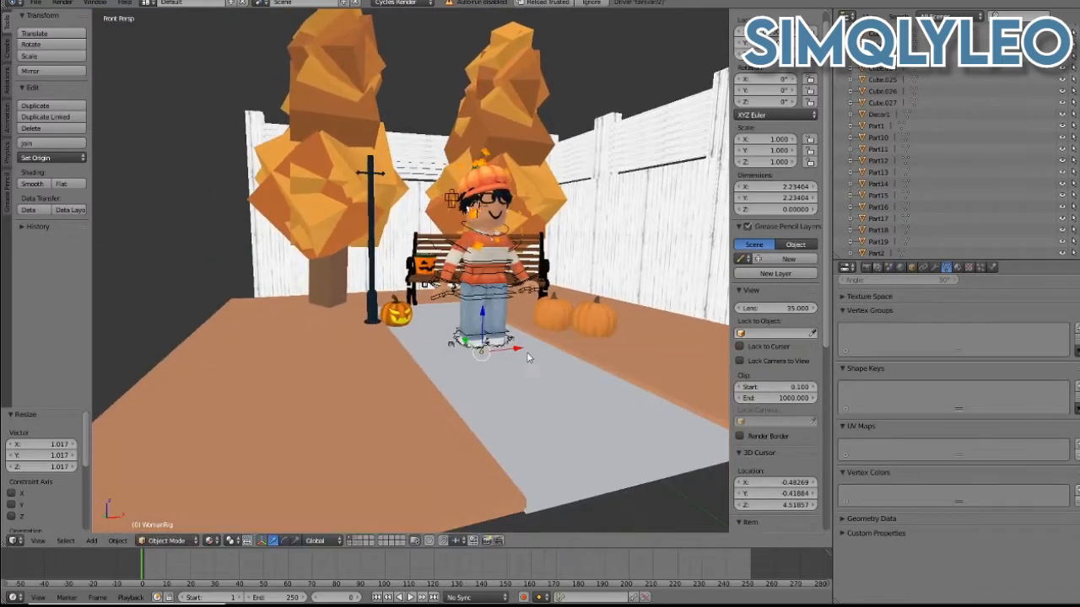
click(436, 333)
key(g)
key(y)
click(362, 439)
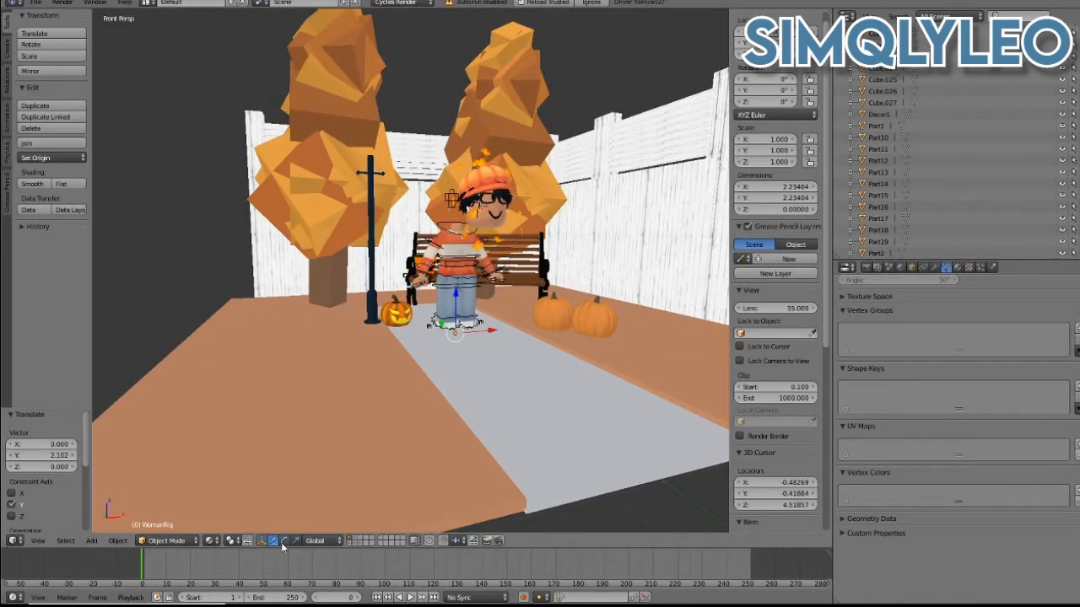
- Rotate the character rig around the global Z axis to about -33.7° so its back faces the bench
click(426, 346)
key(shift+f)
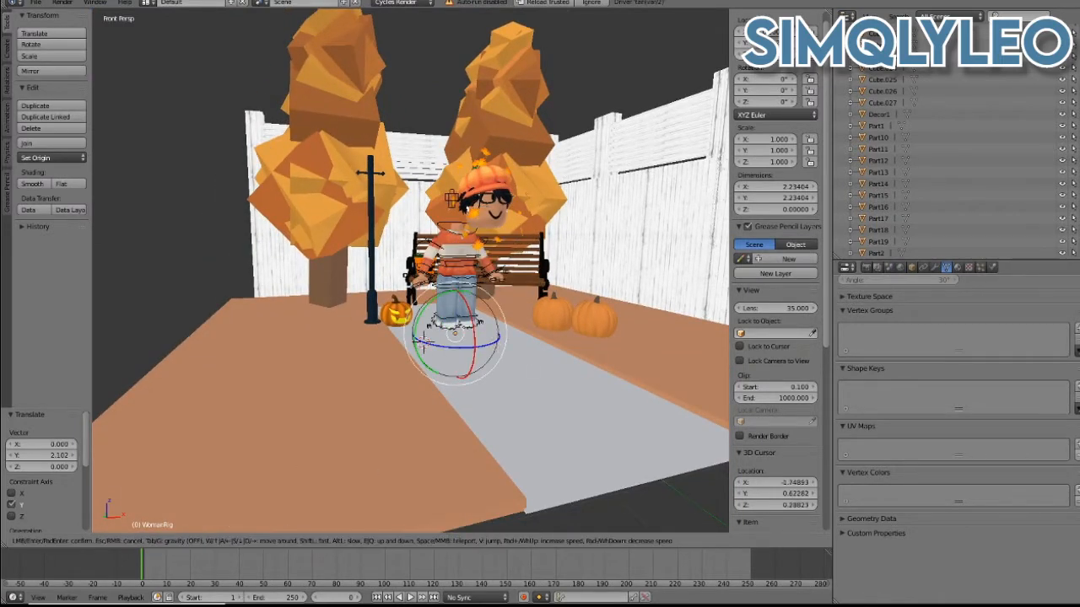
key(w)
key(a)
click(410, 271)
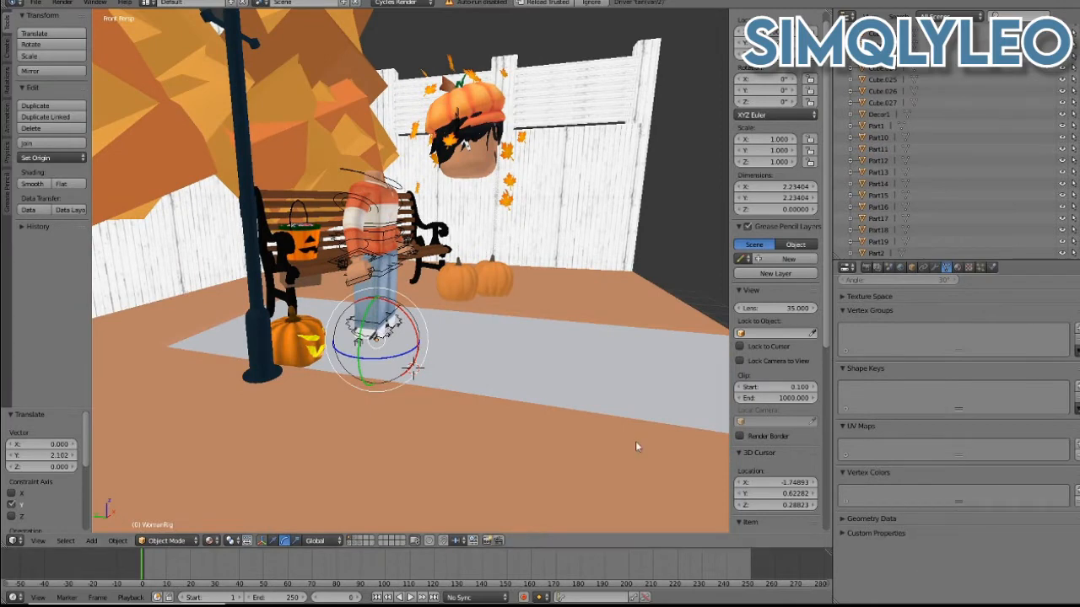
drag(342, 355, 329, 348)
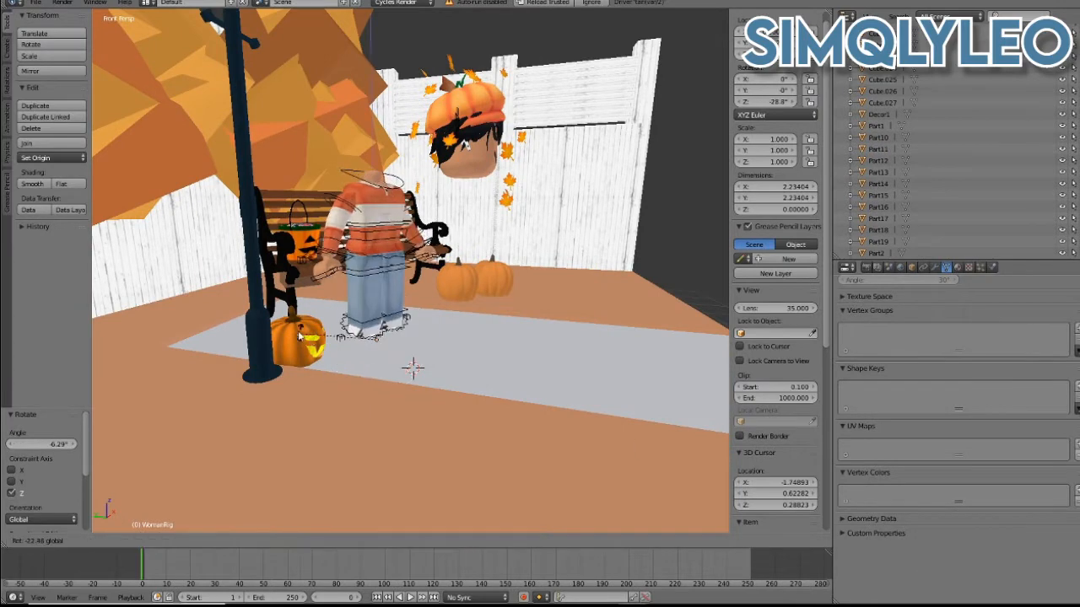
click(299, 336)
- Raise the character rig slightly and shift it about 0.48 along the X axis in front of the bench
click(283, 541)
click(269, 542)
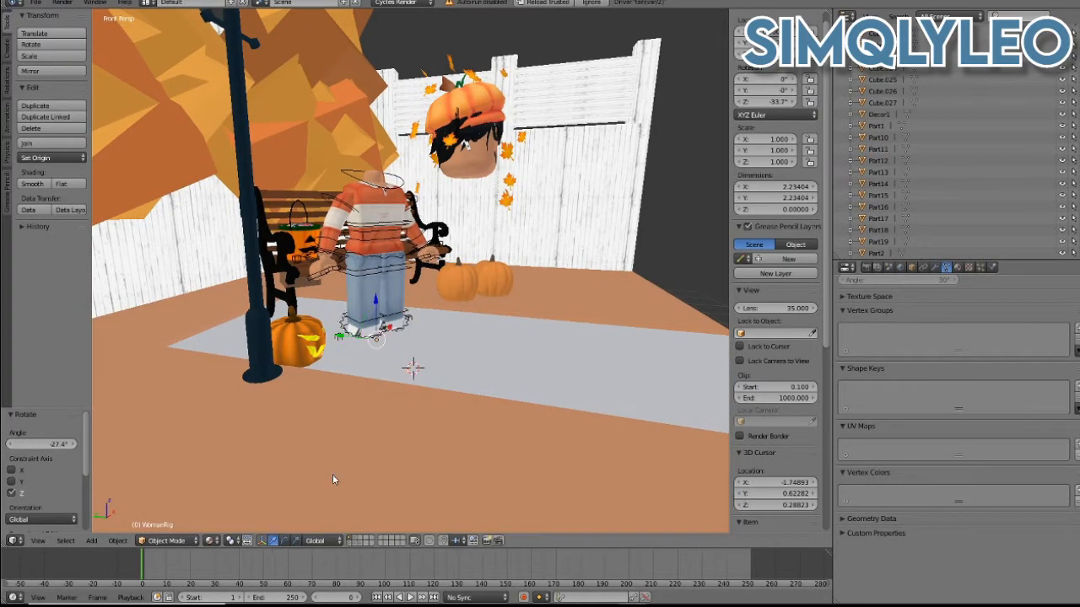
drag(376, 302, 377, 287)
drag(341, 320, 407, 311)
- Examine the character's placement and orientation in front of the bench from several angles
key(shift+f)
key(w)
key(d)
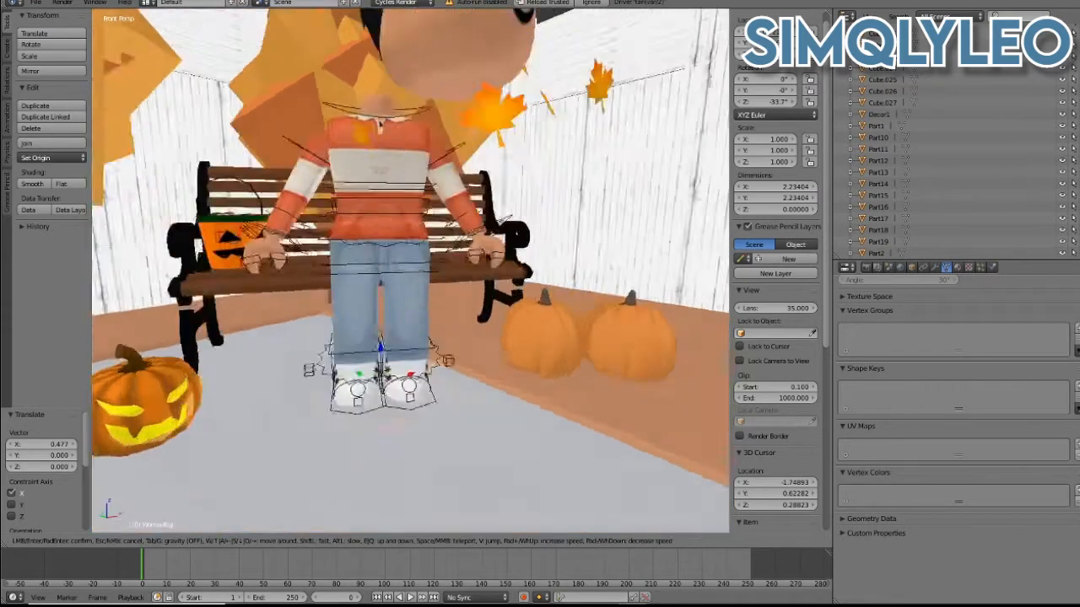
key(w)
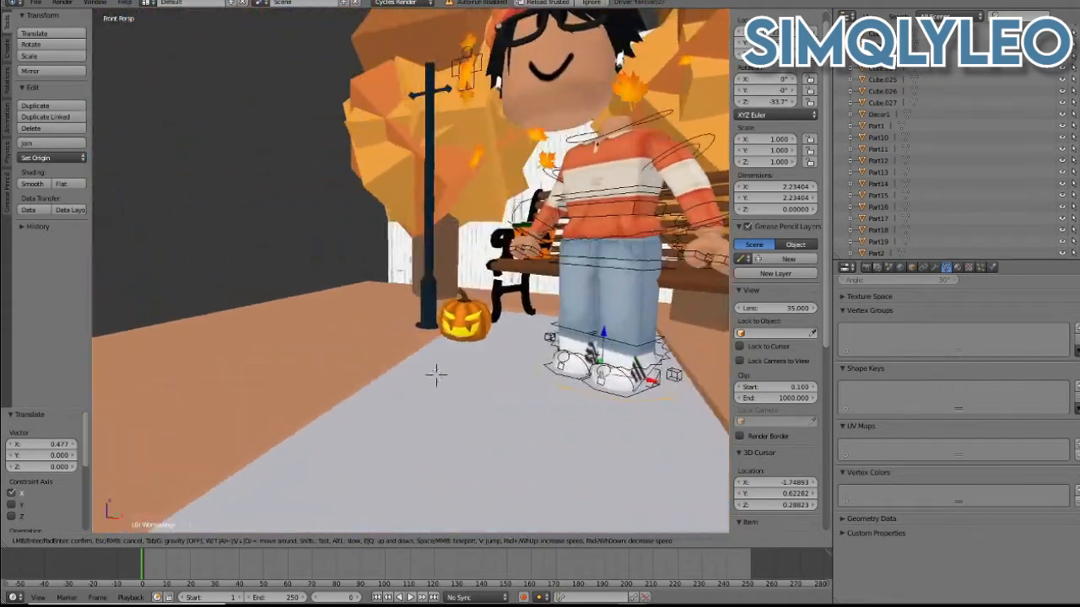
key(s)
key(d)
key(w)
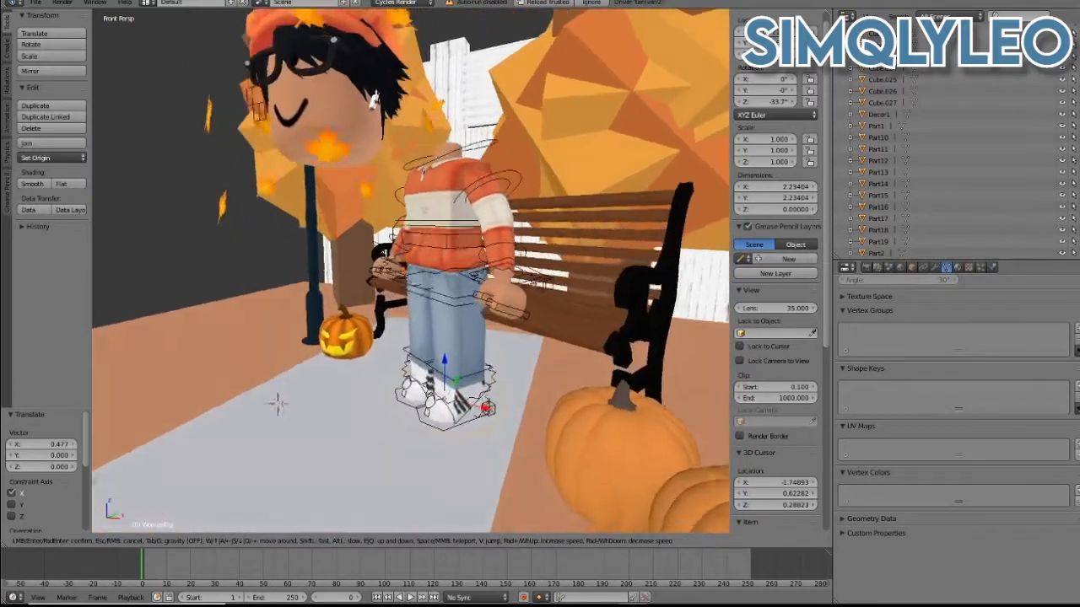
key(d)
key(s)
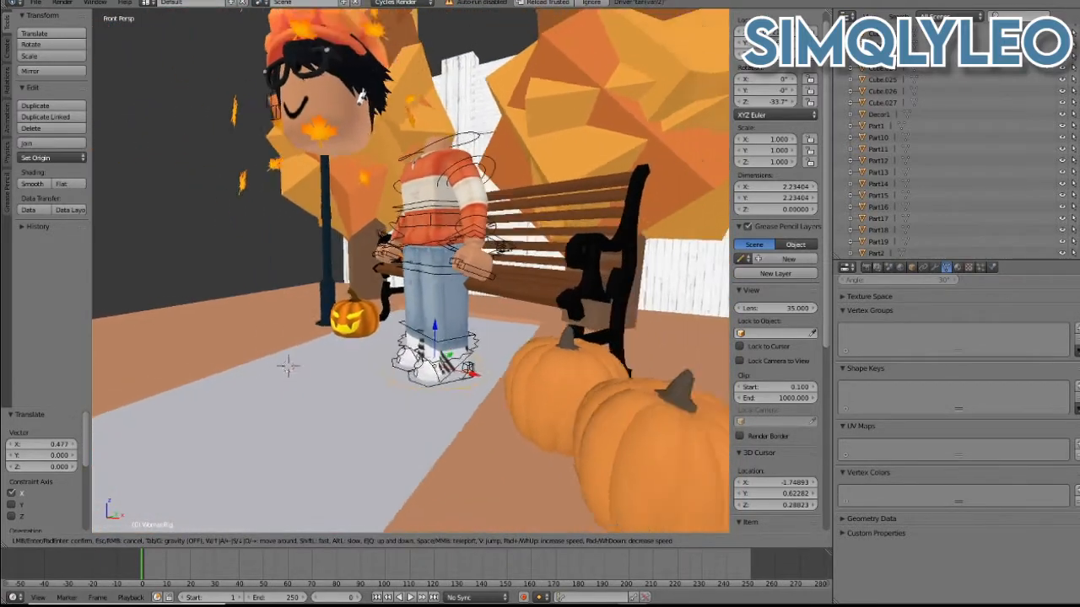
key(w)
key(Return)
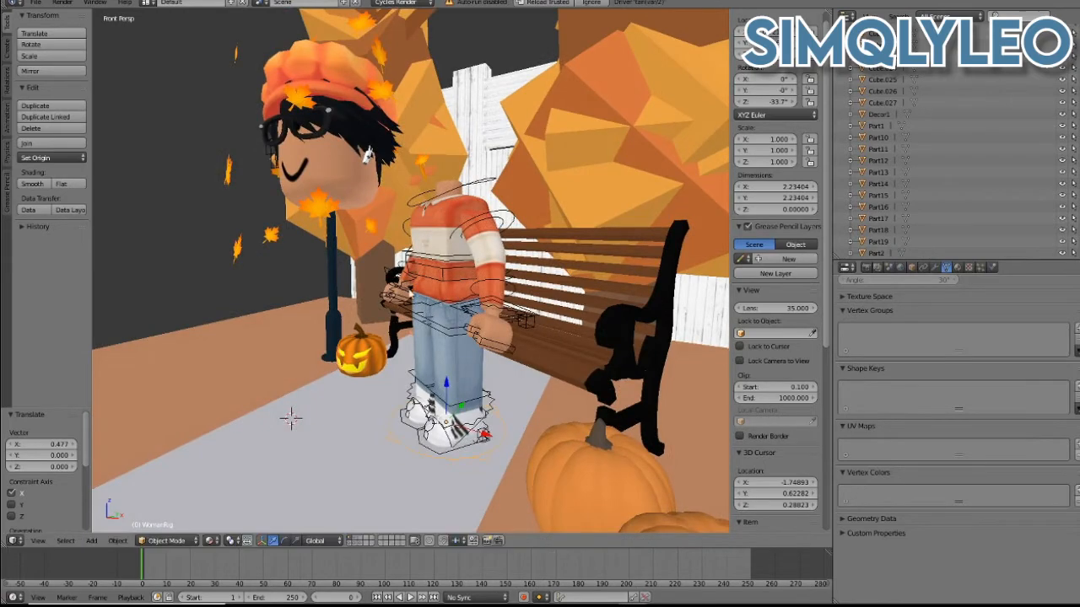
- Put the rig into Pose Mode and select both upper-leg control bones, Bone.005 and Bone.006
key(shift+f)
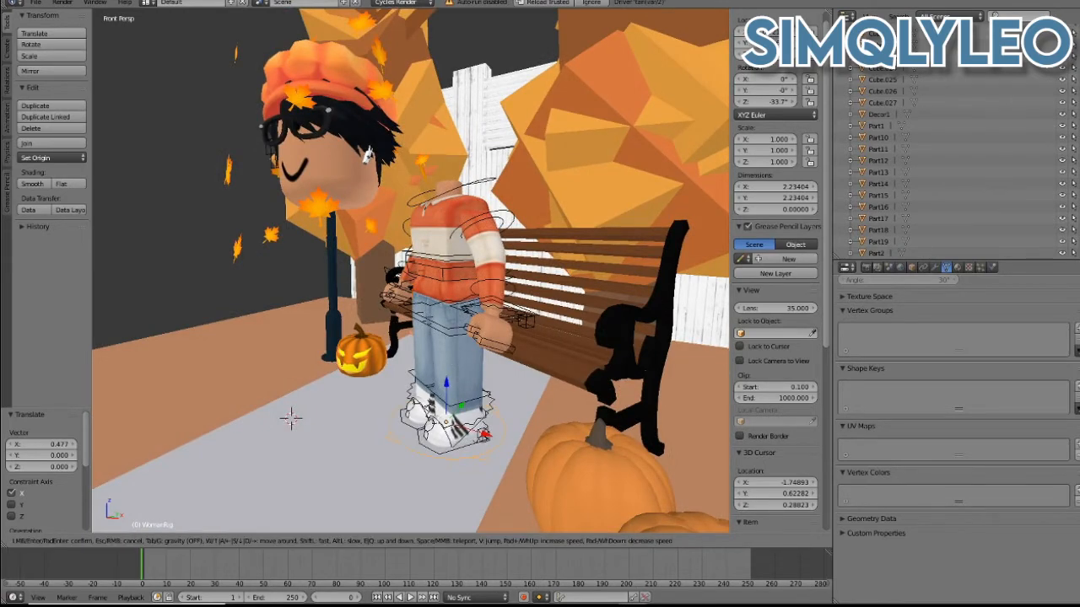
key(w)
key(Return)
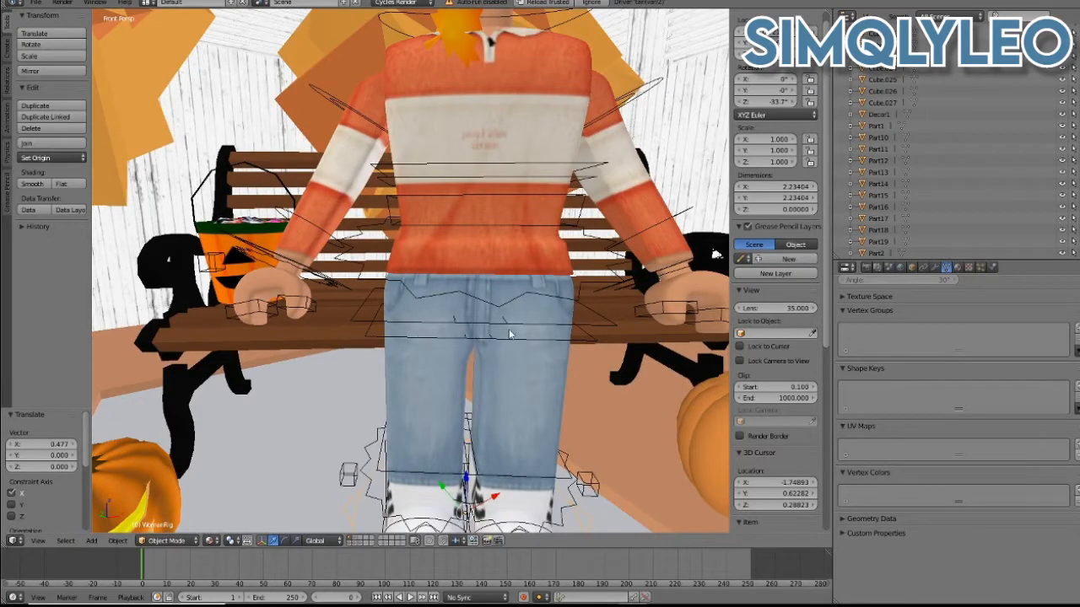
right_click(550, 324)
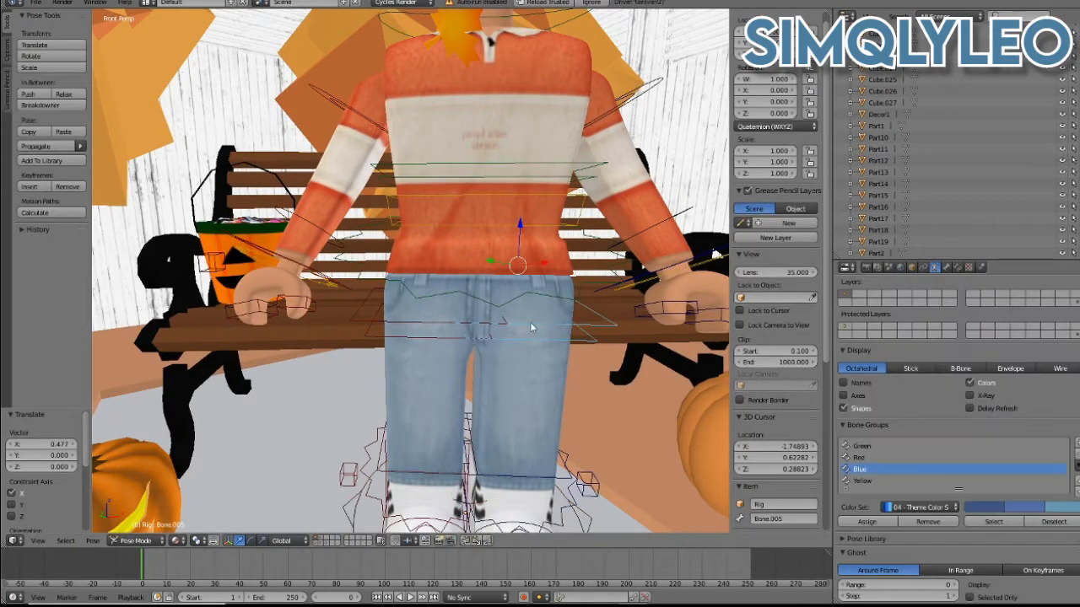
right_click(426, 342)
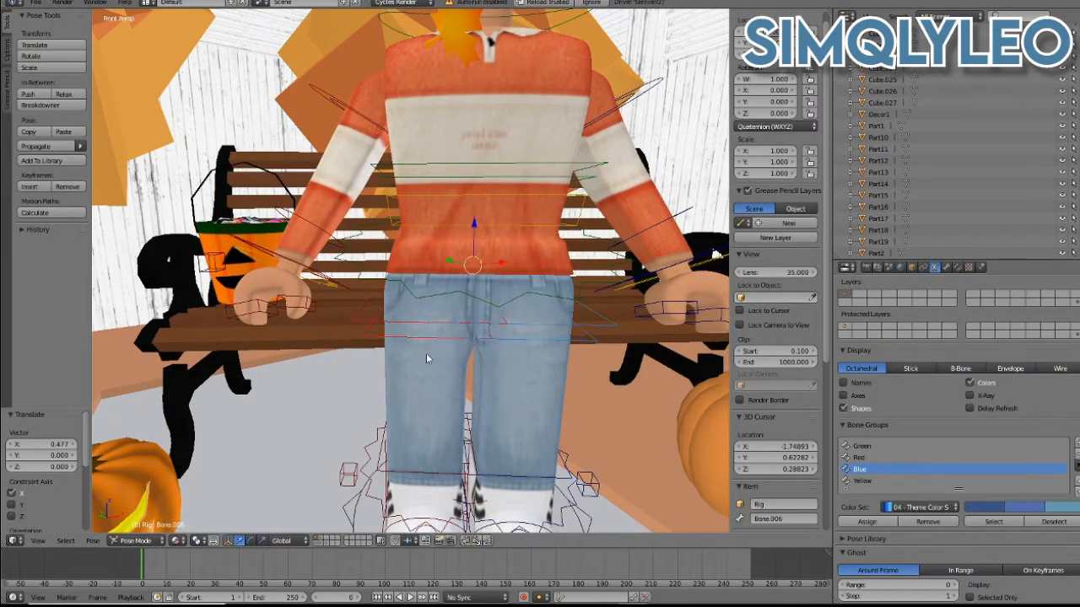
- Try rotating both upper-leg bones freely with trackball rotation, and undo it
key(shift+f)
key(s)
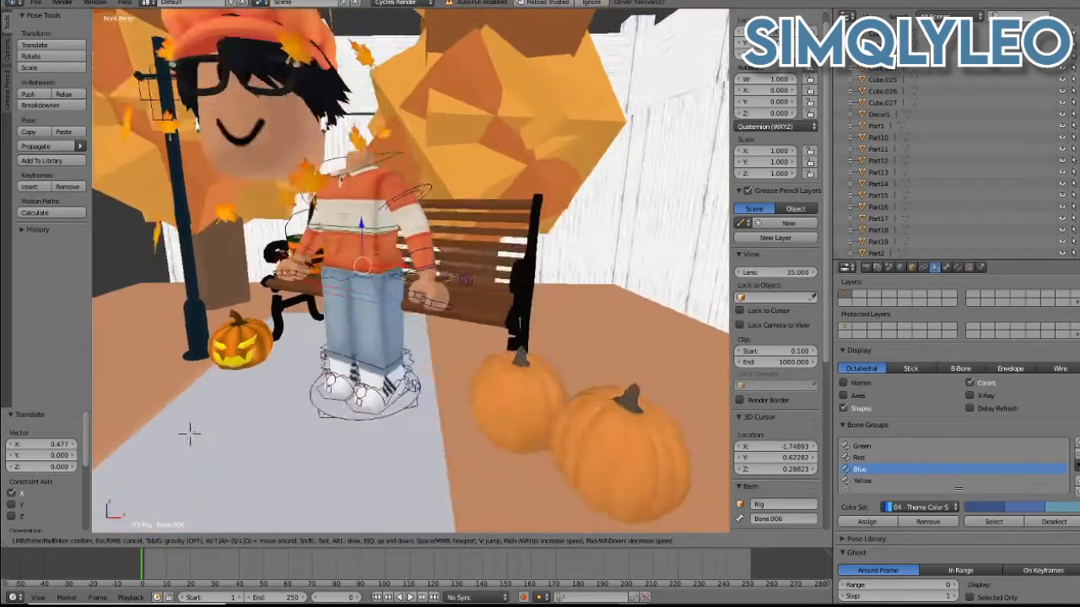
key(w)
click(411, 274)
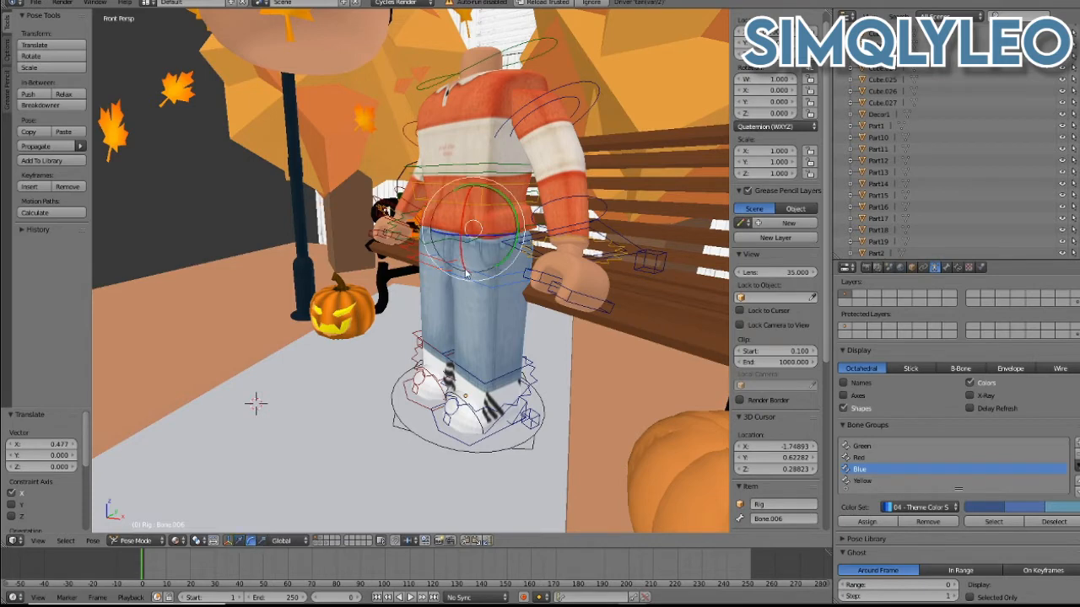
key(r)
key(r)
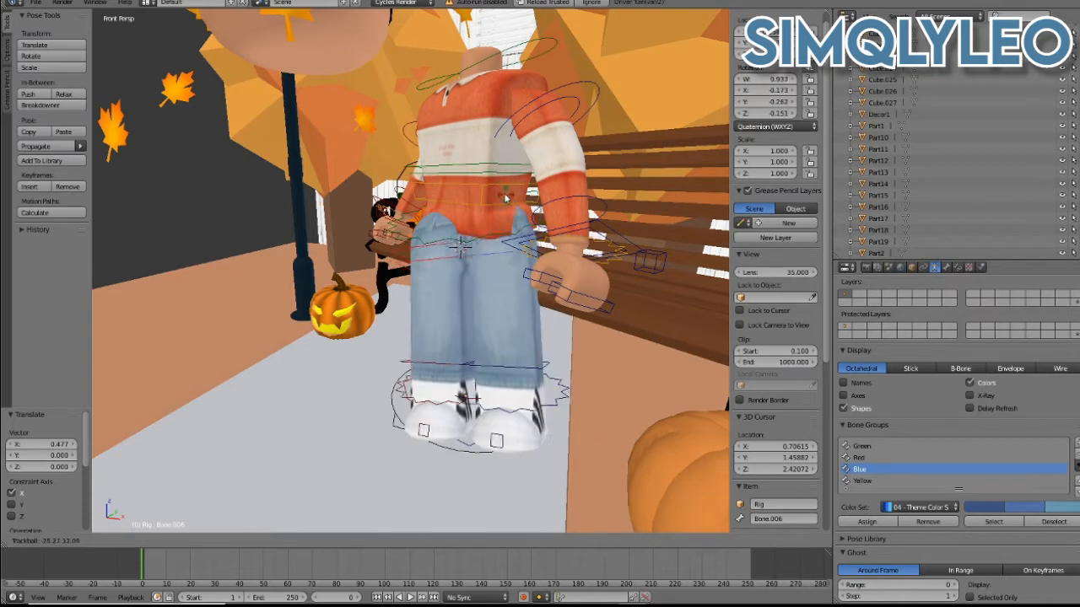
click(504, 199)
key(ctrl+z)
- Rotate both upper-leg bones about 89° around the global Y axis and check the legs against the bench
key(shift+f)
key(s)
key(a)
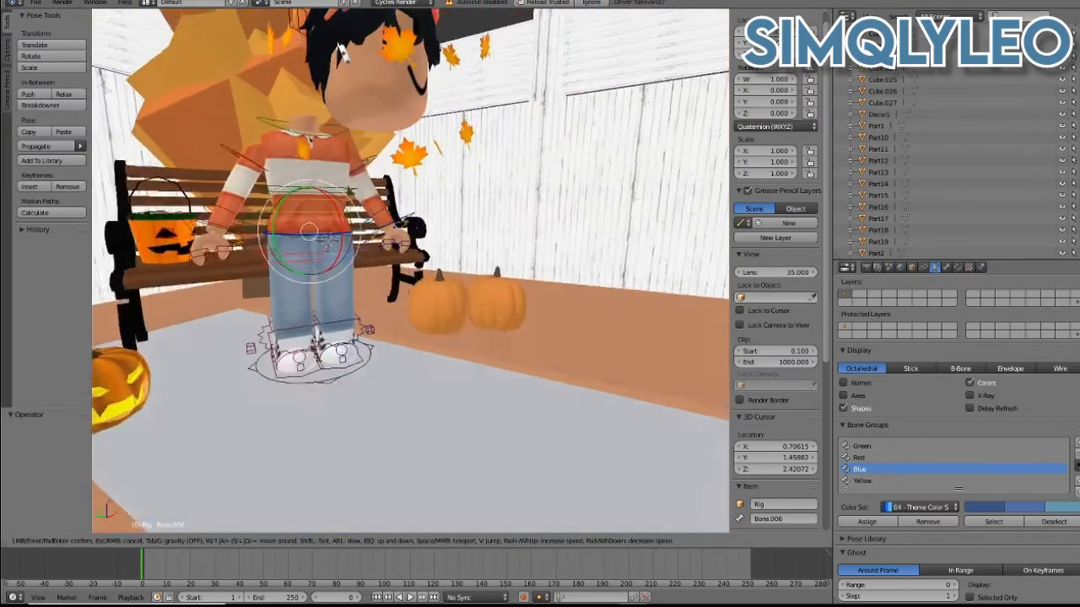
click(411, 272)
drag(418, 284, 384, 240)
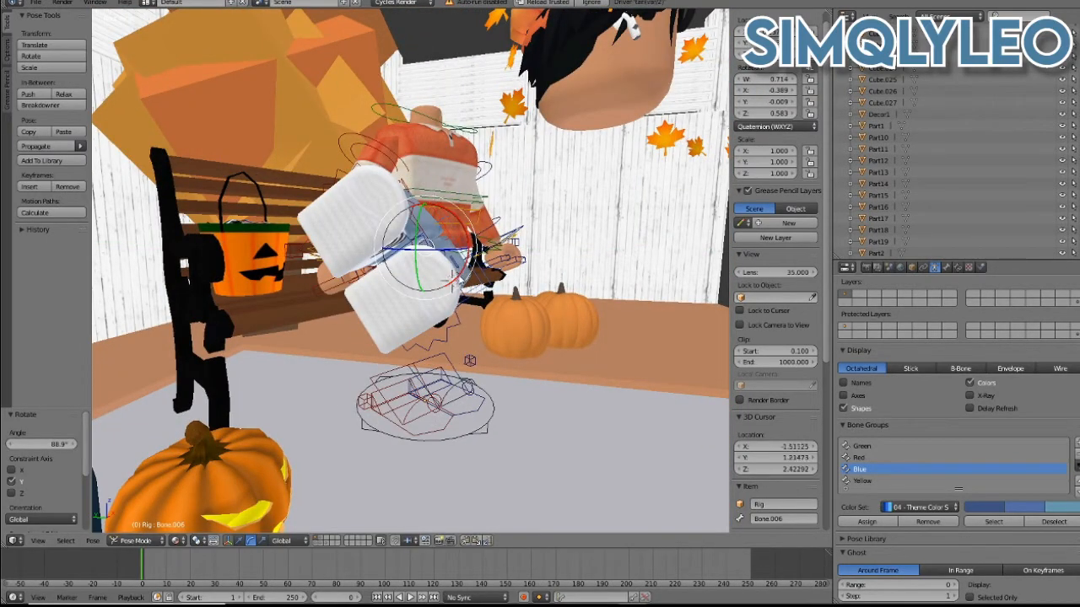
click(451, 281)
key(shift+f)
key(d)
click(410, 271)
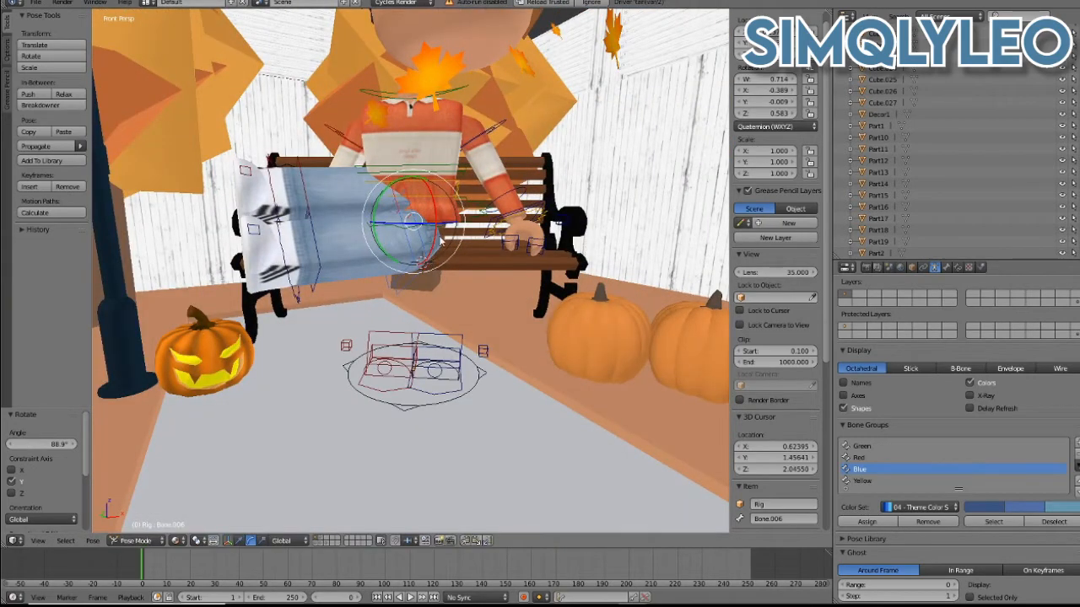
- Rotate both upper-leg bones with trackball rotation by about -74.5° and 59.6°
key(shift+f)
click(415, 361)
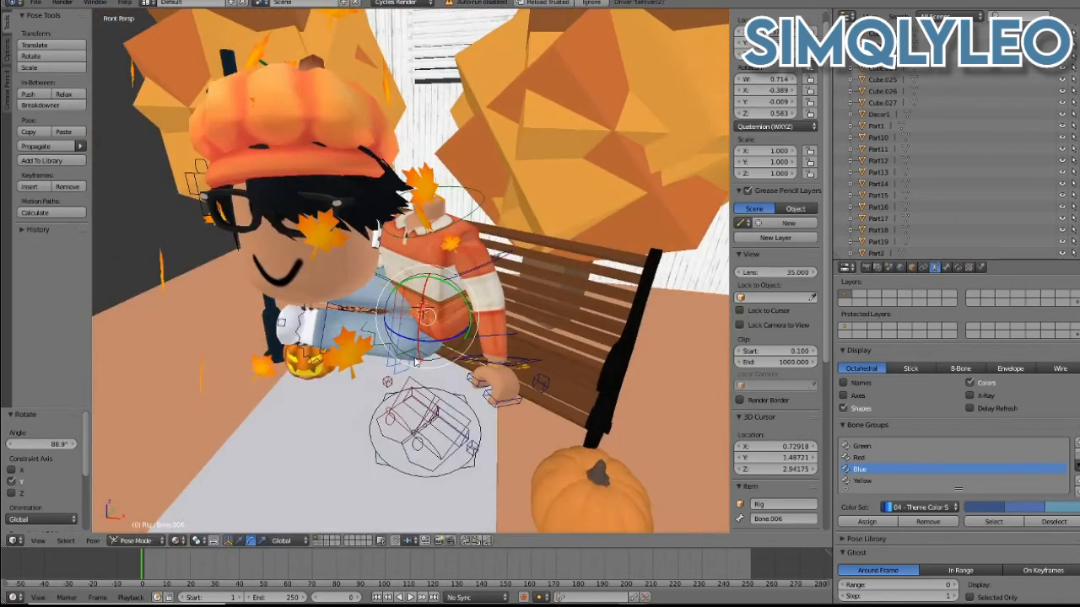
key(r)
key(r)
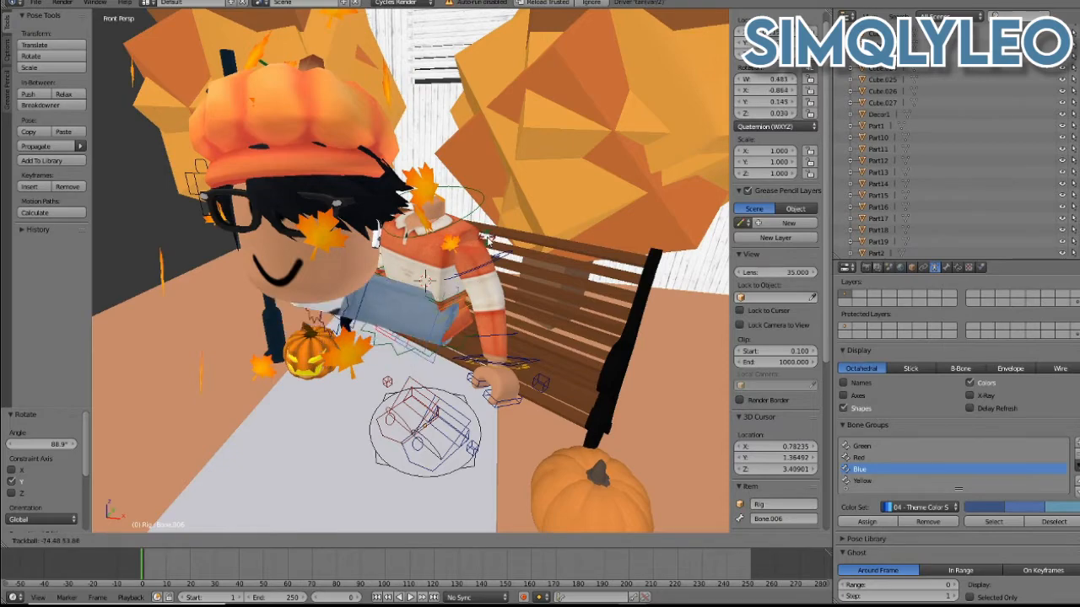
click(426, 321)
- Turn the raised legs toward the front of the bench with a trackball rotation of about 23.5° and 15.5°
key(shift+f)
click(576, 283)
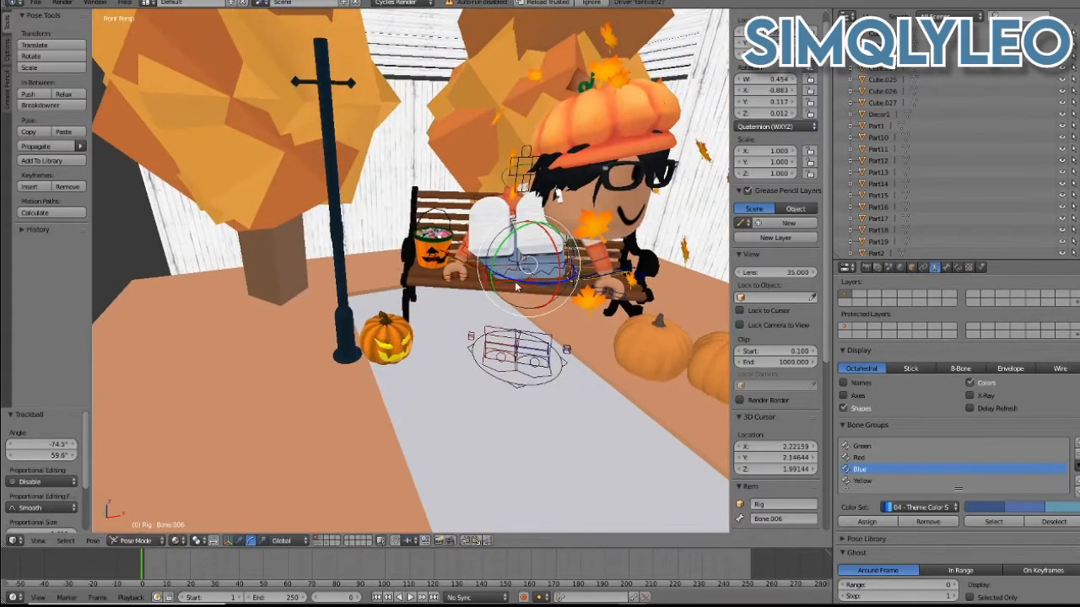
key(r)
key(r)
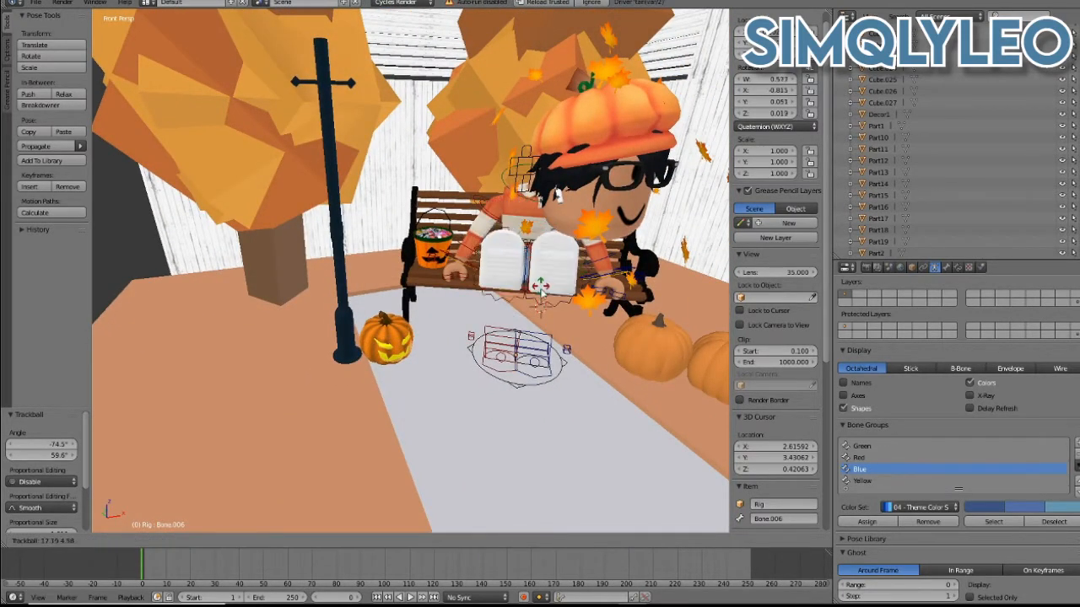
key(Return)
- Refine the upper-leg angle from the side with a trackball rotation of about 1.15° and -12°
key(shift+f)
key(w)
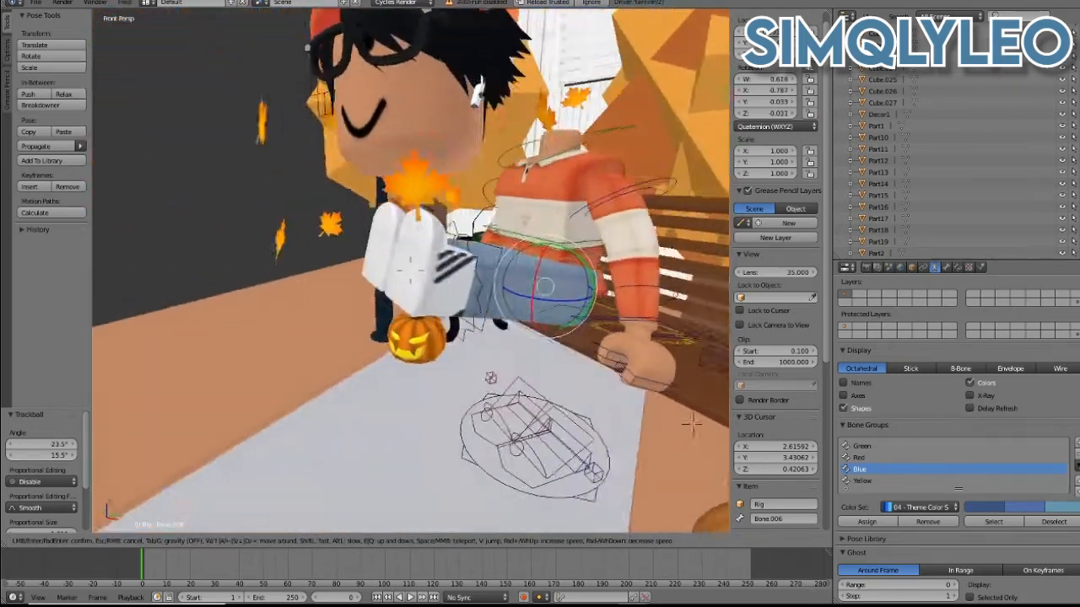
click(542, 281)
key(r)
key(r)
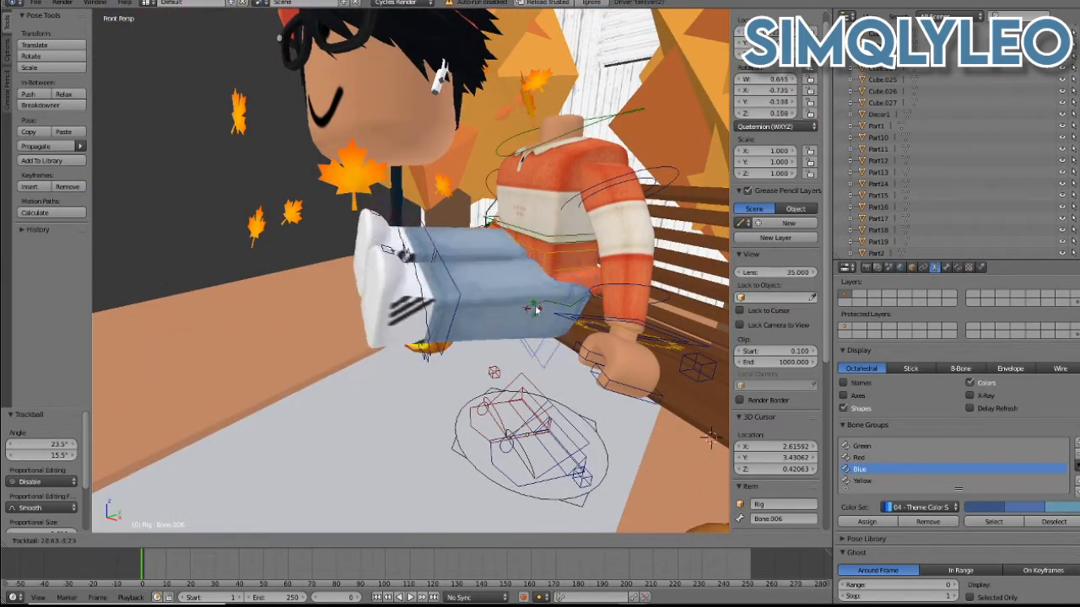
click(524, 310)
- Level both legs over the bench seat with a global Y rotation and a trackball rotation of about 10.3° and 14.3°
key(r)
key(y)
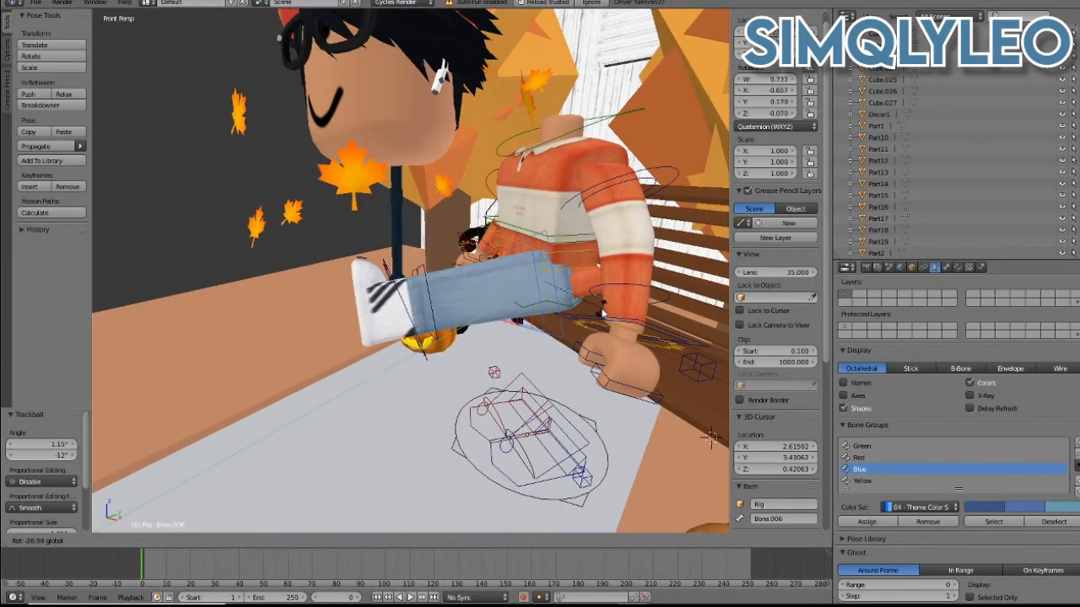
click(563, 303)
key(r)
key(r)
click(563, 300)
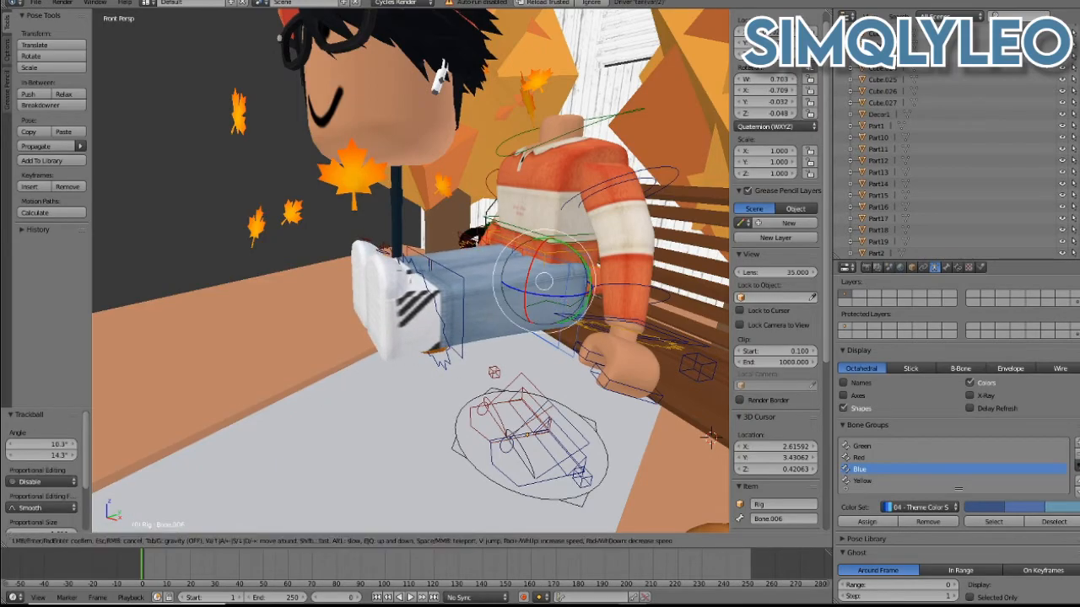
key(shift+f)
key(s)
key(w)
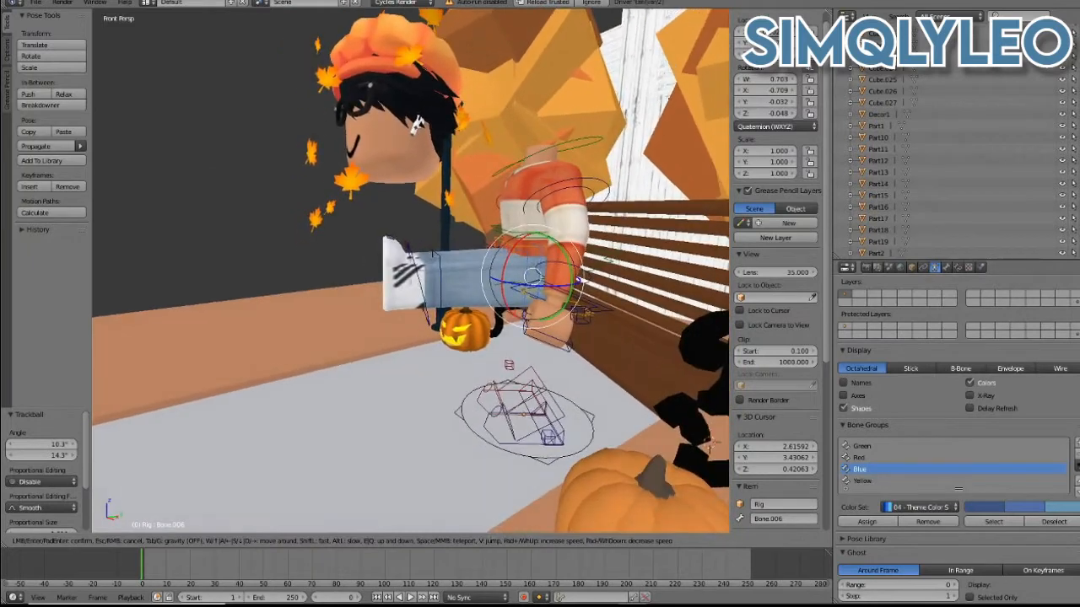
click(401, 424)
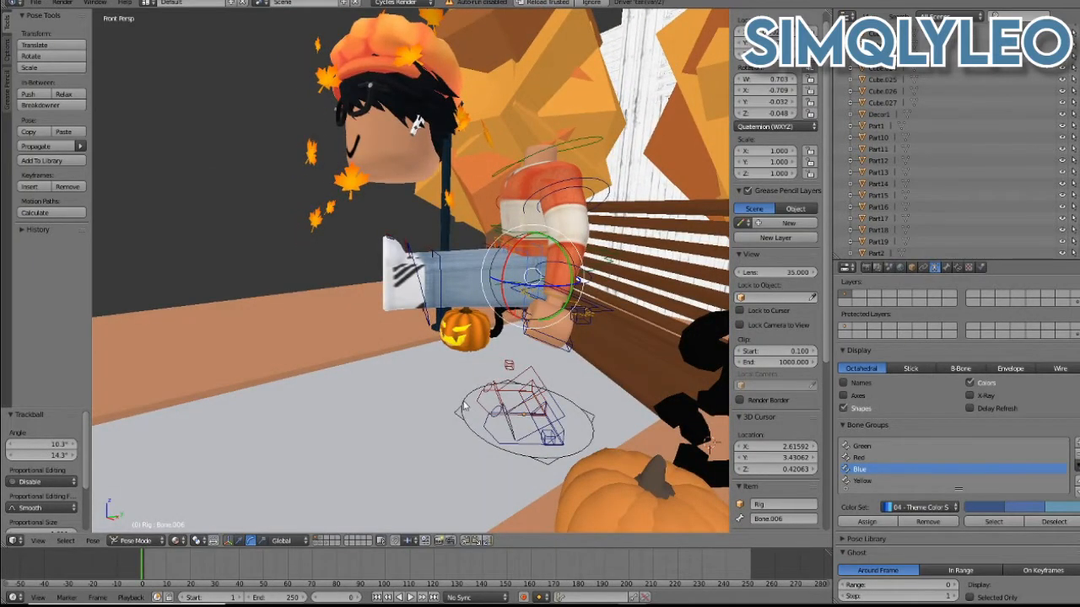
right_click(446, 449)
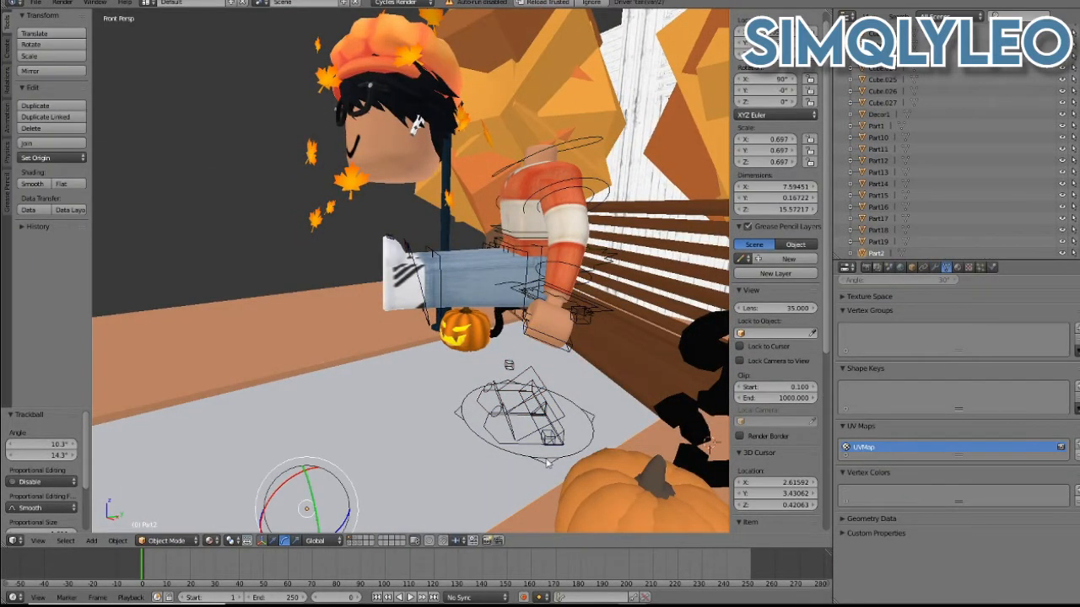
key(shift+f)
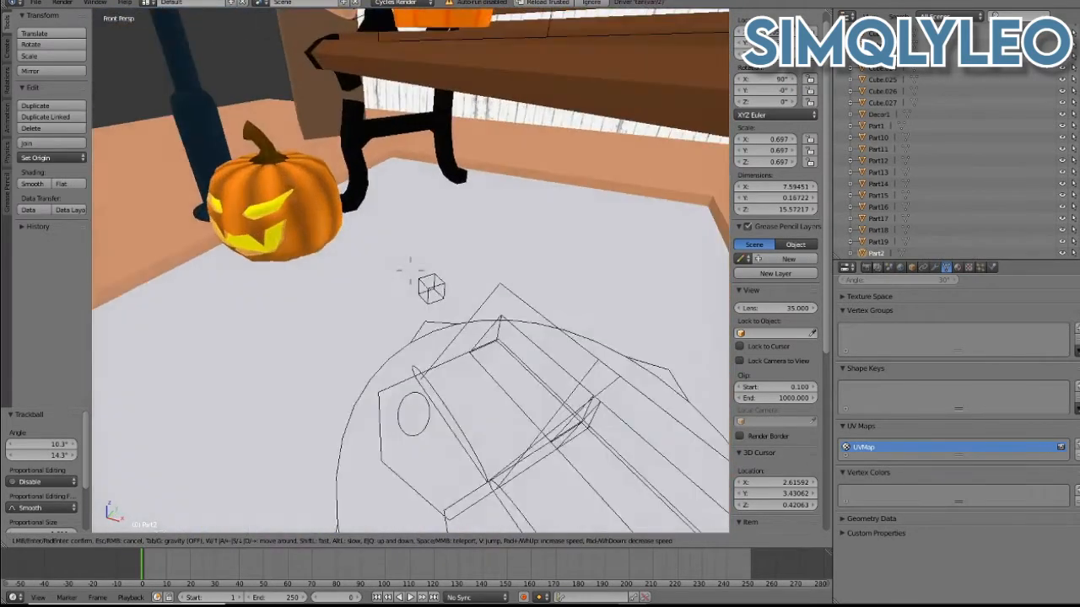
click(357, 309)
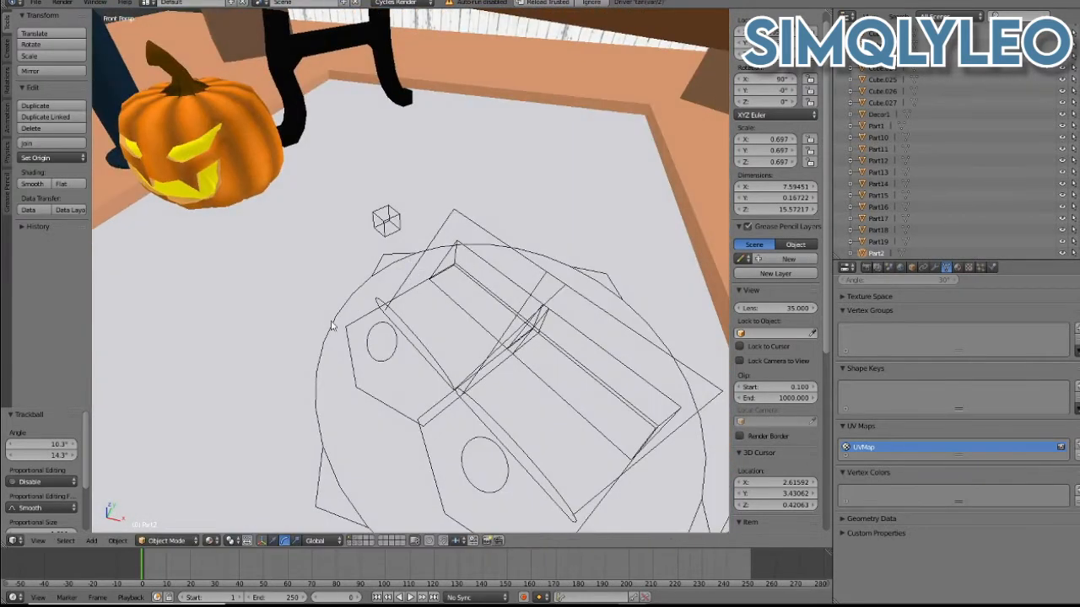
right_click(337, 323)
key(shift+f)
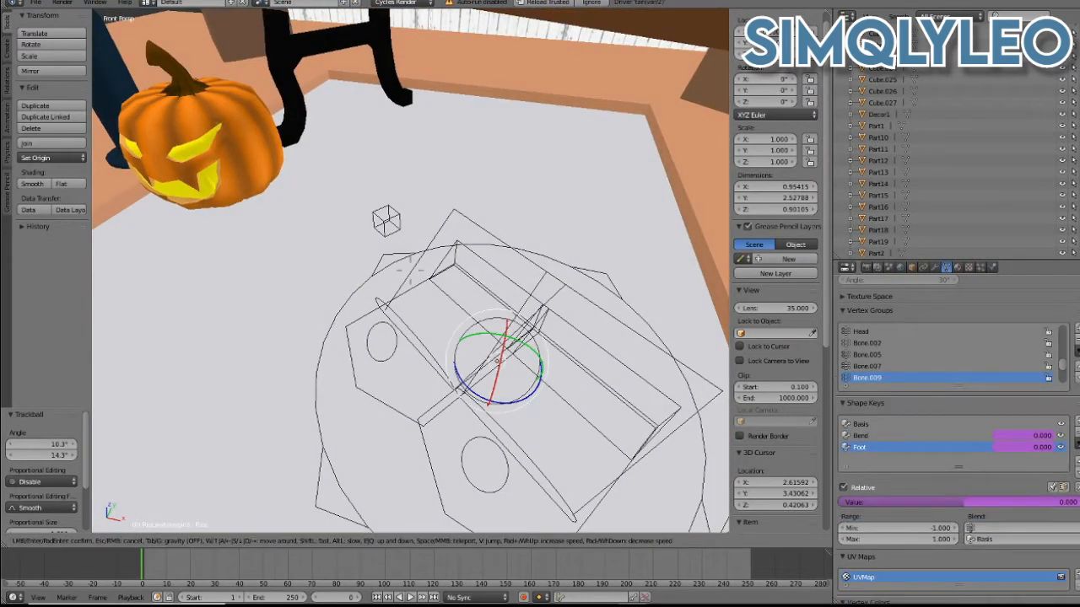
key(s)
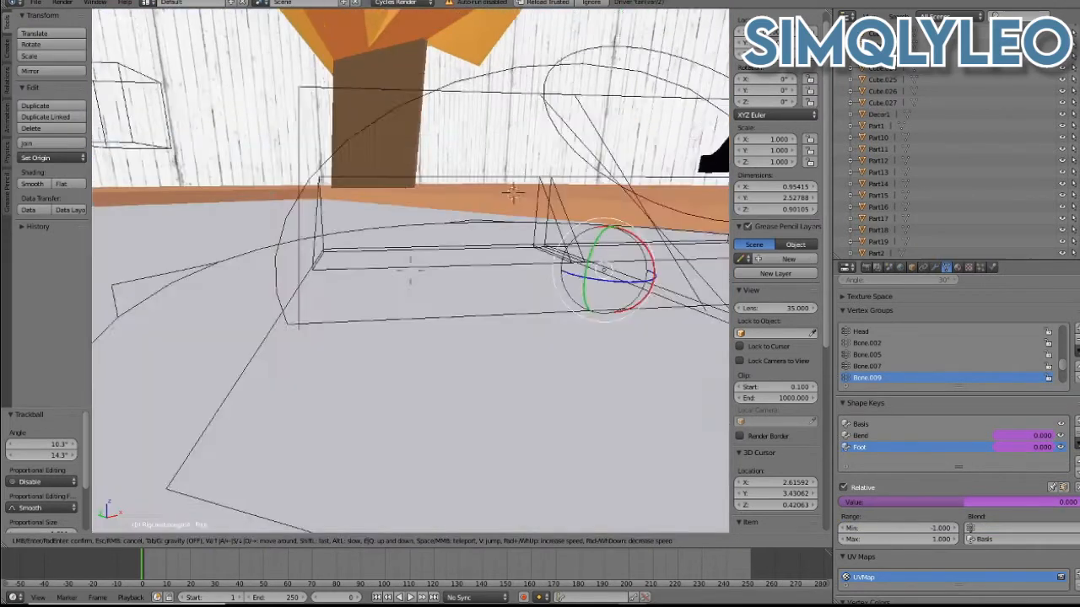
click(392, 280)
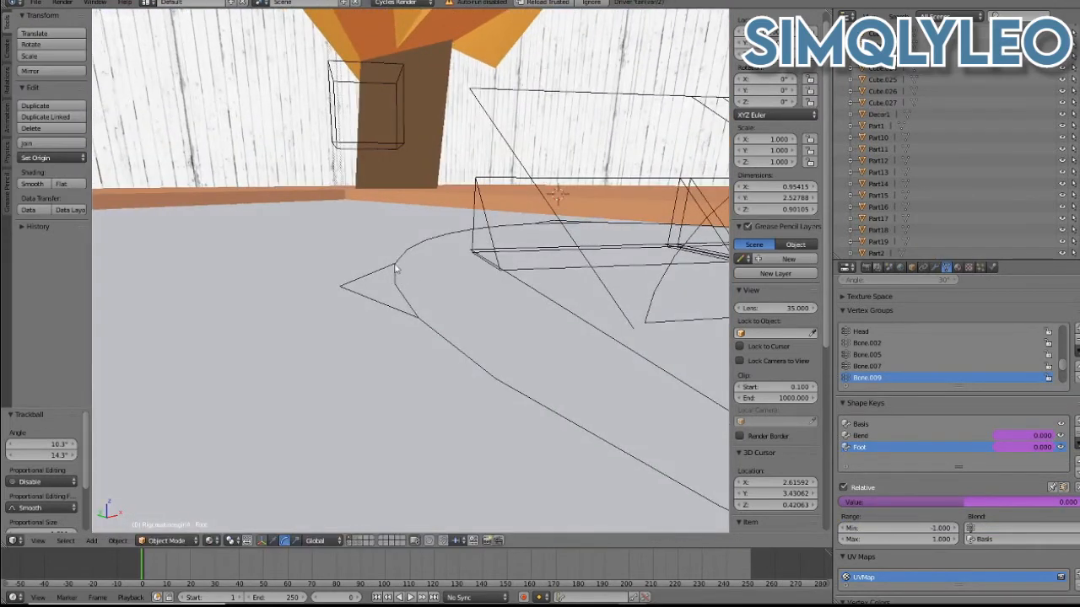
- Select the rig's circular ground control, WomanRig, in Object Mode
right_click(394, 268)
key(shift+f)
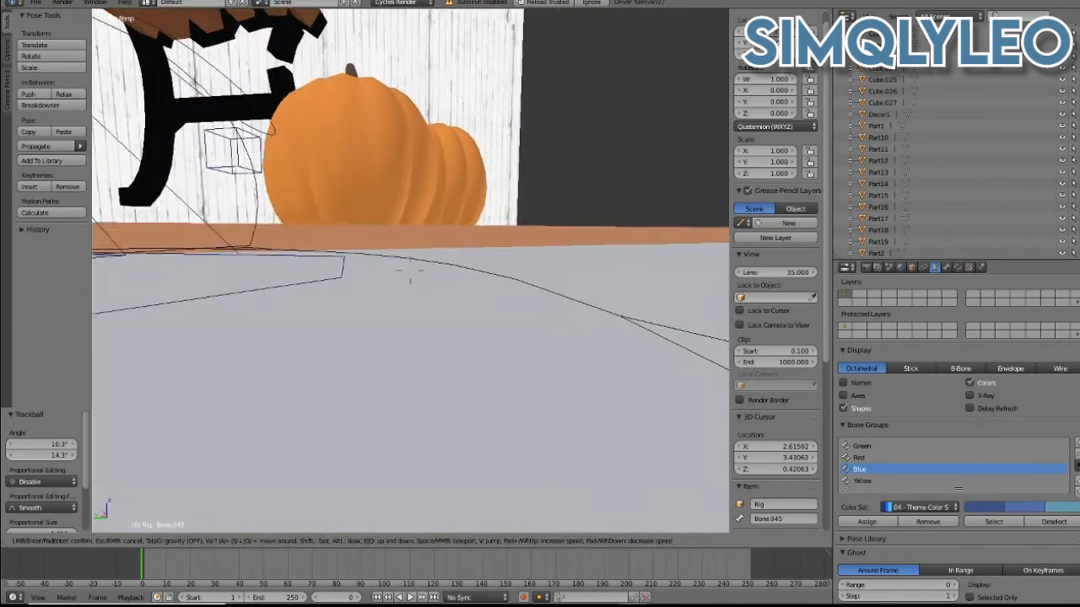
click(313, 291)
right_click(258, 281)
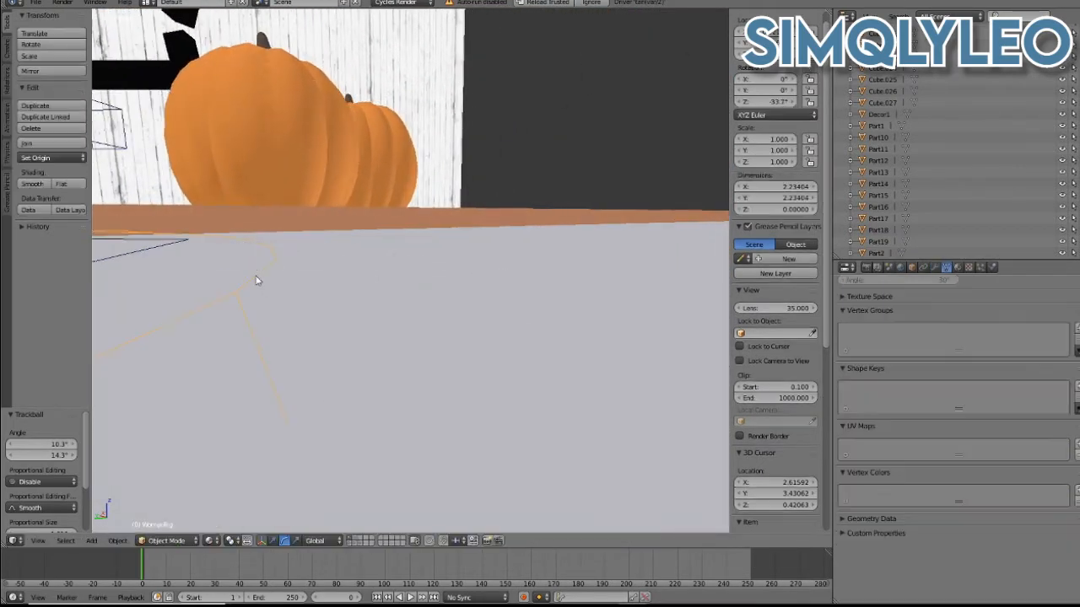
key(shift+f)
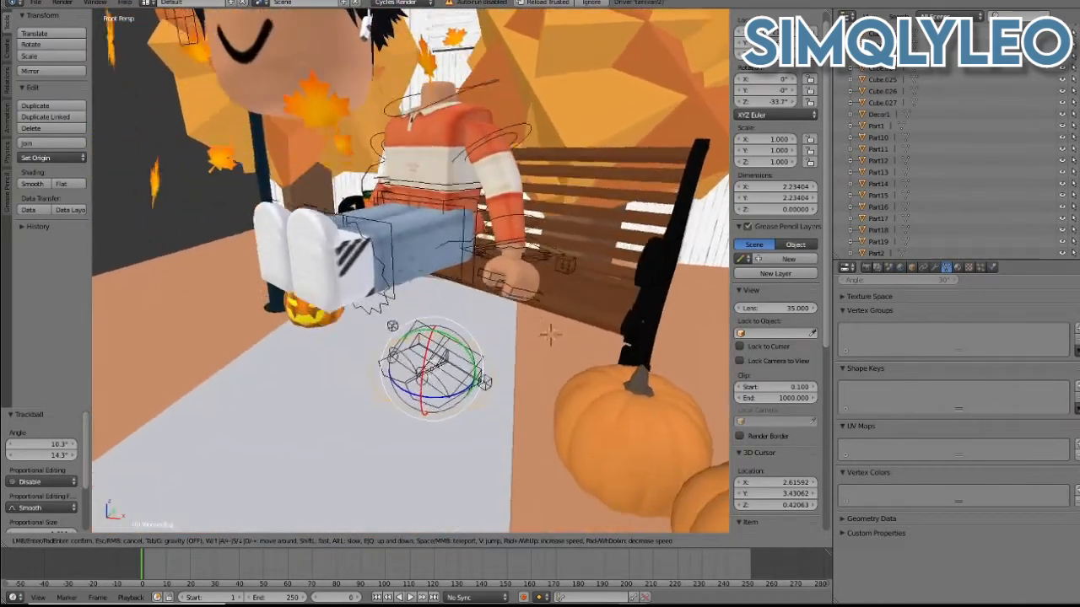
- Move WomanRig about 0.579 along Y toward the bench and lower it about 0.251 along Z
click(292, 528)
key(g)
key(z)
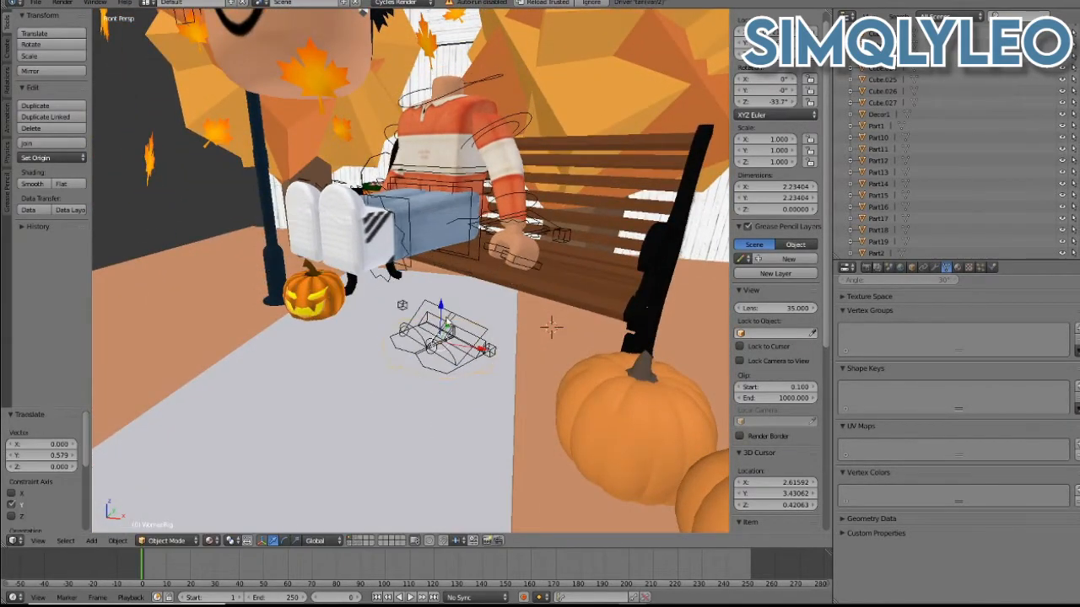
click(462, 341)
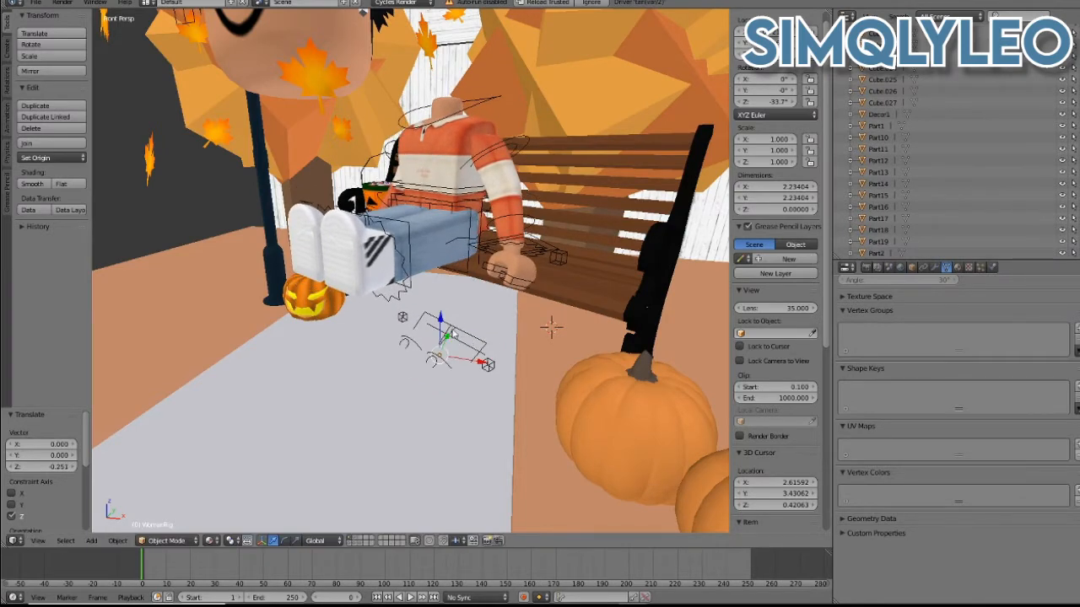
- Fine-tune the character's seat position by moving WomanRig about -0.103 along Y and 0.133 along X
key(ctrl+z)
key(g)
key(y)
click(495, 358)
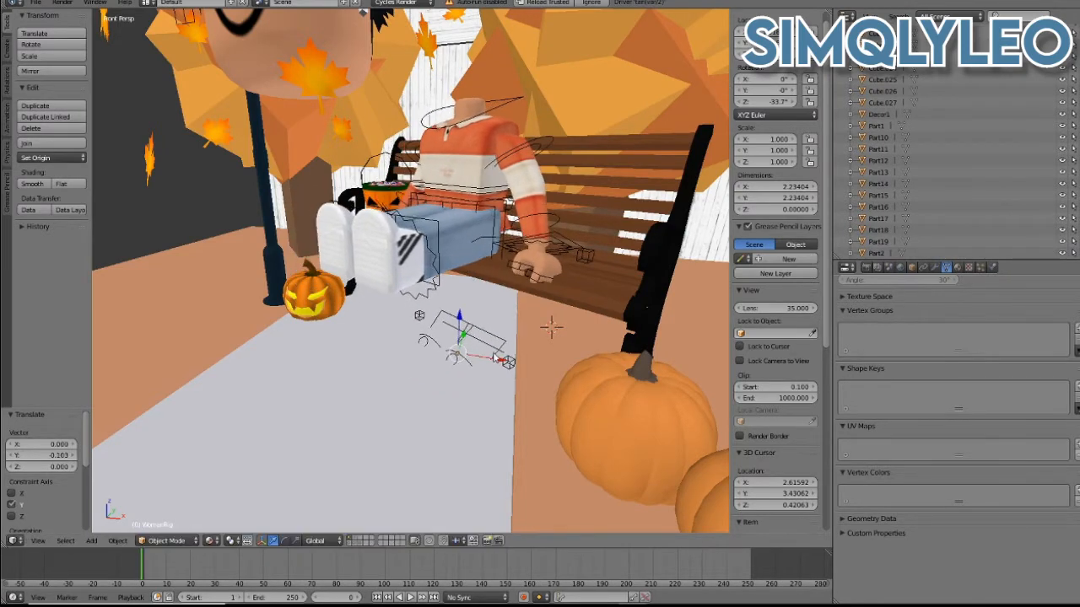
key(g)
key(x)
click(506, 361)
- Check the seated character up close and select both lower-leg bones, Bone.007 and Bone.008, in Pose Mode
key(shift+f)
key(w)
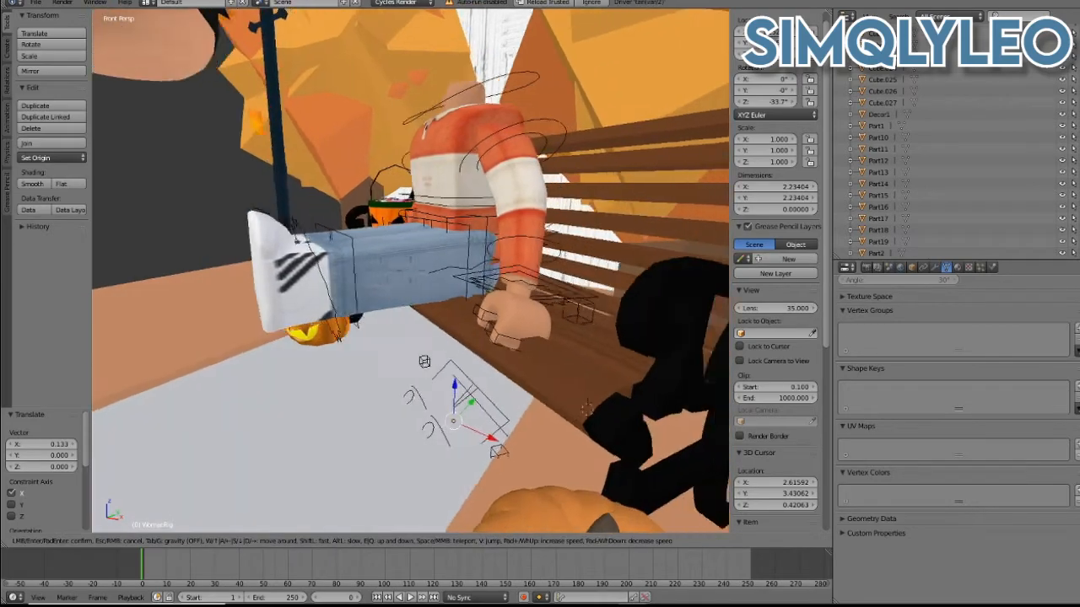
key(w)
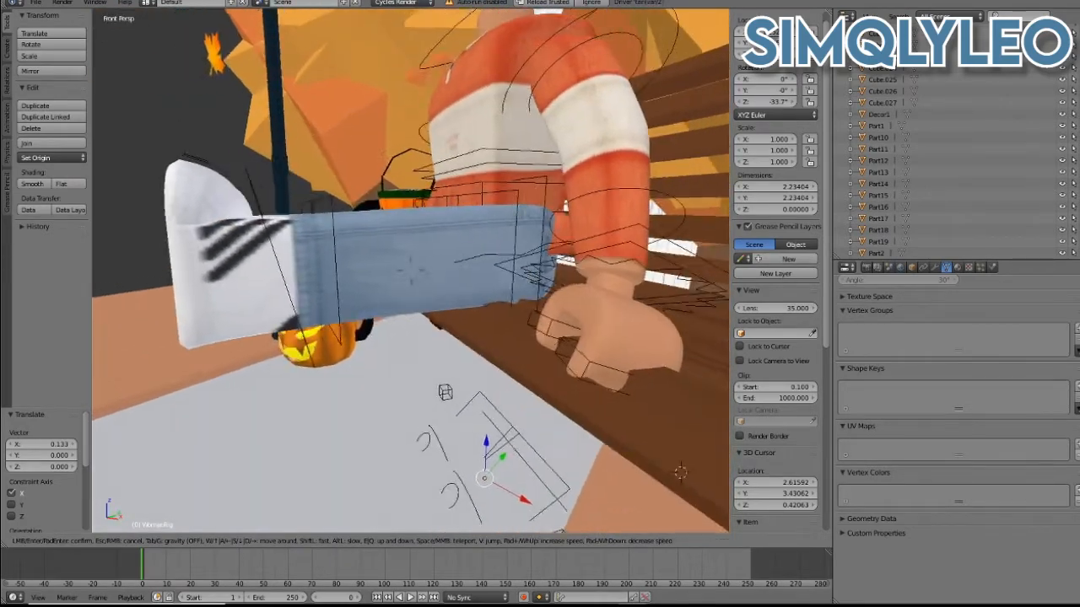
key(w)
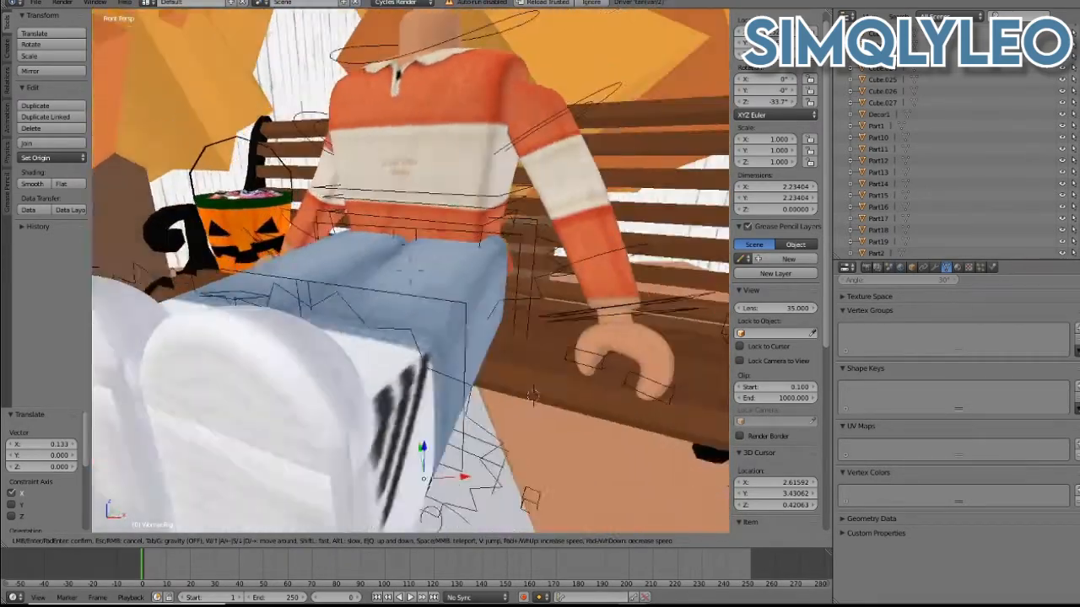
key(w)
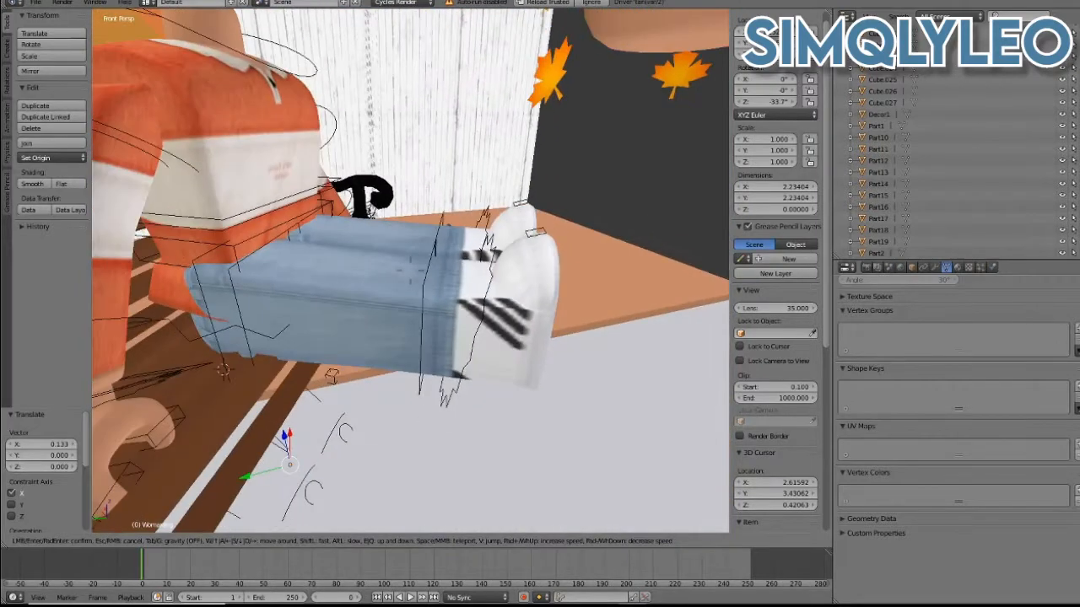
key(w)
click(410, 270)
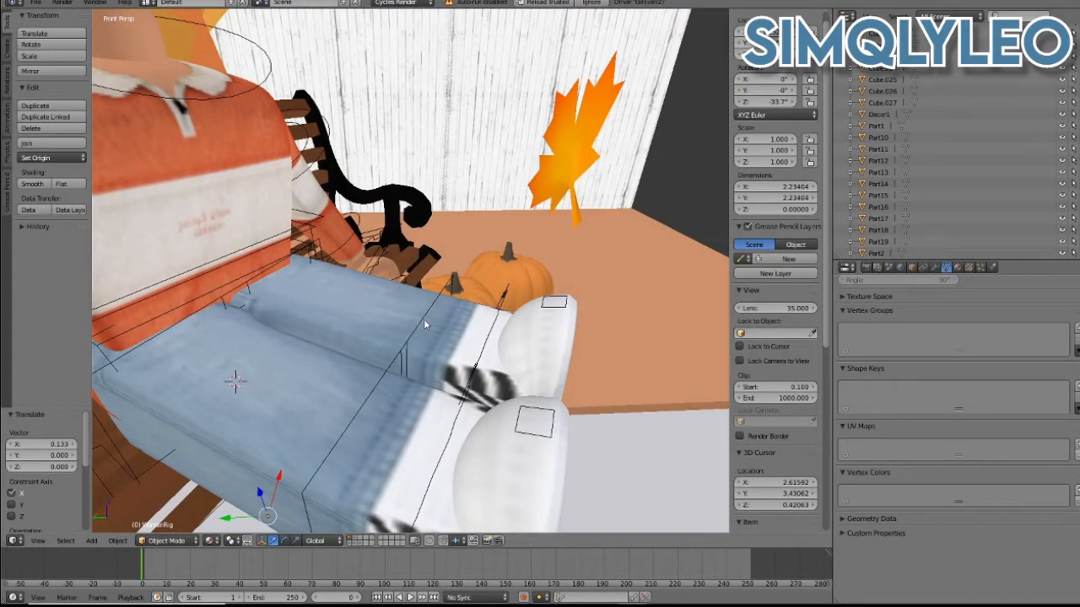
key(ctrl+Tab)
right_click(421, 326)
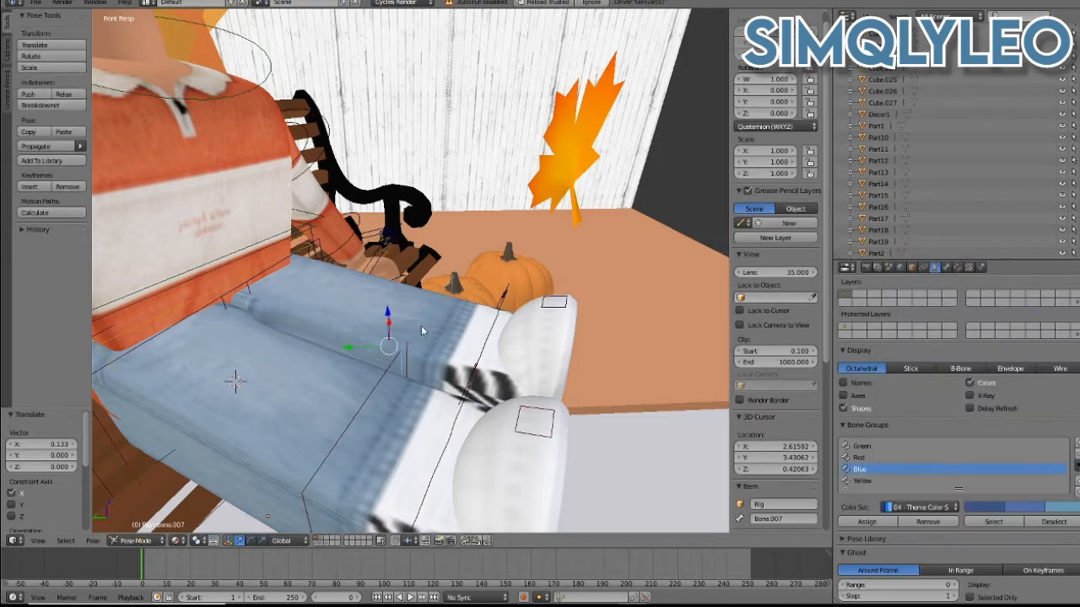
right_click(371, 393)
- Bend both knees down over the bench edge with a trackball rotation of about 76.8° and -39° on the lower-leg bones
key(shift+f)
key(w)
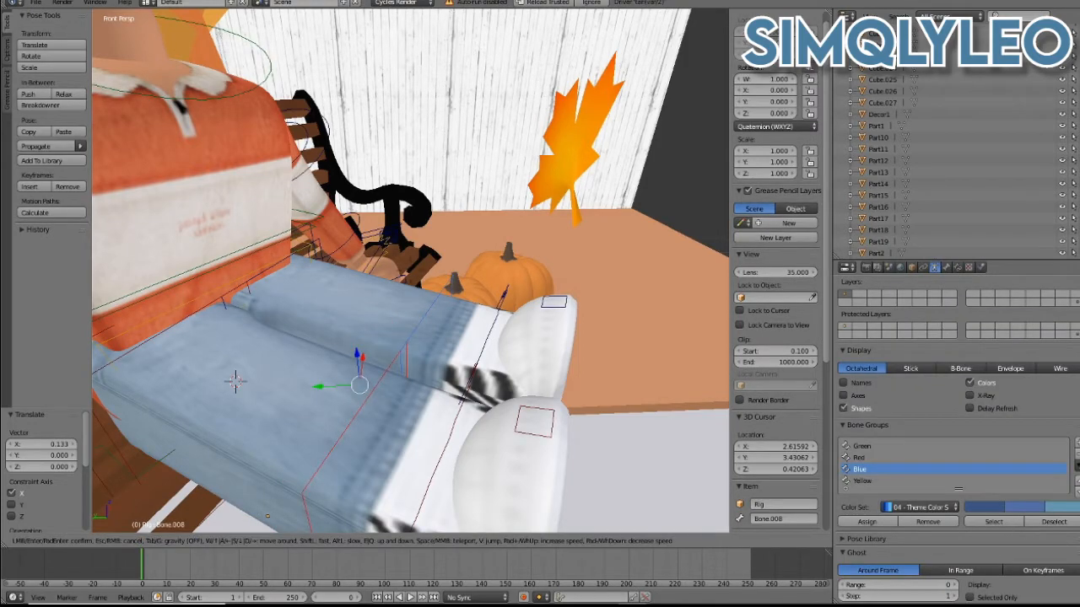
key(s)
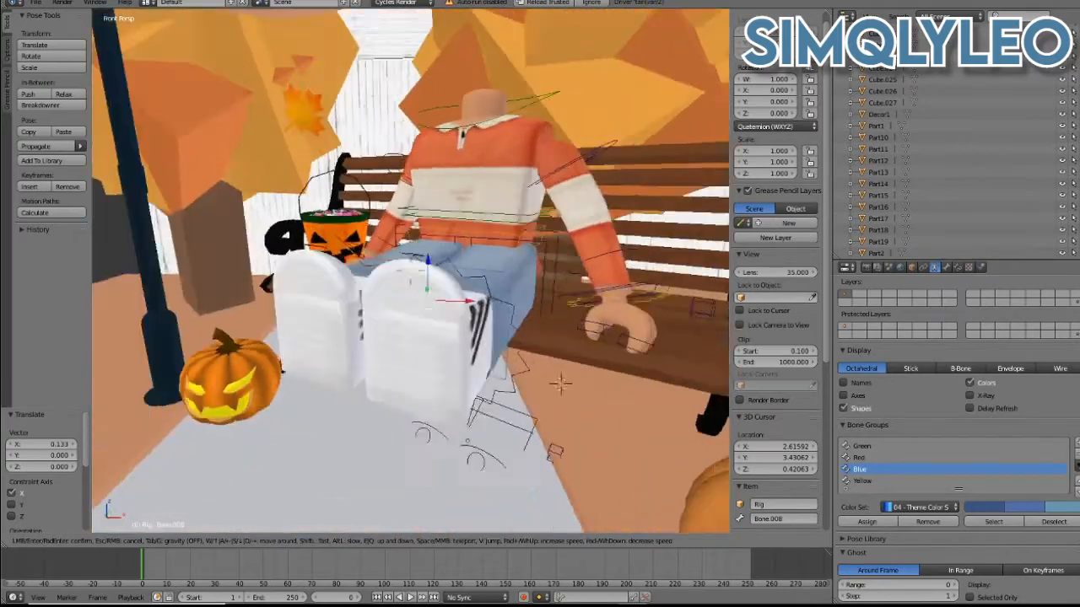
click(335, 468)
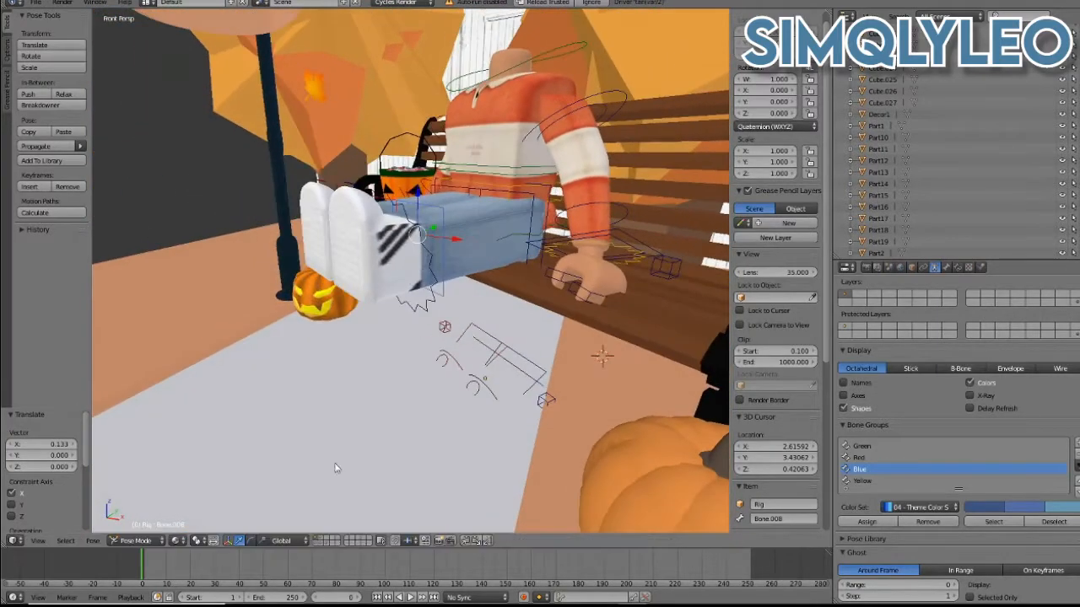
click(251, 541)
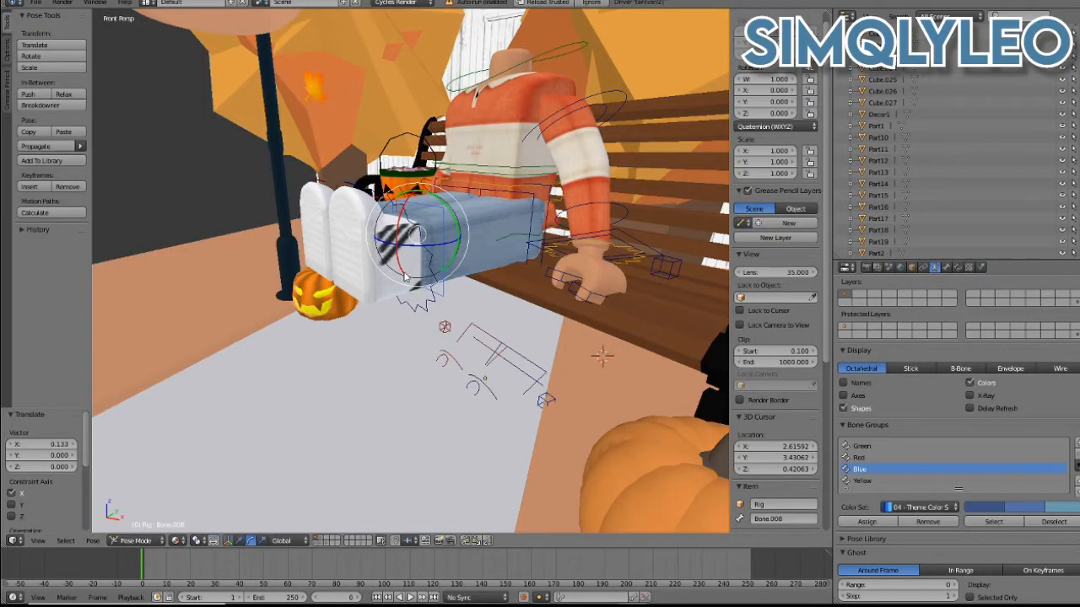
key(r)
key(r)
click(384, 315)
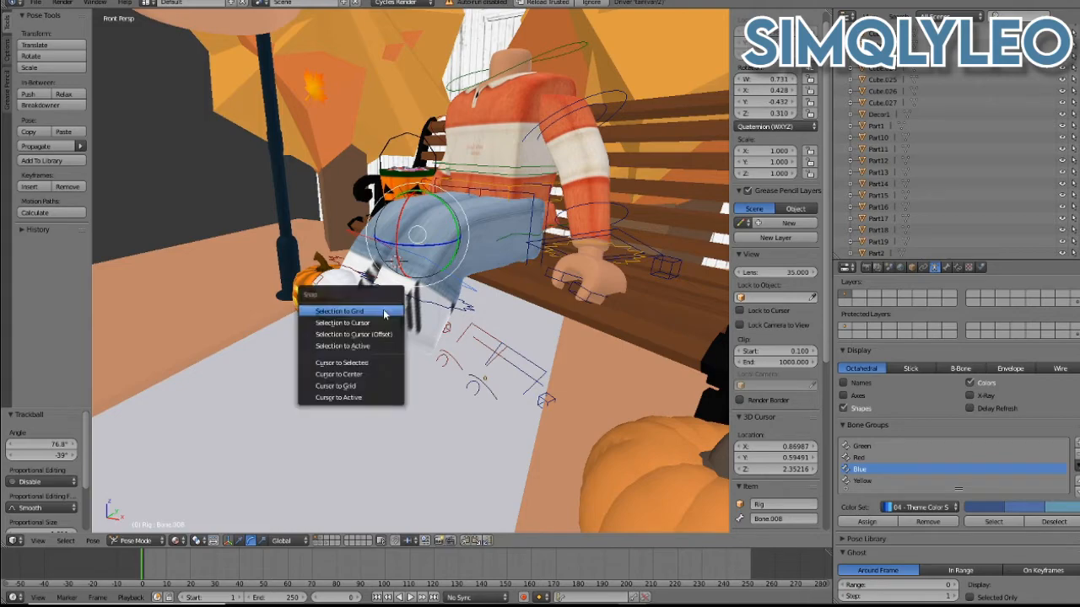
- Examine the bent lower legs from the front of the bench
key(shift+f)
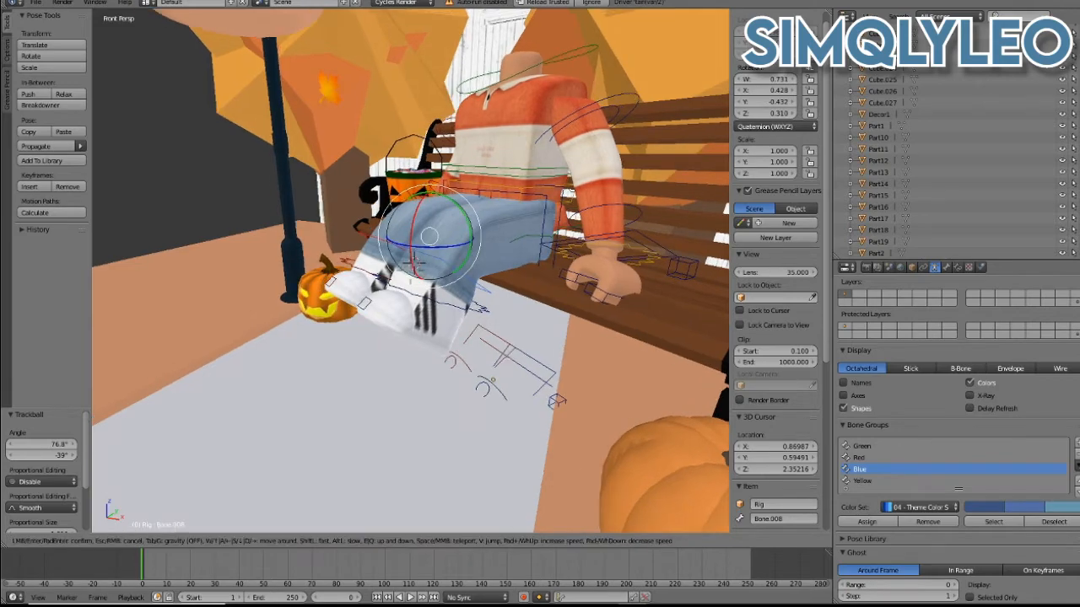
key(s)
key(a)
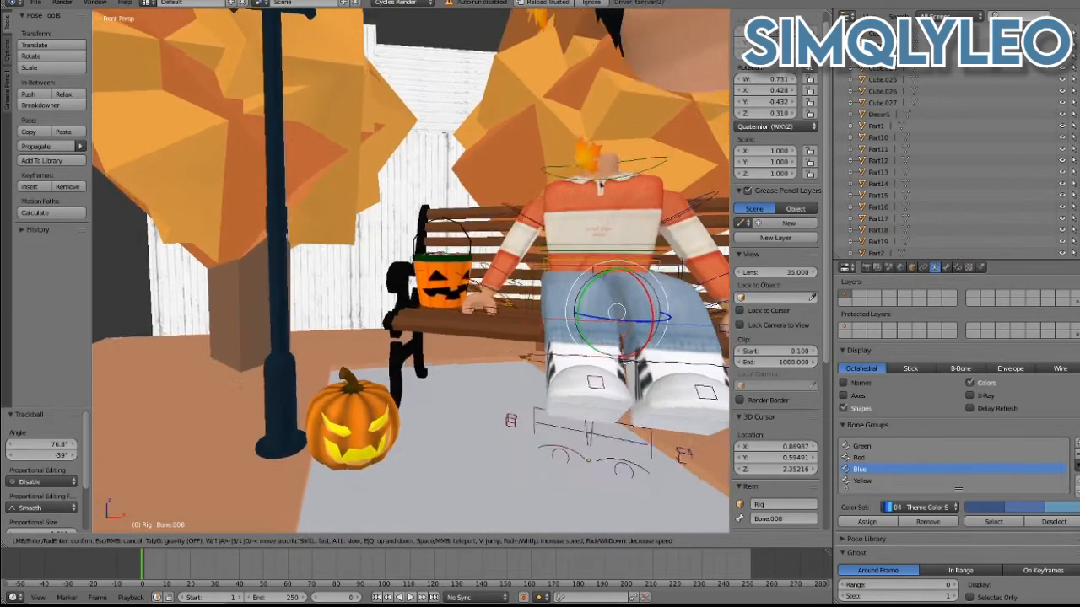
- Inspect the seated character's pose on the bench from several angles, checking the arms, torso and legs
key(s)
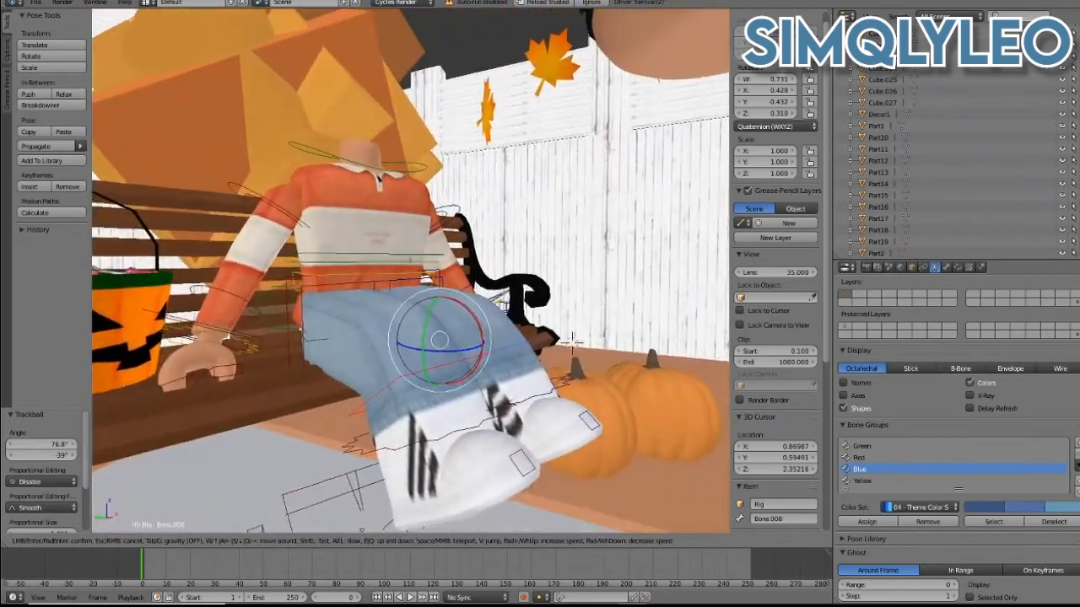
key(w)
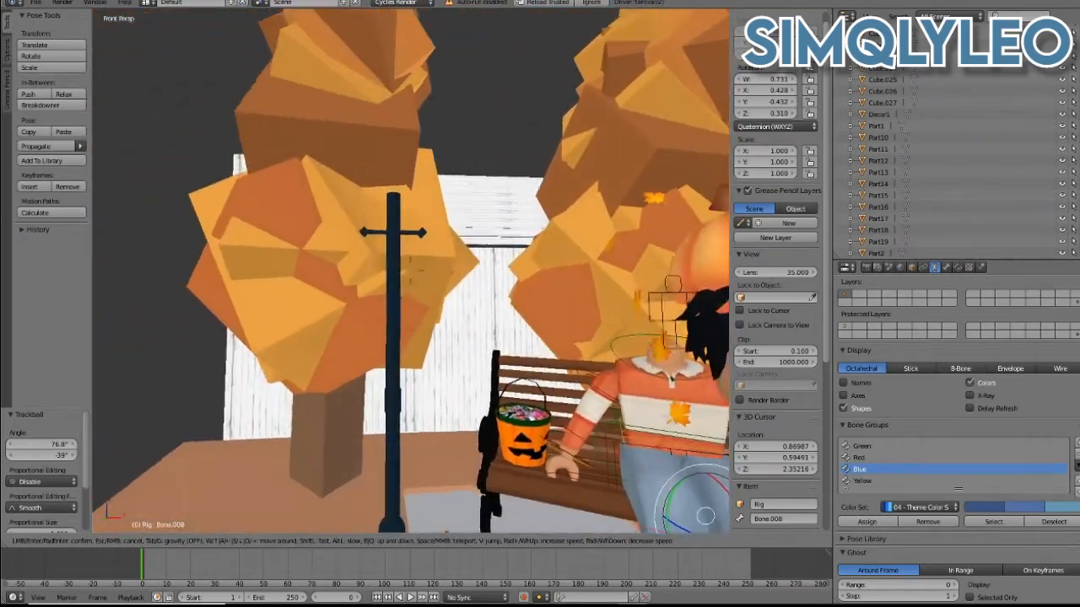
key(w)
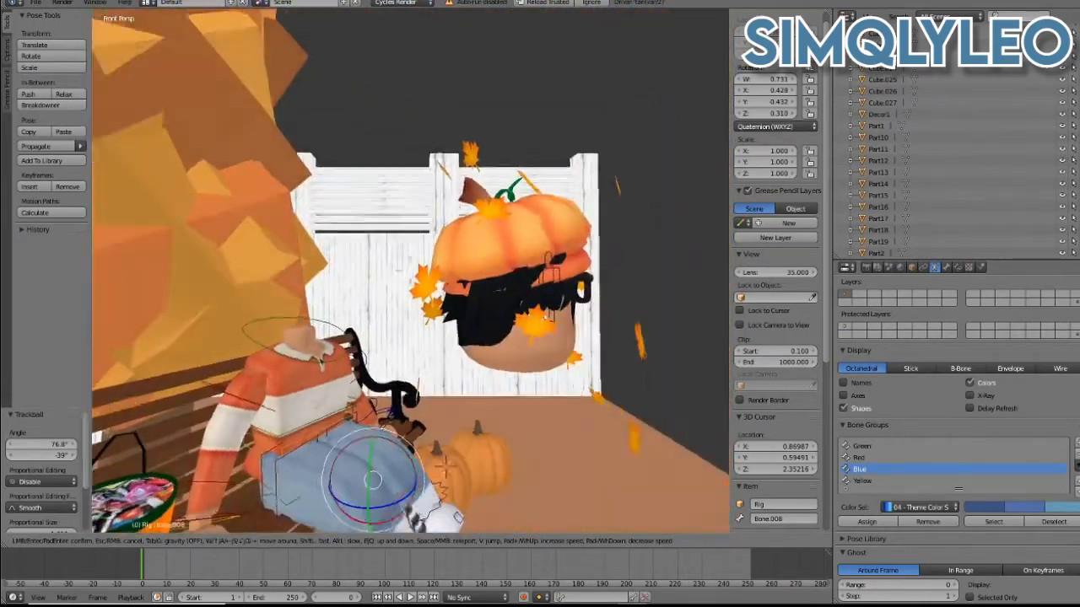
key(w)
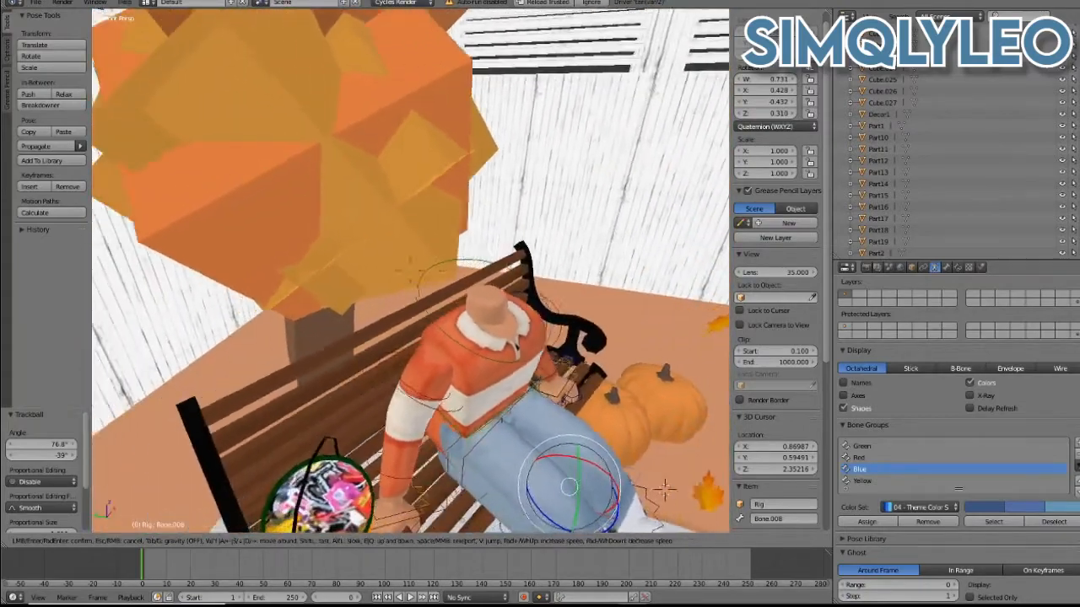
key(w)
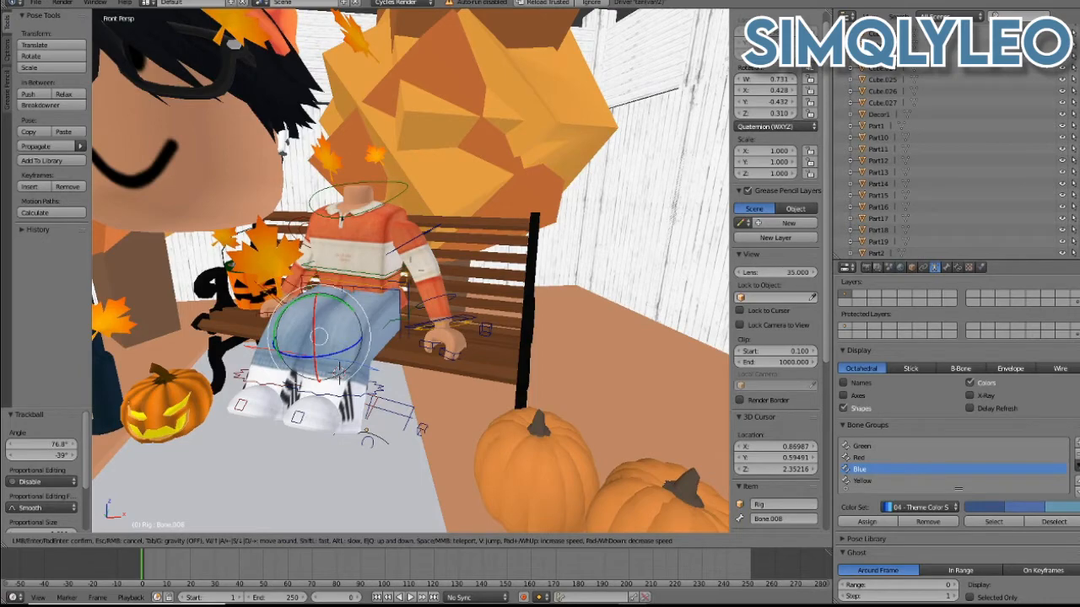
key(w)
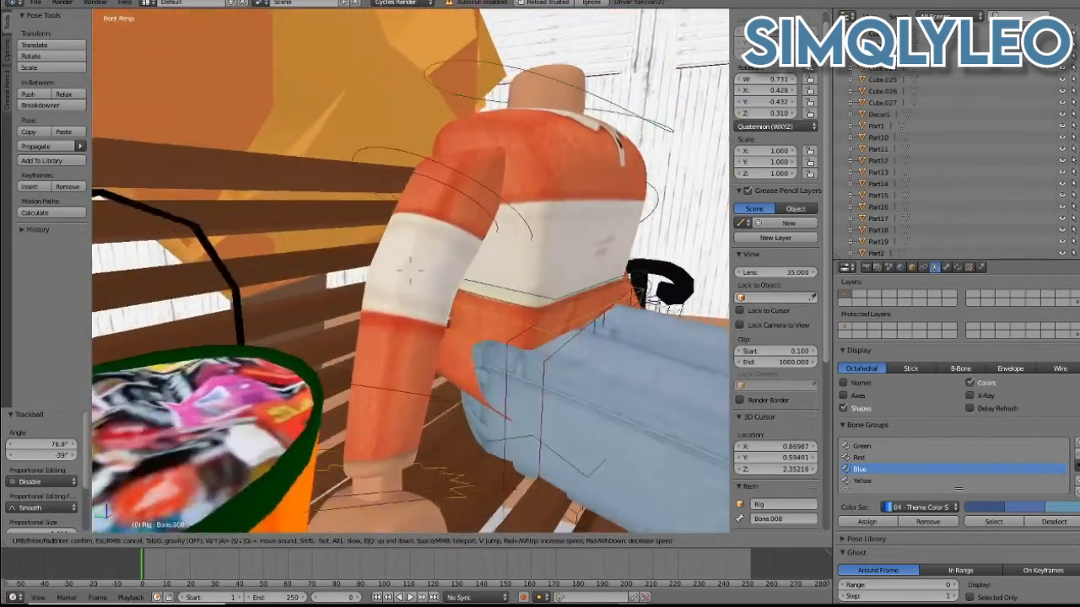
key(s)
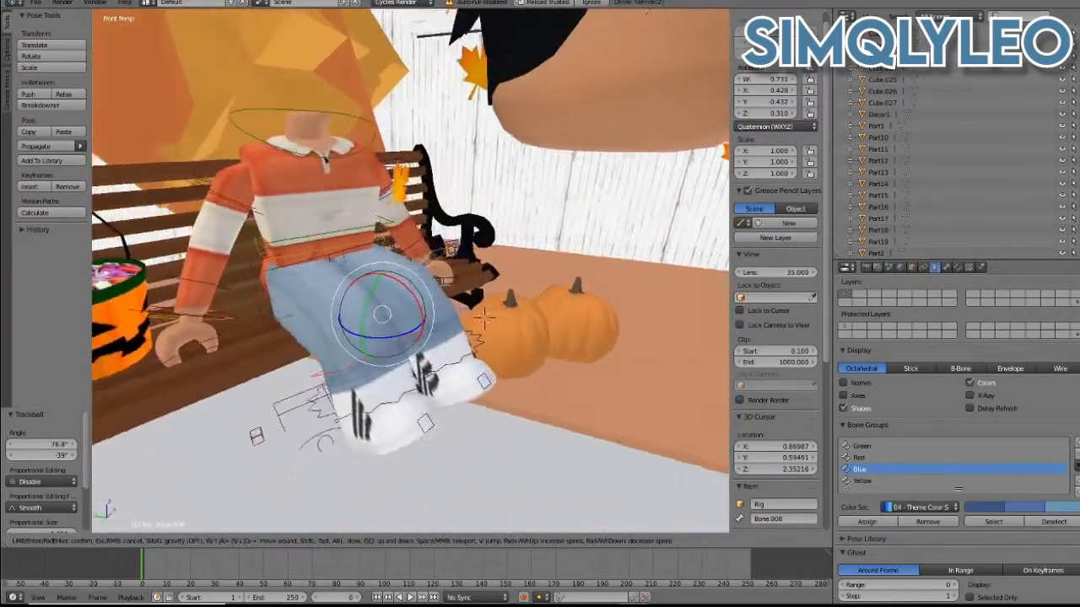
key(w)
key(s)
key(s)
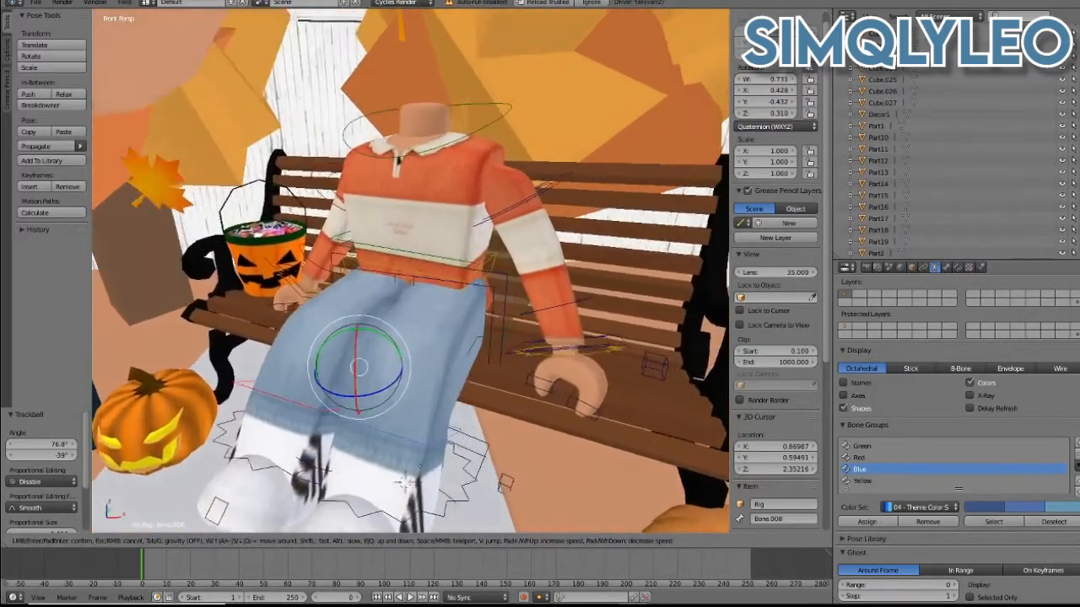
key(w)
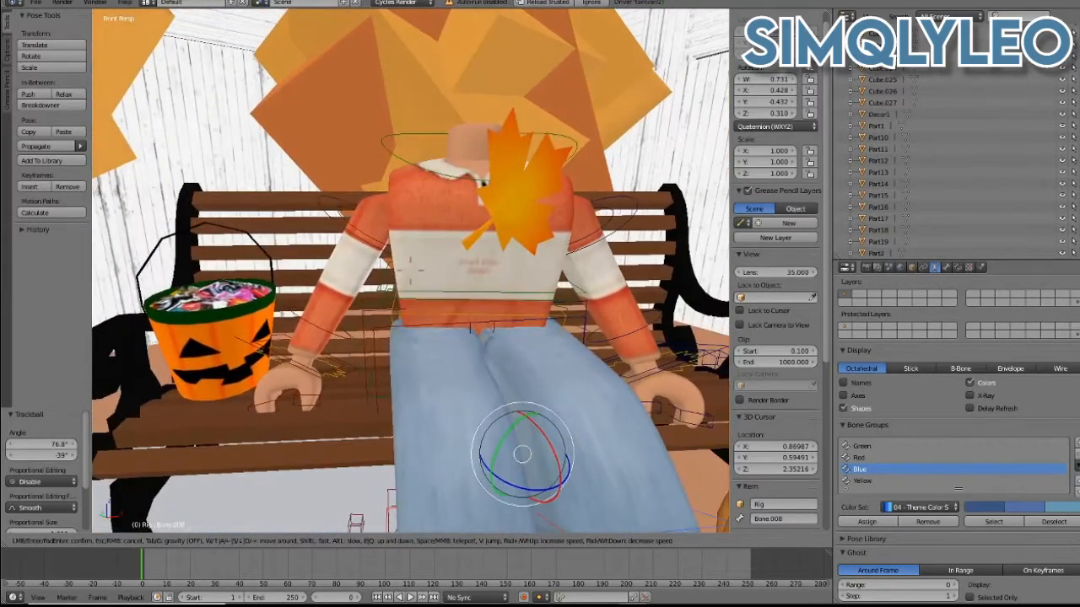
click(412, 327)
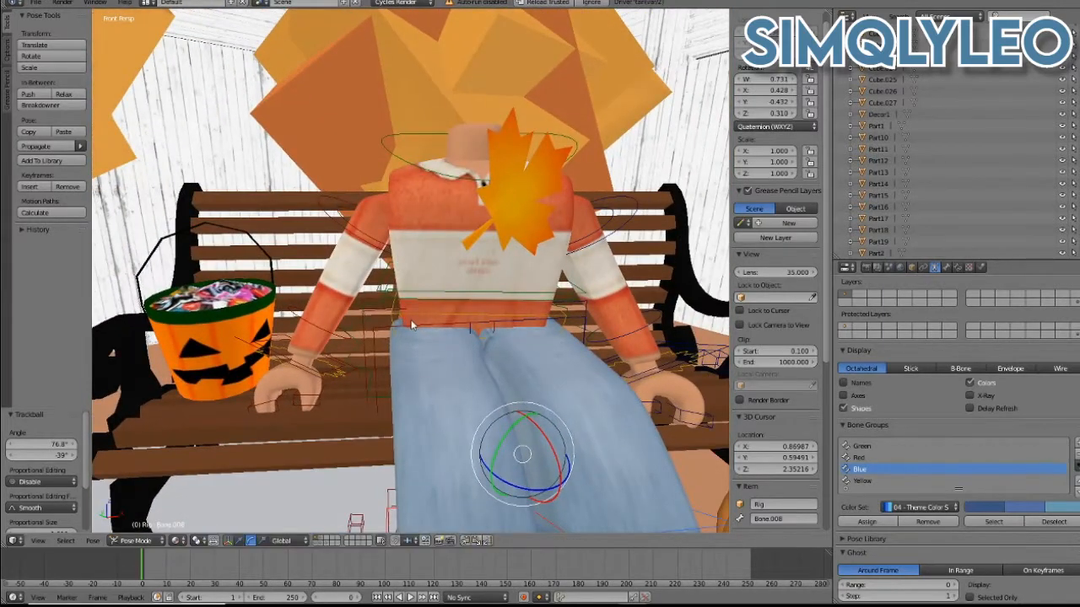
- Select the rig's Bone.005 and rotate it 5.93° about the global Z axis to adjust the seated leg pose
right_click(415, 329)
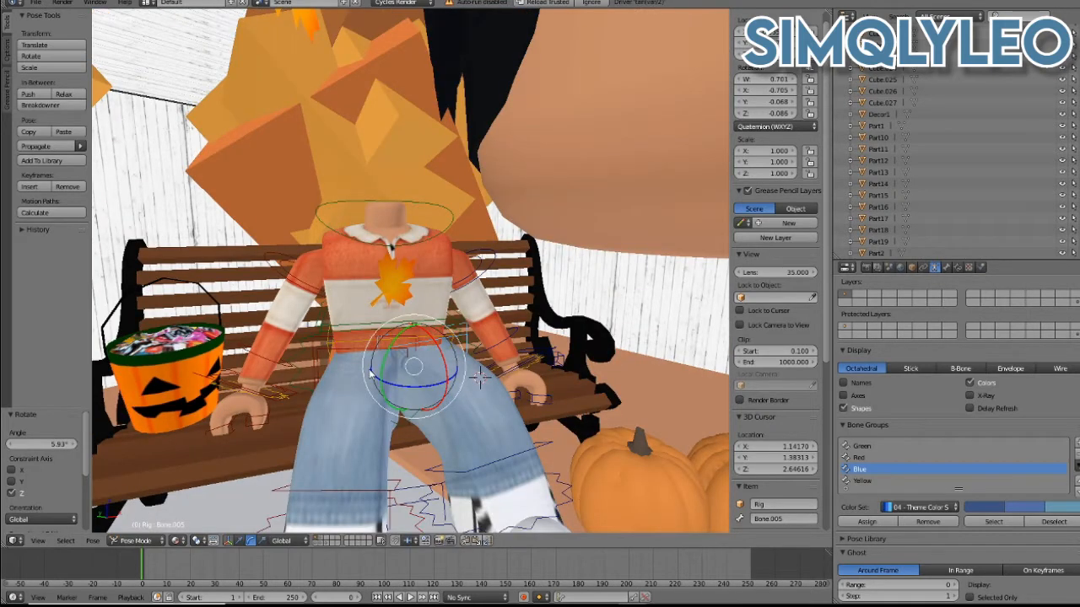
key(shift+f)
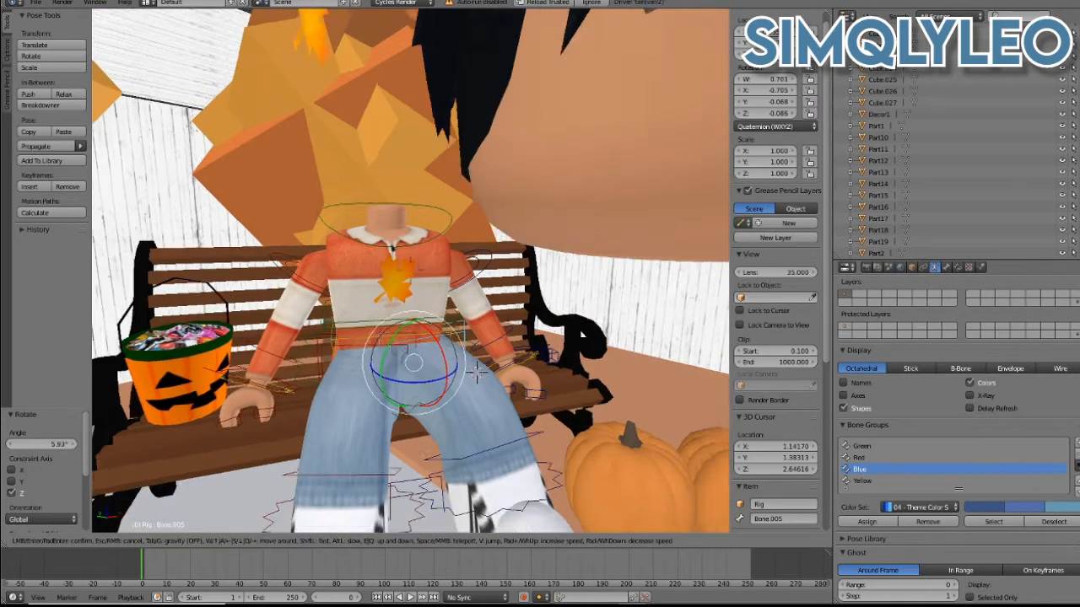
key(s)
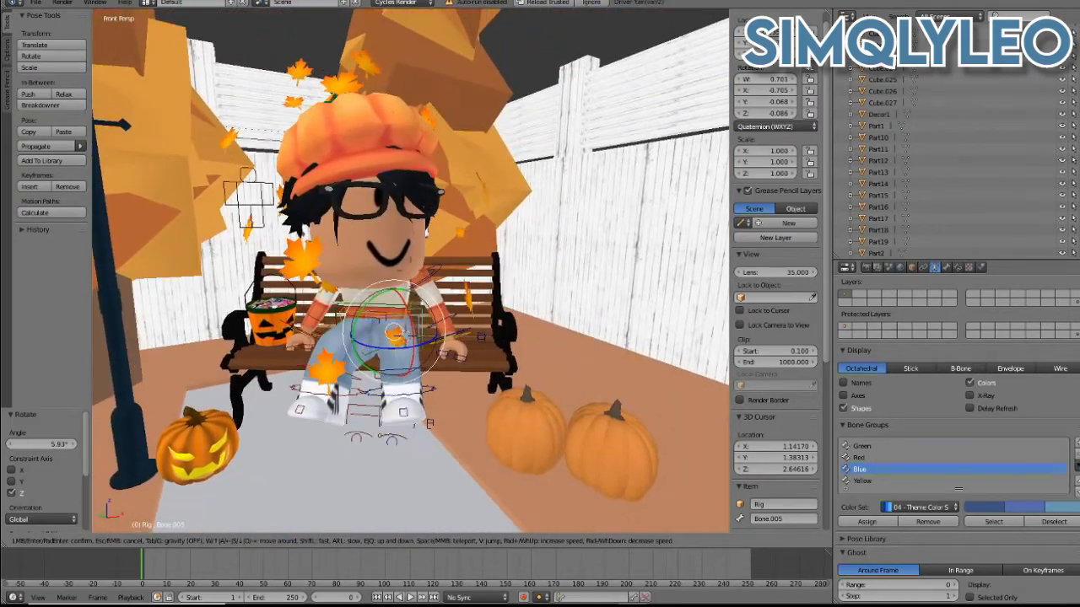
click(396, 270)
- Select the rig's Head bone and move it 2.773 along the global Y axis
right_click(388, 297)
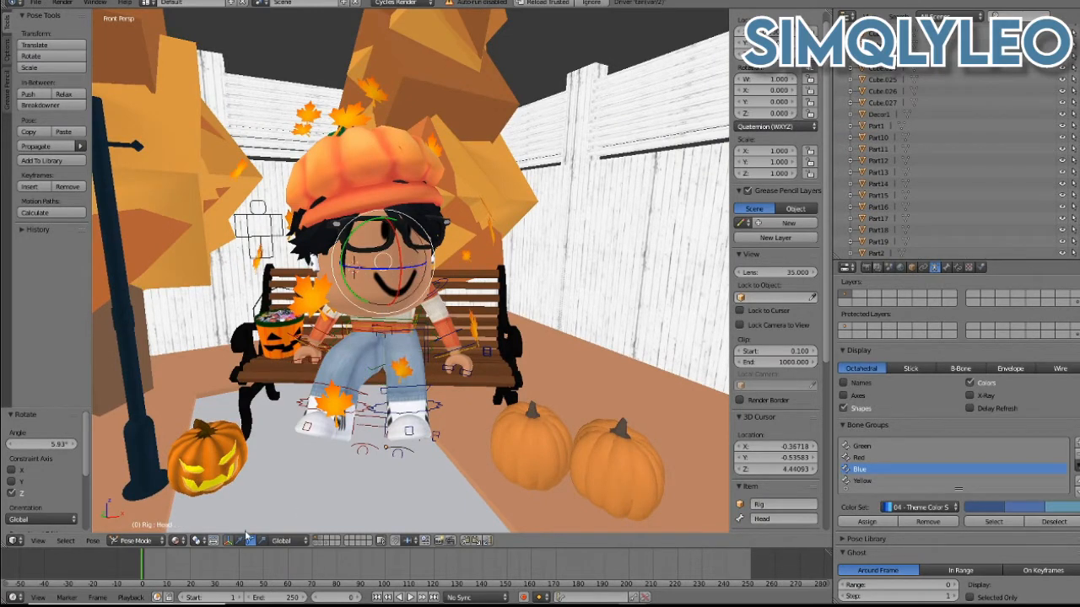
key(g)
key(y)
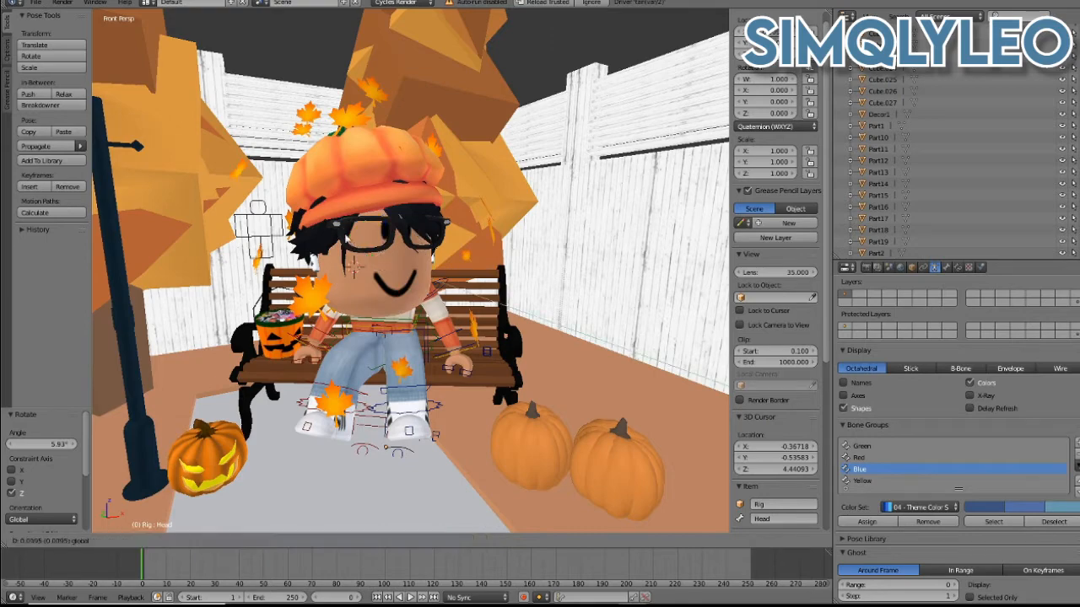
click(401, 278)
key(shift+f)
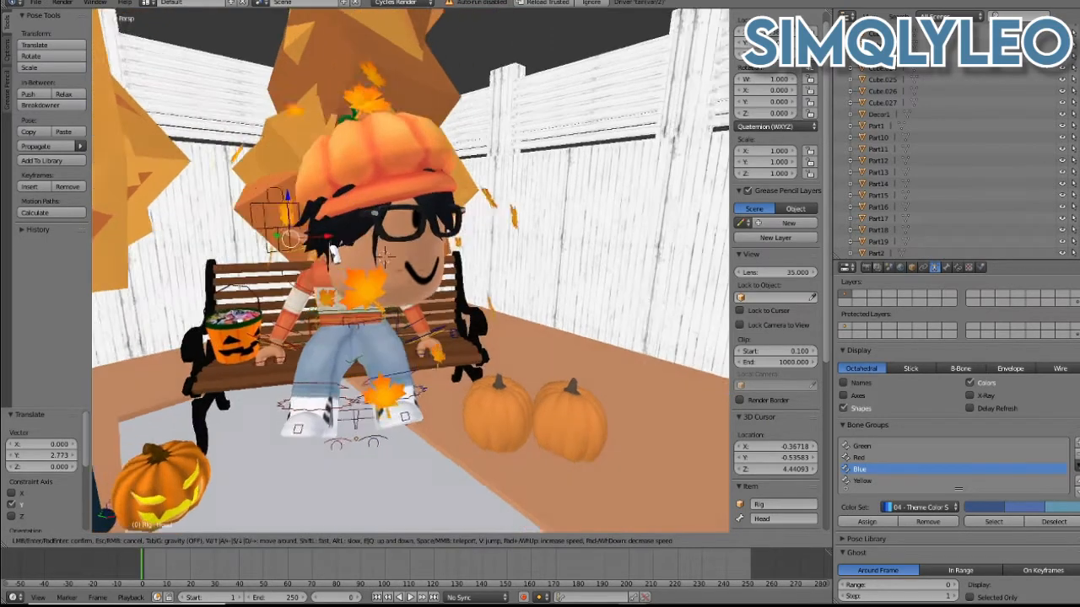
key(Return)
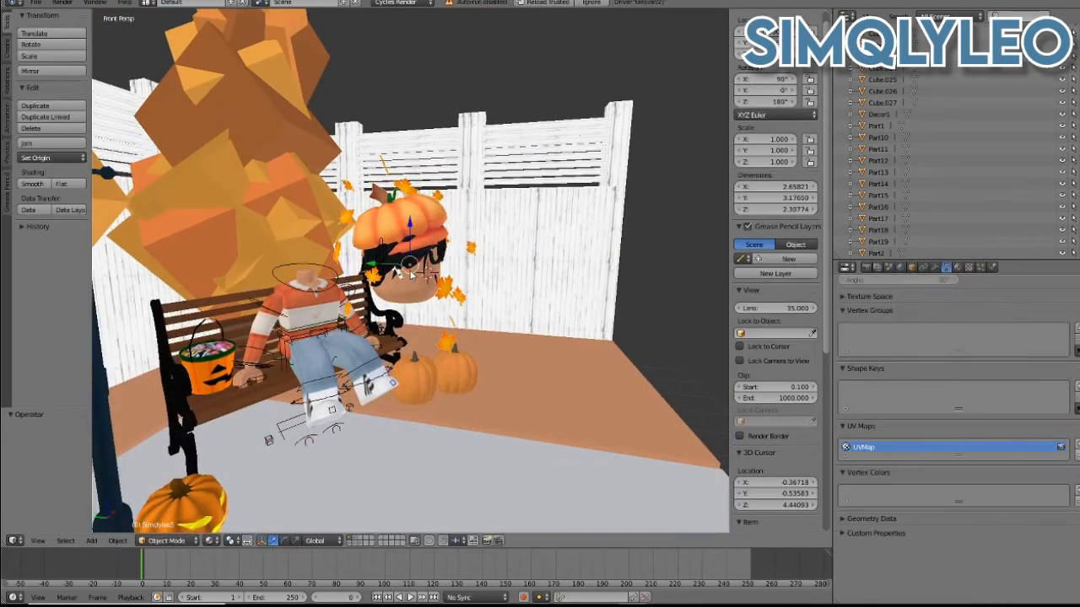
- Move the head object along the global X axis toward the body's neck, finishing with a 1.376 shift
key(g)
key(x)
click(254, 218)
key(g)
key(x)
click(288, 245)
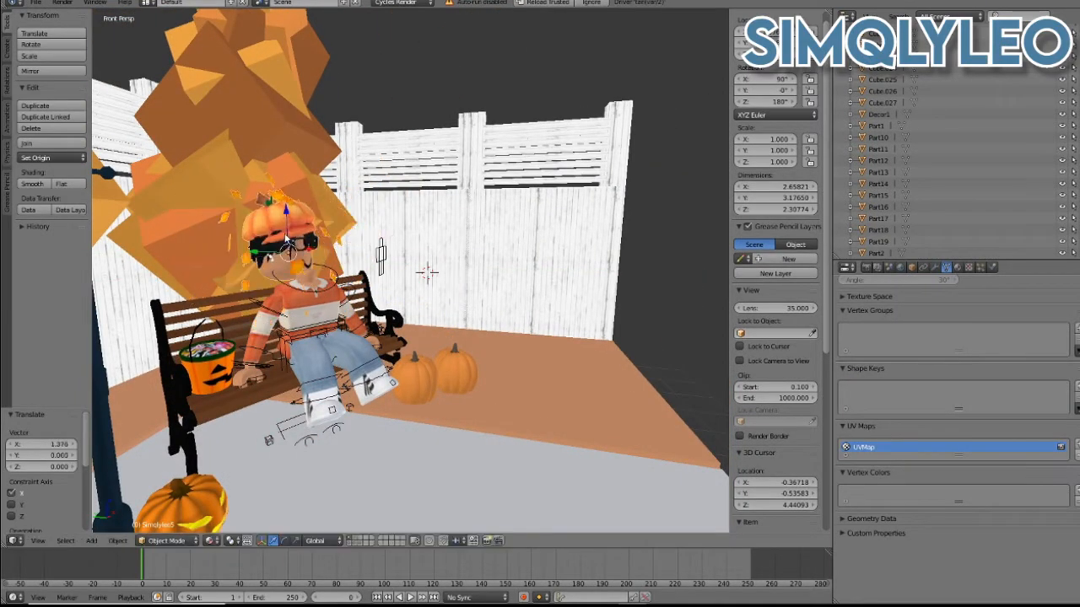
- Shift the head object -0.460 along global Y and -0.263 along global X to sit above the neck
key(g)
key(y)
click(296, 233)
key(shift+f)
key(w)
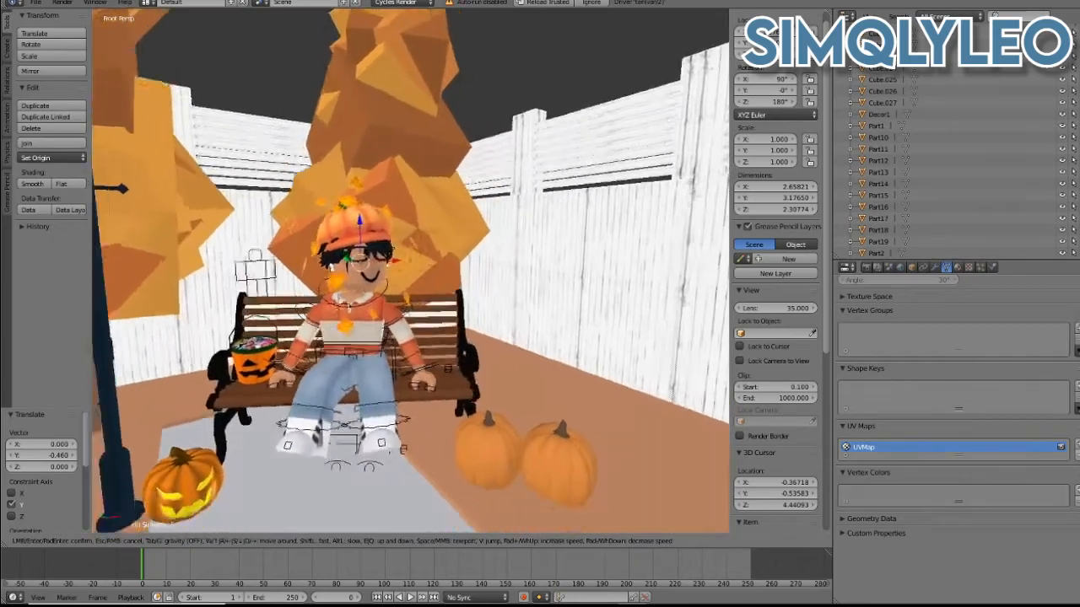
key(s)
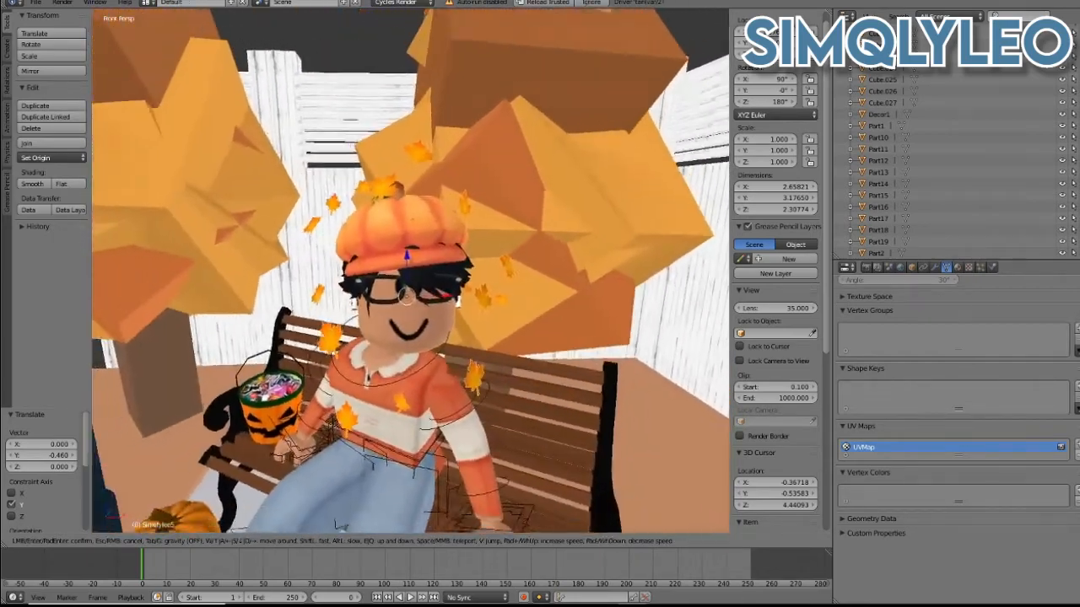
key(a)
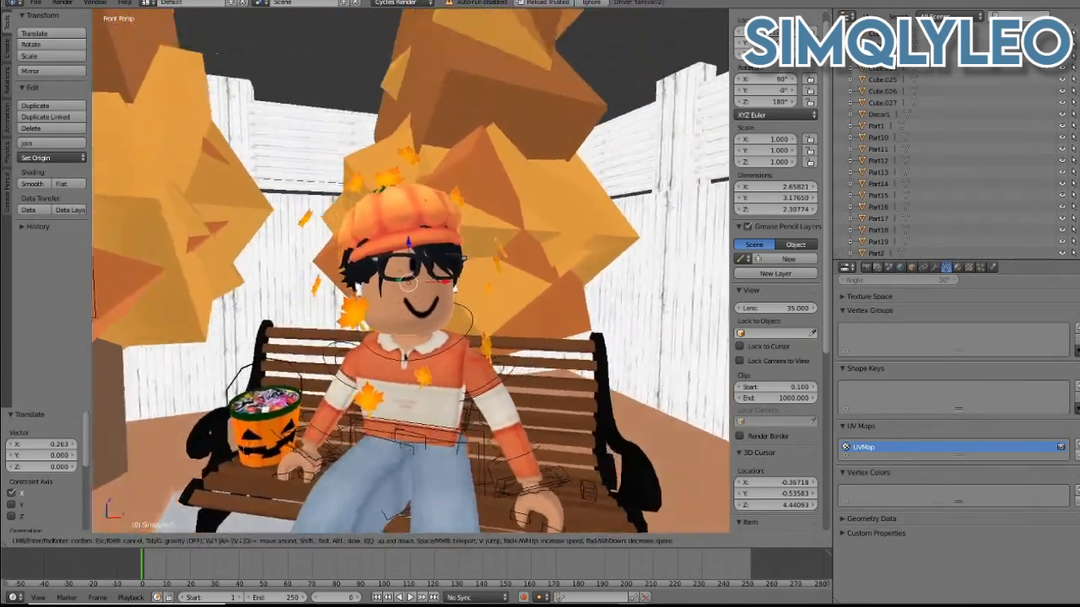
key(Return)
- Move the head object another -0.160 along the global Y axis to align it with the torso's depth
key(g)
key(Return)
key(shift+f)
key(w)
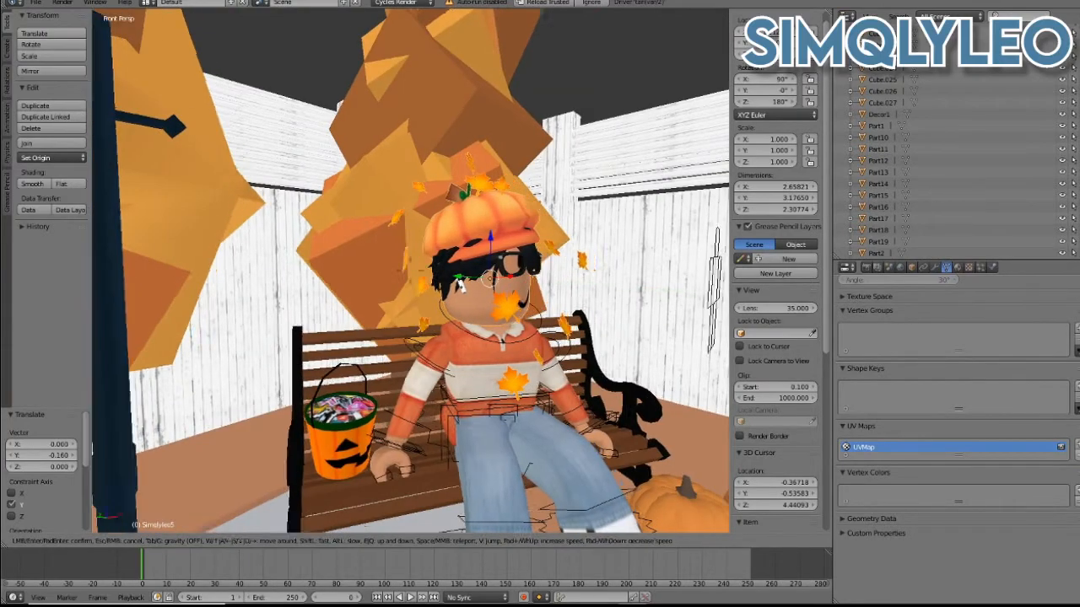
key(s)
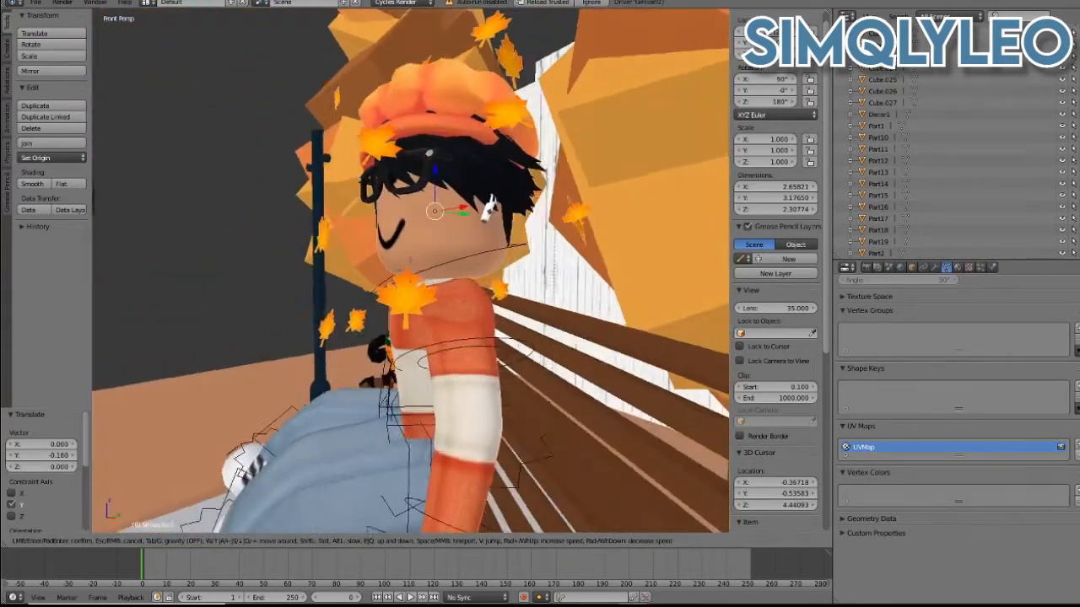
key(Return)
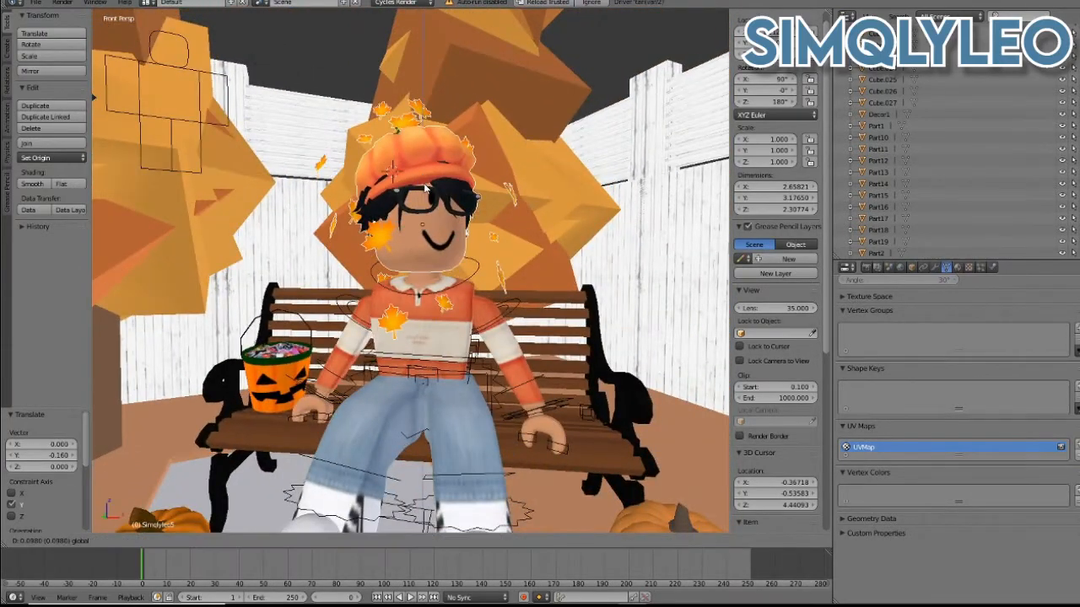
- Raise the head object 0.053 along global Z and shift it 0.033 along global X
key(g)
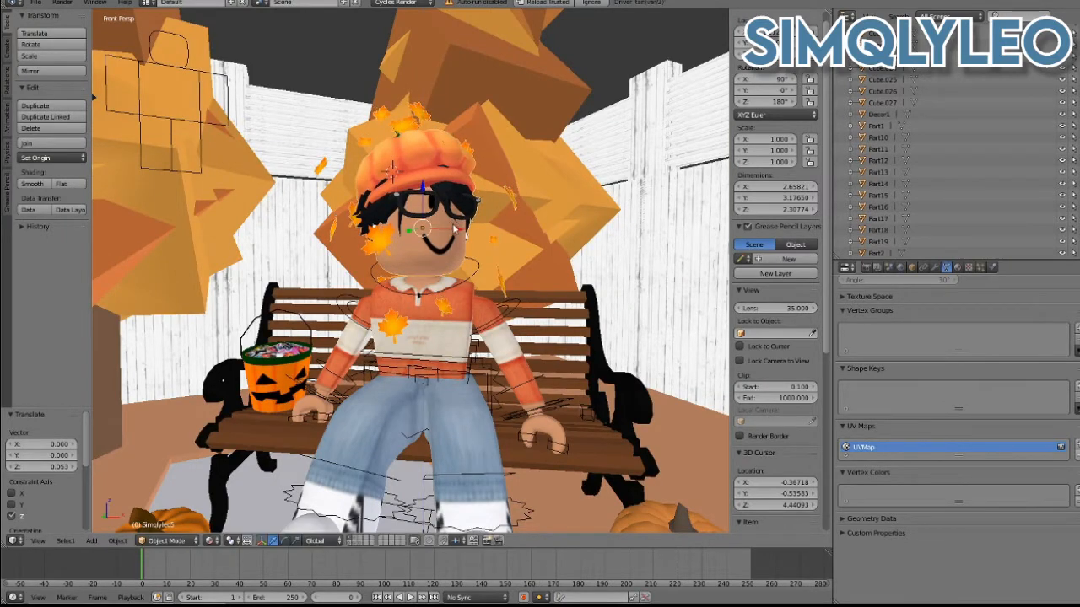
key(g)
key(x)
key(Return)
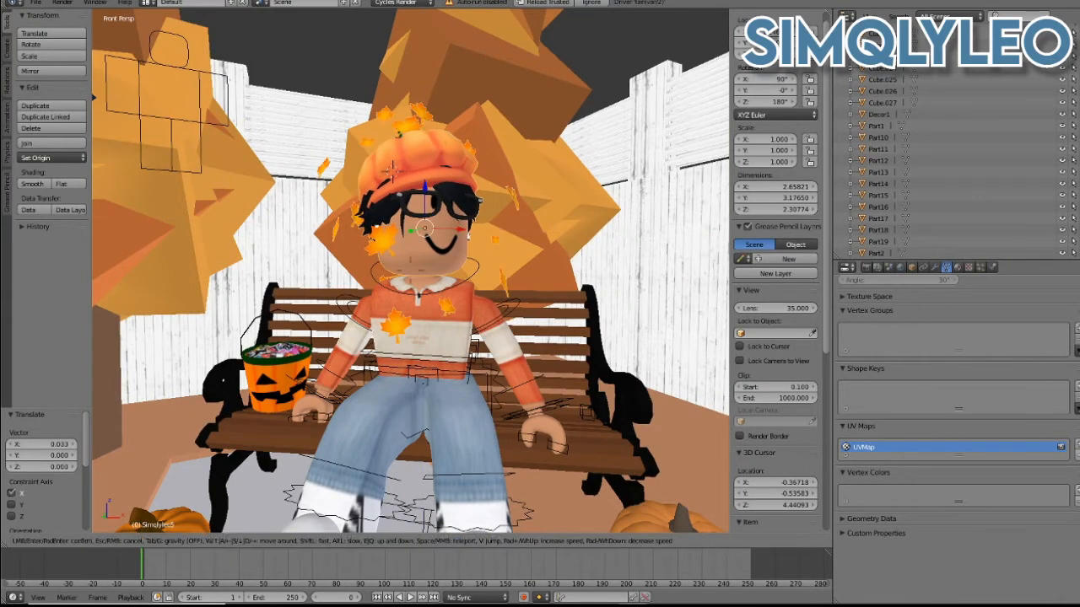
- Scale the head object uniformly by 1.001 and check its fit on the body
key(s)
key(s)
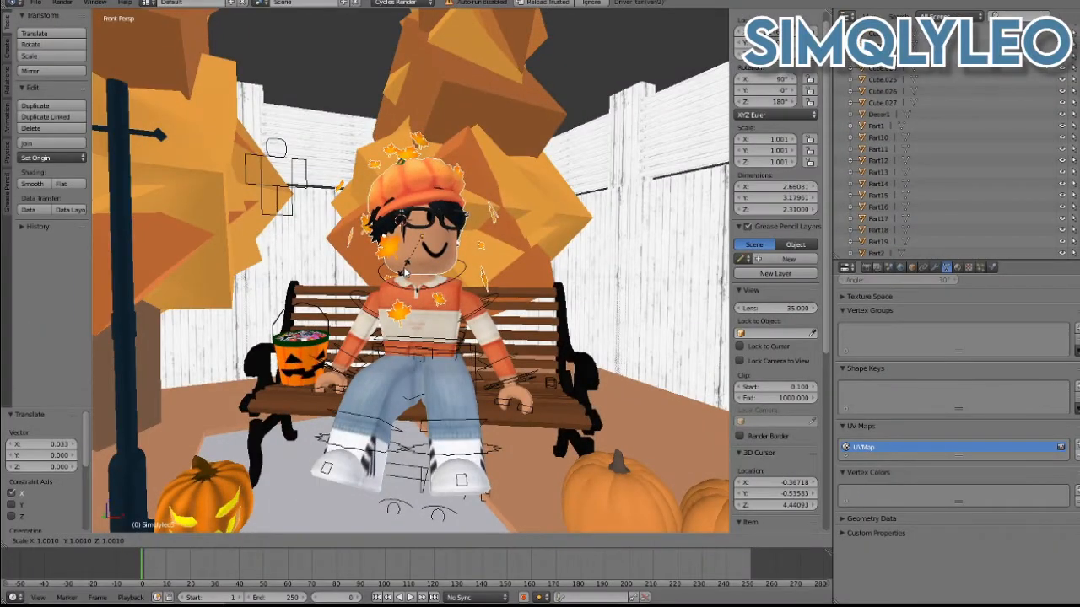
click(417, 292)
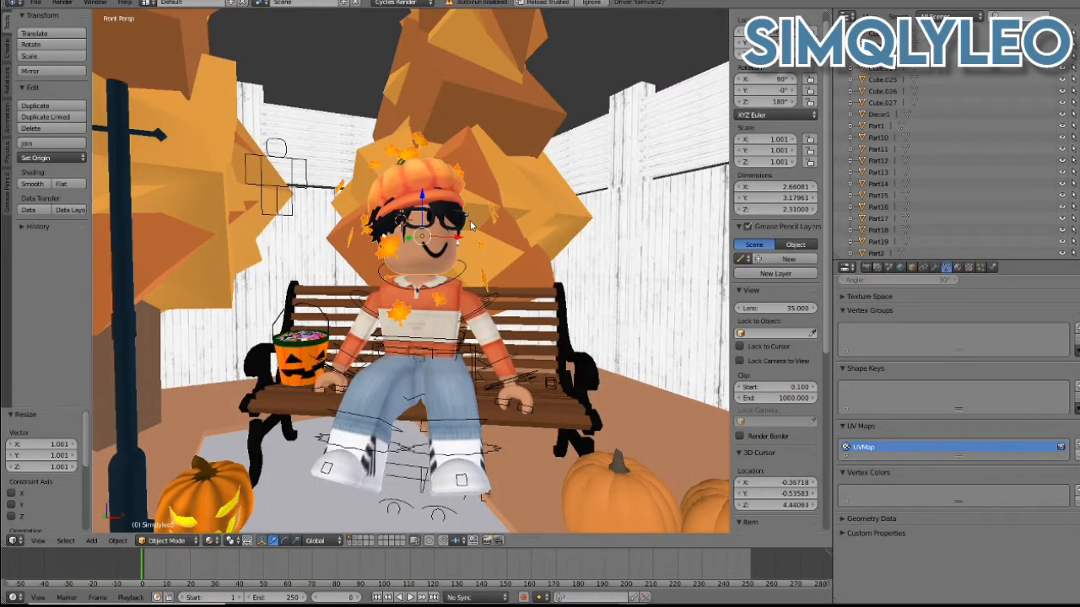
key(shift+f)
key(w)
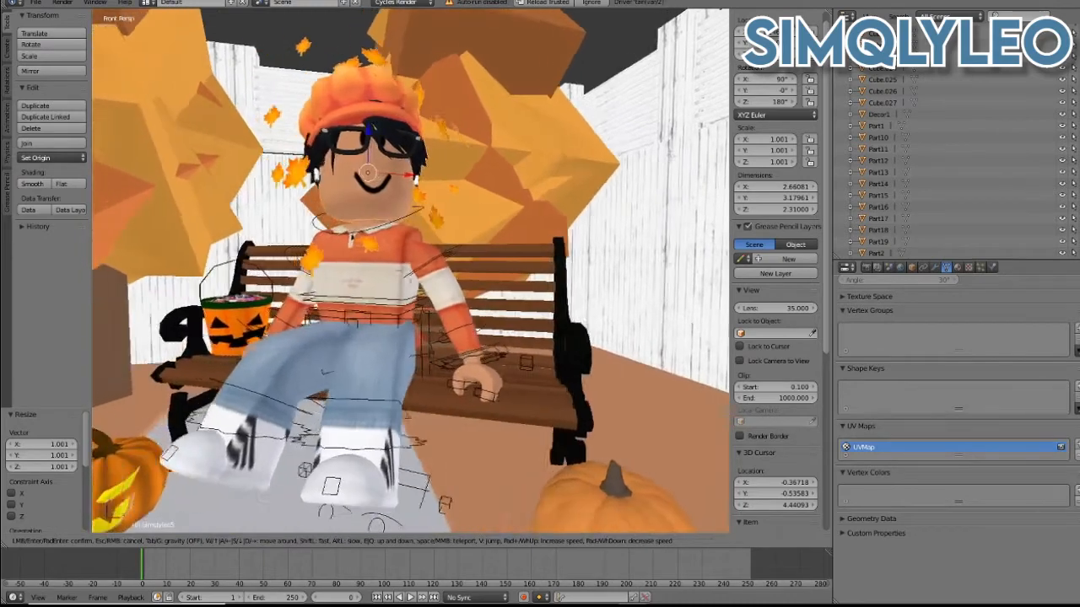
key(s)
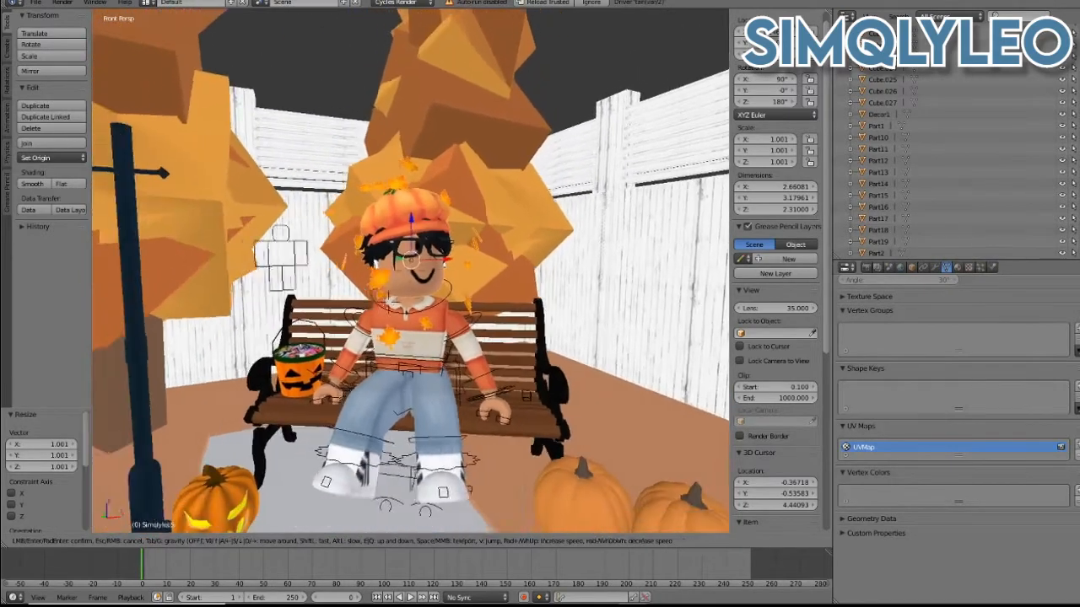
key(w)
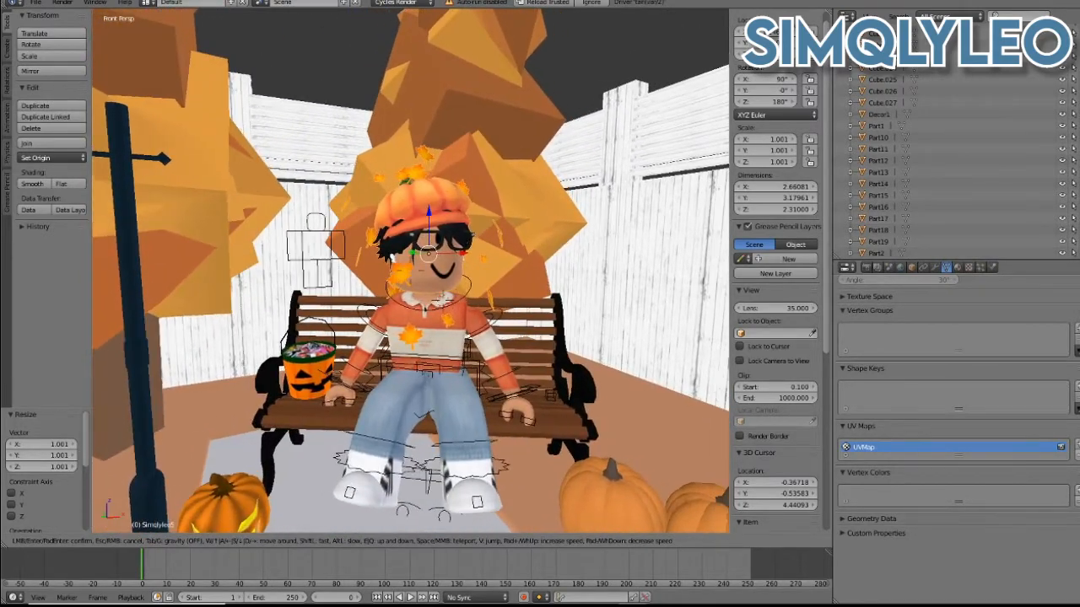
click(334, 434)
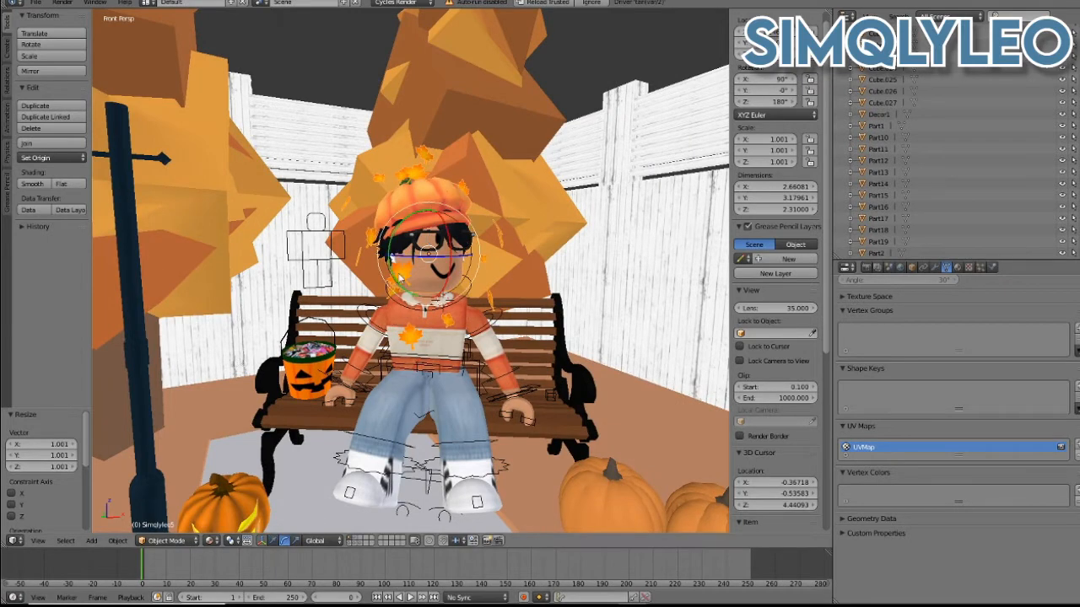
- Turn and tilt the head object to a rotation of about X 96.1°, Y 6.48°, Z 151°
drag(431, 264, 458, 252)
click(406, 260)
key(r)
key(y)
click(460, 268)
- Reposition the rotated head over the neck along global Y, and shift it 0.197 along global X
key(g)
key(y)
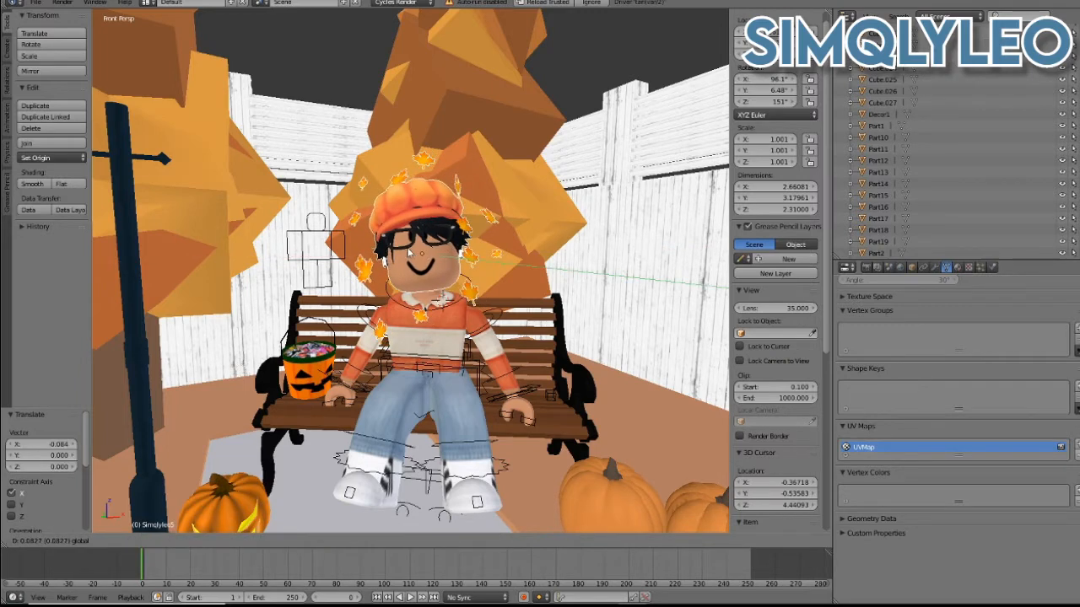
click(438, 259)
drag(456, 253, 465, 254)
- Move the head object -0.089 along global Y and -0.088 along global X over the neck
key(g)
key(y)
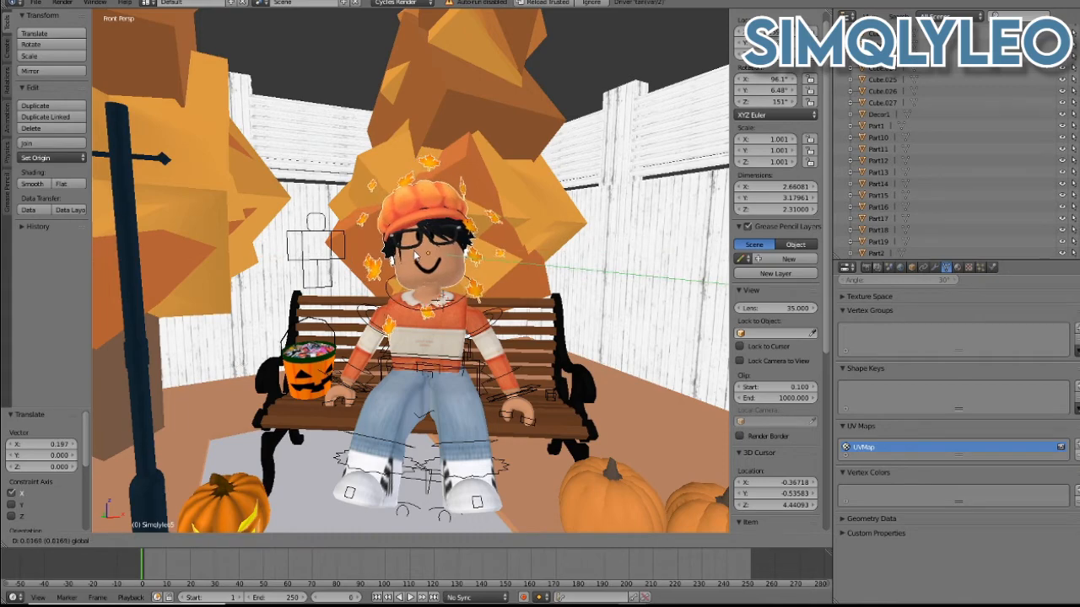
click(436, 255)
key(g)
key(x)
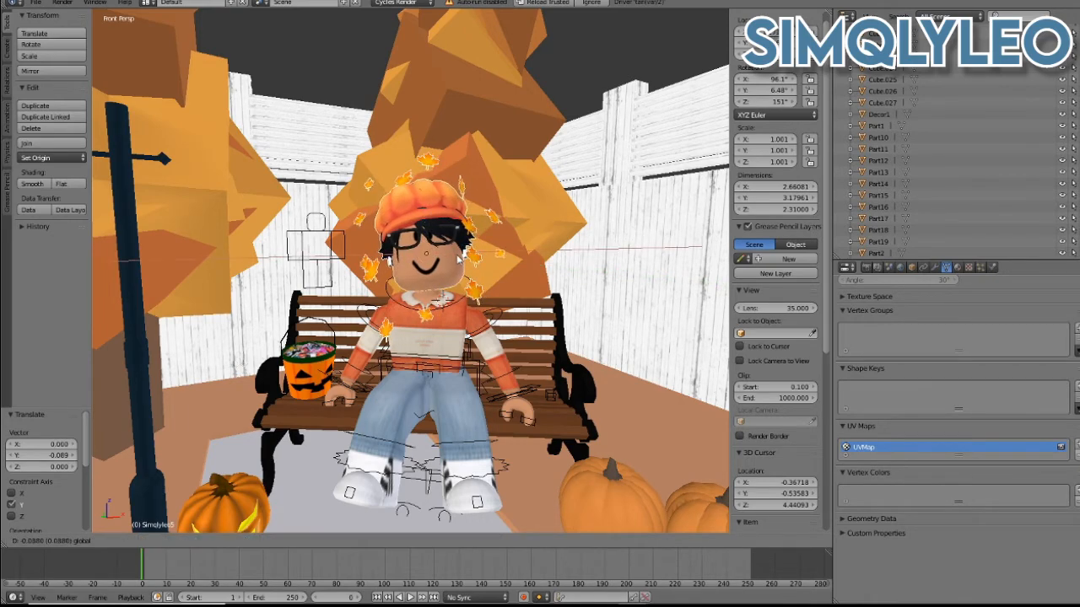
click(458, 259)
- From a side view, shift the head object -0.107 along global X and -0.141 along global Y
key(shift+f)
key(w)
key(d)
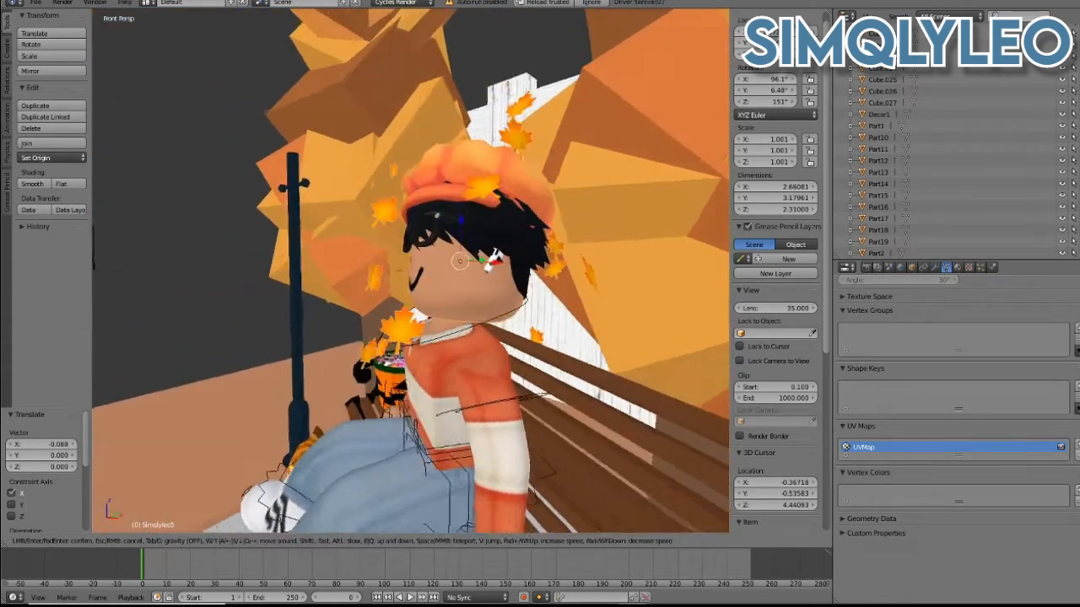
click(494, 258)
key(g)
key(x)
click(488, 258)
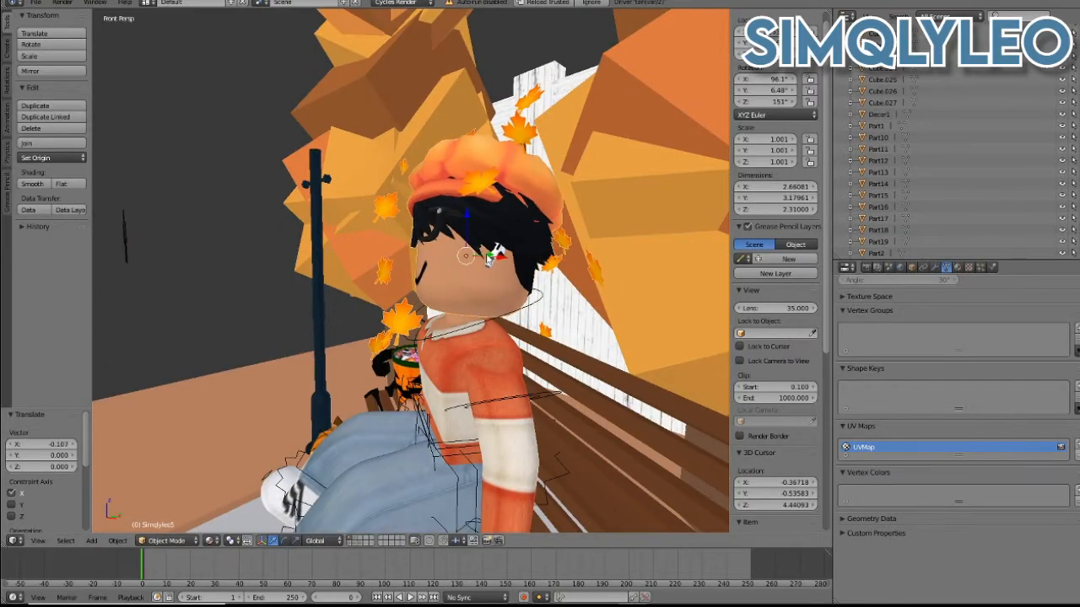
key(g)
key(y)
click(492, 256)
- Examine how the head sits on the body from the side and from the front
key(shift+f)
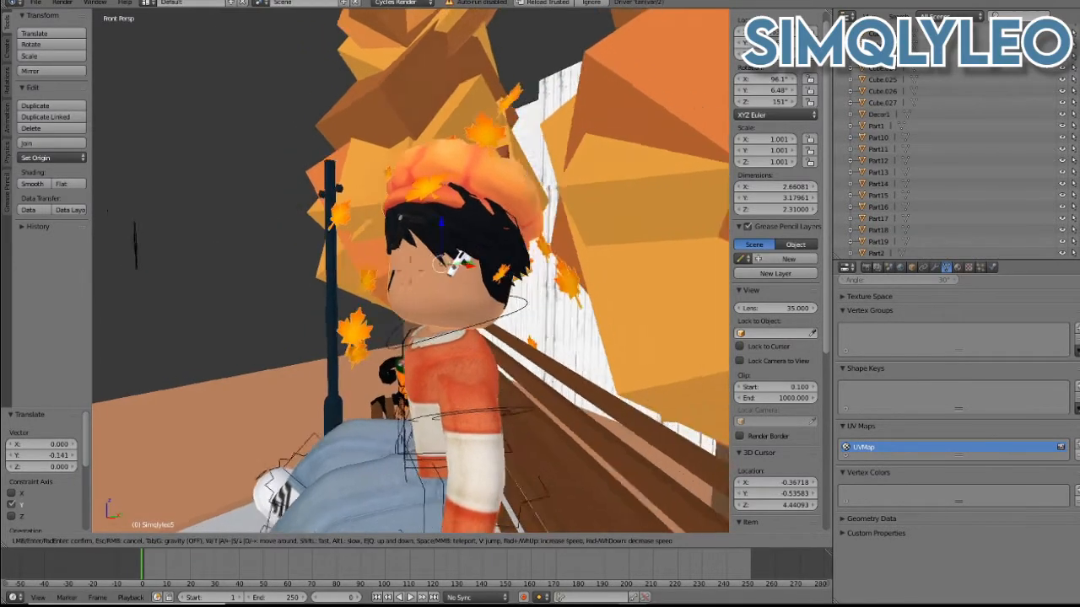
key(d)
key(a)
key(s)
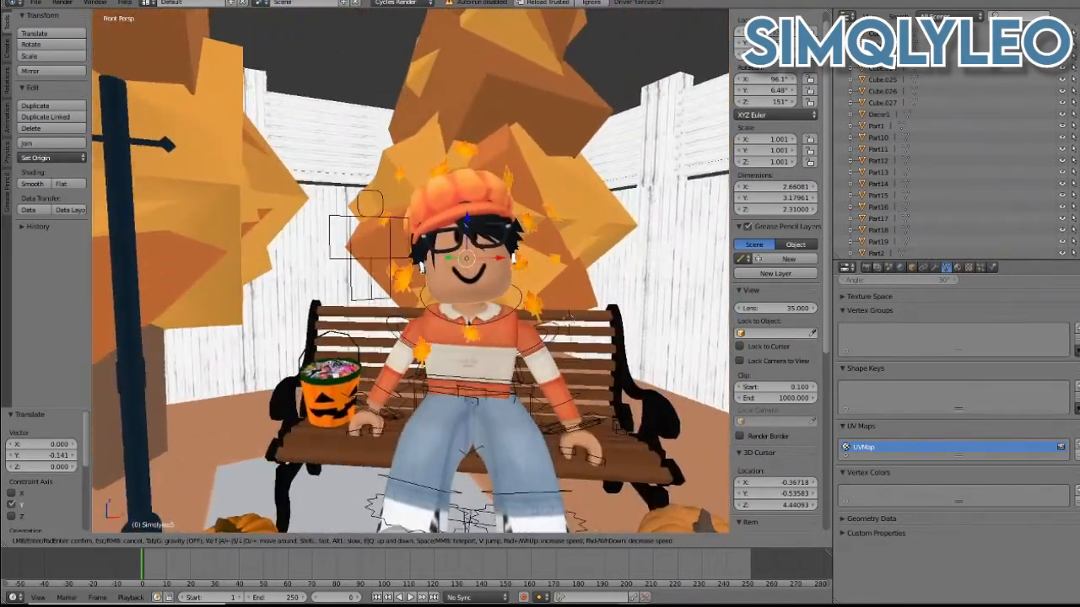
key(s)
key(w)
key(s)
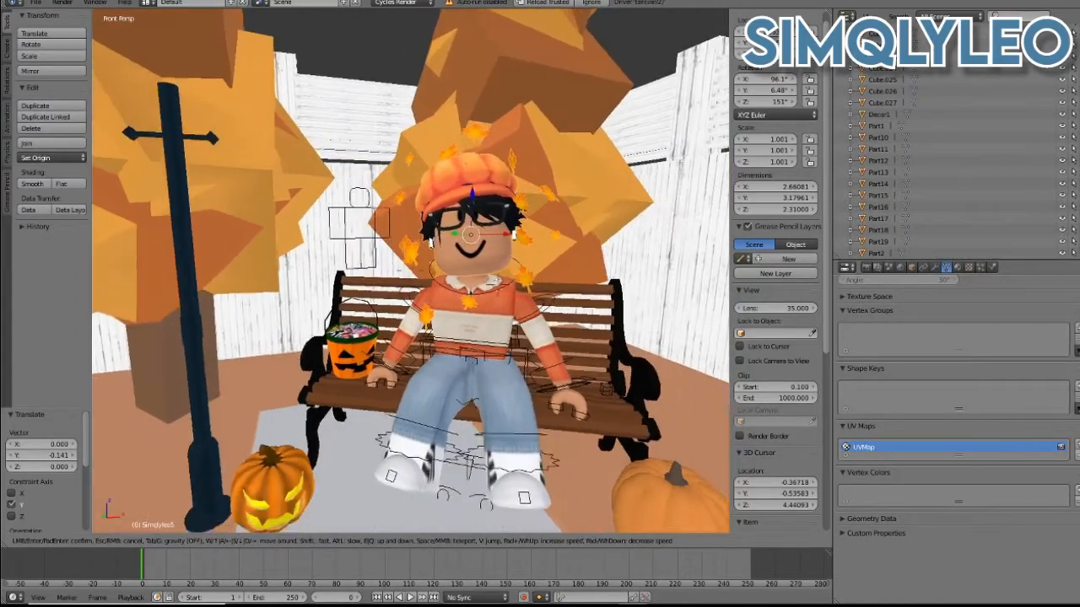
- Select the pumpkin candy bucket beside the character's hand on the bench
key(w)
key(a)
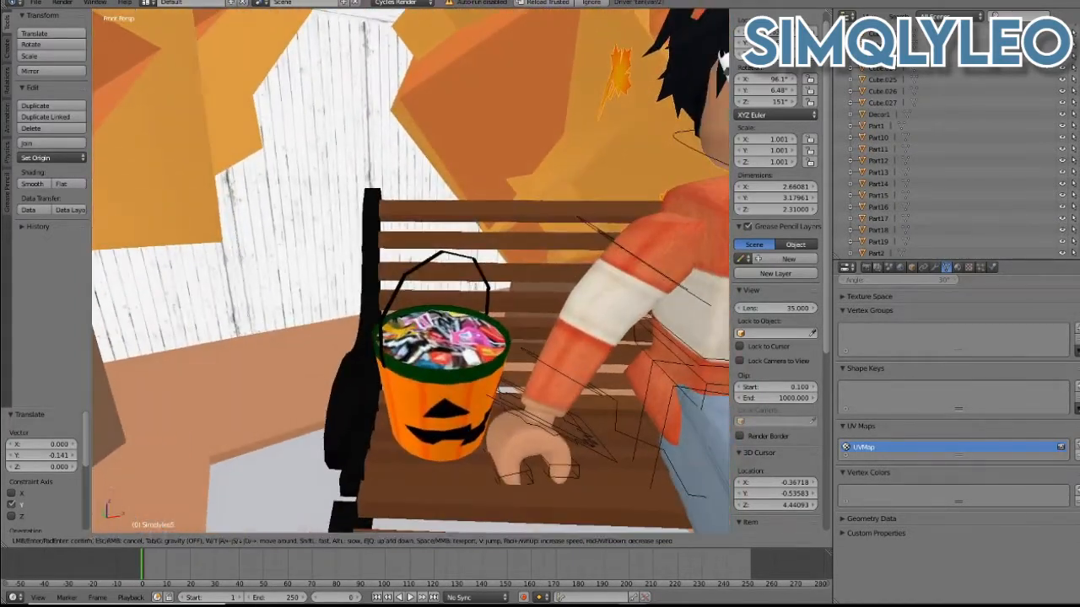
click(431, 405)
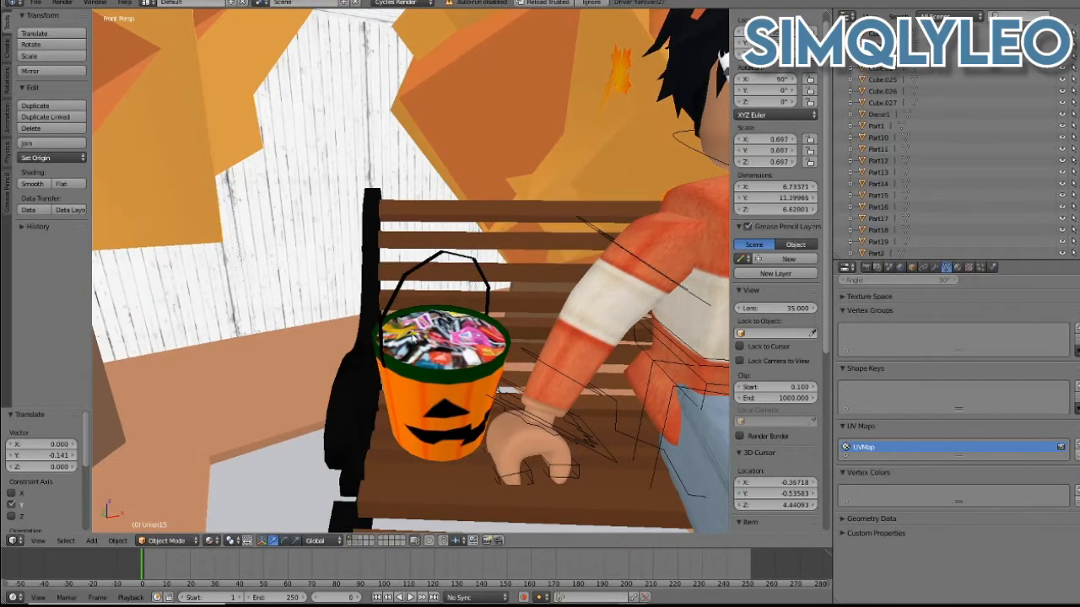
- Examine the whole scene around the bench from farther back and from slightly different angles
key(shift+f)
key(s)
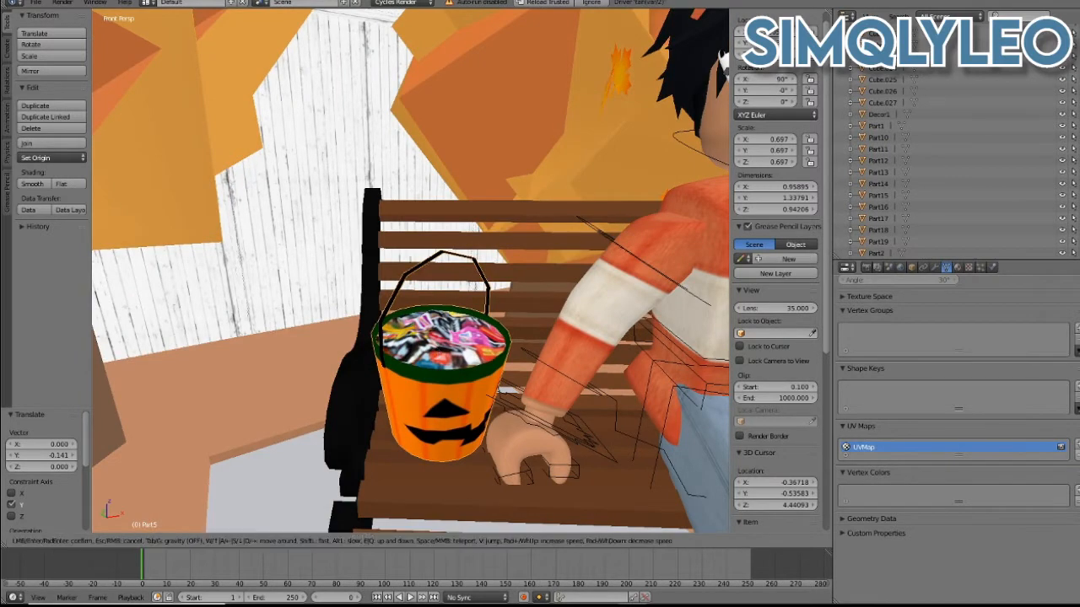
key(w)
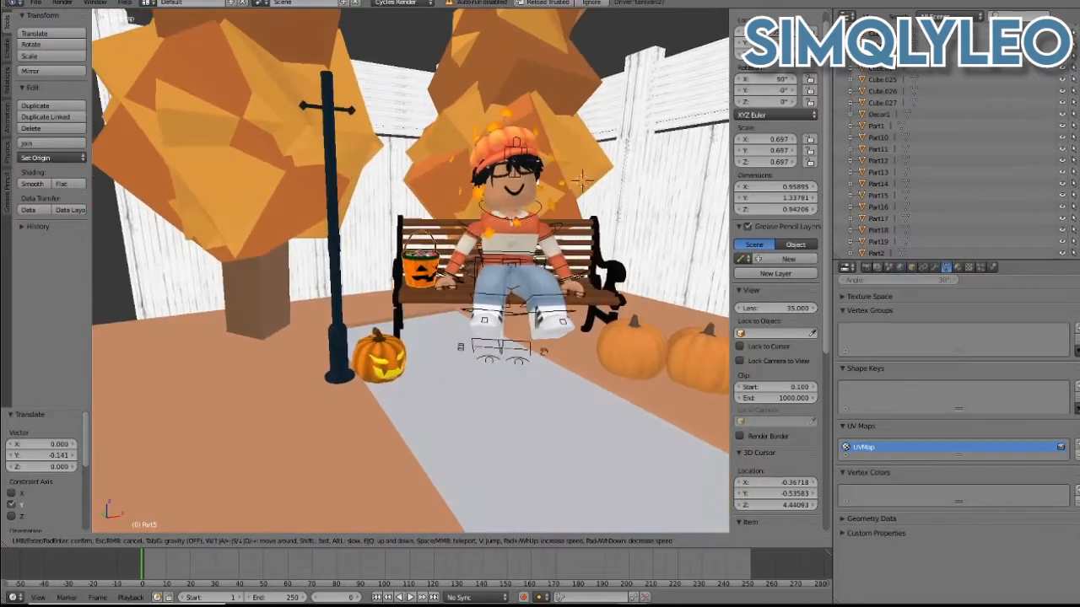
key(Return)
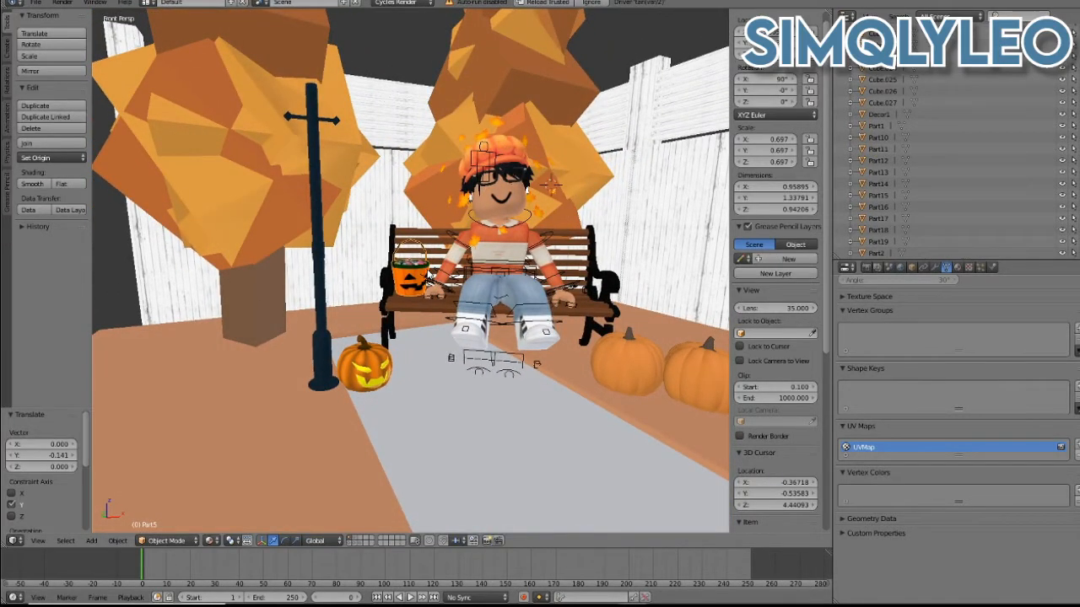
key(shift+f)
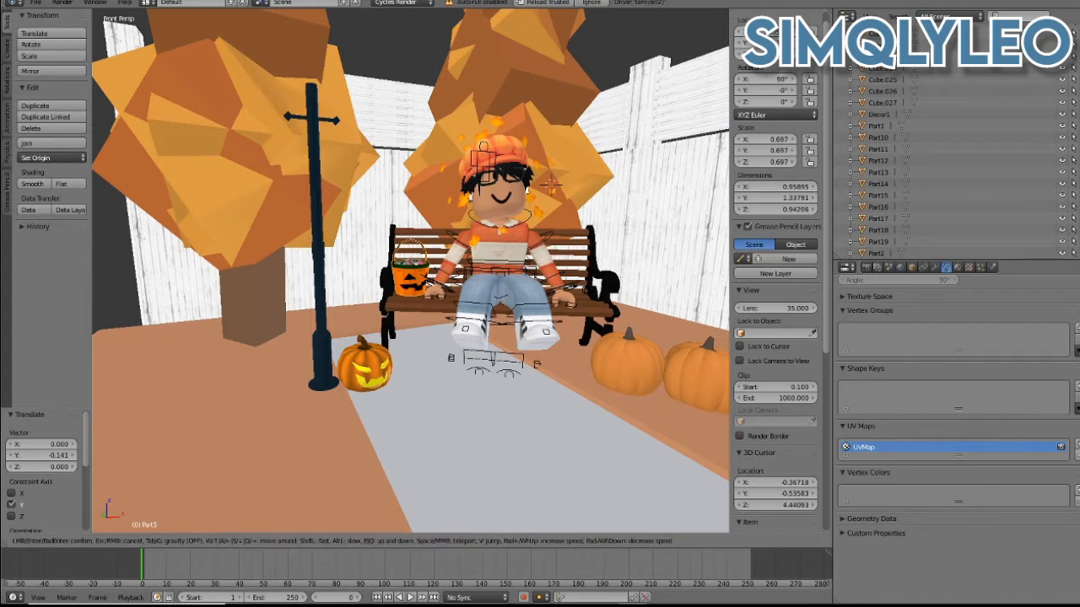
key(d)
key(a)
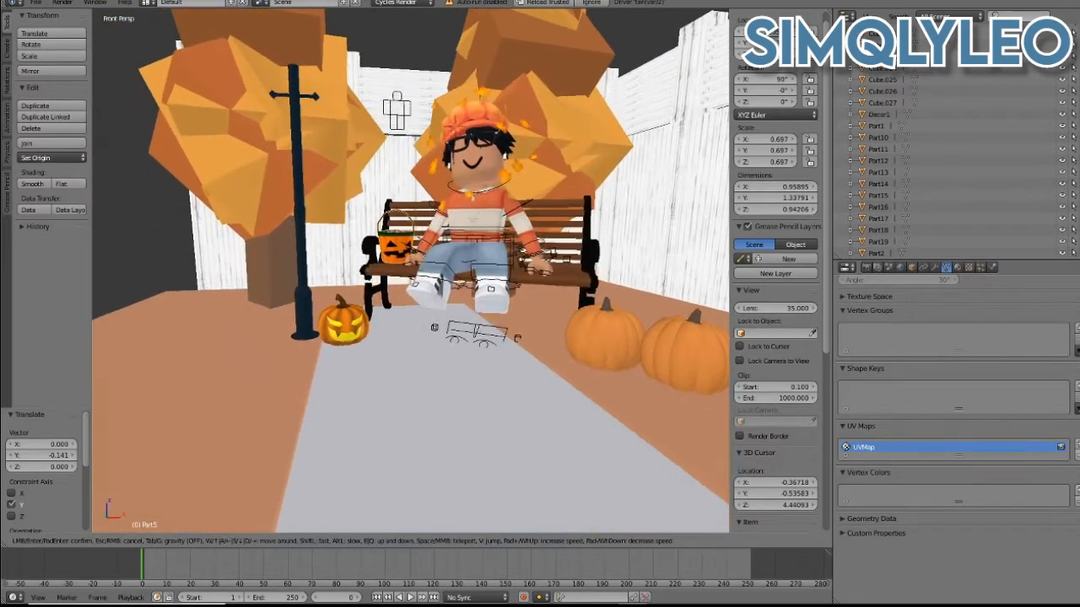
key(s)
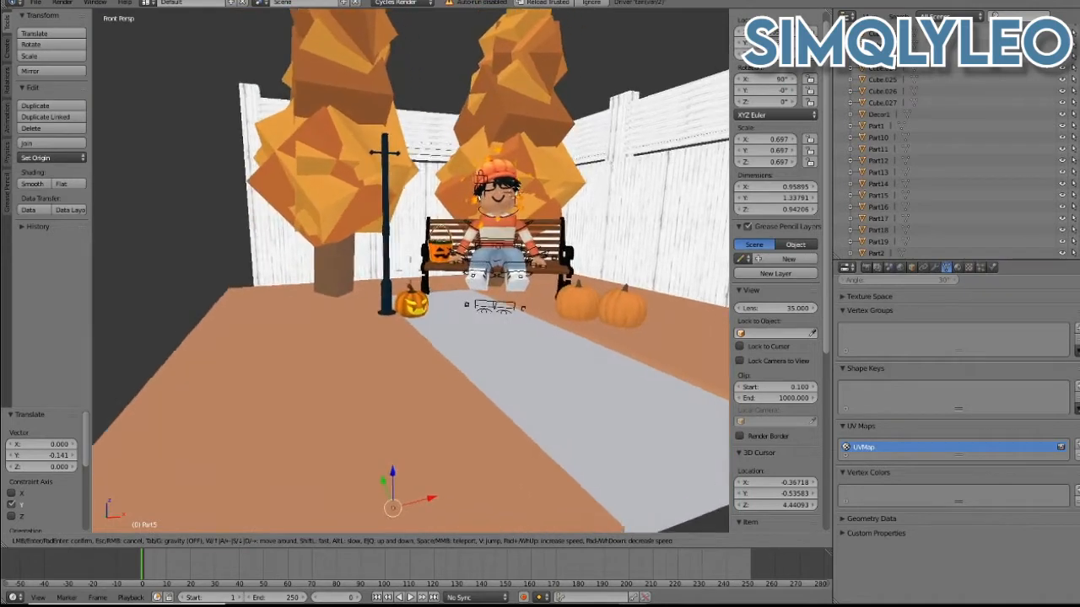
key(w)
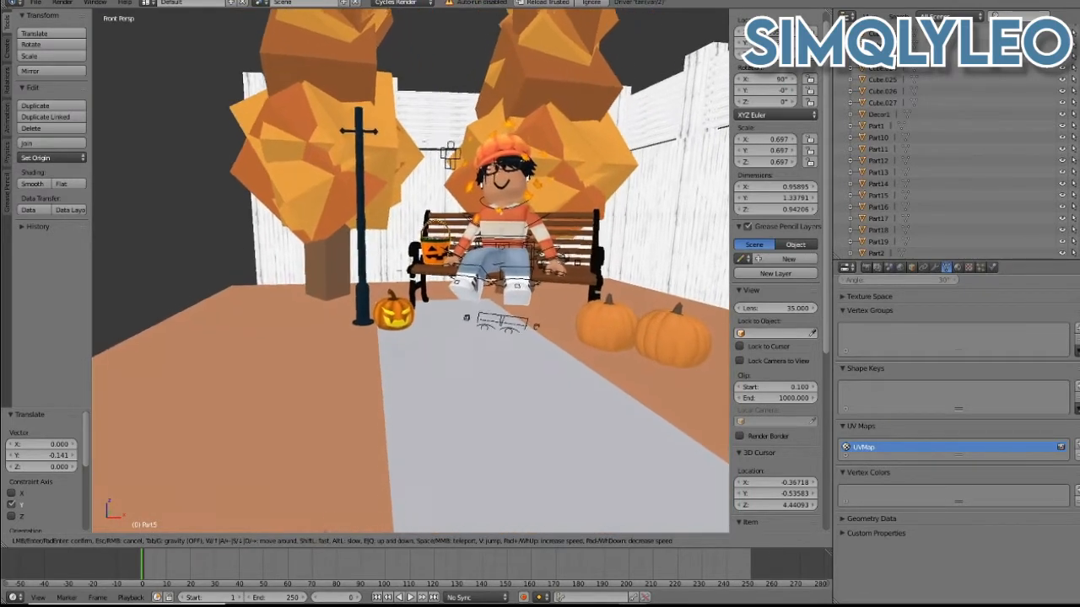
key(s)
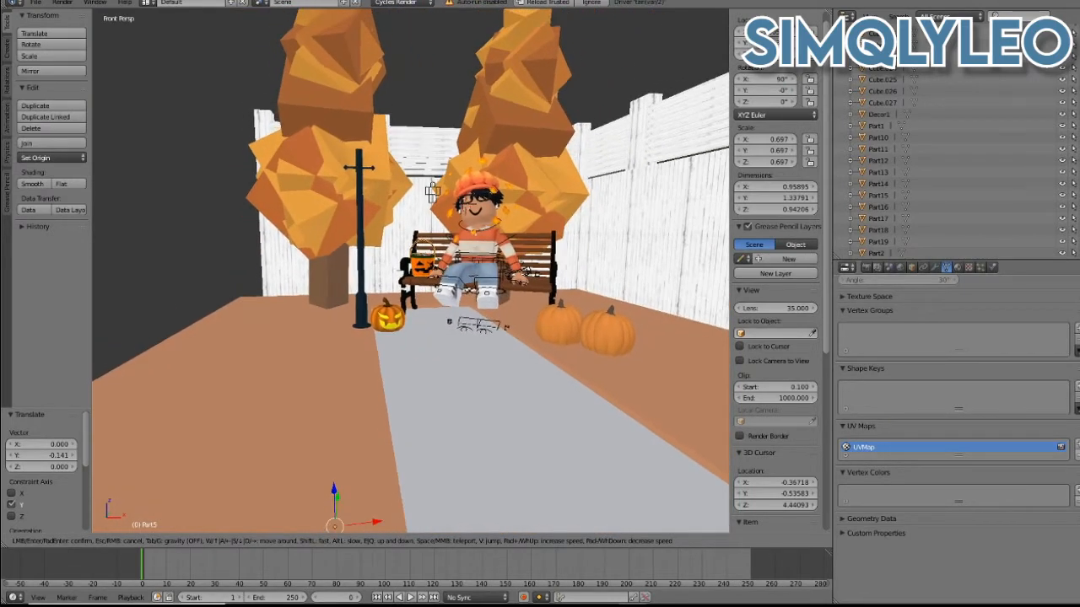
key(Return)
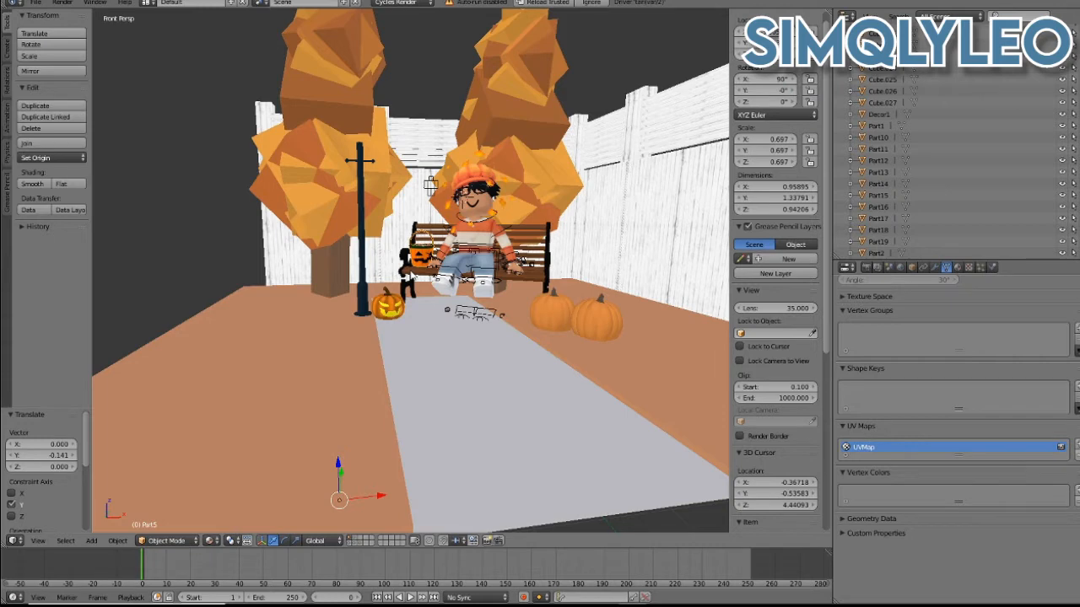
- Copy and paste the candy bucket in place, and set the copy's origin to its geometry
key(ctrl+c)
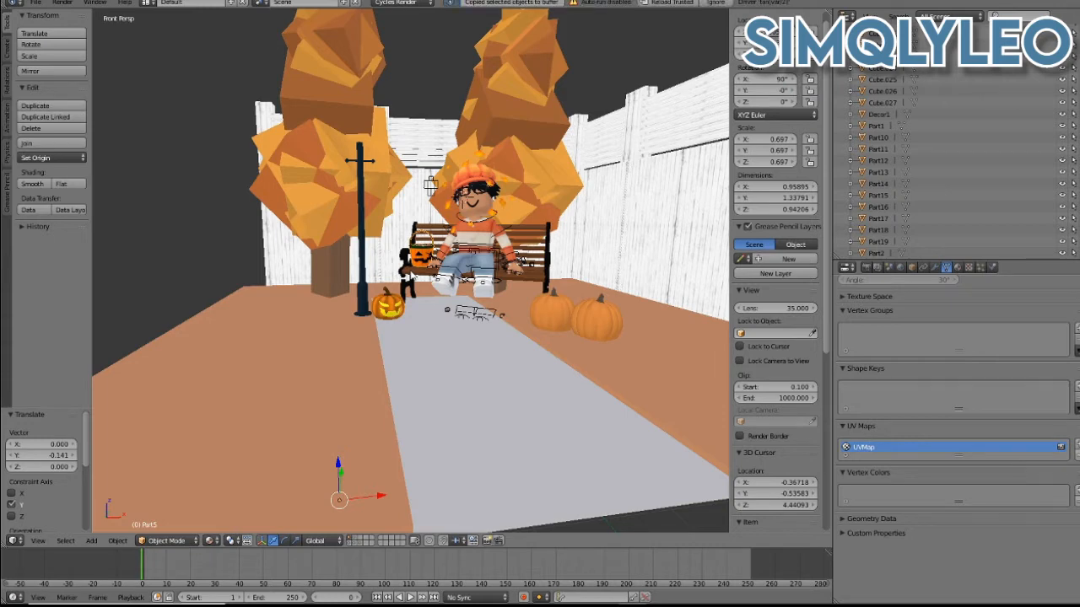
key(ctrl+v)
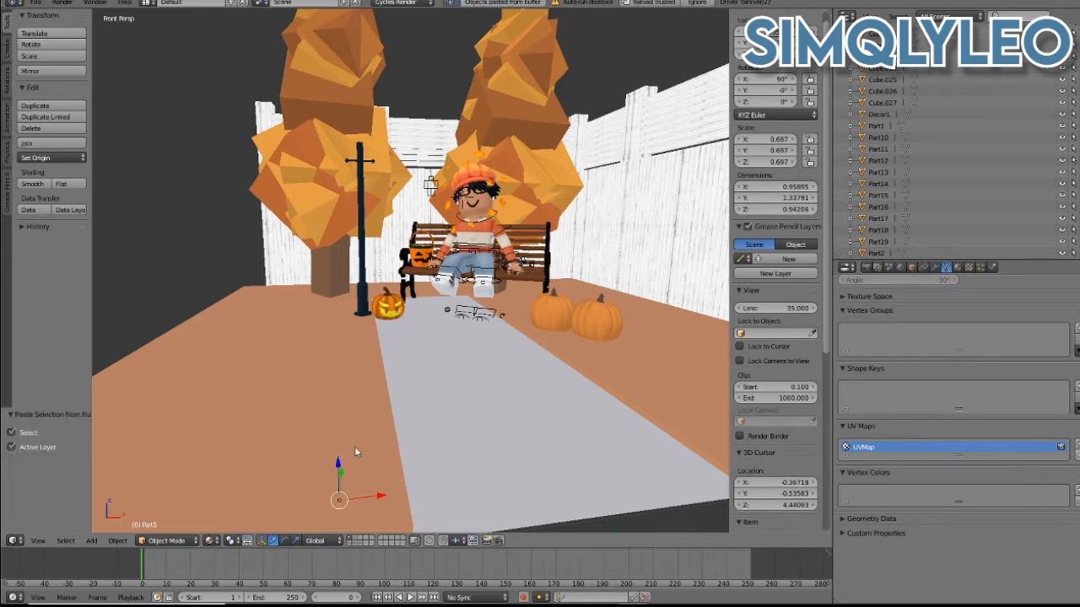
click(51, 159)
click(63, 195)
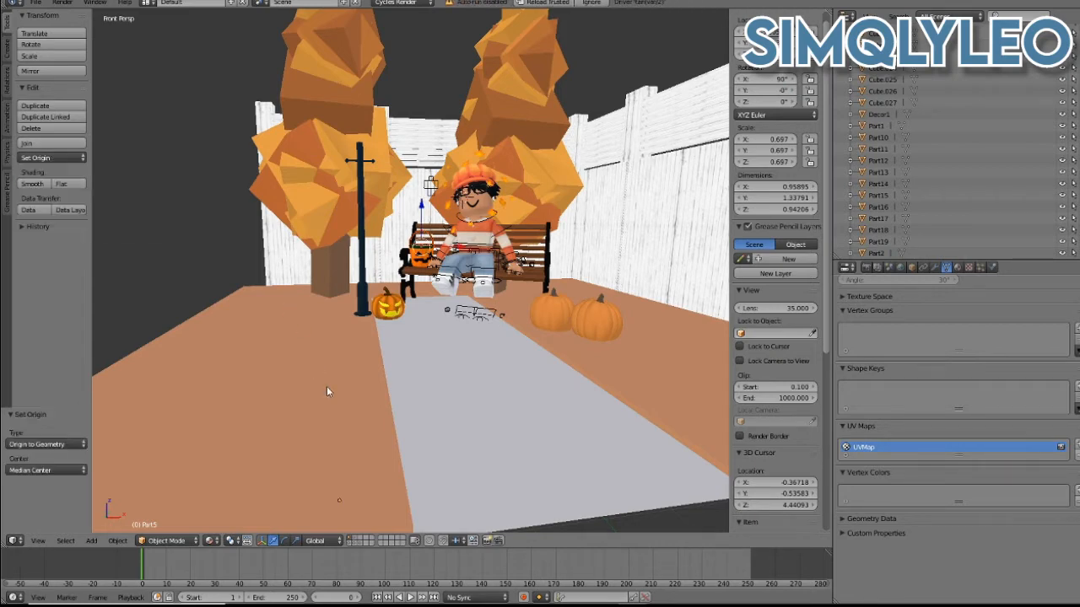
- Raise the bucket copy 1.363 along global Z above the original
key(g)
key(z)
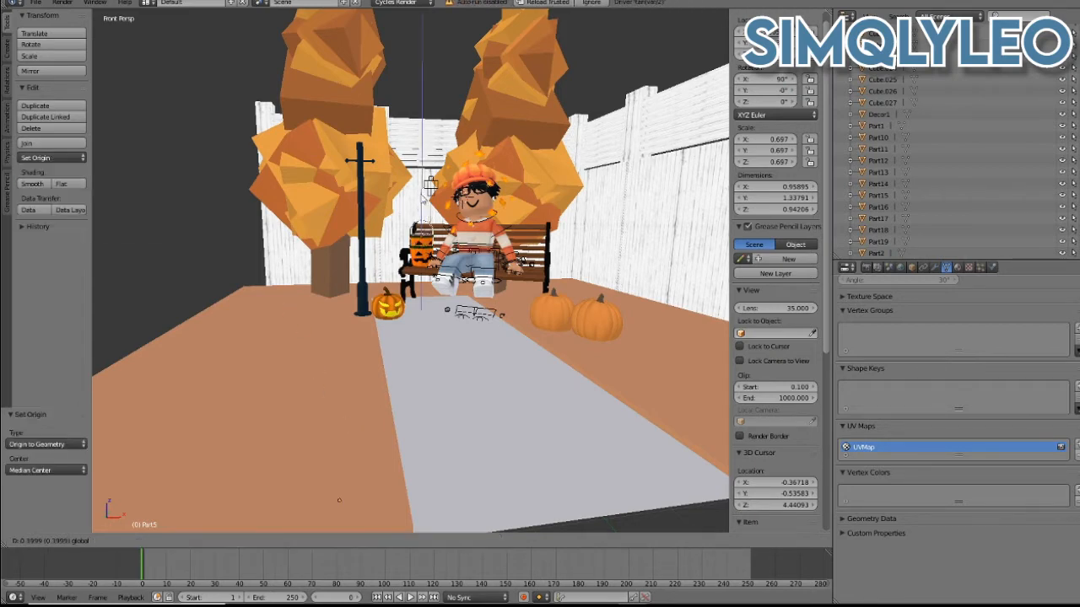
click(430, 179)
- Delete the original candy bucket on the bench seat and select the raised copy
key(shift+f)
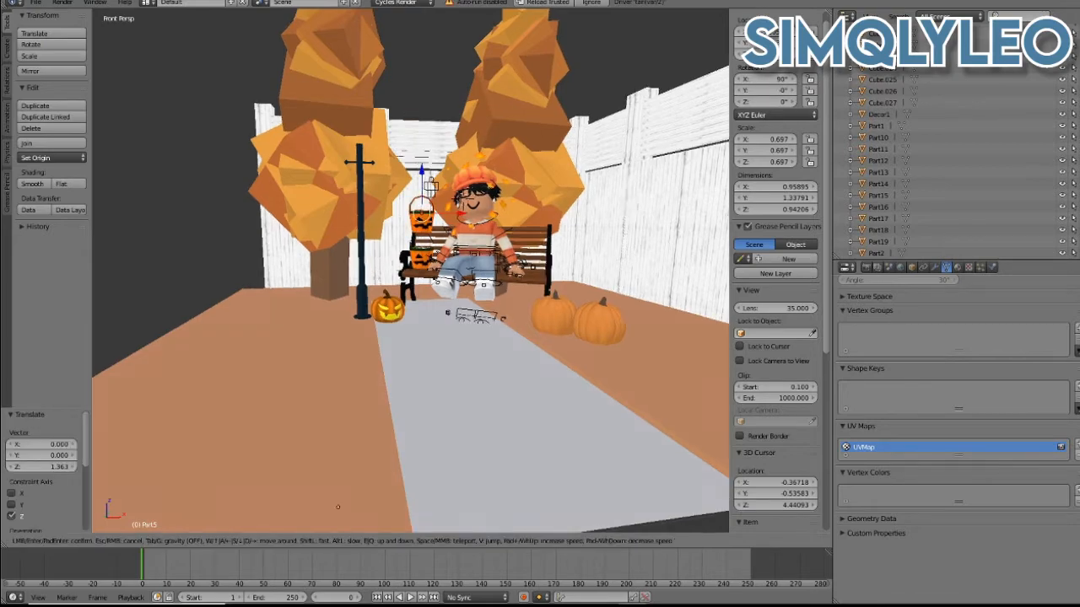
key(w)
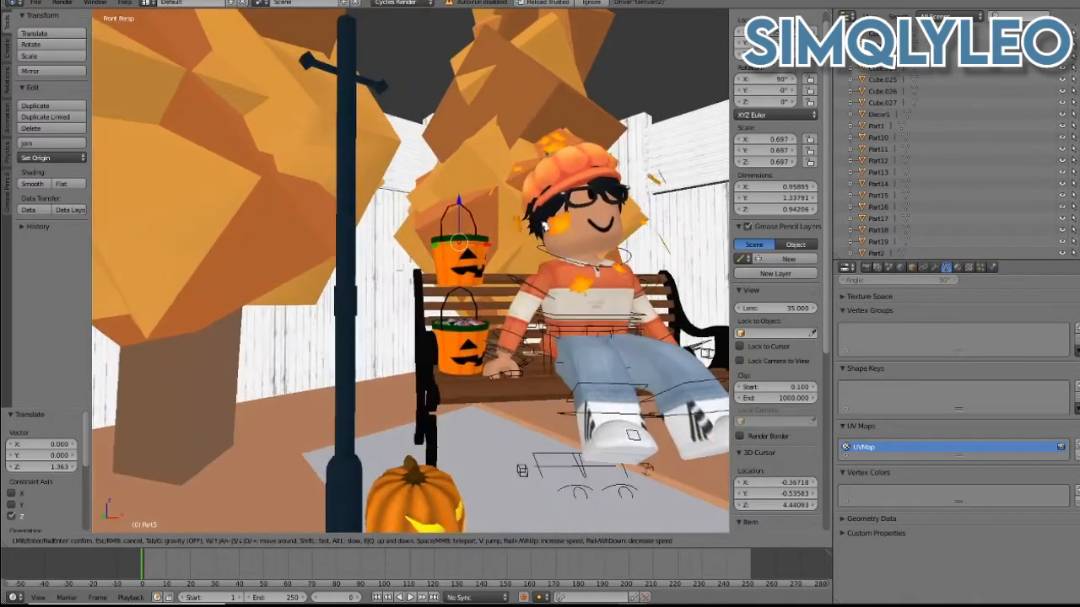
key(w)
key(s)
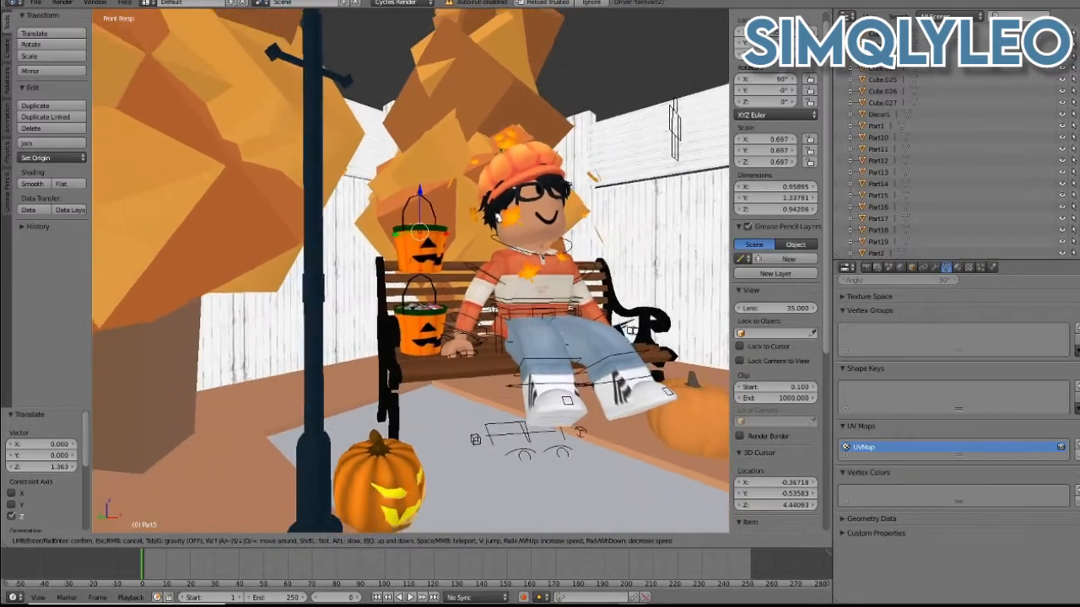
click(423, 337)
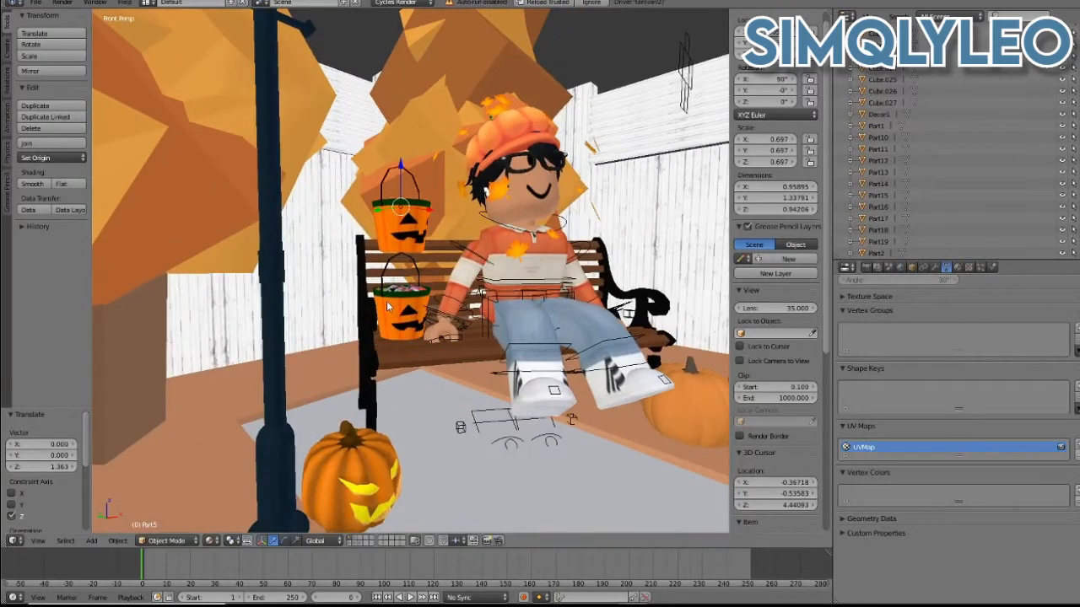
key(x)
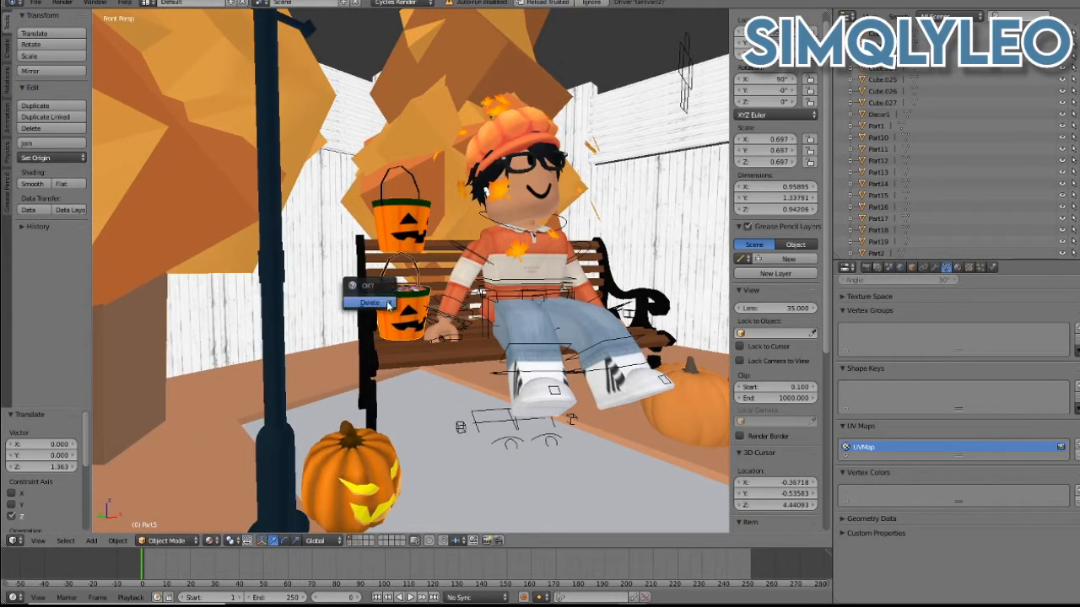
click(383, 303)
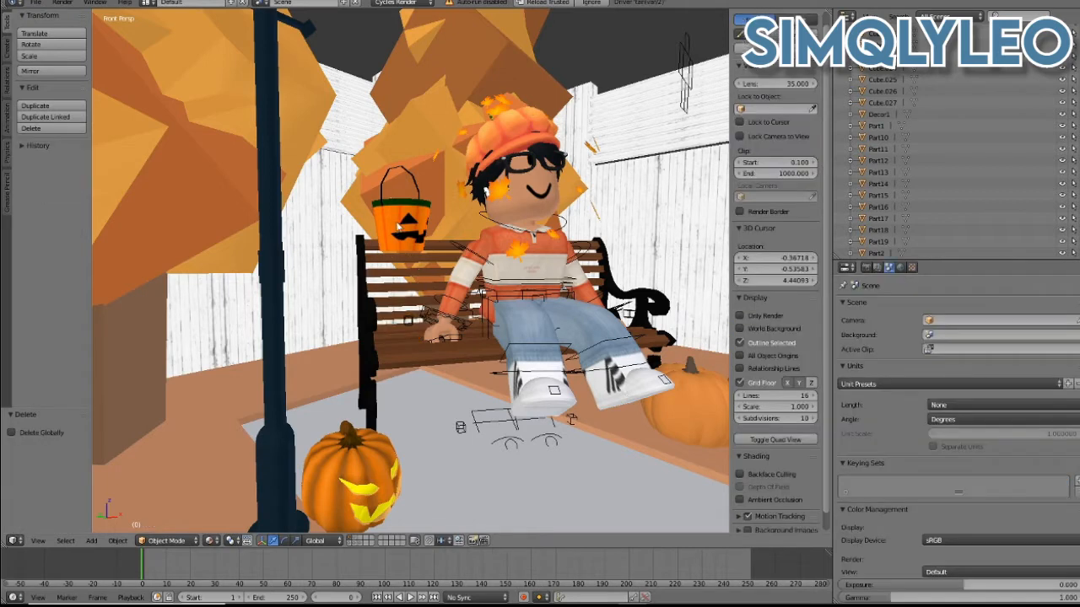
right_click(398, 227)
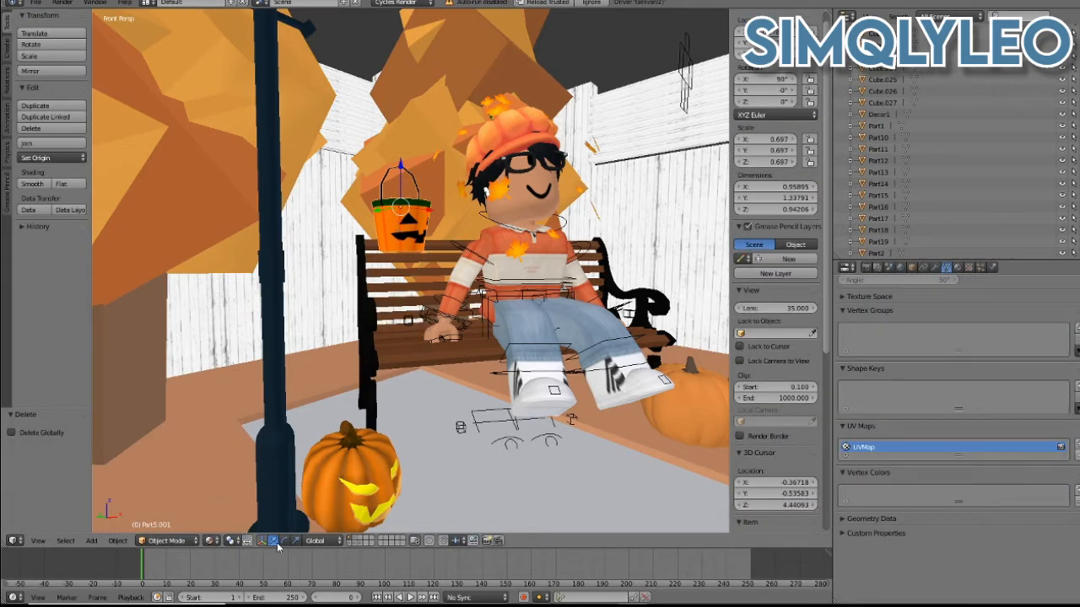
- Select the character's head object and scale it uniformly by 1.001
key(shift+f)
key(w)
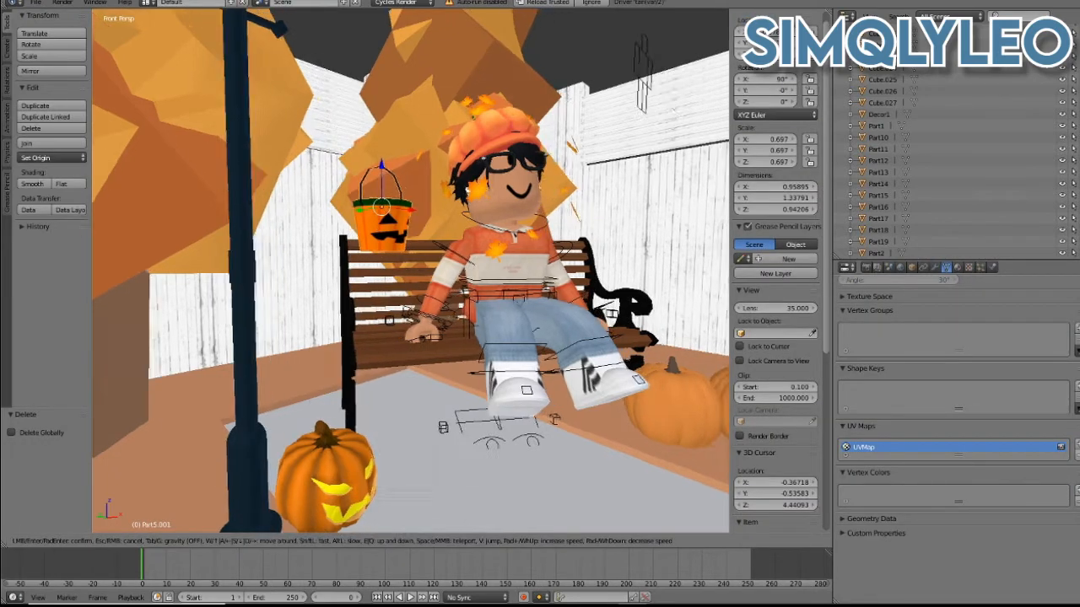
key(w)
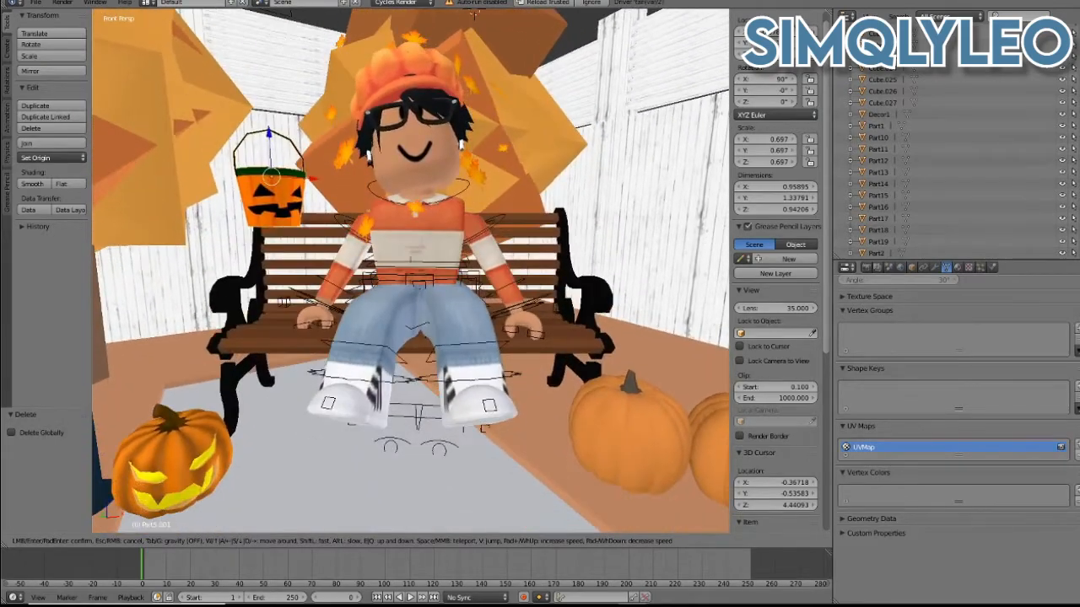
key(s)
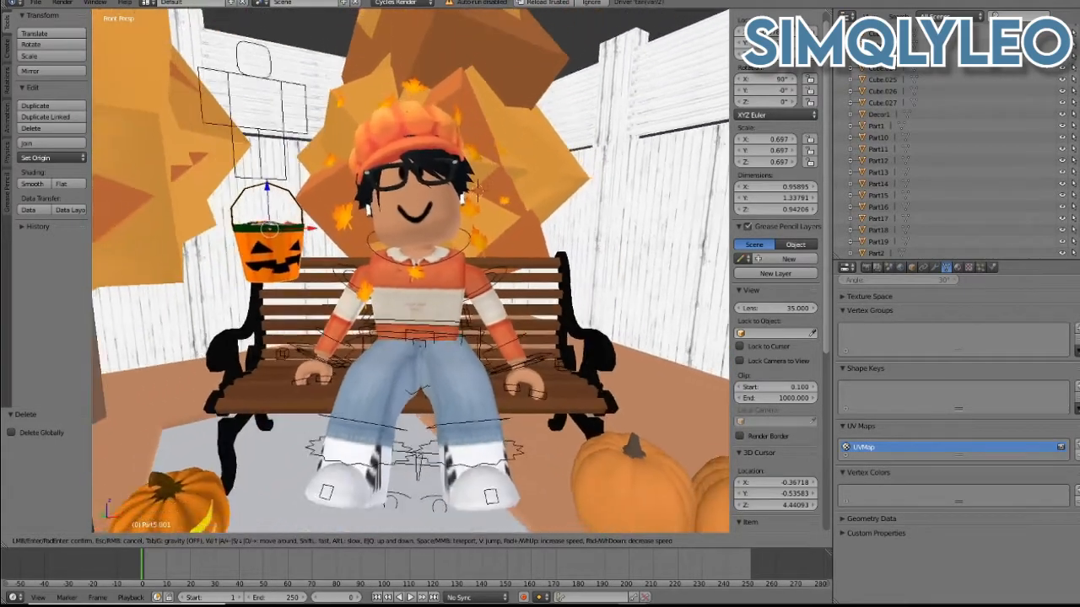
click(402, 280)
right_click(419, 188)
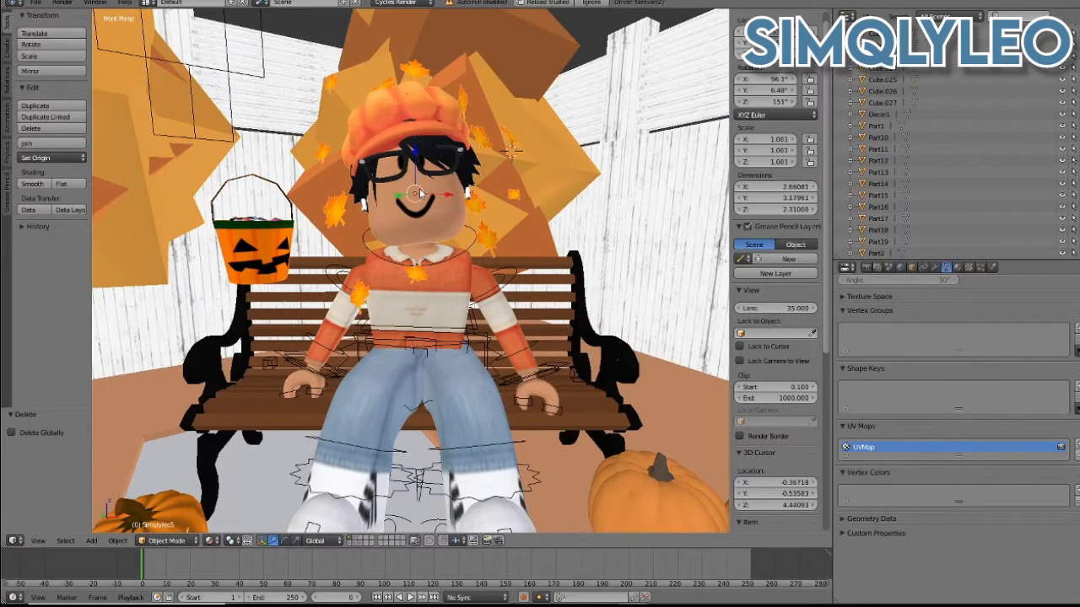
key(s)
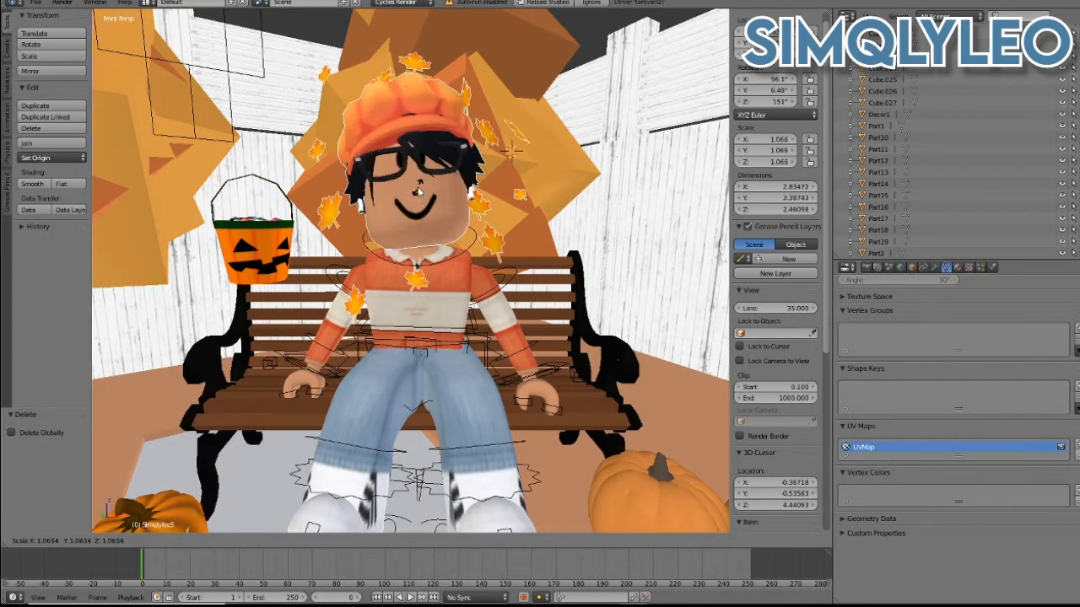
click(417, 192)
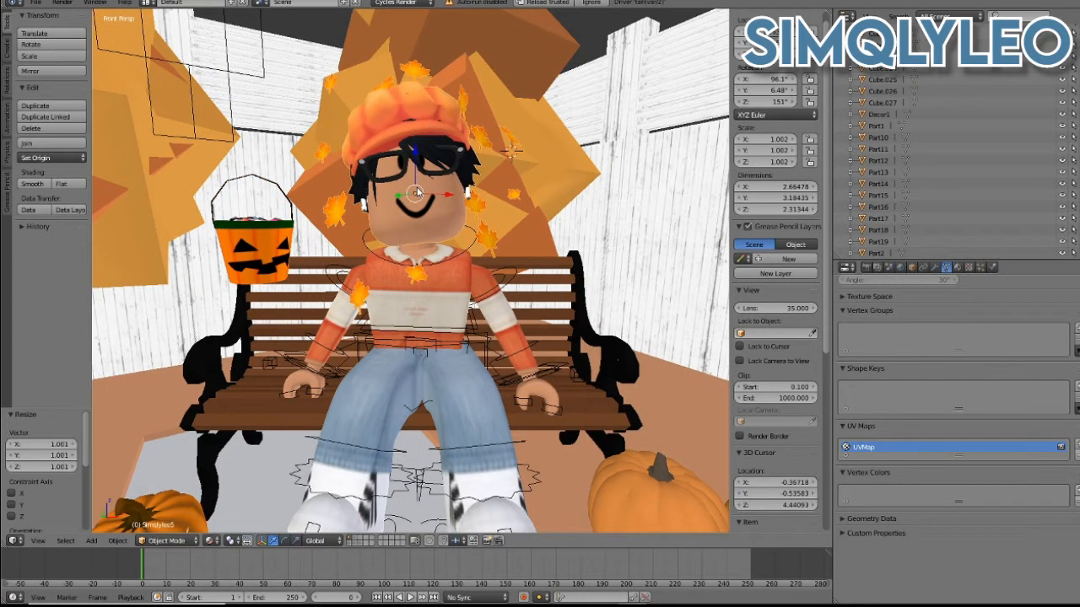
- Try freely rotating the upper arm bone of the character's right arm, beside the candy bucket, and clear its rotation
key(shift+f)
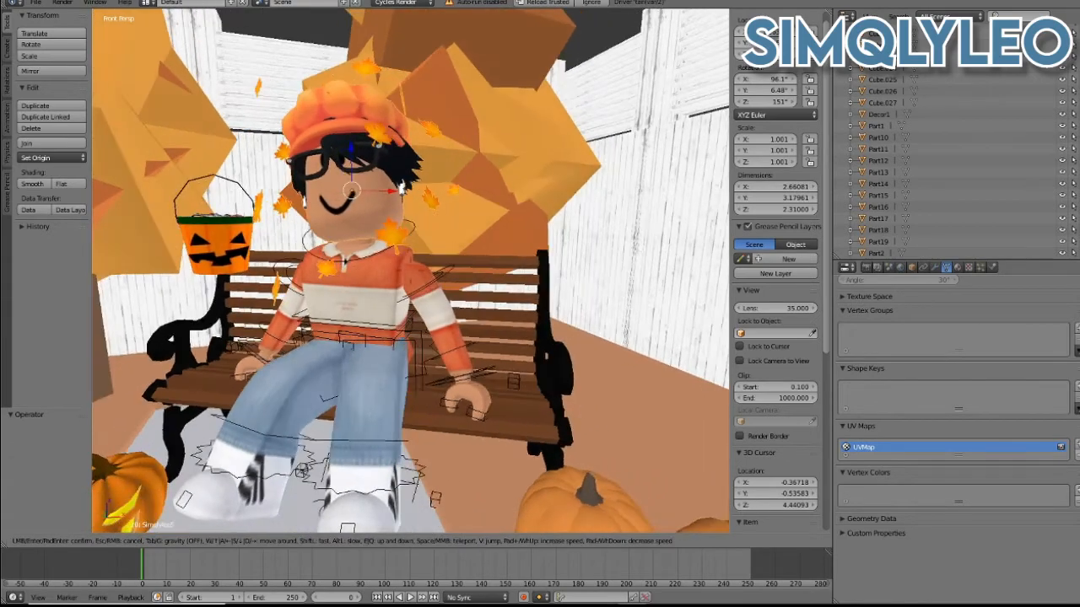
key(w)
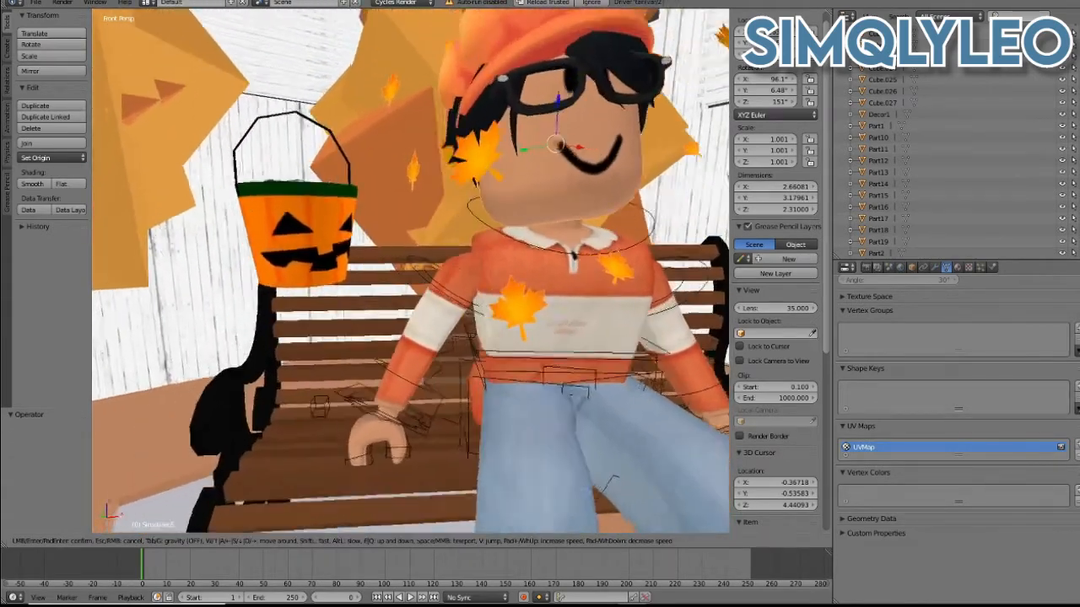
key(w)
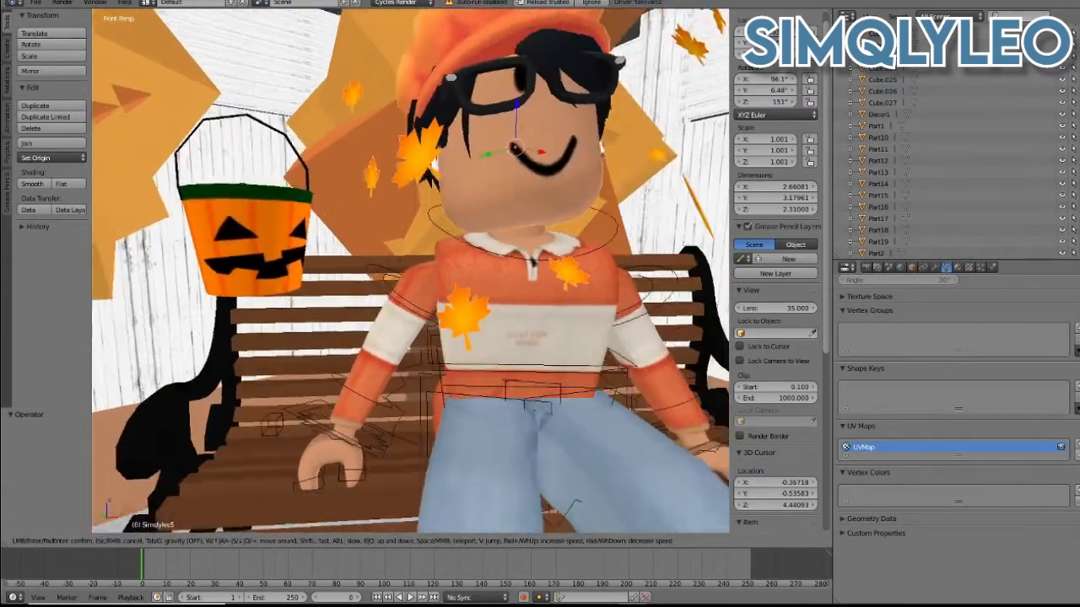
click(393, 276)
right_click(387, 275)
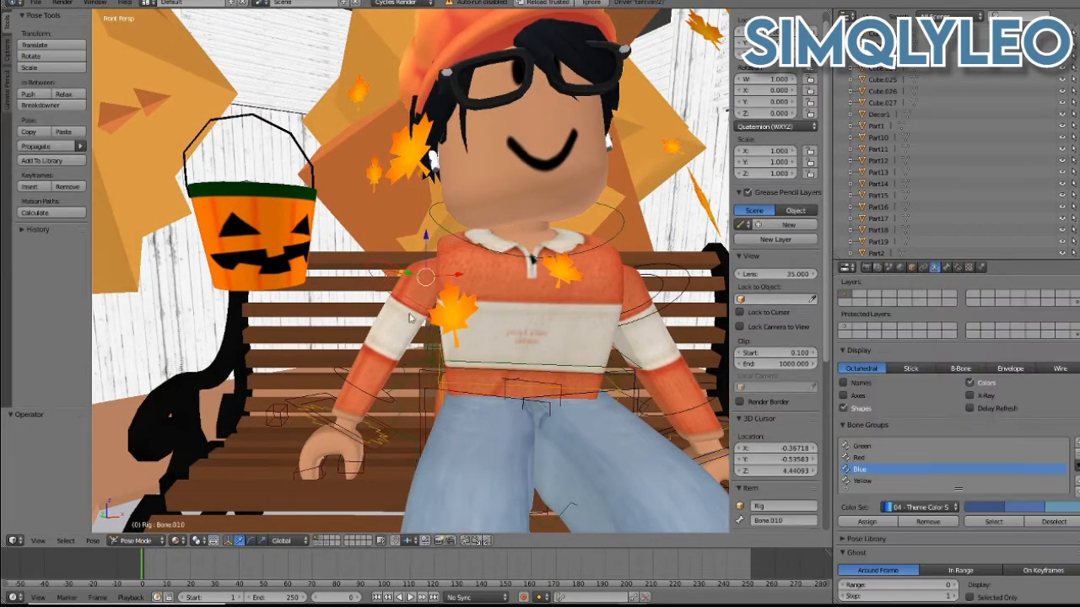
key(ctrl+Tab)
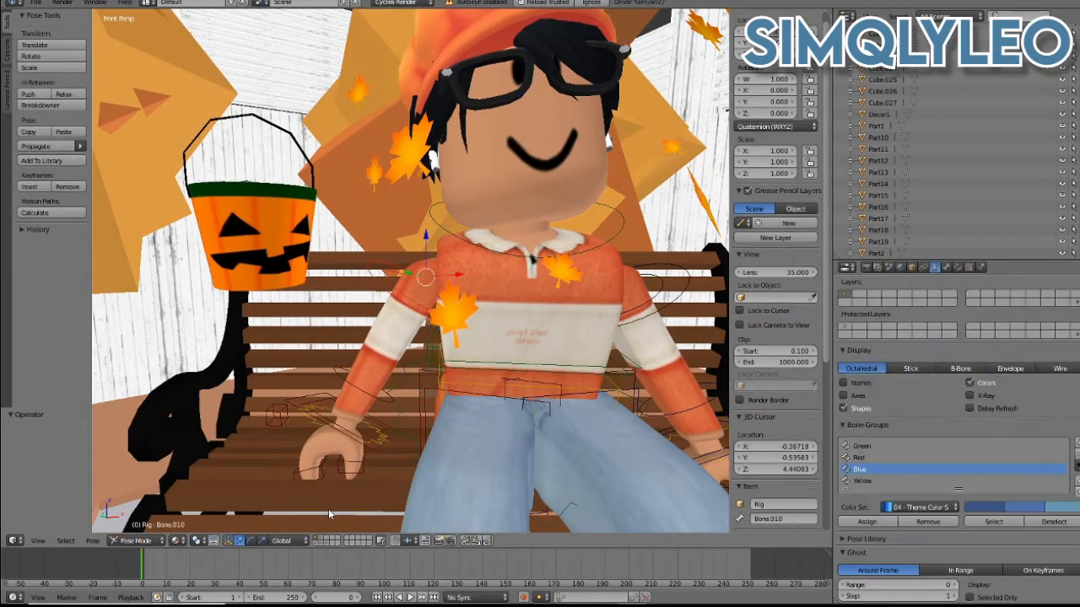
click(250, 540)
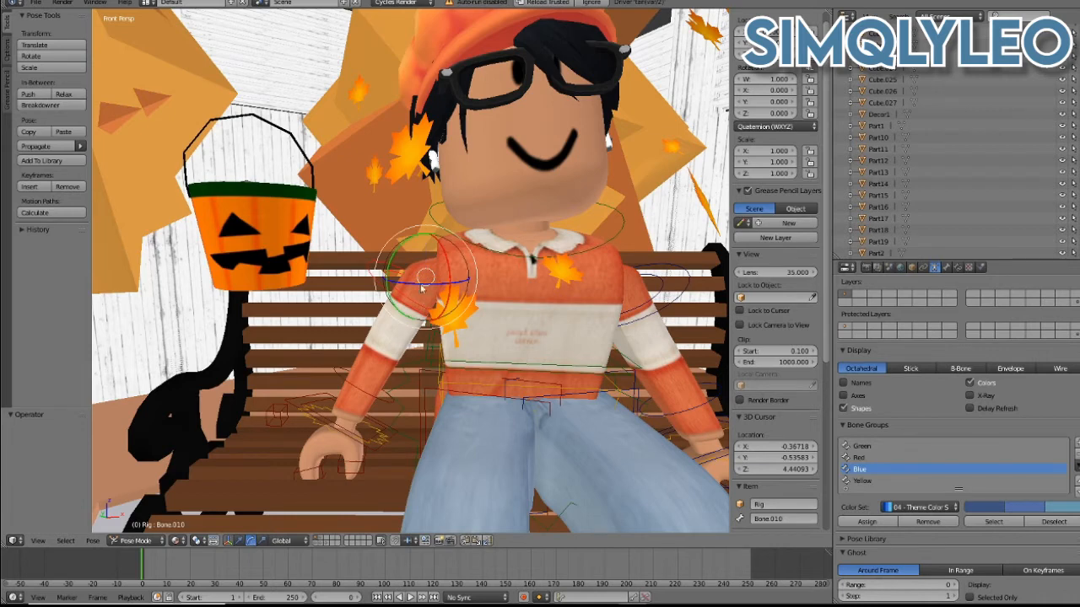
drag(428, 279, 421, 212)
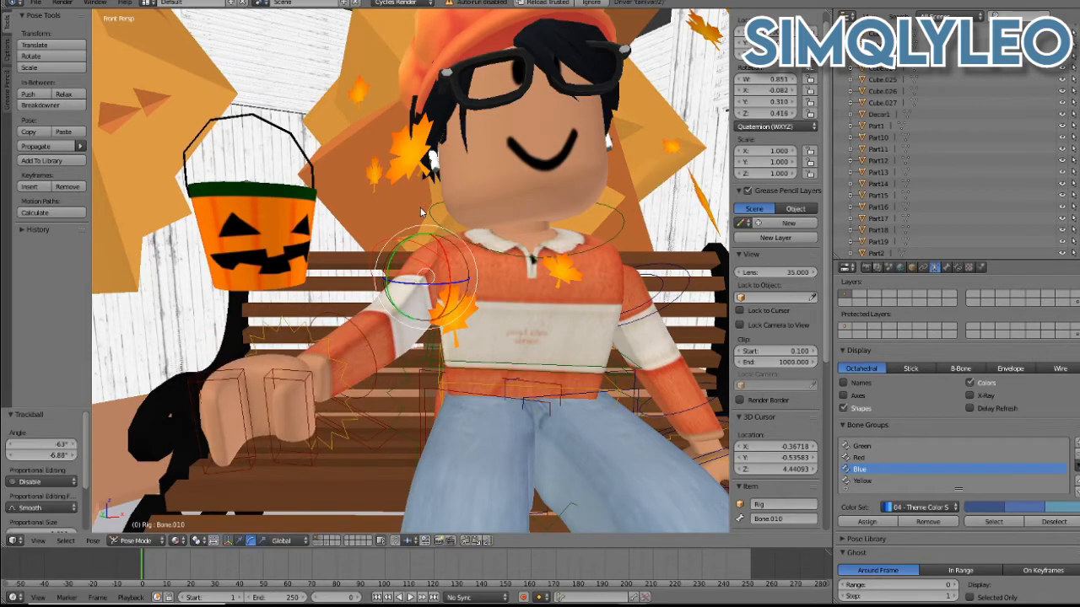
key(alt+r)
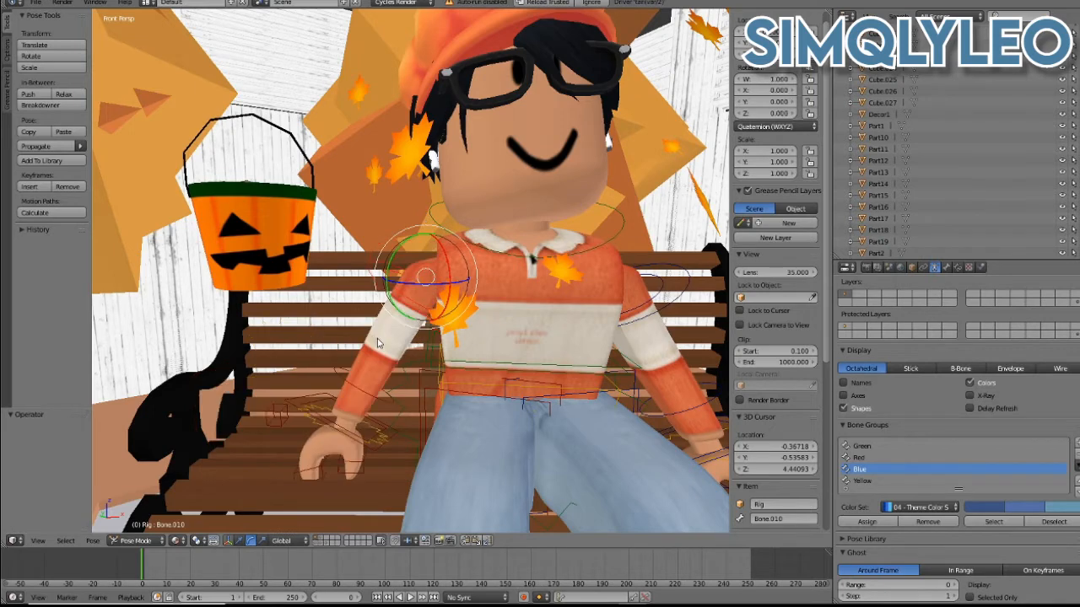
- Try rotating the forearm bone of the character's right arm and clear its rotation
right_click(384, 404)
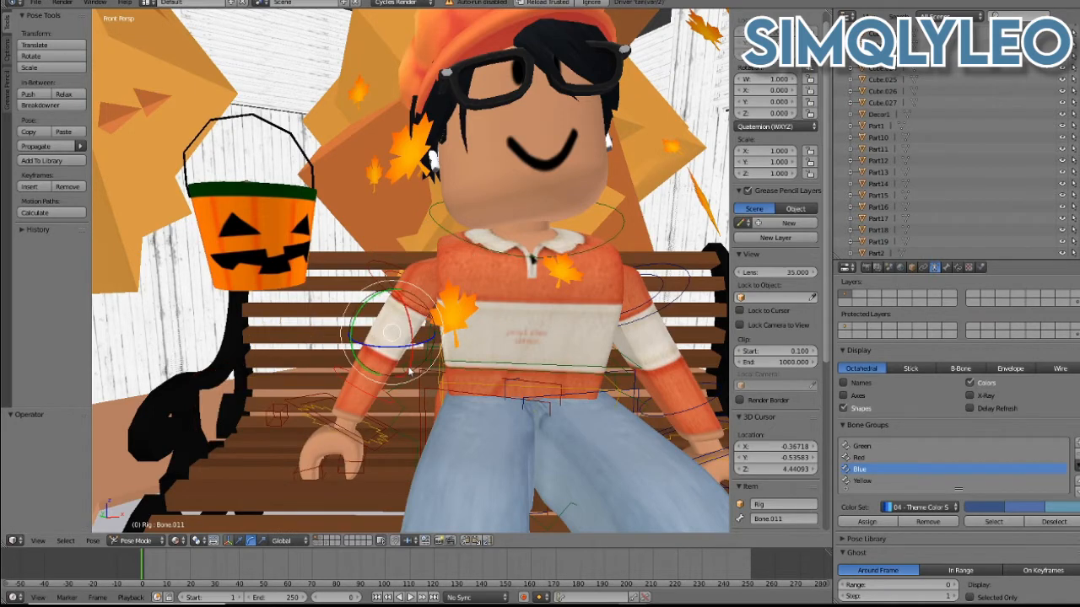
drag(397, 333, 389, 307)
key(alt+r)
- Rotate the hand bone of the character's right arm 14.7° around the global Y axis
right_click(322, 426)
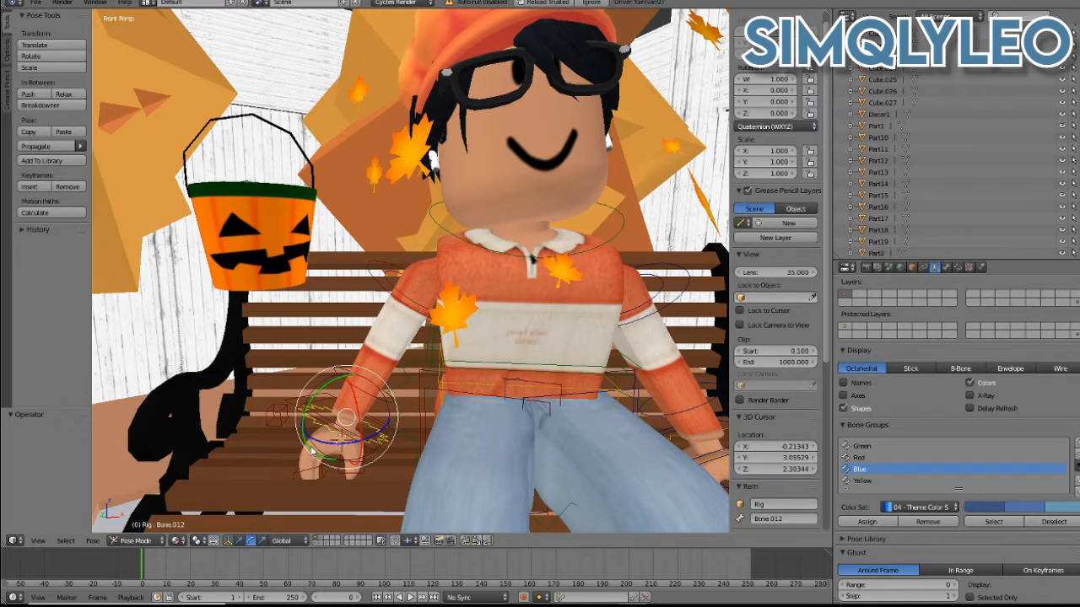
drag(312, 449, 306, 444)
key(r)
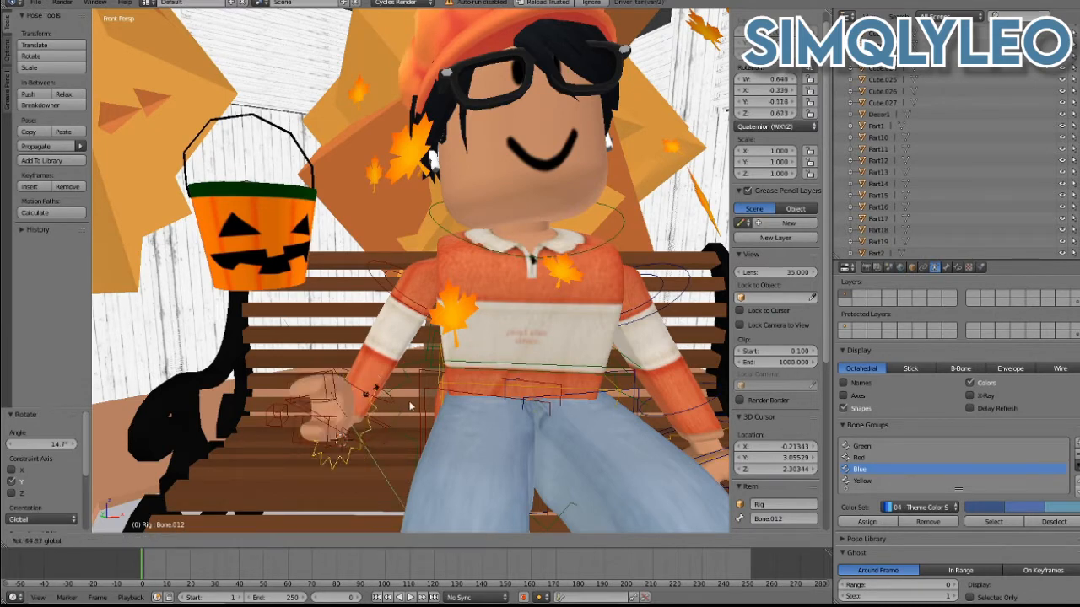
click(311, 456)
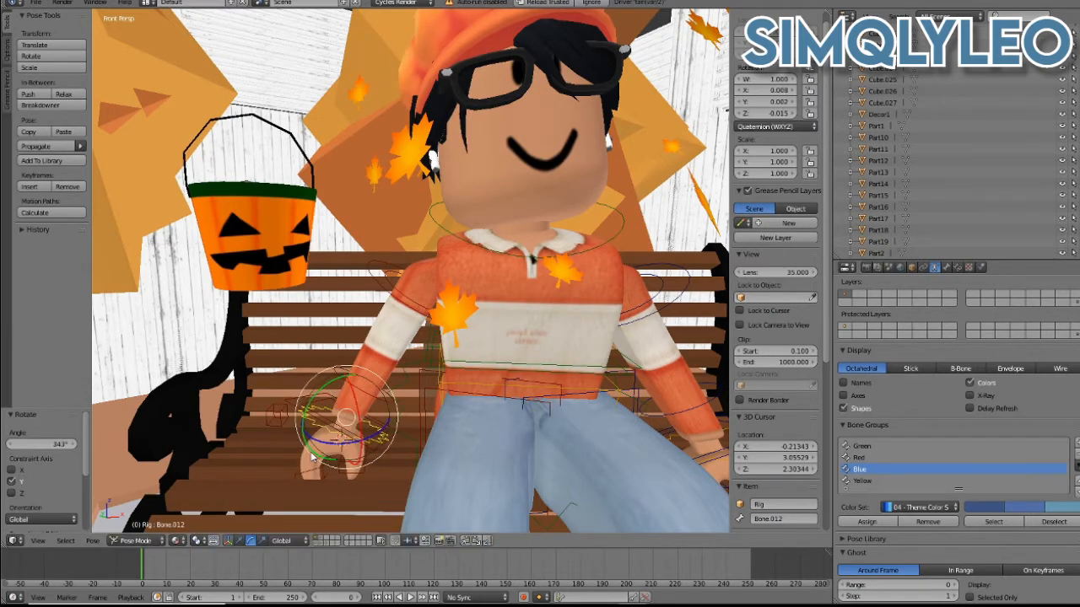
drag(311, 457, 329, 455)
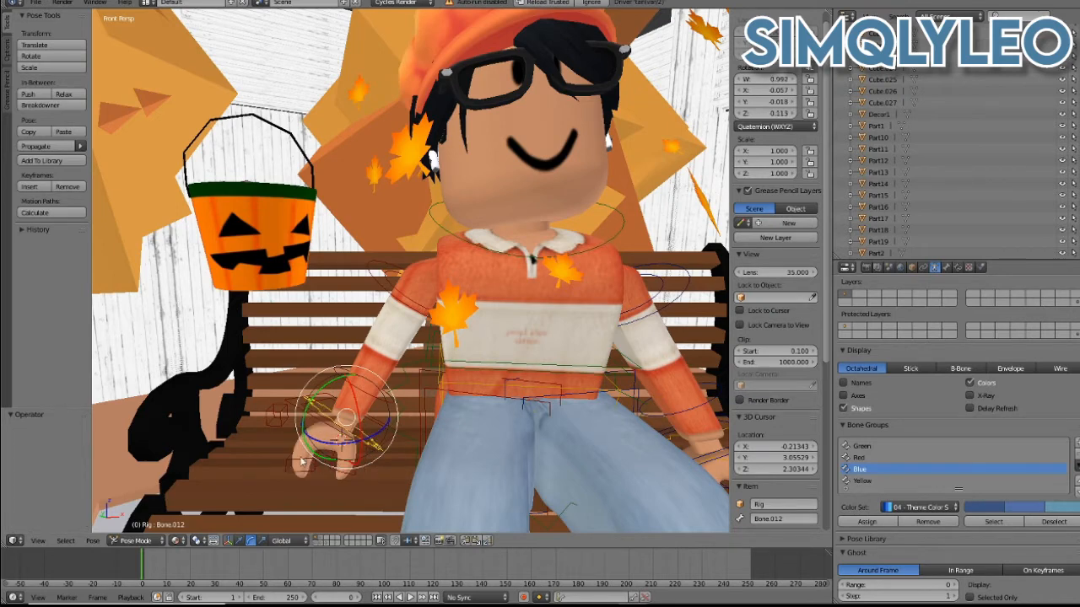
- Try rotating the finger bone of the character's right hand 131° around global Y, and undo it
right_click(301, 462)
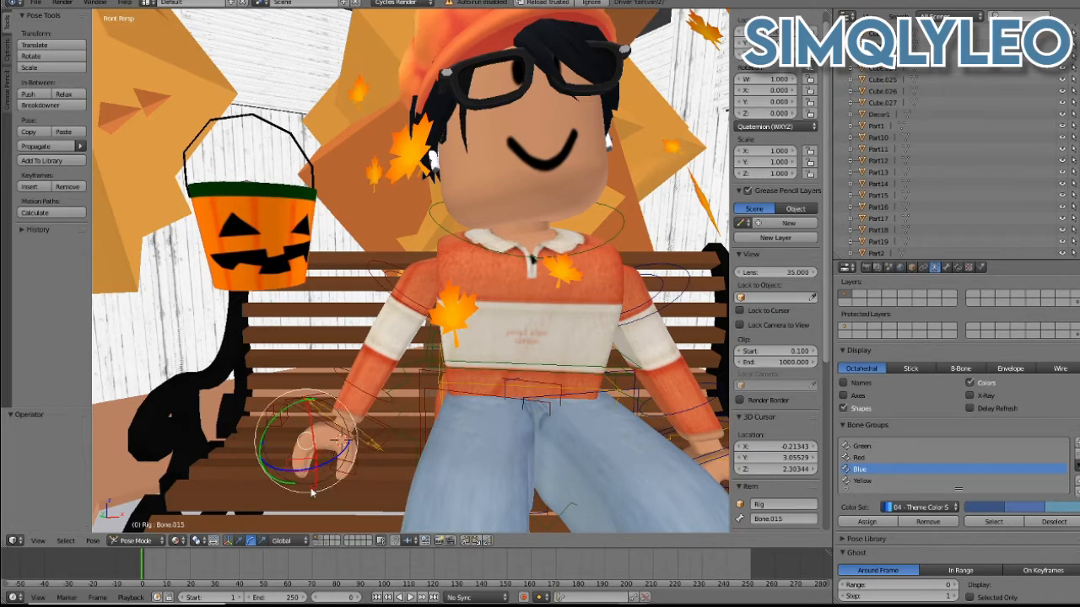
key(g)
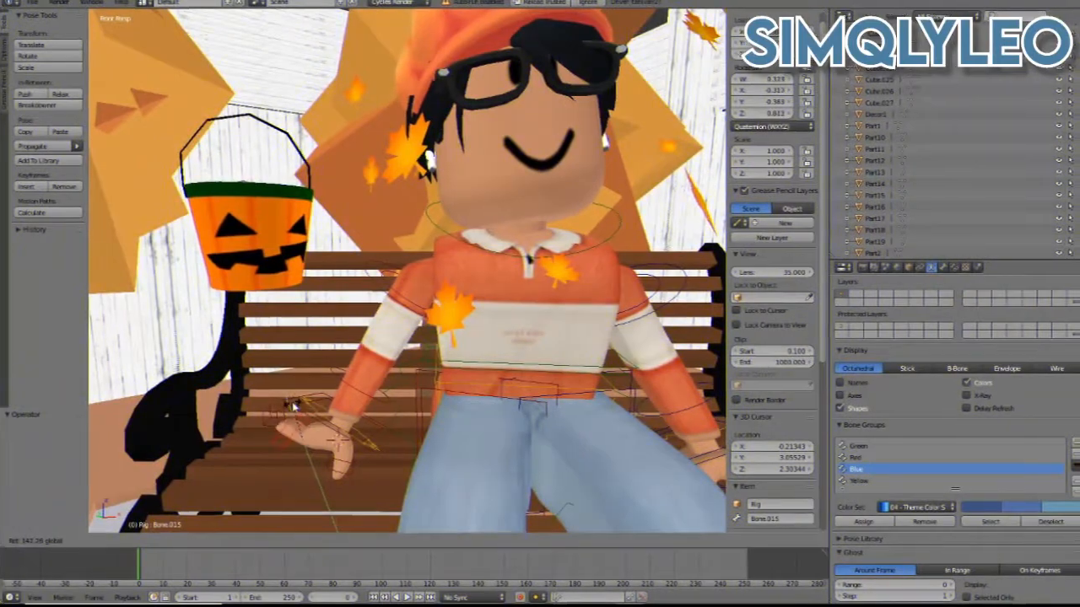
click(246, 473)
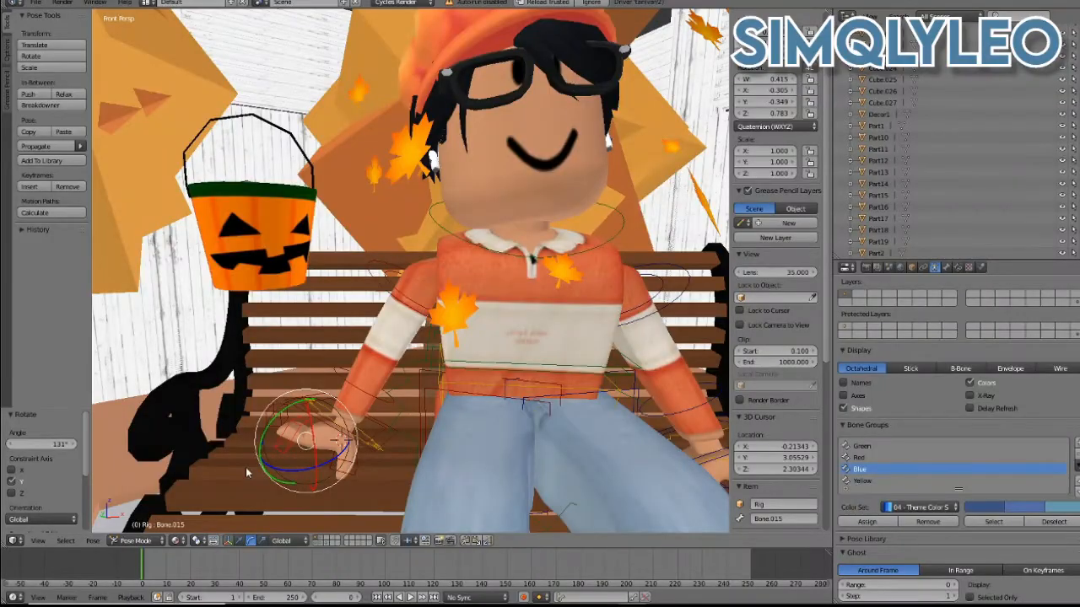
key(ctrl+z)
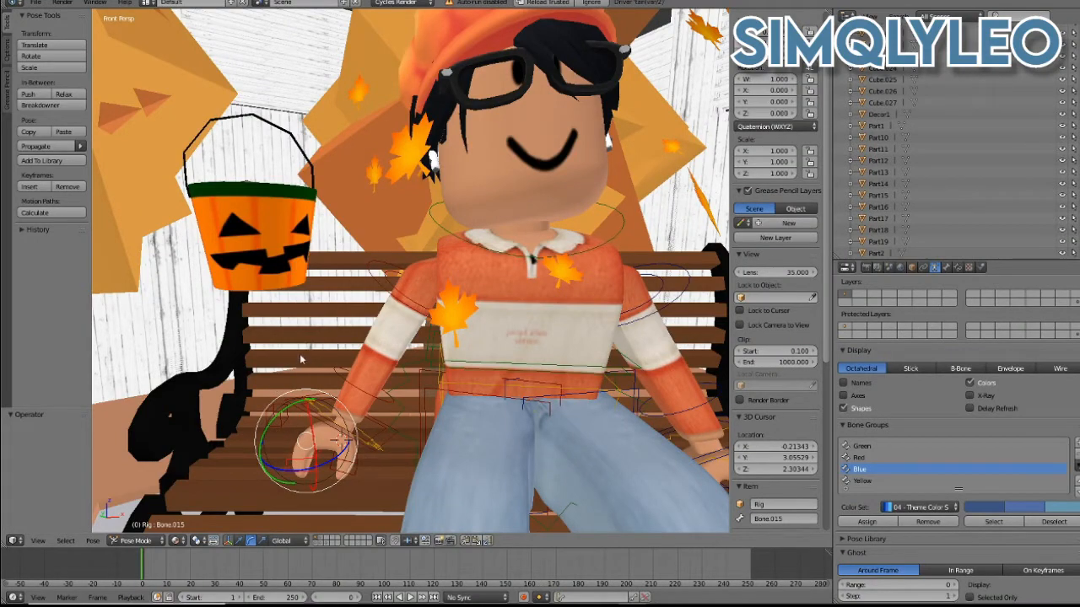
- Rotate the upper arm bone of the character's left arm 95.9° around global Y and adjust it with free rotation
key(shift+f)
key(s)
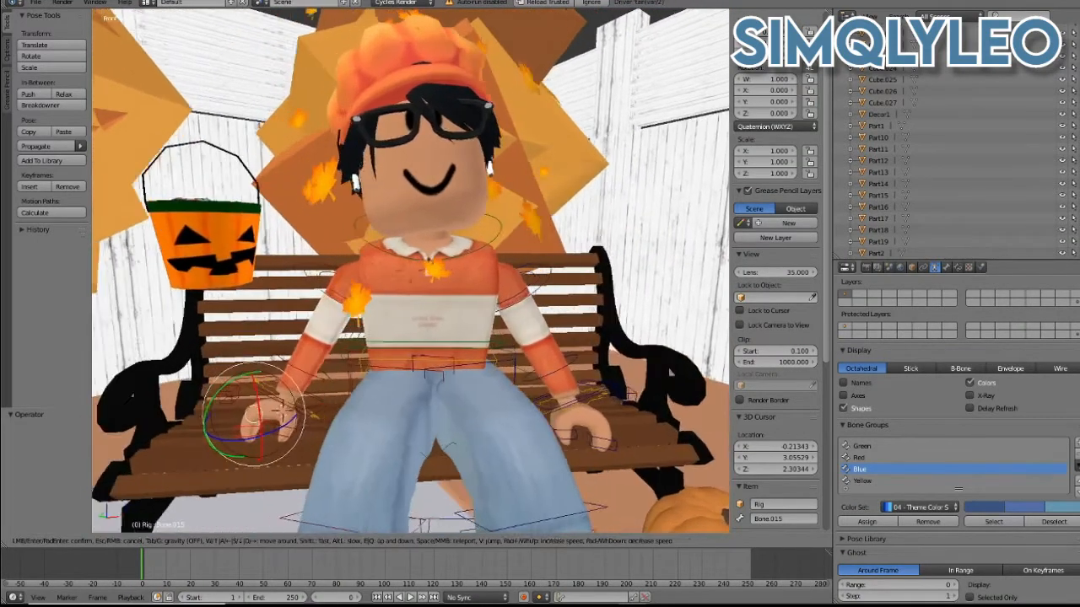
key(w)
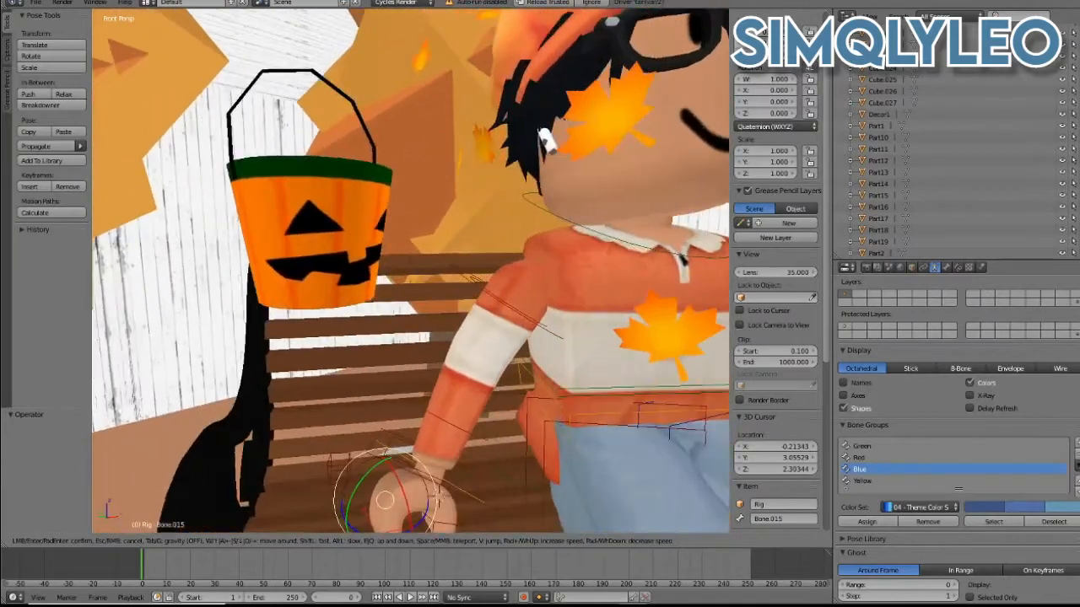
key(s)
key(w)
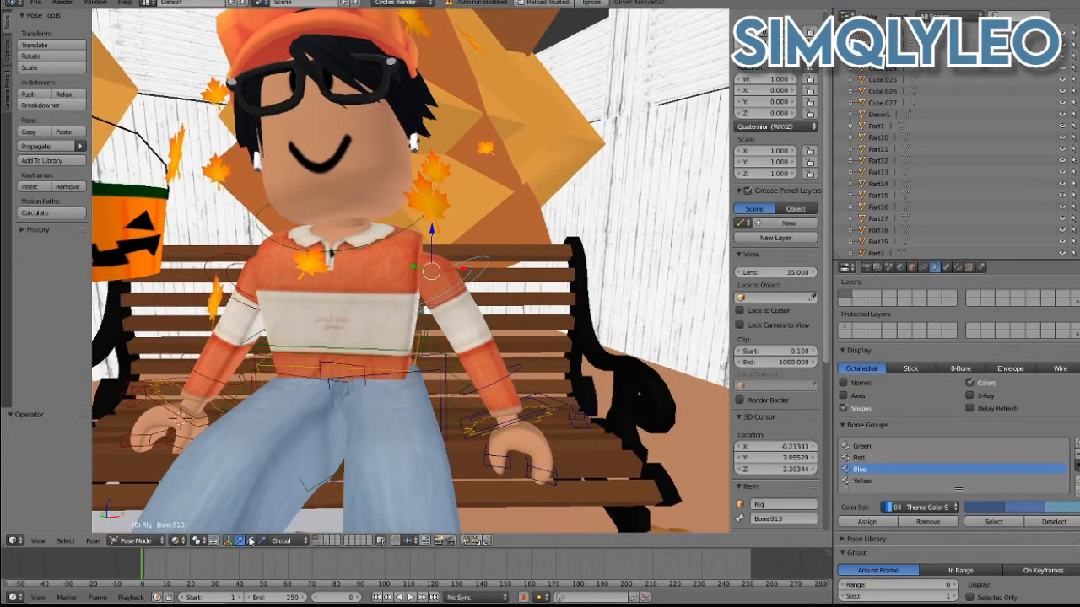
key(r)
key(r)
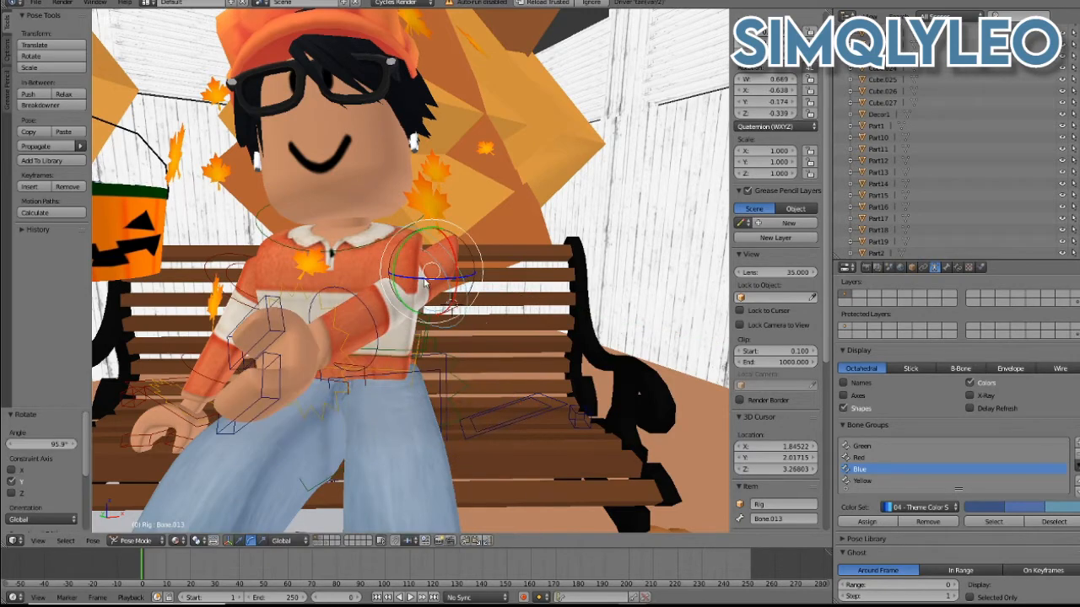
drag(442, 268, 435, 302)
- Bend the forearm bone of the character's left arm with a free trackball rotation of -39.5° and -43°
right_click(486, 312)
key(shift+f)
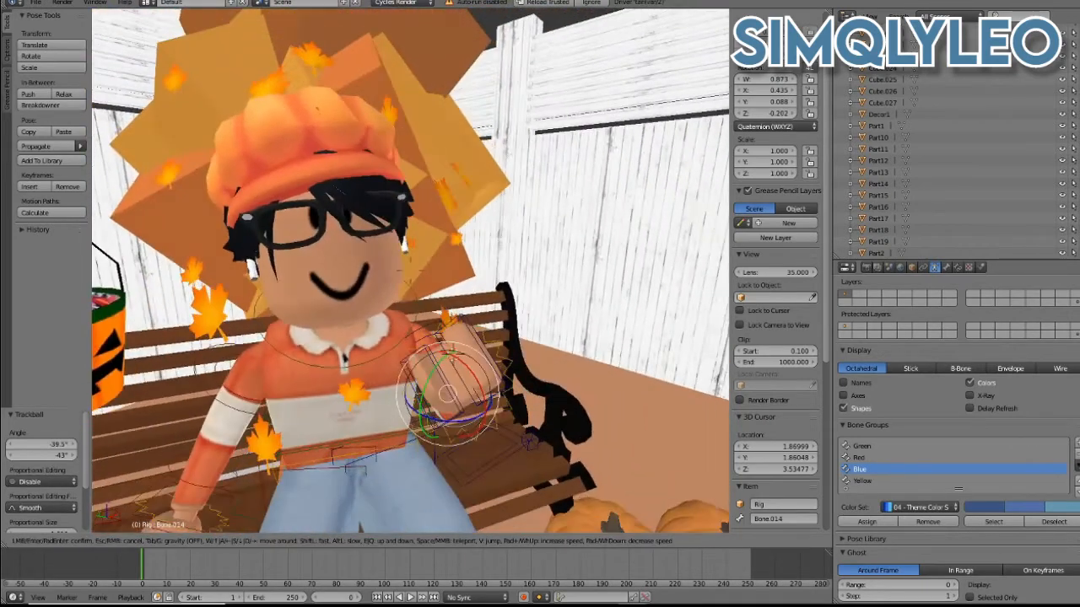
key(Return)
- Select the left upper arm bone and turn it around the global Y axis, finishing with a -28.8° rotation
right_click(428, 408)
key(r)
key(y)
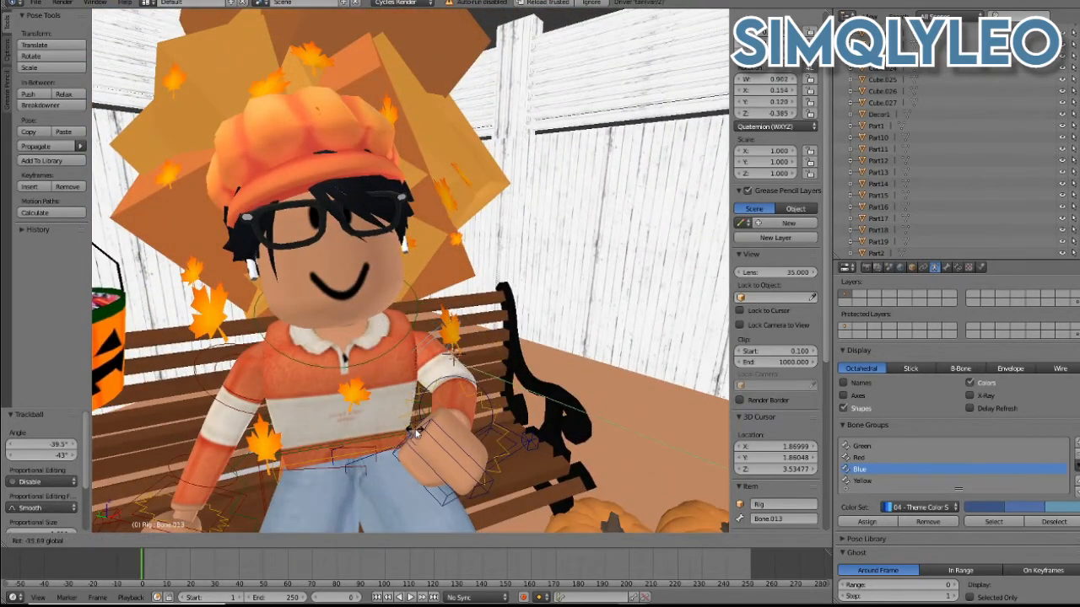
click(424, 426)
key(r)
key(y)
click(415, 427)
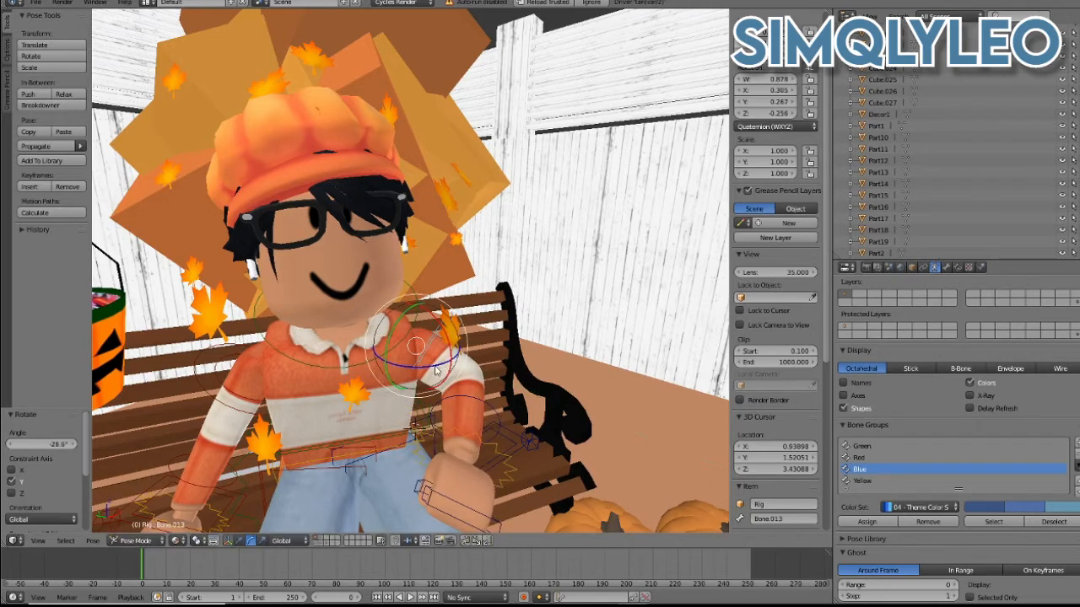
- Swing the left upper arm around the global Z axis to bring the forearm and hand in front of the lap
click(435, 369)
key(r)
key(y)
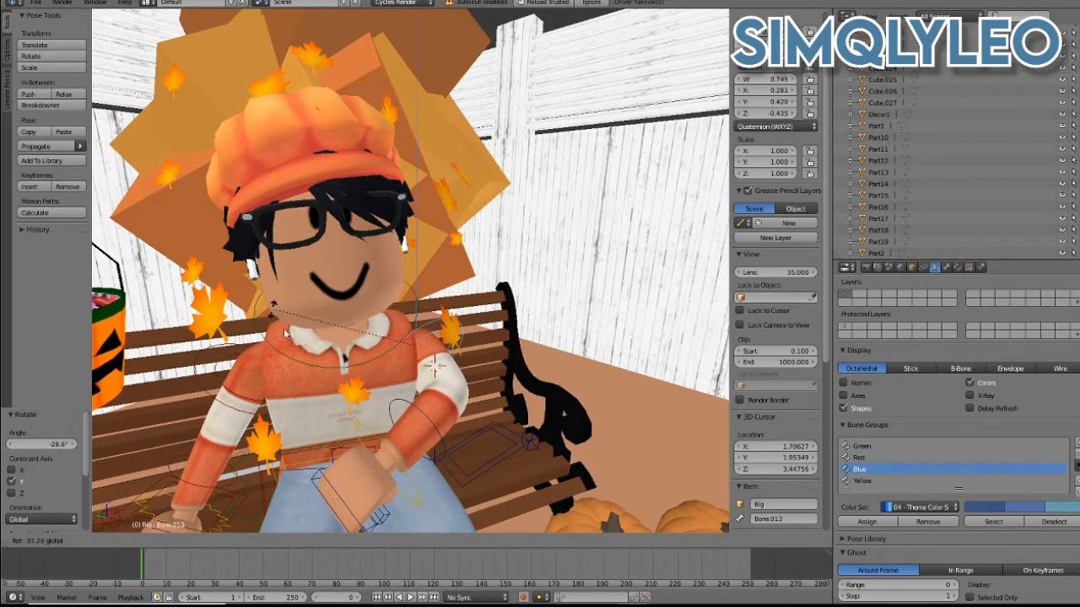
click(317, 368)
- Fine-tune the left upper arm bone with a -9.52° rotation around global Y
key(shift+f)
key(w)
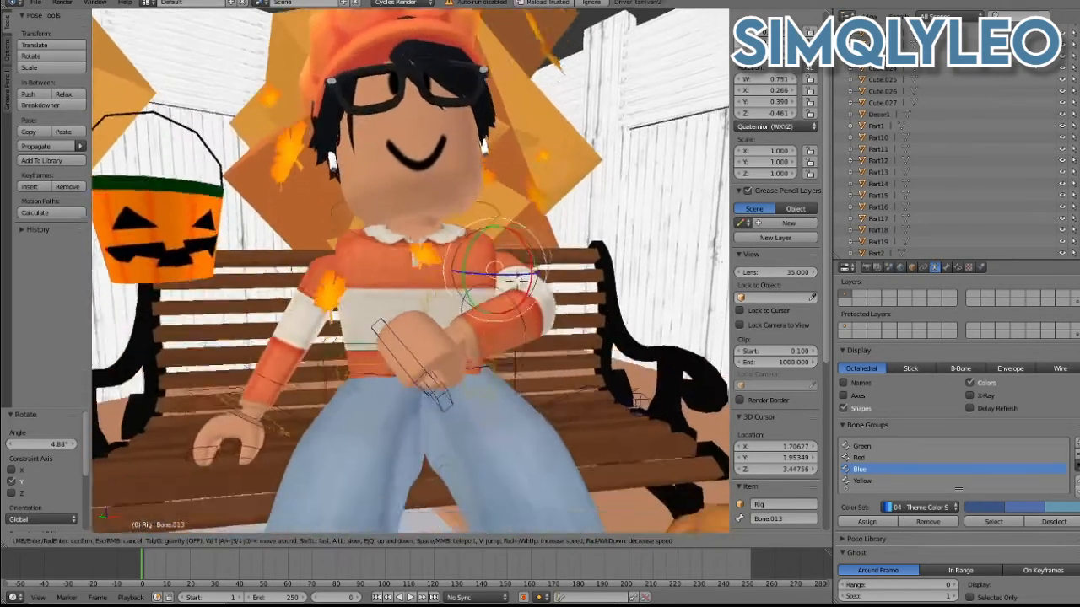
key(s)
click(435, 284)
drag(454, 327, 467, 330)
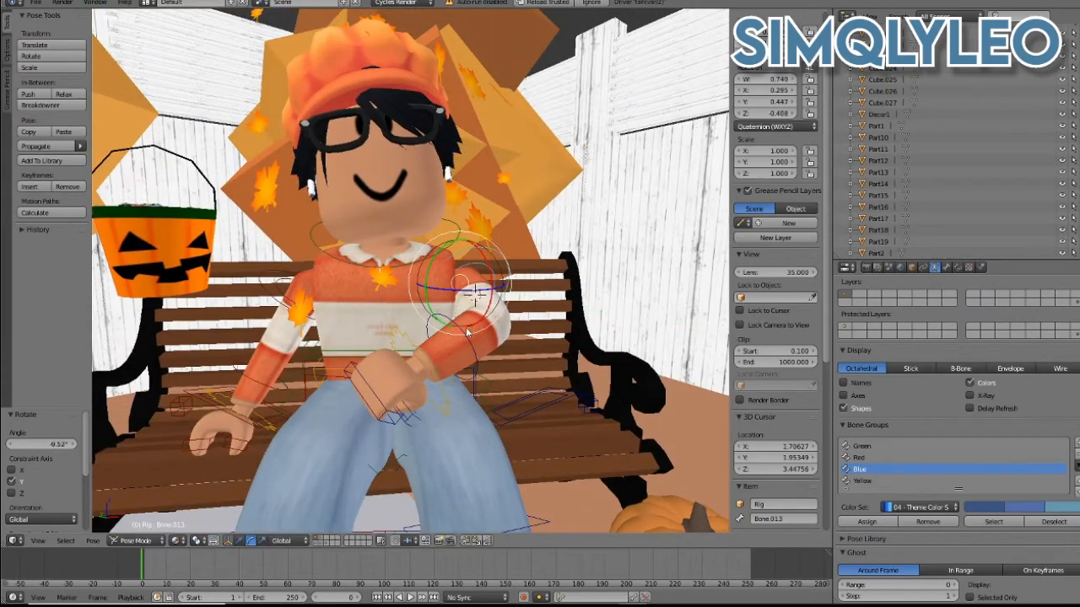
- Check the left arm from the side and raise its upper arm bone 0.061 along global Z
key(shift+f)
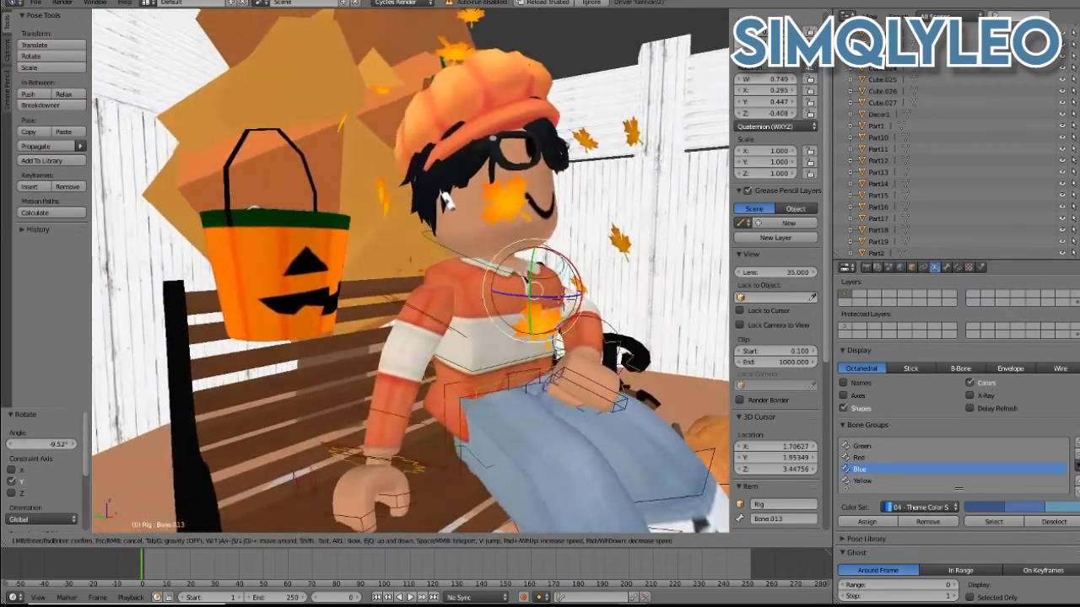
key(d)
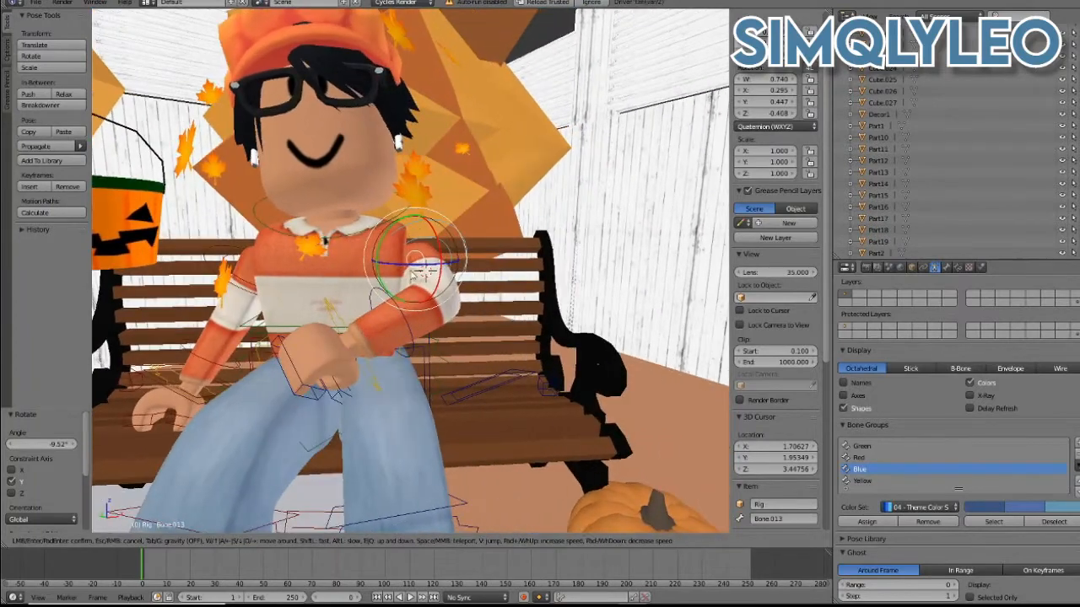
click(410, 270)
key(g)
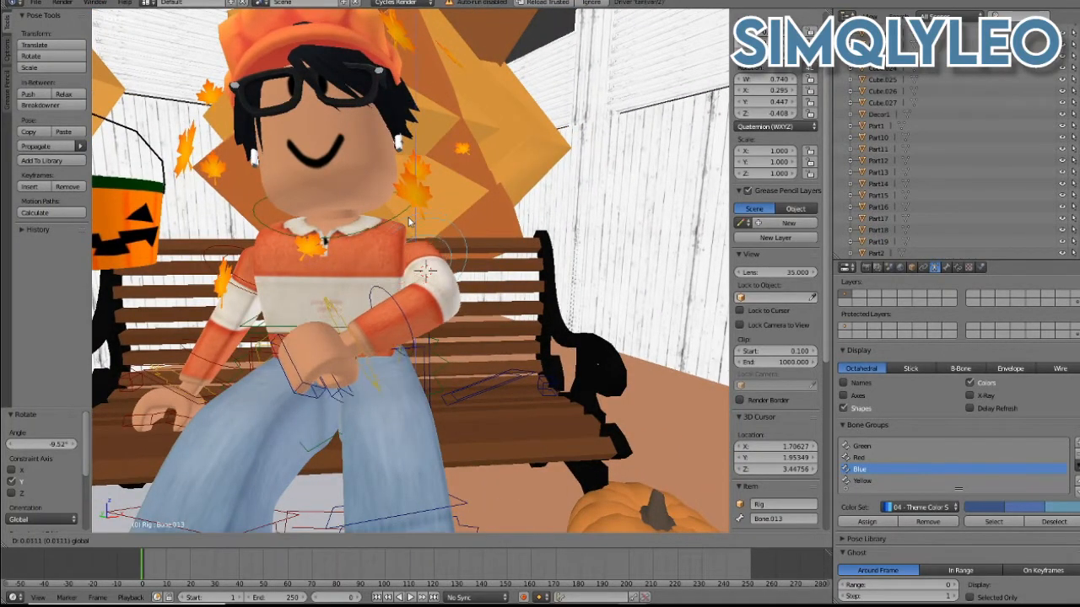
click(411, 293)
- Select the left forearm bone and rotate it freely by 44.7° and 94° to lower the hand toward the lap
right_click(409, 335)
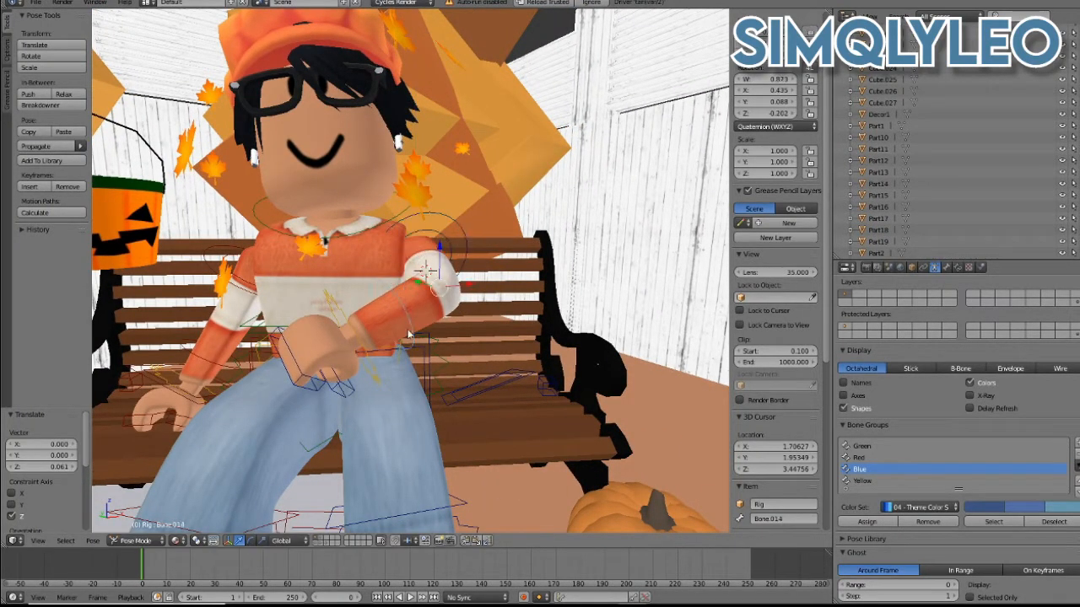
key(r)
key(r)
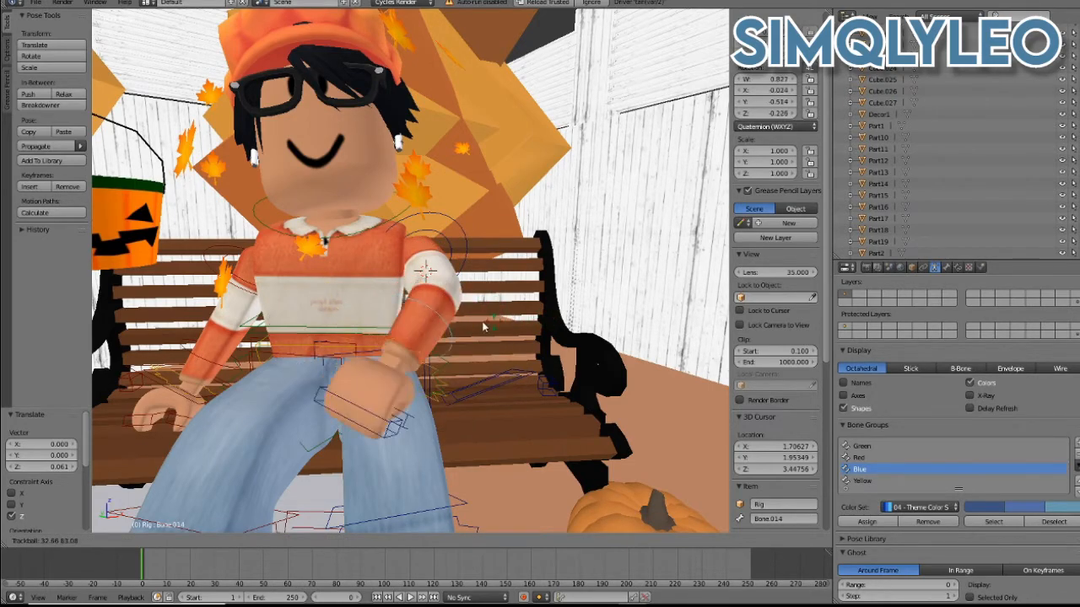
click(570, 339)
- Select the left upper arm bone and rotate it freely by 5.73° and -3.44°
key(shift+f)
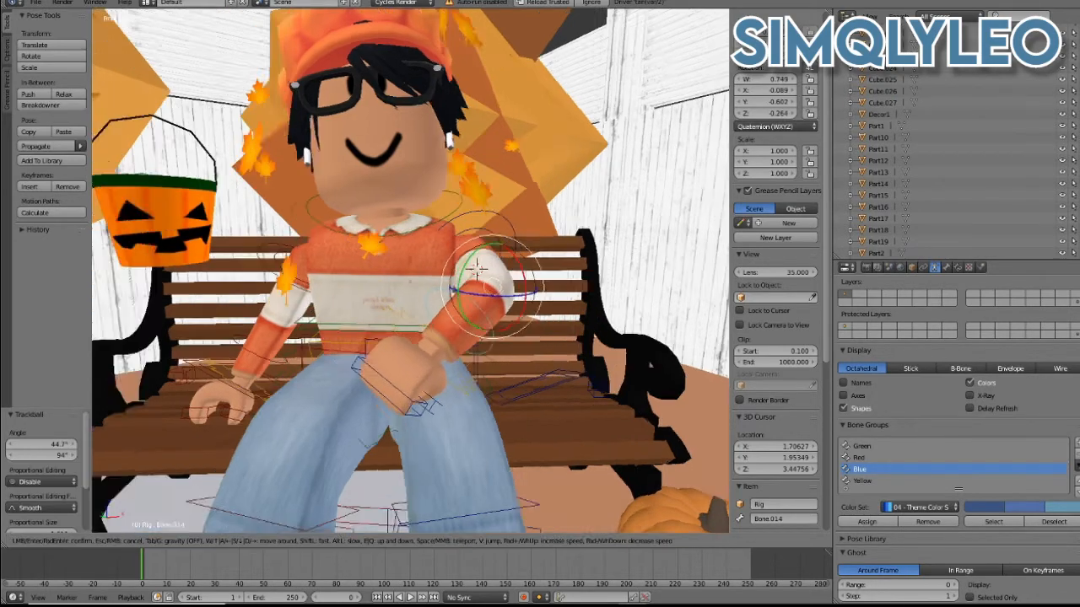
key(w)
key(s)
click(410, 270)
right_click(446, 250)
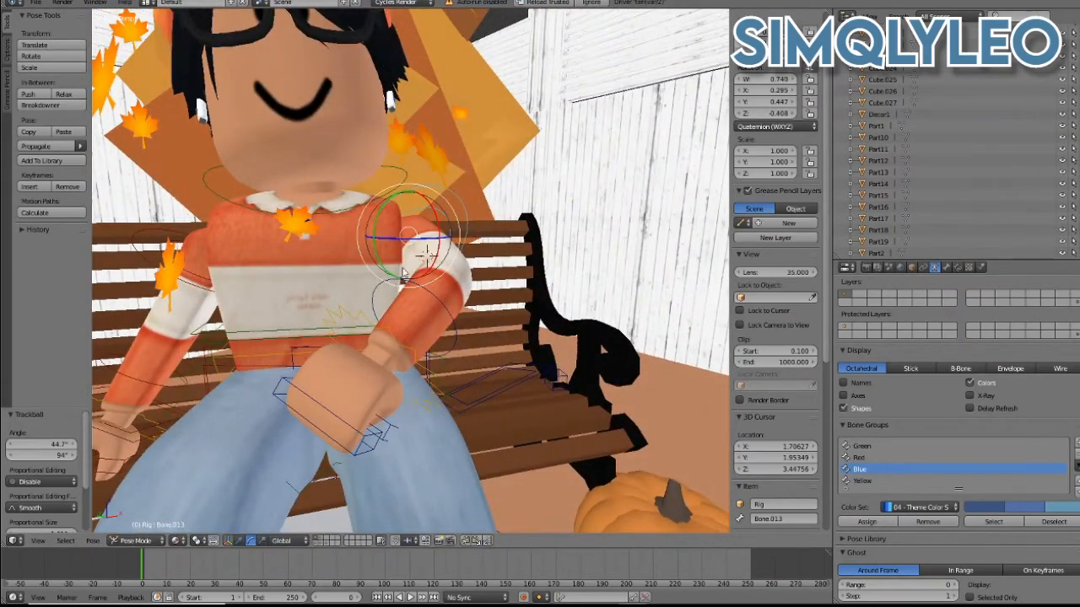
key(r)
key(r)
click(411, 257)
key(shift+f)
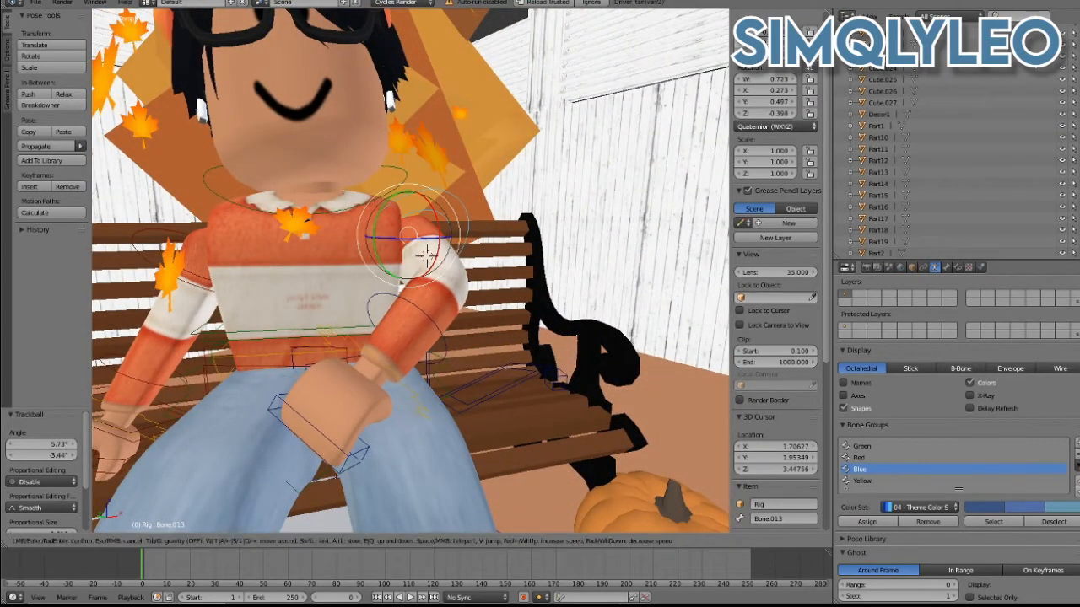
- Examine the seated pose and the candy bucket's placement from the front, both up close and from a distance
key(s)
key(a)
key(s)
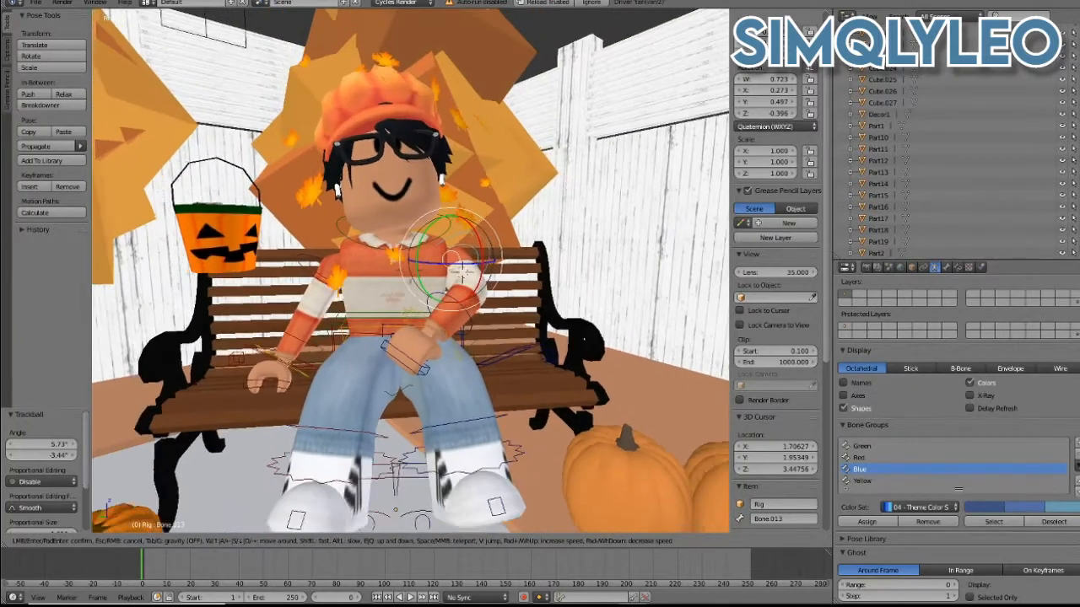
key(w)
key(s)
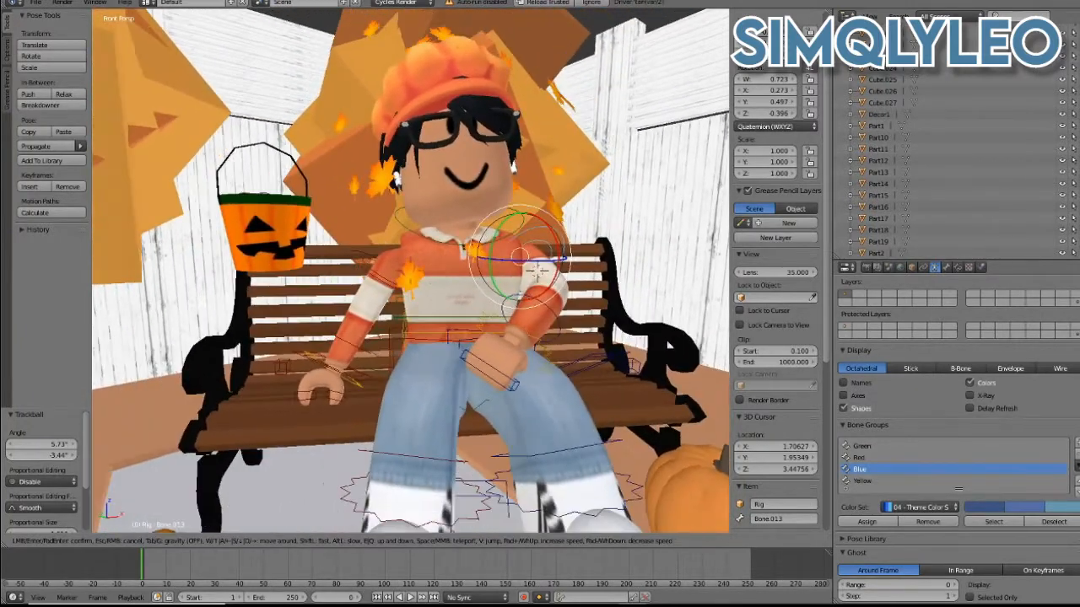
click(365, 315)
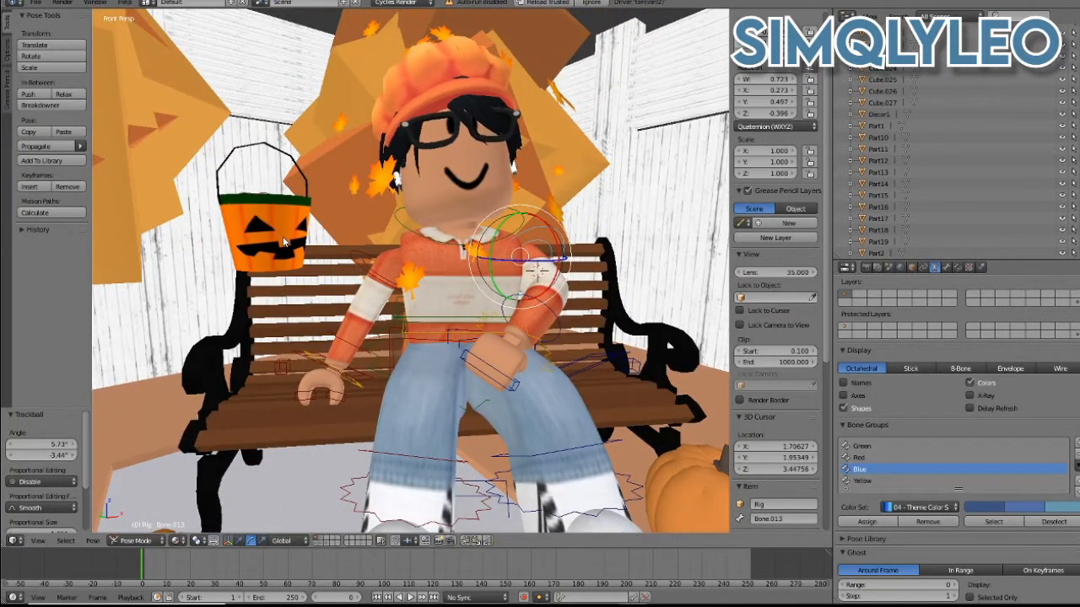
key(shift+f)
key(w)
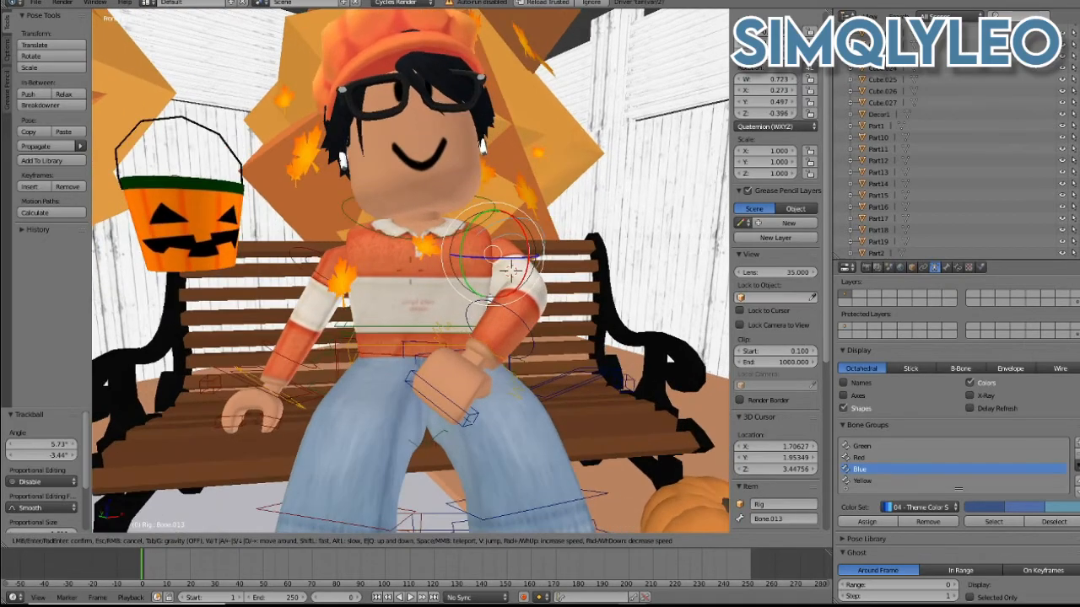
key(w)
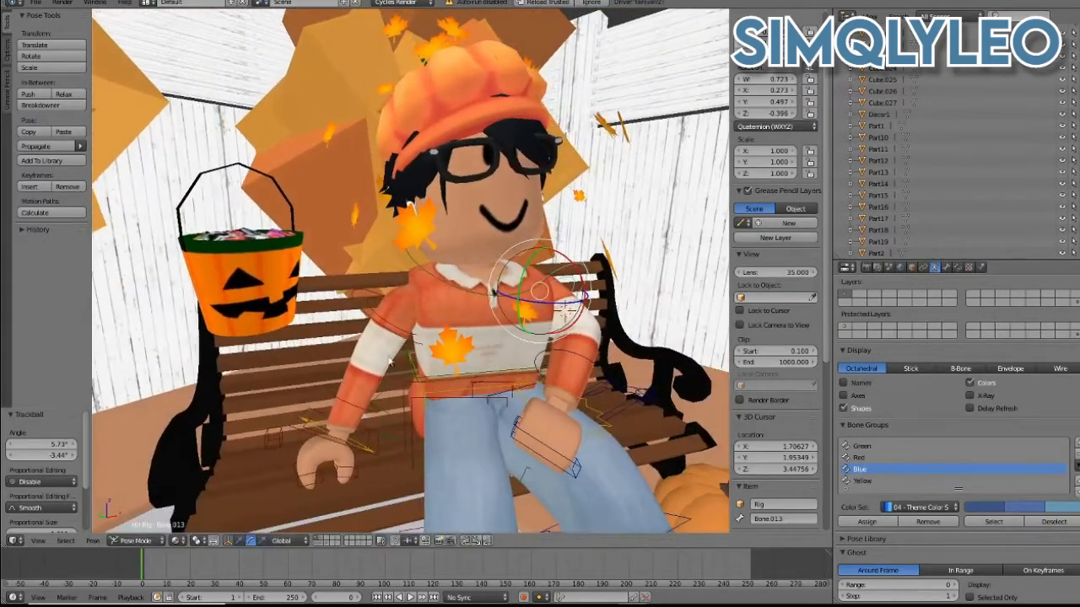
- Select the right upper arm bone and rotate it freely by -58.4° and 29.8°
click(394, 339)
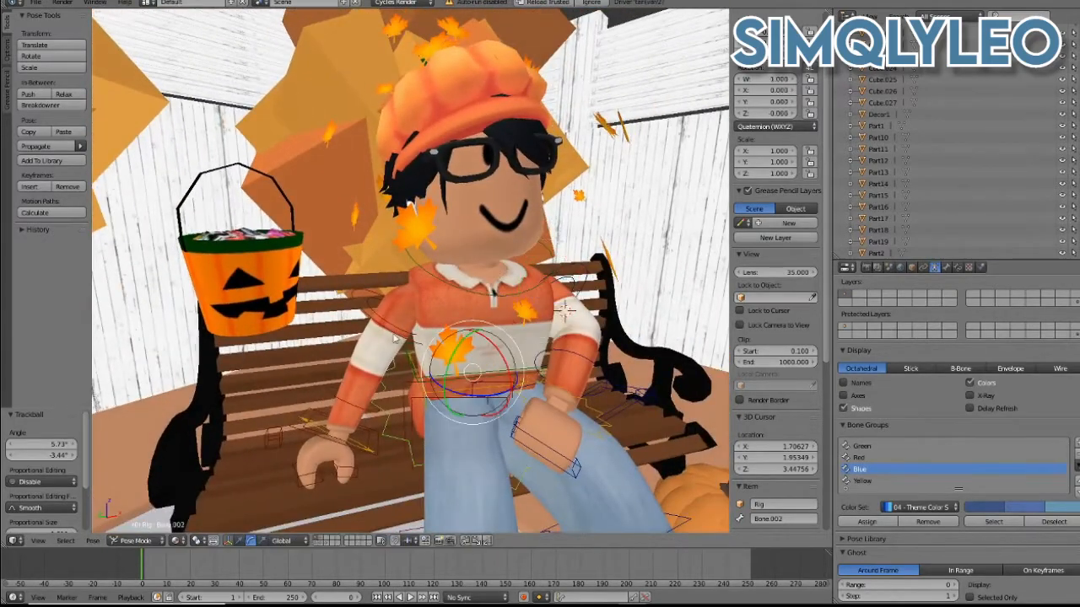
right_click(388, 328)
key(r)
key(r)
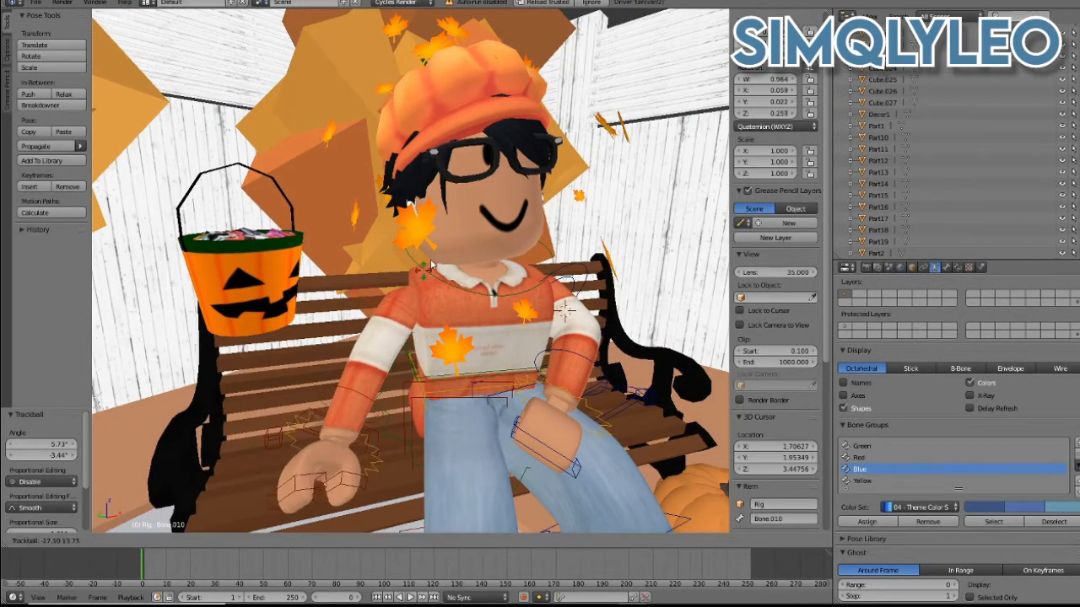
click(429, 267)
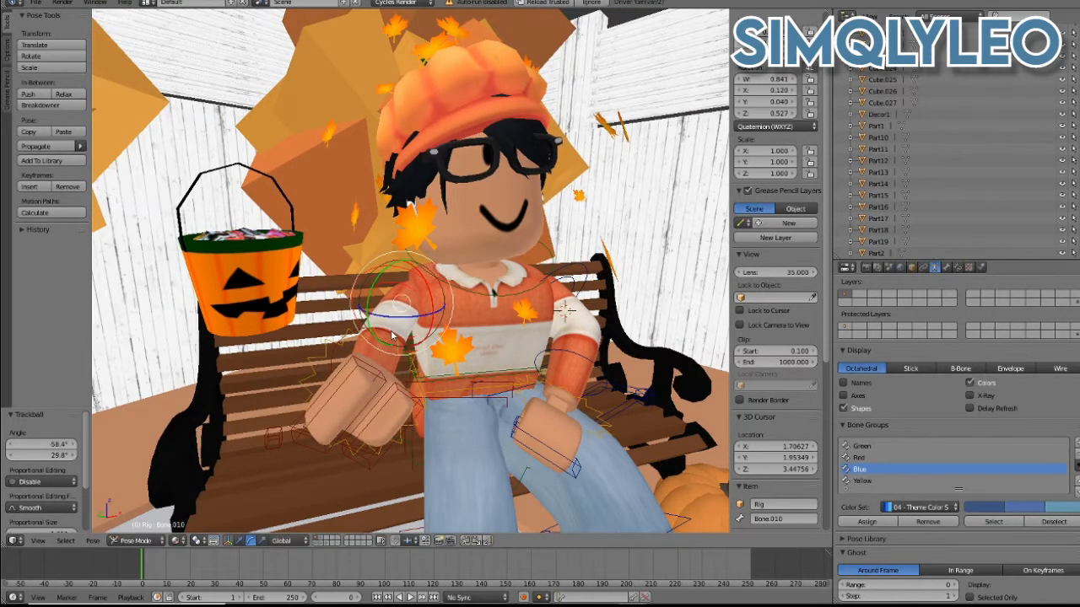
- Select the right forearm bone and rotate it freely by -28.6° and 29.8° to bend the elbow
right_click(386, 342)
key(r)
key(r)
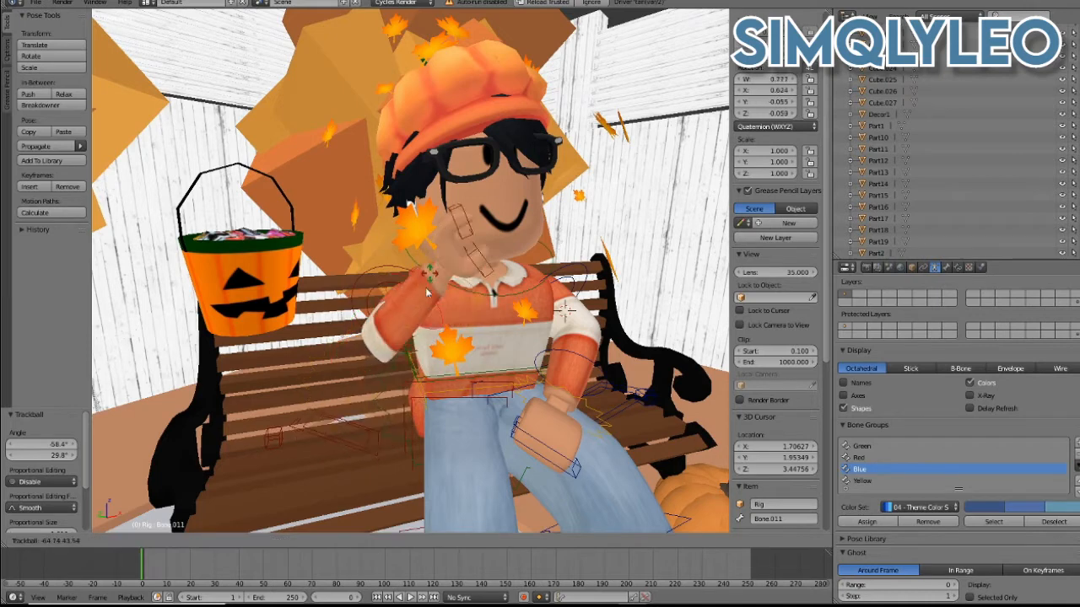
click(396, 267)
- Rotate the right upper arm bone freely by 44.1° and -10.9° to lower the arm beside the body
right_click(377, 314)
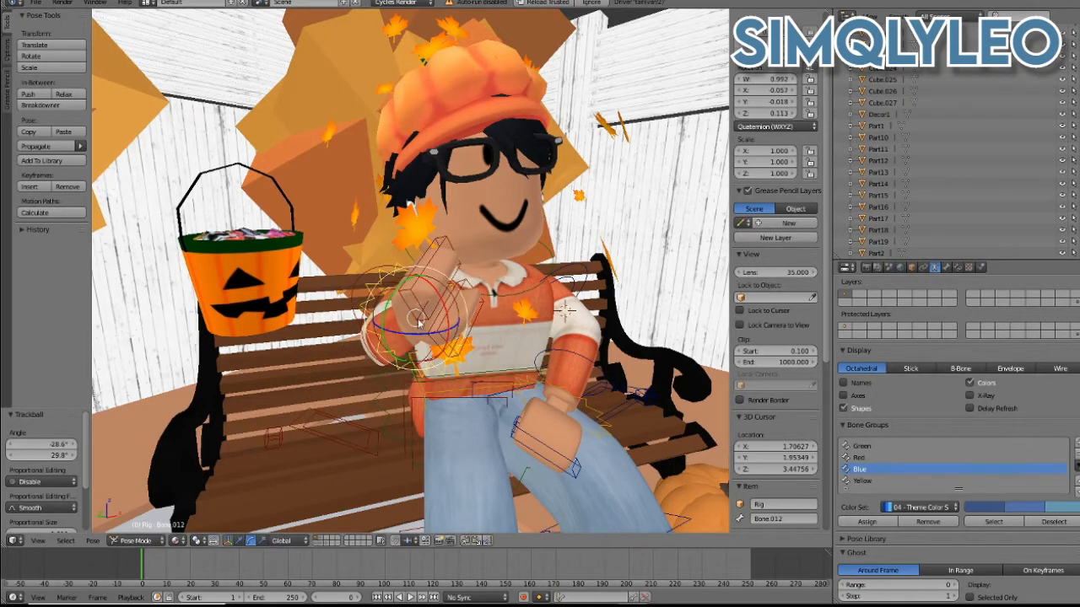
key(r)
key(r)
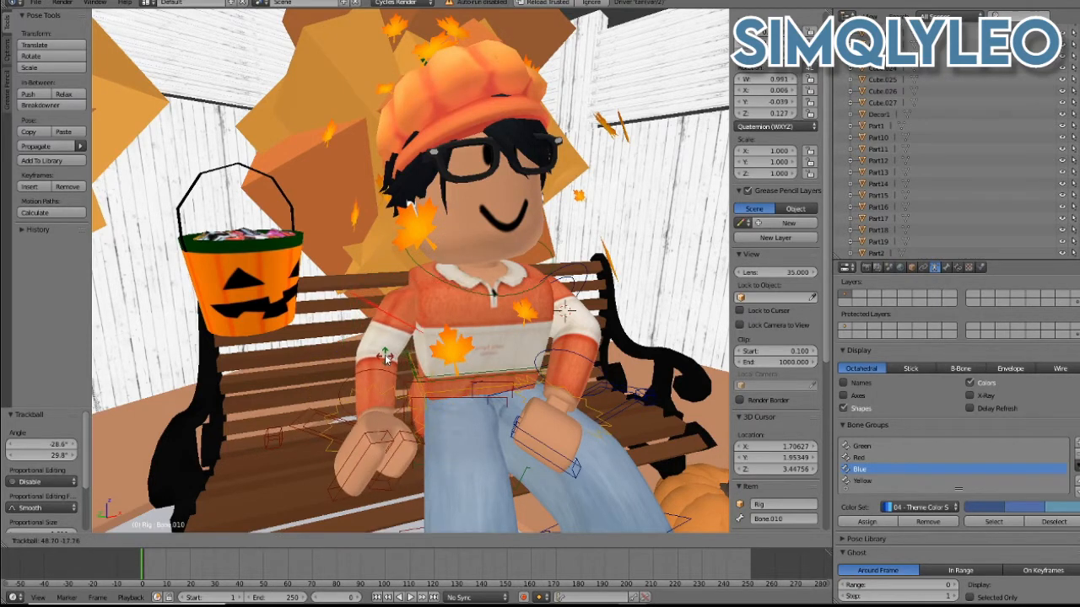
click(384, 404)
- Select the right hand bone and rotate it 70.2° about the global Y axis
right_click(381, 406)
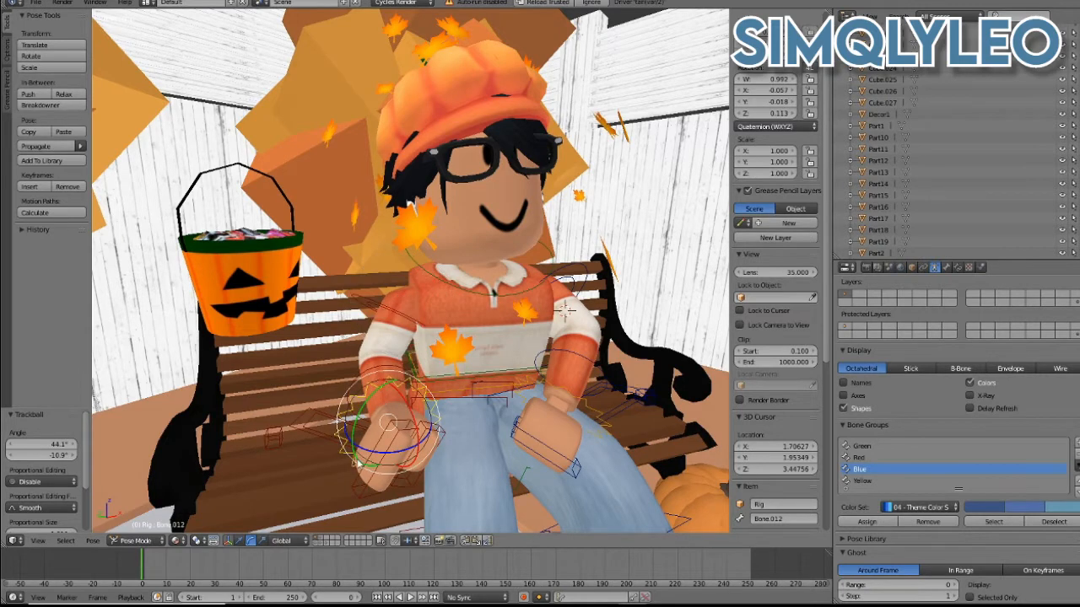
key(r)
click(422, 397)
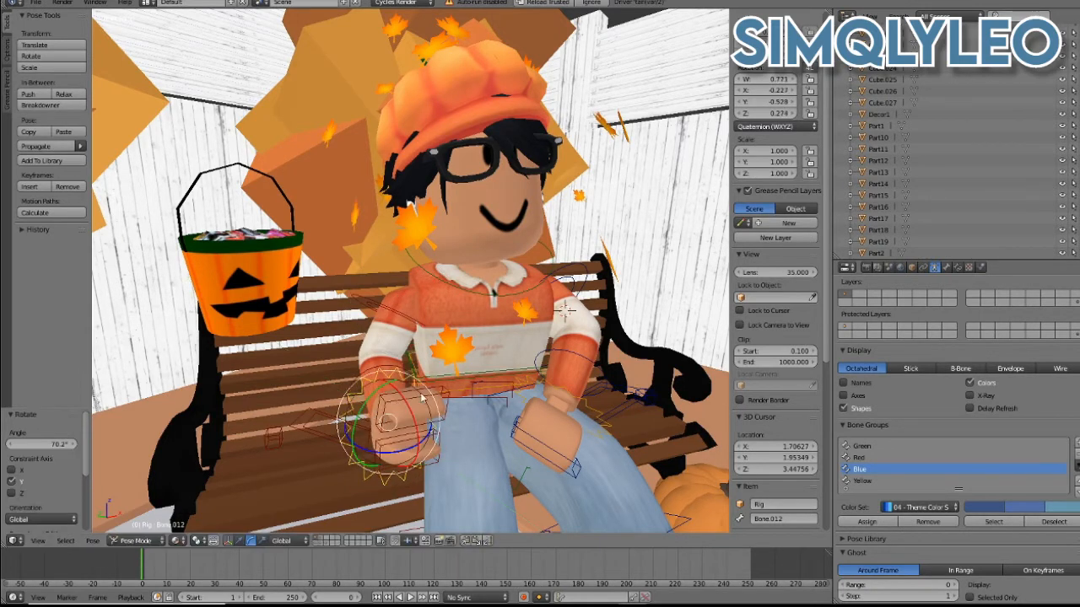
- Switch to Object Mode, select the candy bucket and move it -2.253 along global Y
key(ctrl+Tab)
right_click(247, 287)
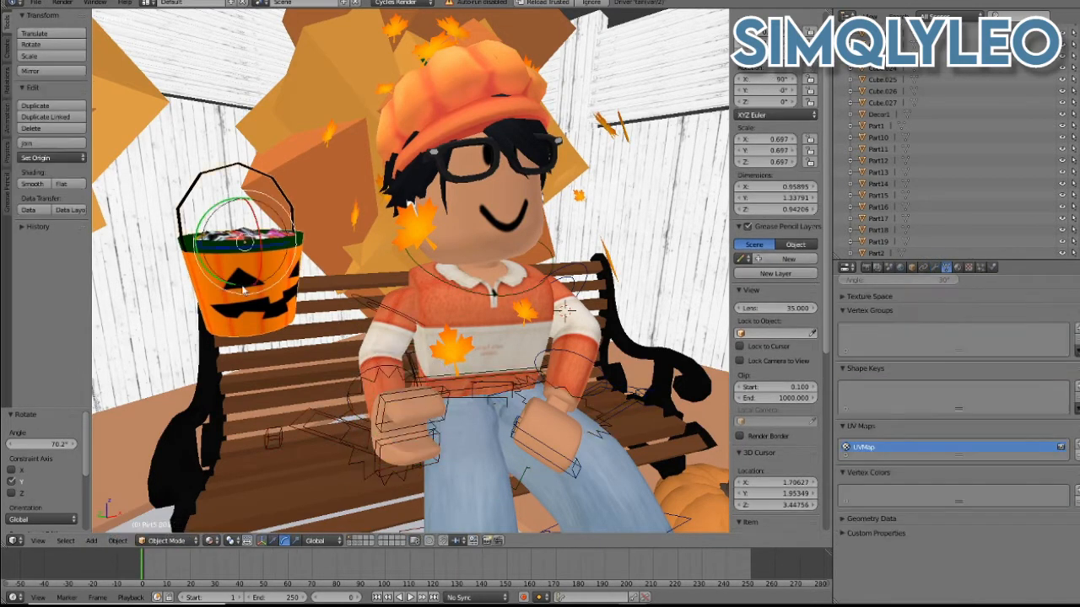
key(g)
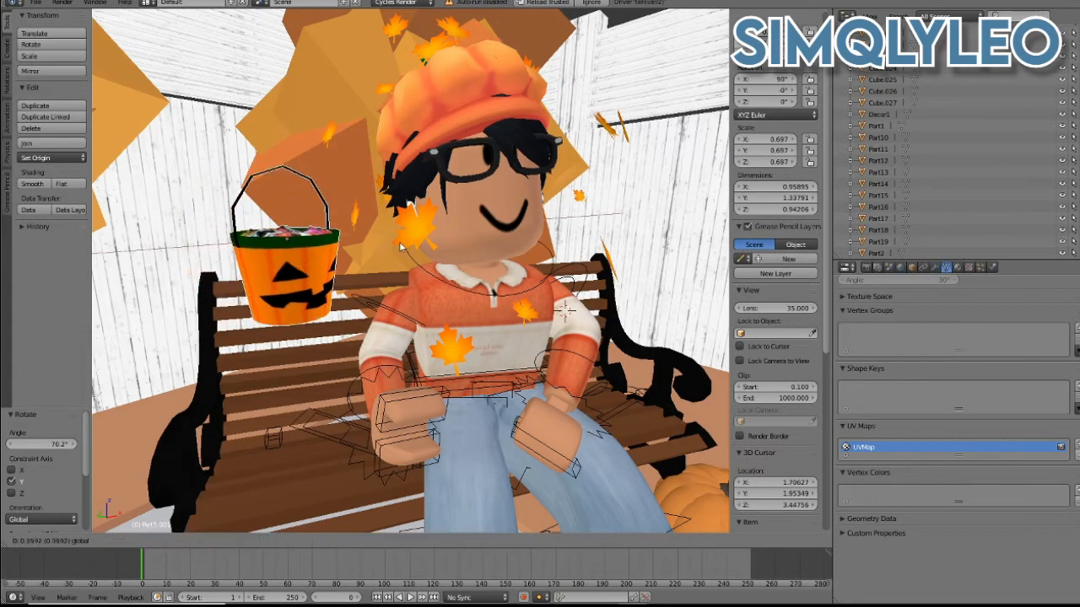
key(y)
click(529, 306)
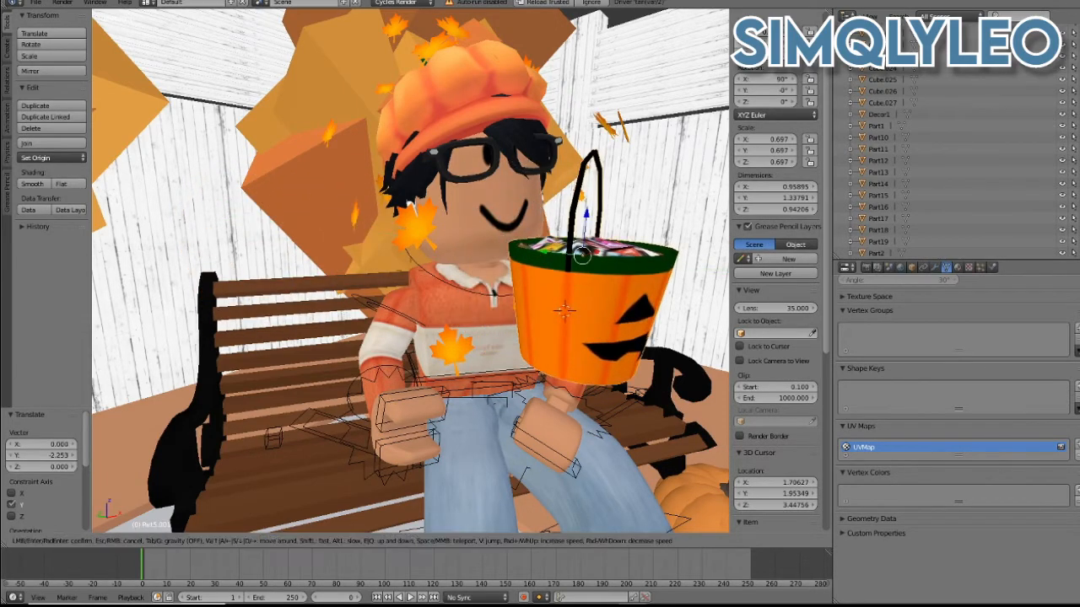
- Move the candy bucket -1.132 along global X toward the character's right side
key(KP_1)
key(g)
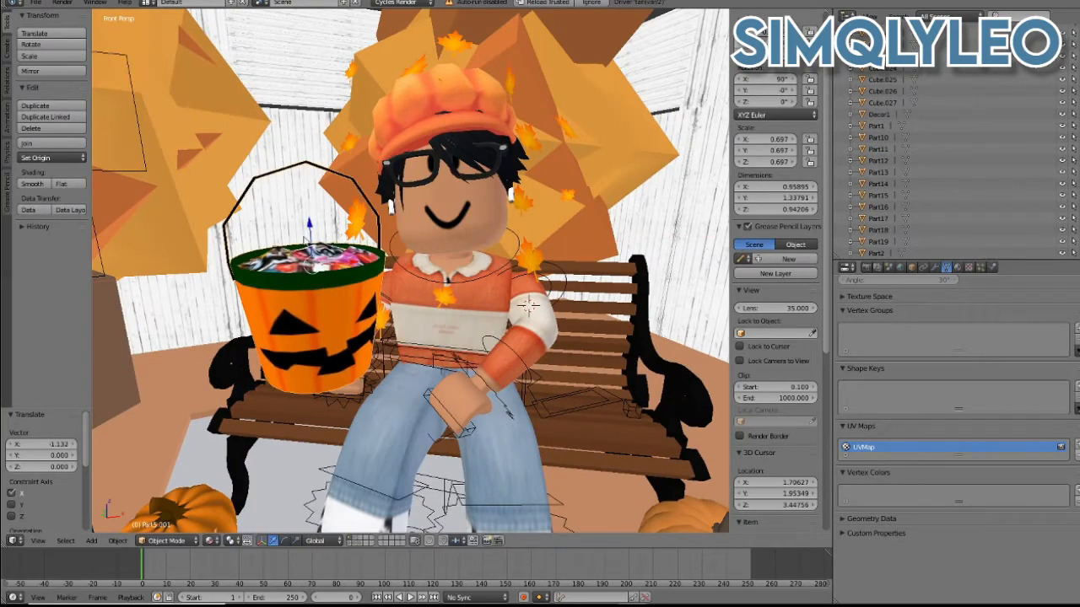
key(z)
key(Return)
- Move the candy bucket 0.699 along global Y and lower it 0.408 along Z beneath the right hand
middle_drag(529, 306, 438, 271)
key(g)
key(z)
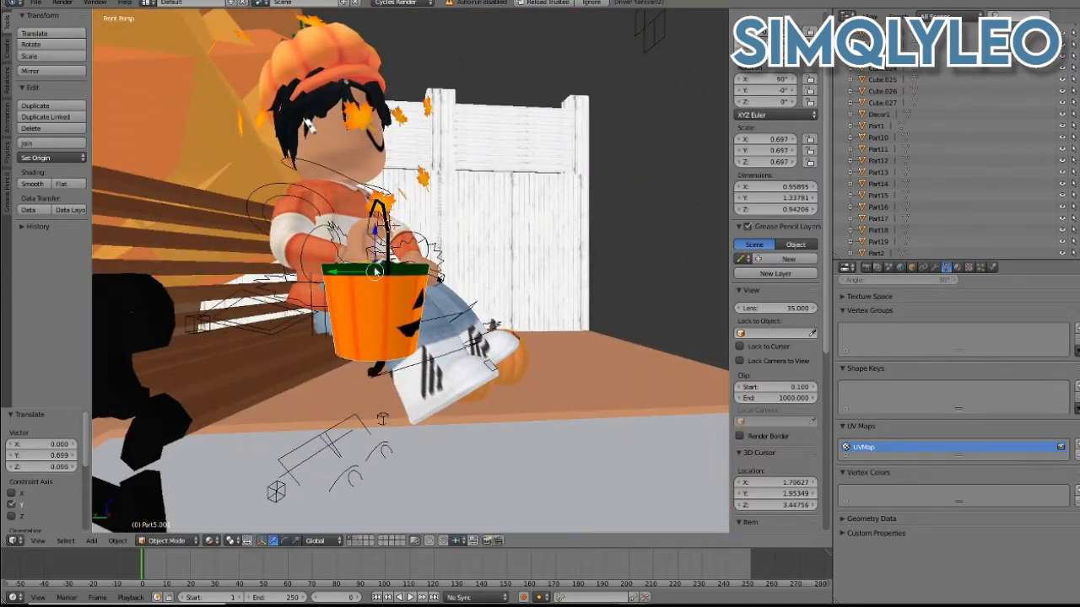
key(Return)
- Select the rig's right thigh bone in Pose Mode and rotate it to move the leg clear of the candy bucket
key(shift+f)
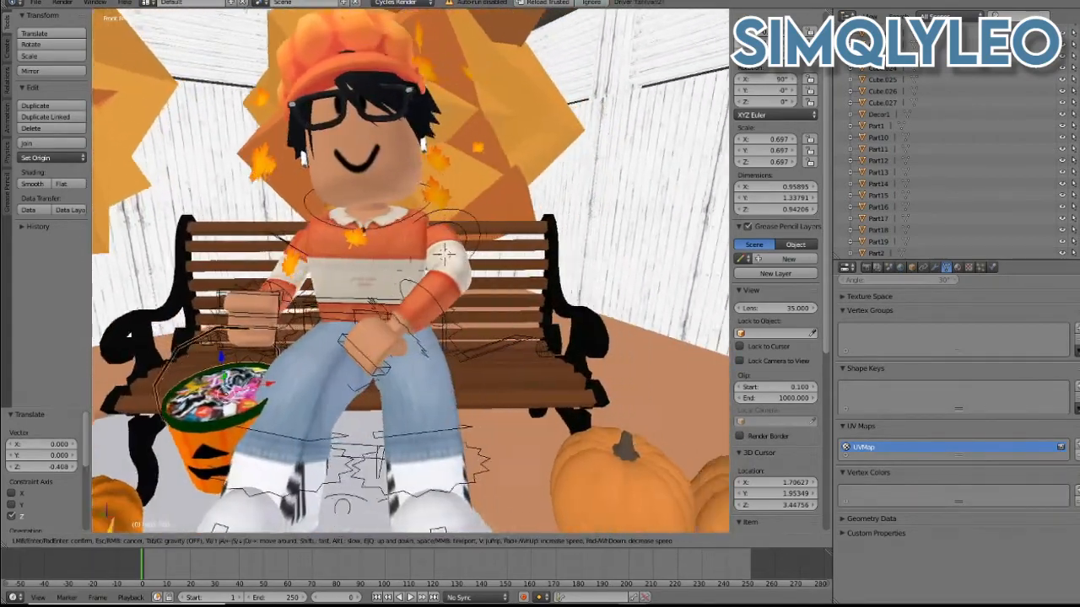
click(424, 330)
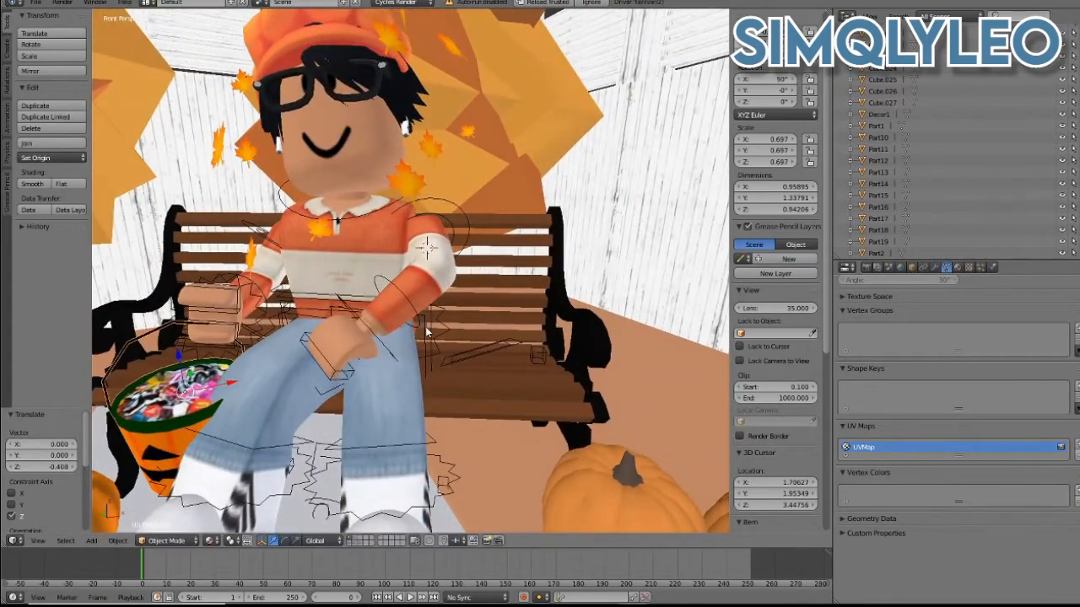
right_click(424, 331)
key(ctrl+Tab)
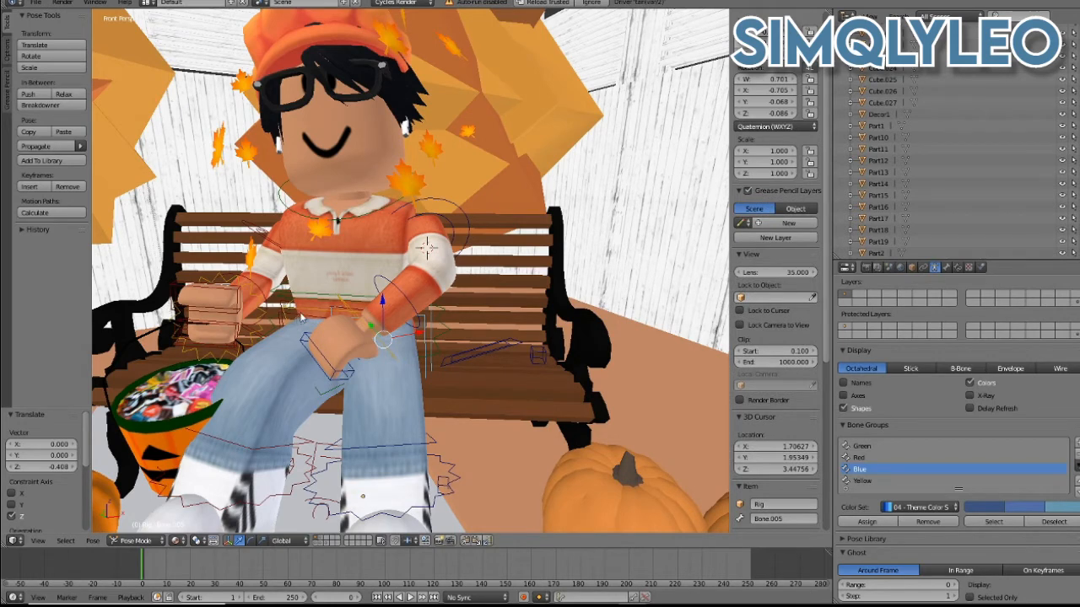
key(ctrl+z)
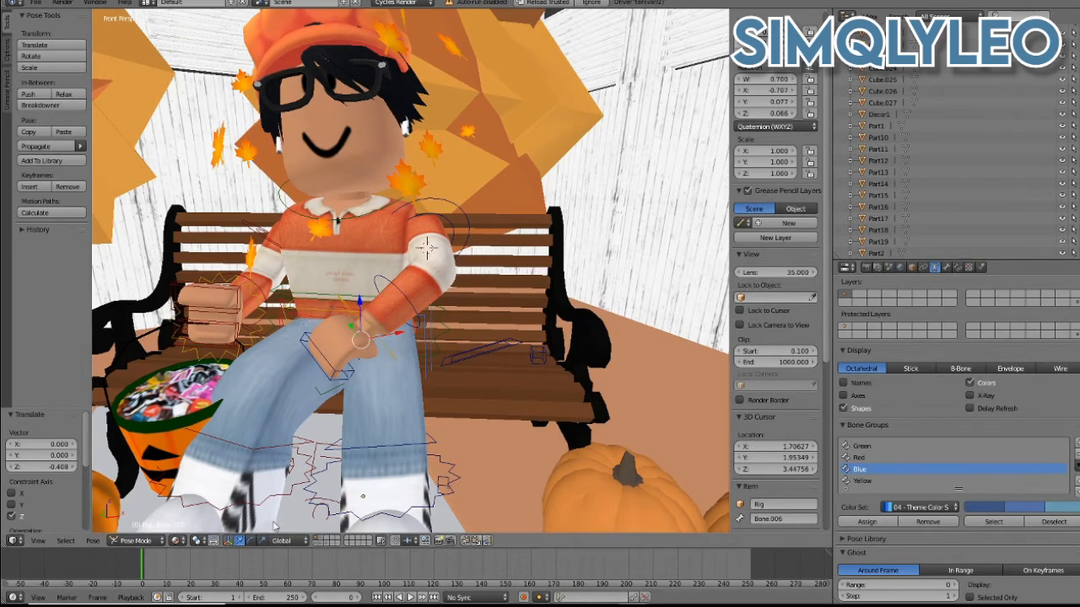
click(251, 541)
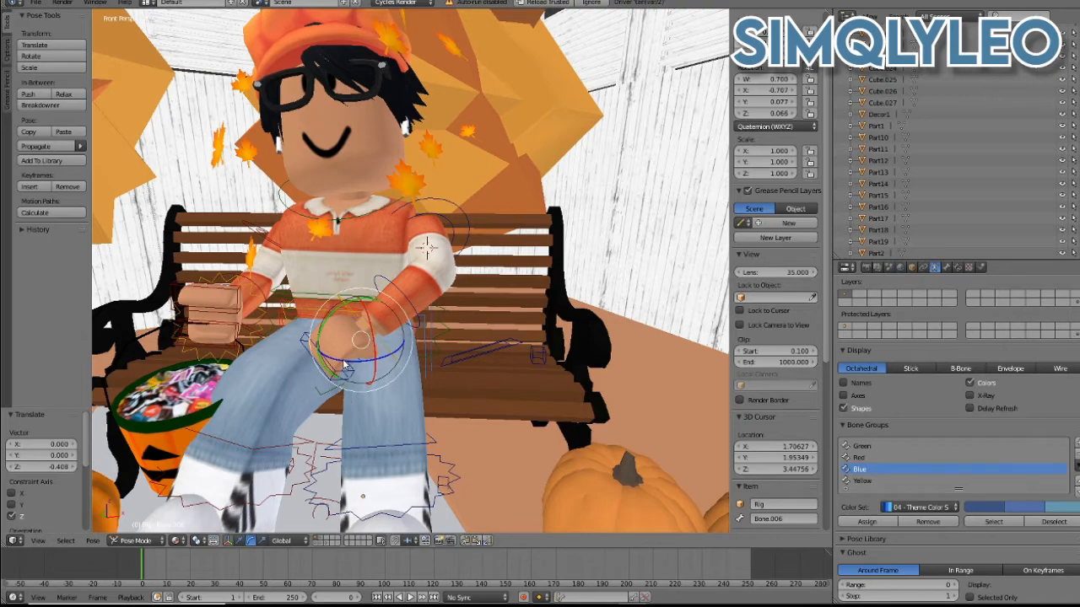
click(398, 352)
middle_drag(301, 360, 372, 361)
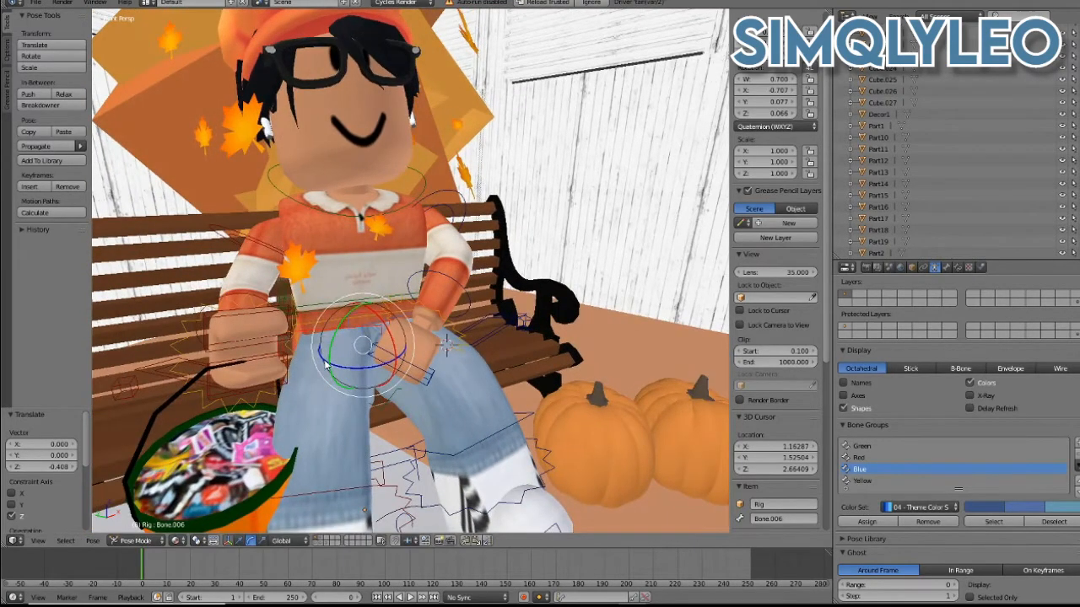
drag(324, 363, 278, 433)
- Rotate the candy bucket -34° about global Z and adjust its position by 0.098 along X and -0.044 along Z
click(239, 541)
right_click(232, 474)
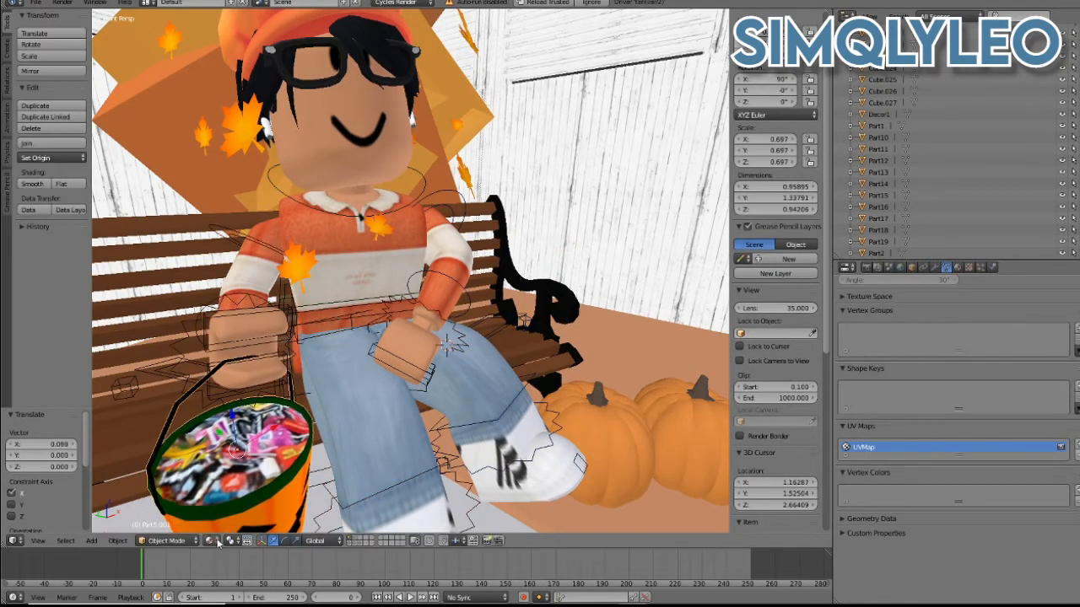
click(273, 540)
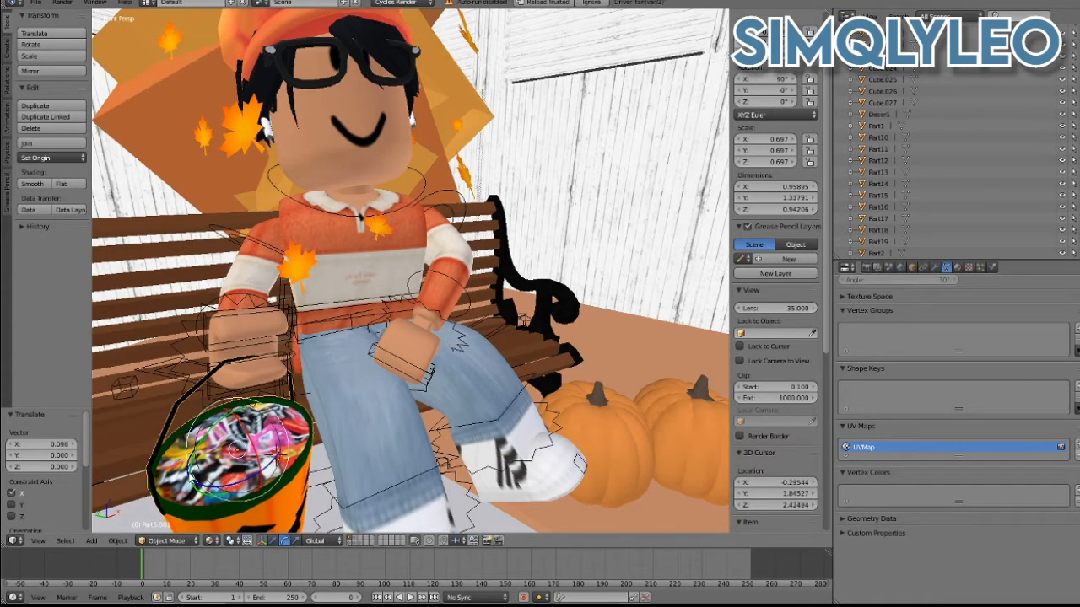
drag(191, 475, 105, 430)
click(260, 540)
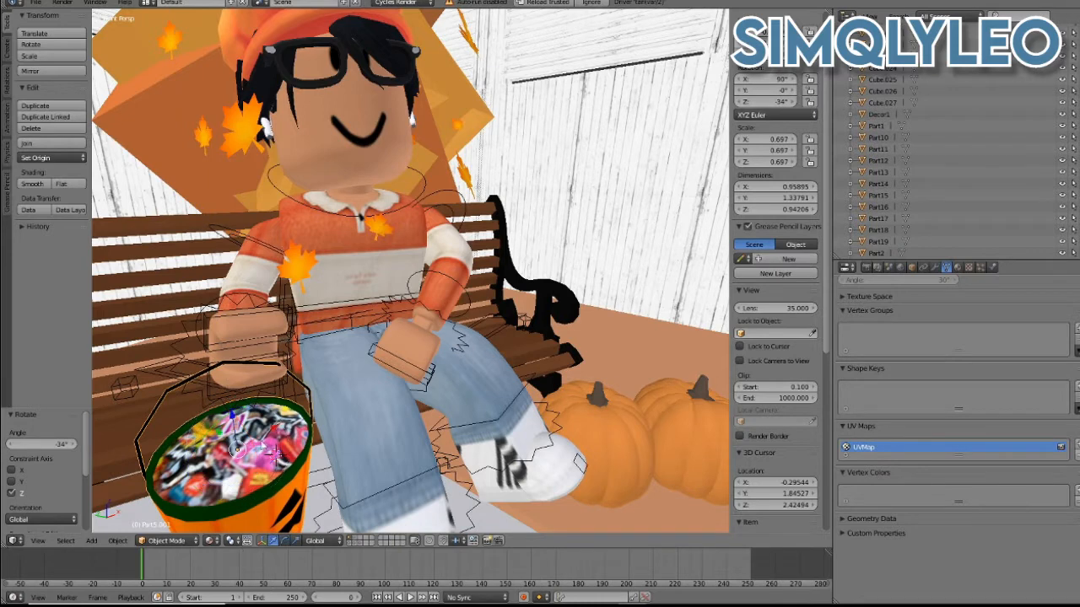
mouse_move(228, 445)
mouse_down()
mouse_move(245, 439)
mouse_move(244, 453)
mouse_up()
- Rotate the right hand's lower finger bone freely by -32.7° and 0°, and the upper one by 25.8° and -2.86°, around the handle
right_click(237, 379)
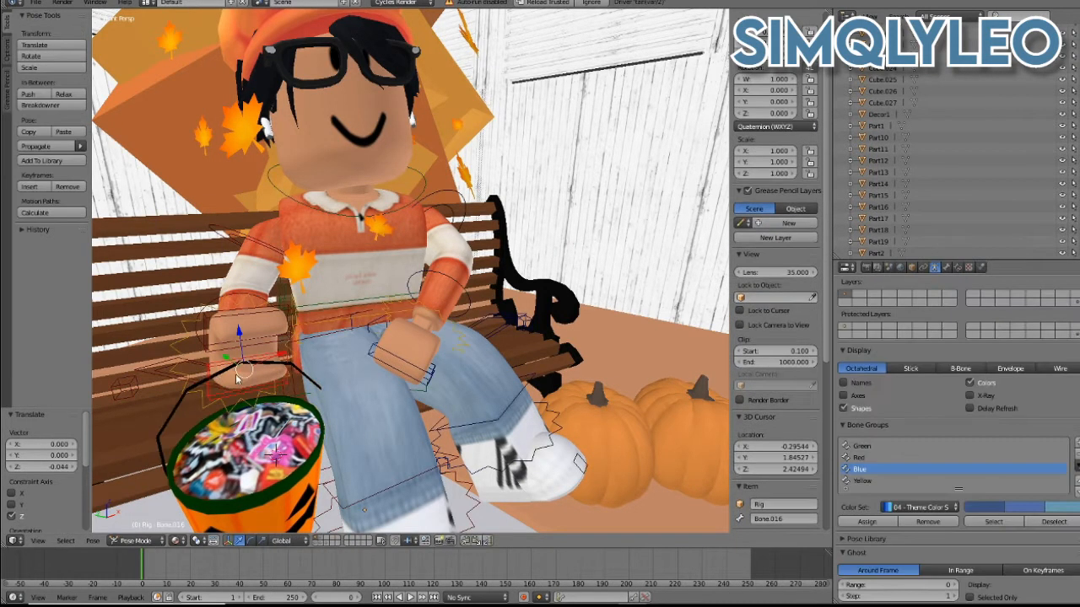
click(250, 541)
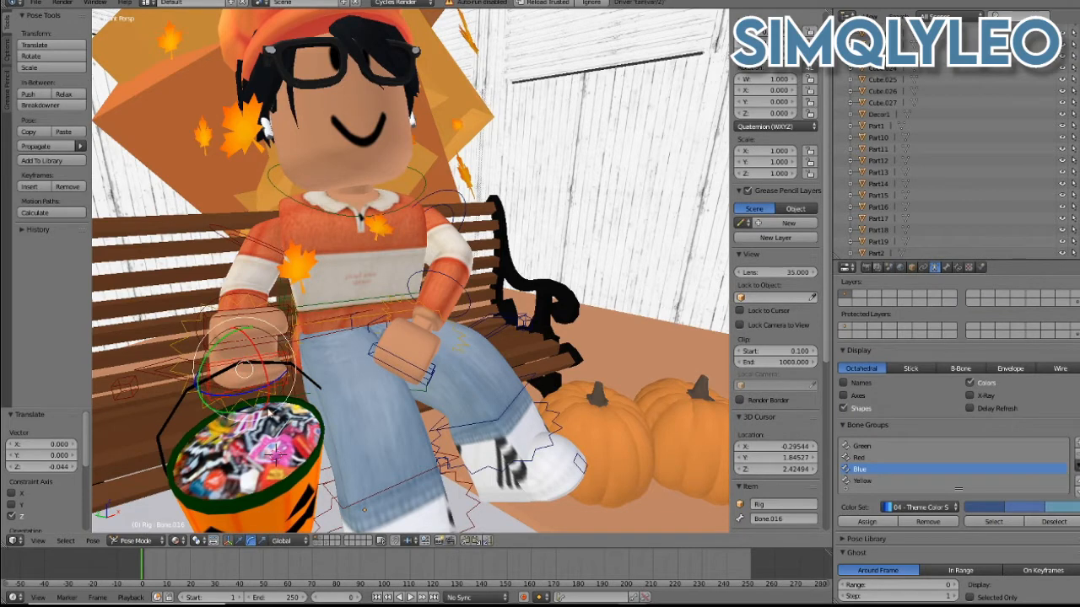
drag(251, 380, 224, 327)
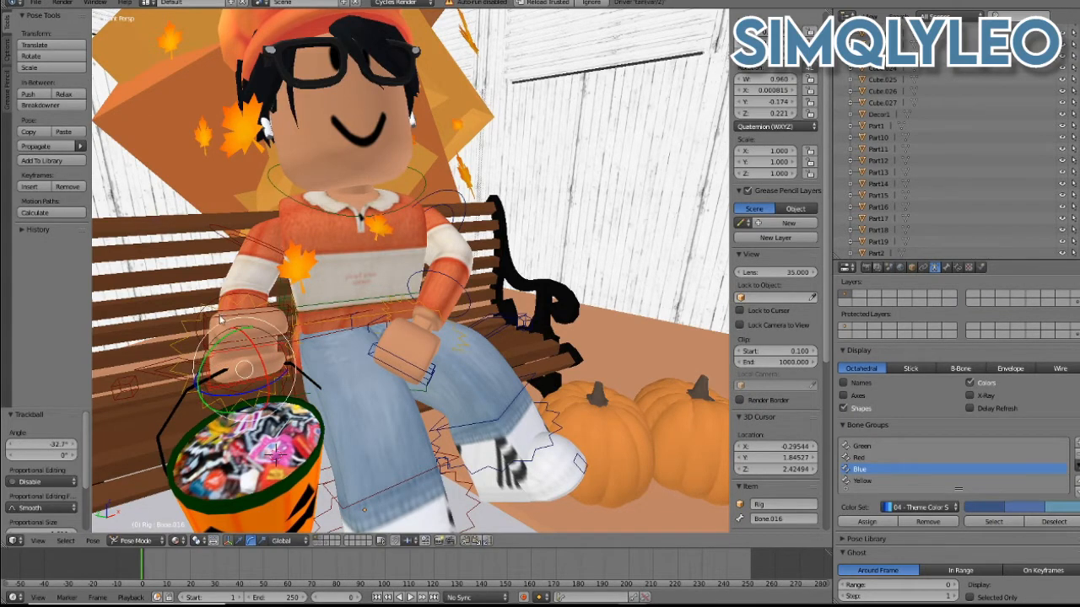
right_click(224, 321)
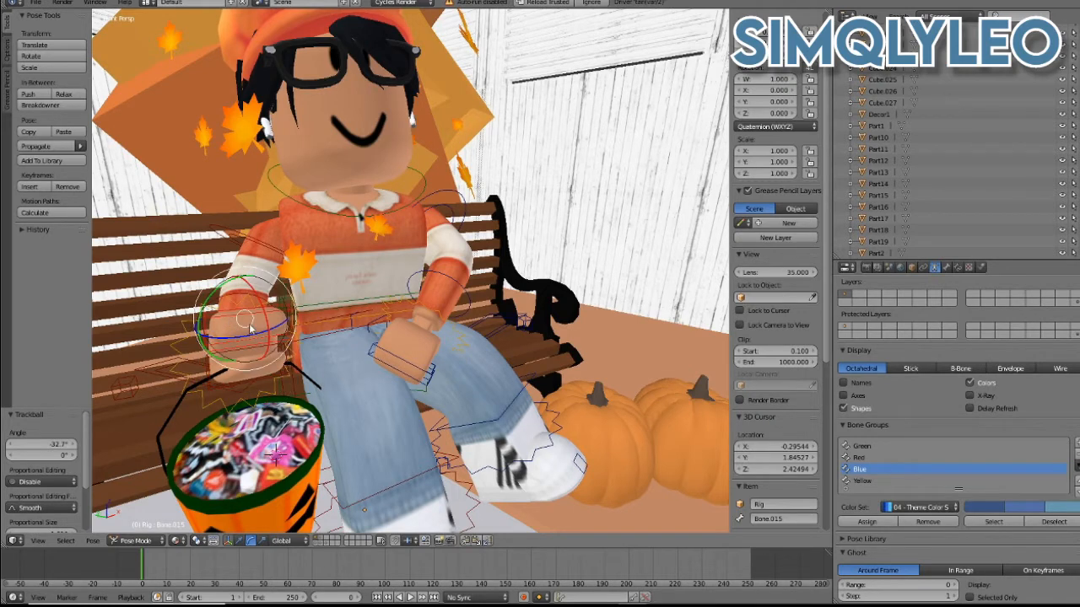
drag(250, 329, 248, 342)
- Select the candy bucket and raise it 0.044 along global Z into the right hand
right_click(238, 441)
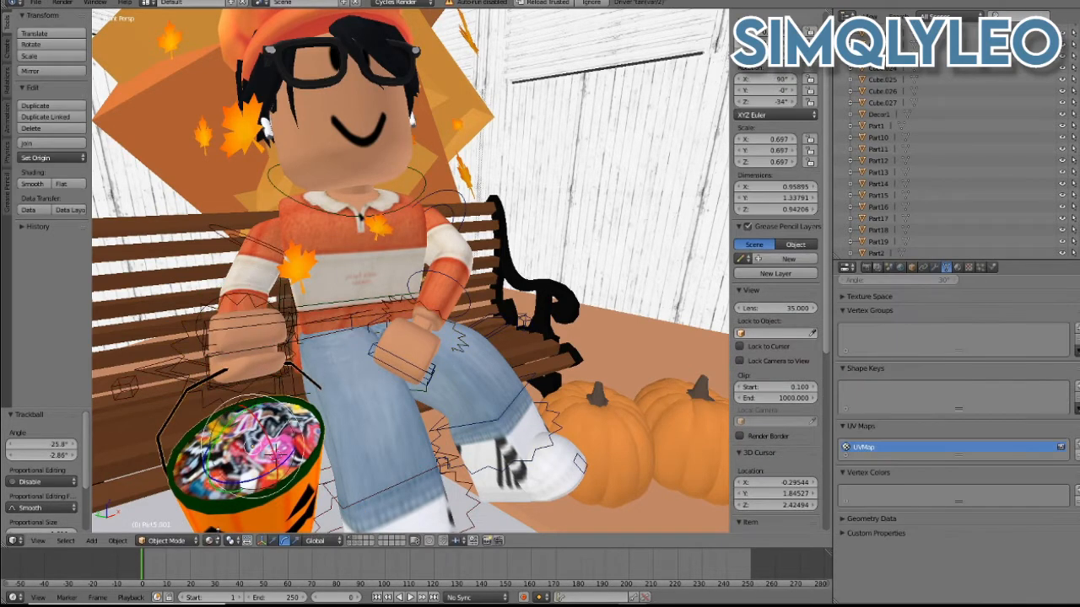
click(273, 540)
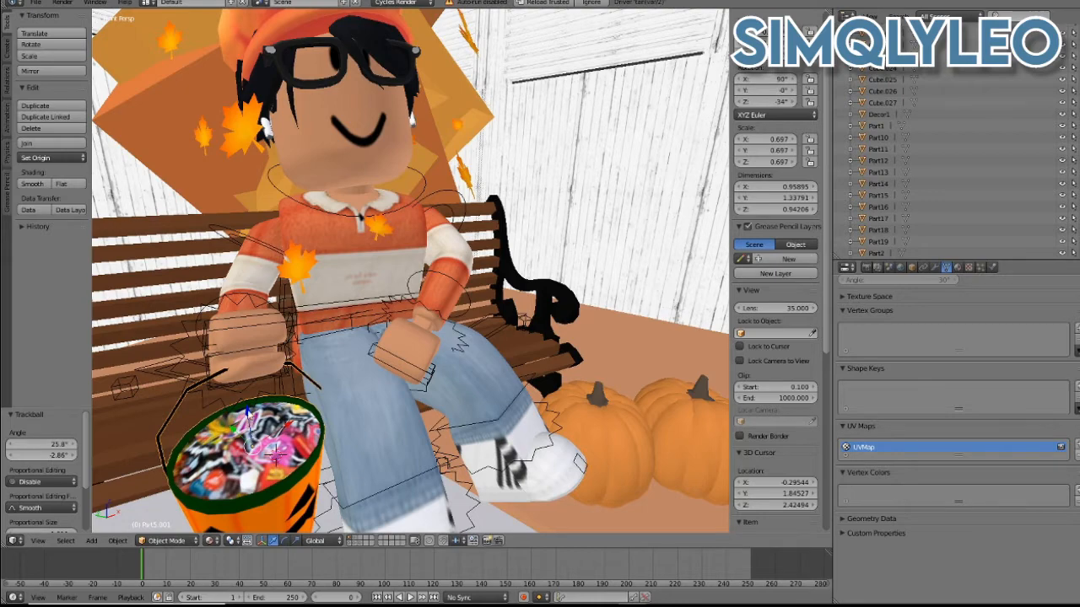
drag(247, 413, 247, 406)
- Check the bucket's handle from the side and move the bucket 0.079 along global Y to line up with the hand
key(shift+f)
key(s)
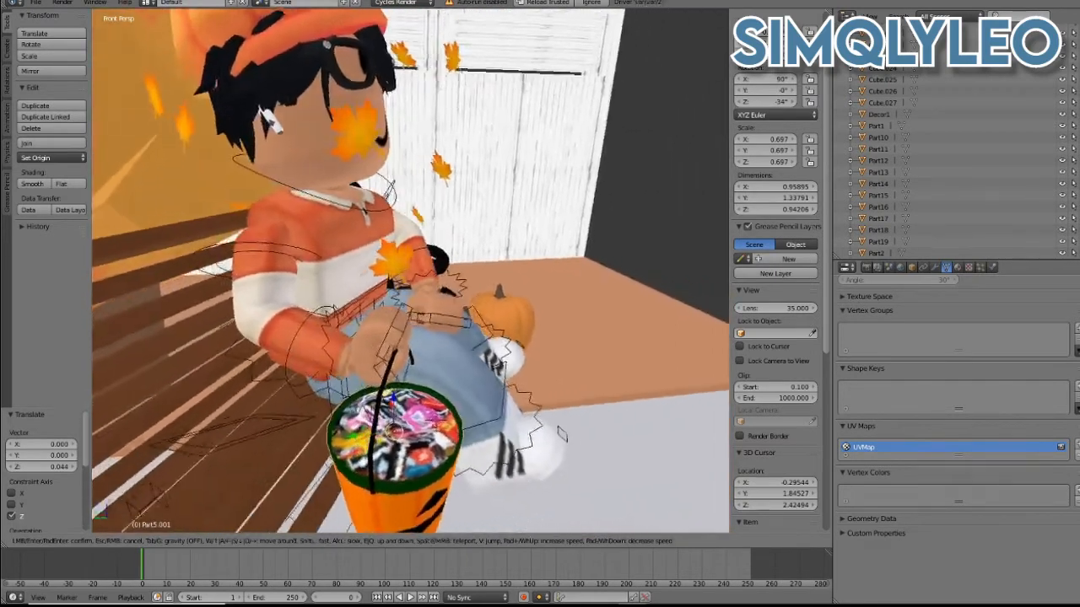
click(439, 456)
key(g)
key(y)
click(281, 509)
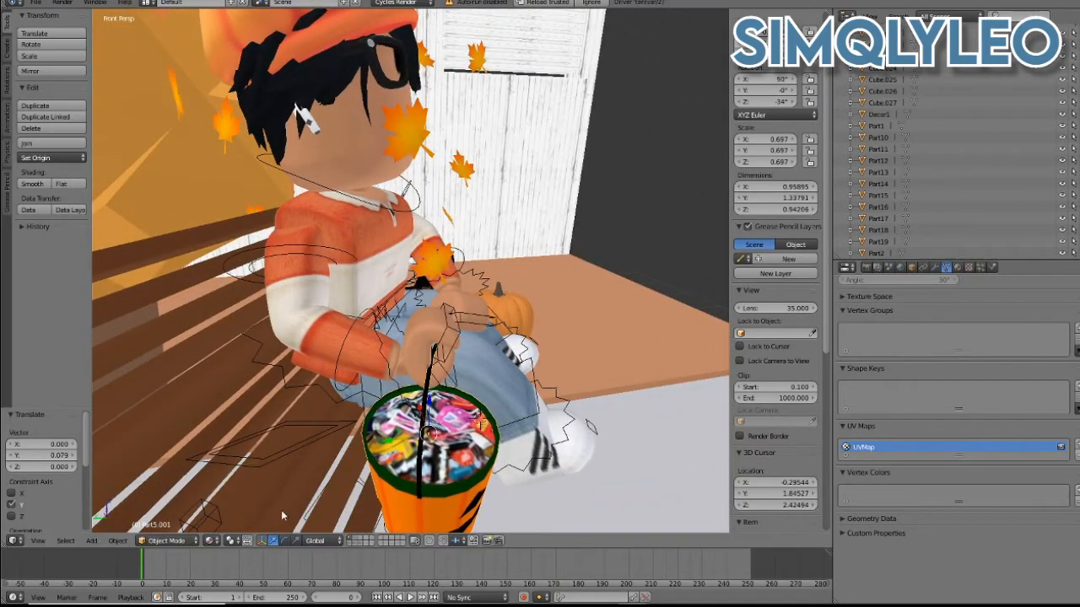
- Raise the candy bucket 0.016 along global Z and scale it down uniformly to 0.606
key(g)
key(z)
click(430, 421)
key(shift+f)
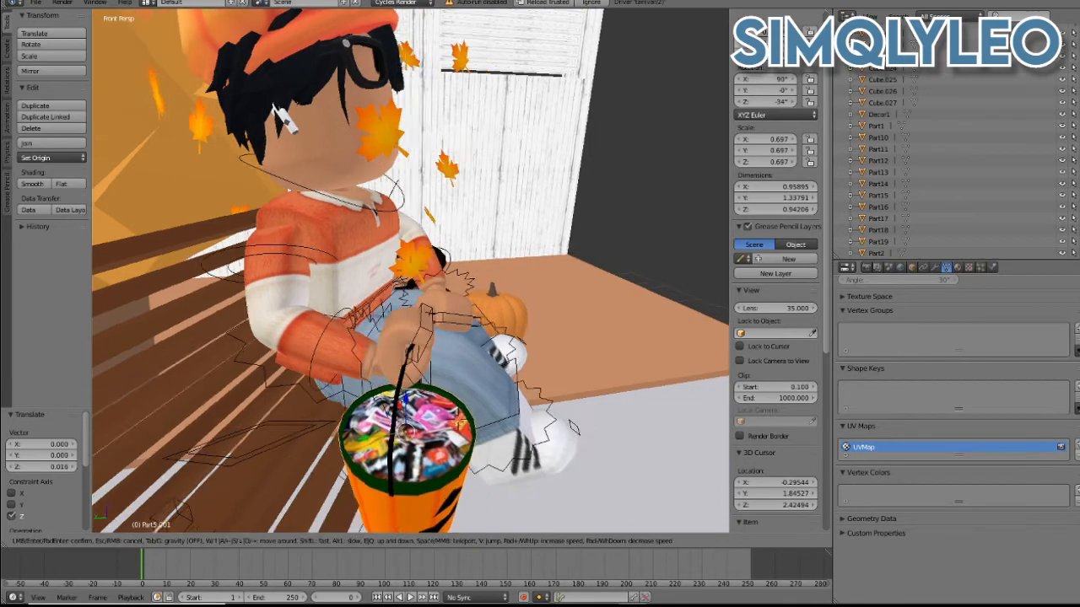
key(Return)
key(s)
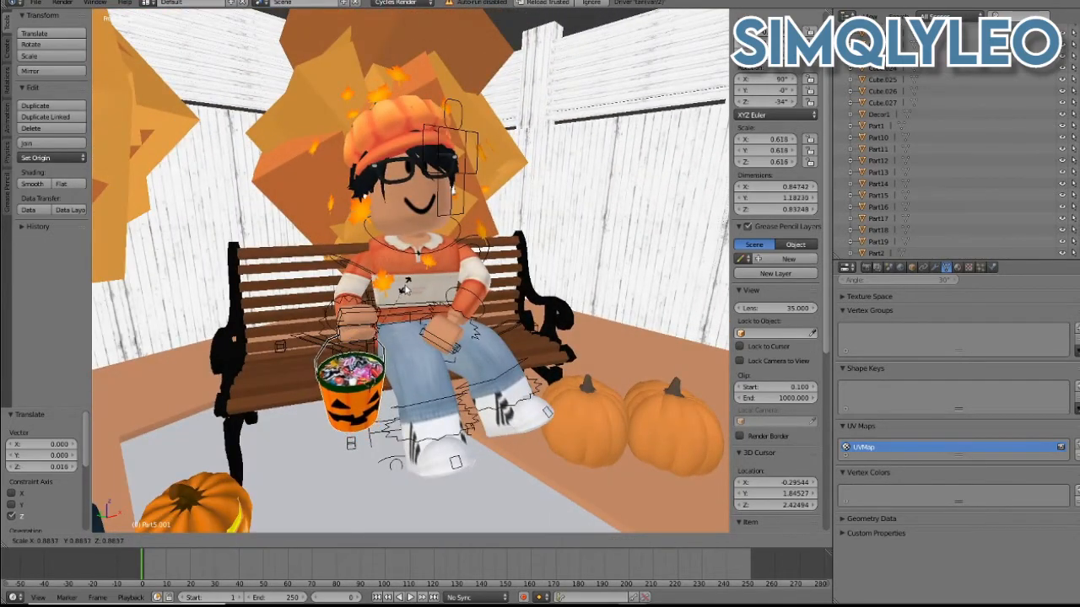
key(Return)
- Raise the scaled-down bucket along global Z by 0.040 and another 0.030 so its handle reaches the right hand
key(g)
key(z)
key(Return)
key(shift+f)
key(w)
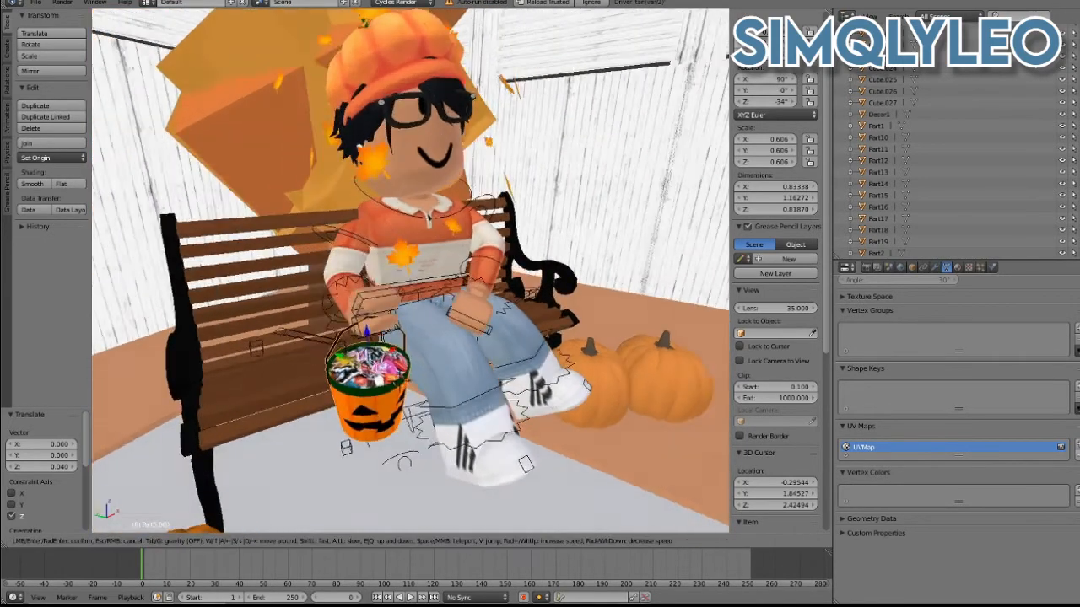
key(Return)
key(g)
key(z)
key(Return)
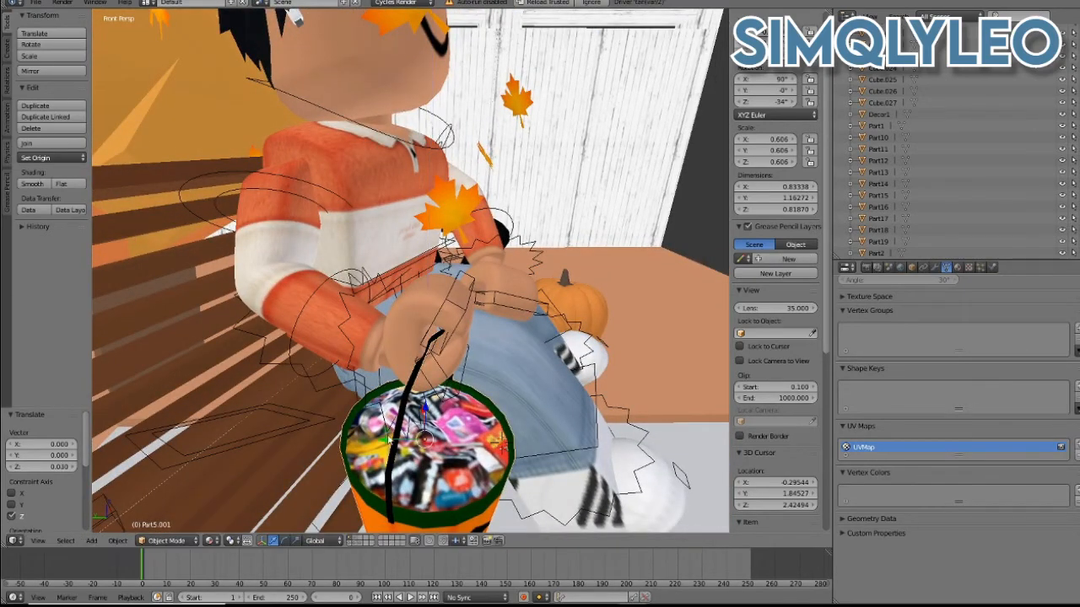
- Move the candy bucket -0.020 along global Y and check how the handle sits in the hand from the front
key(g)
key(y)
key(Return)
key(shift+f)
key(s)
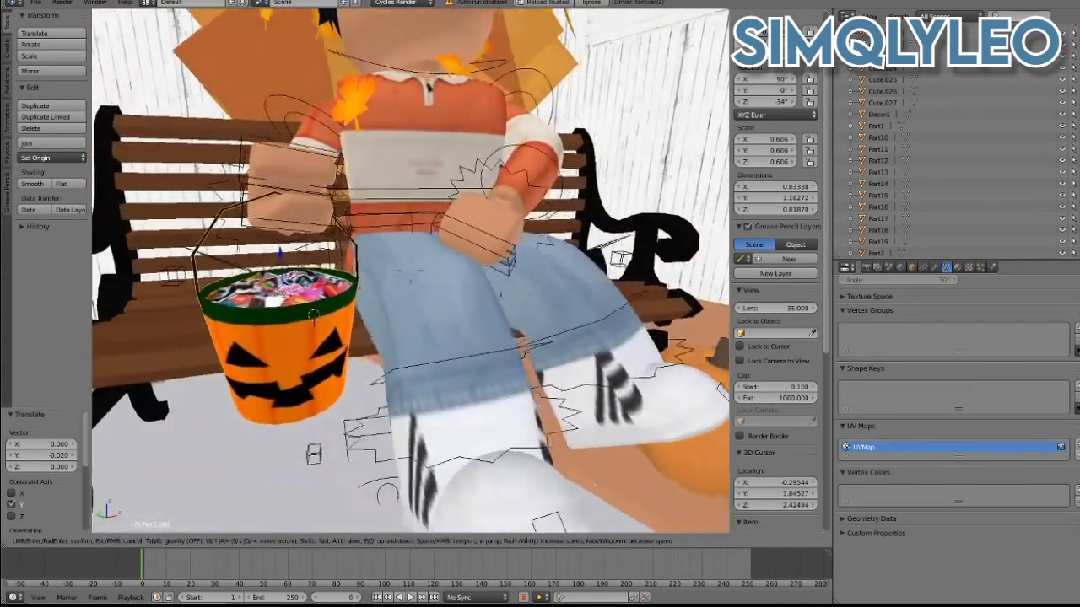
key(s)
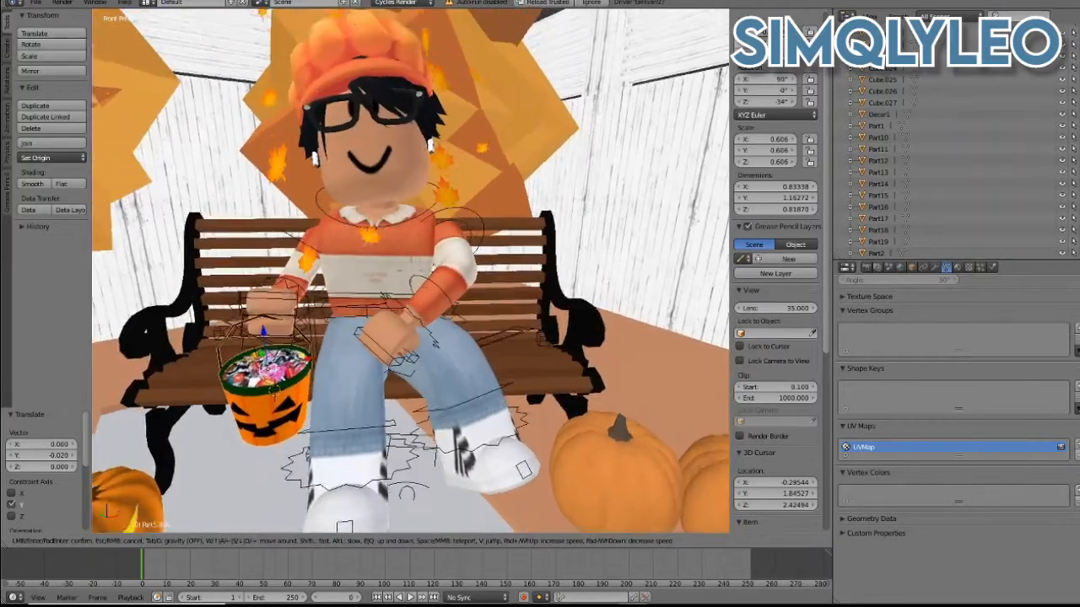
key(Return)
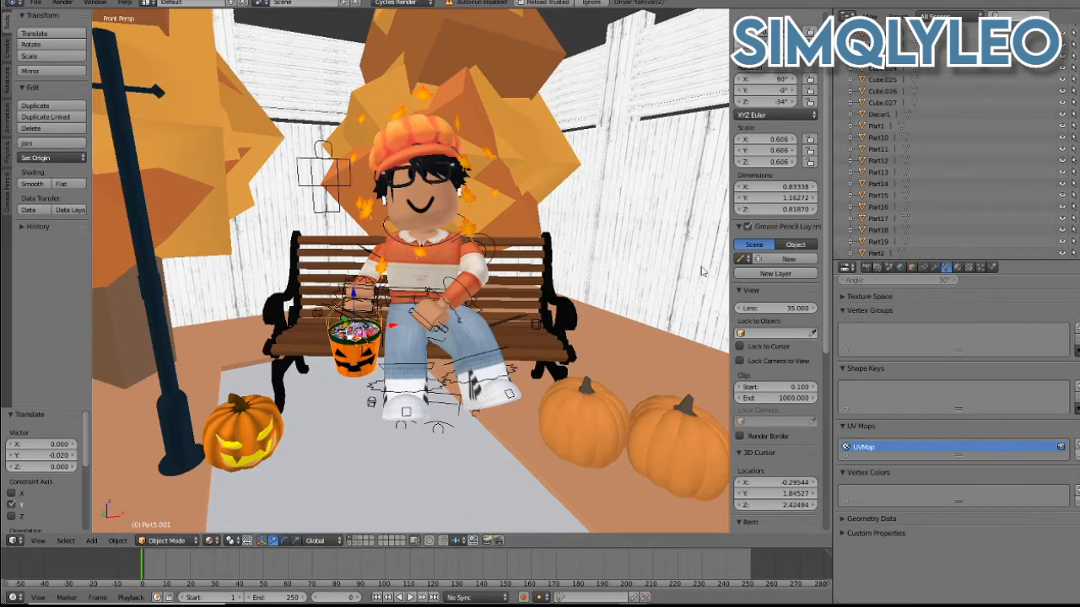
- Preview the scene with Rendered viewport shading to check the current lighting
click(210, 541)
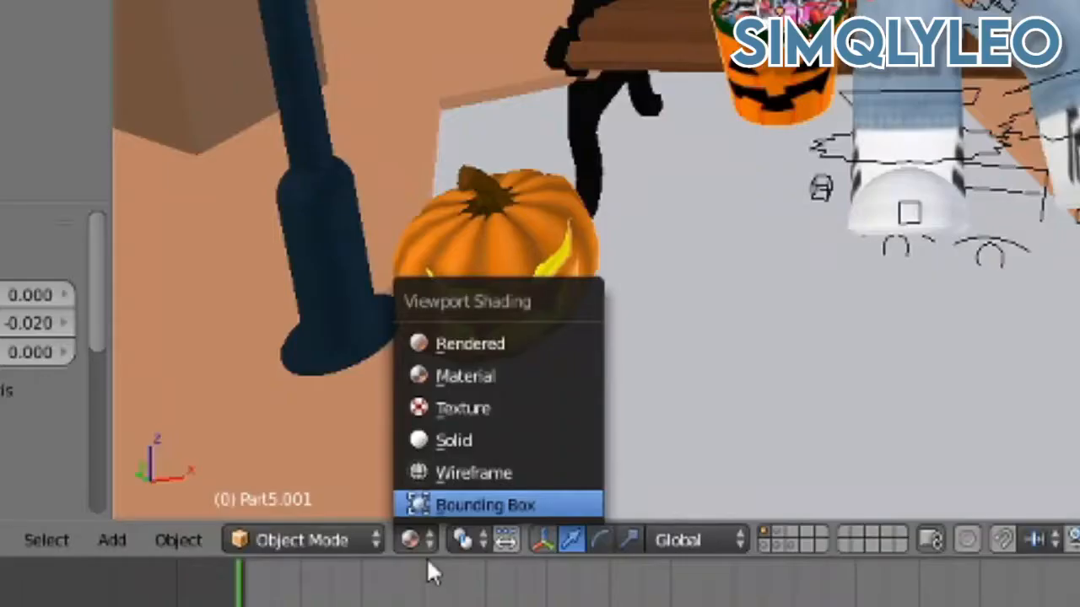
click(210, 540)
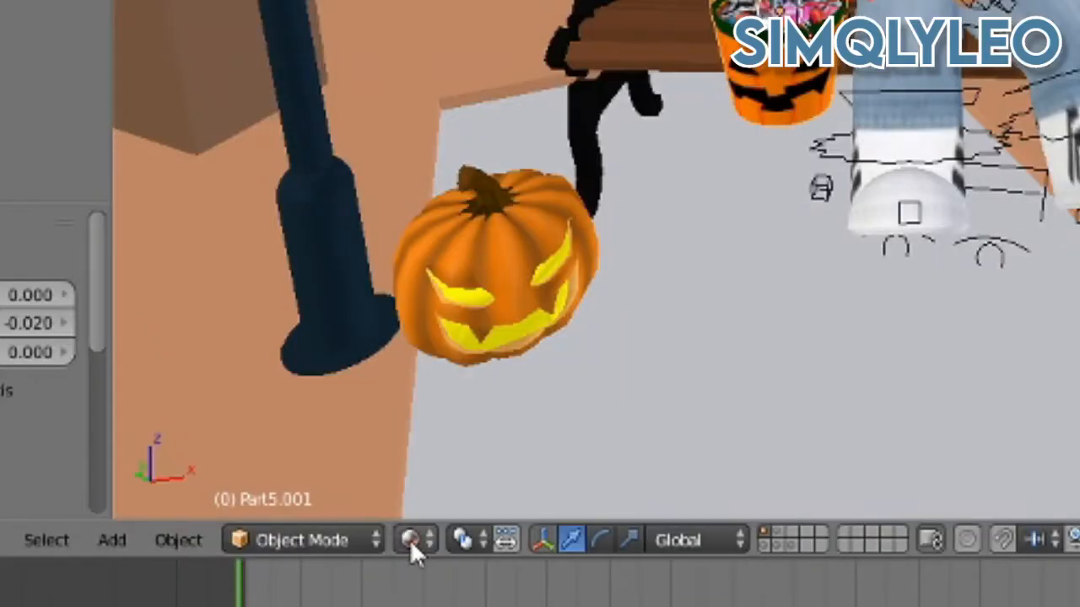
click(210, 541)
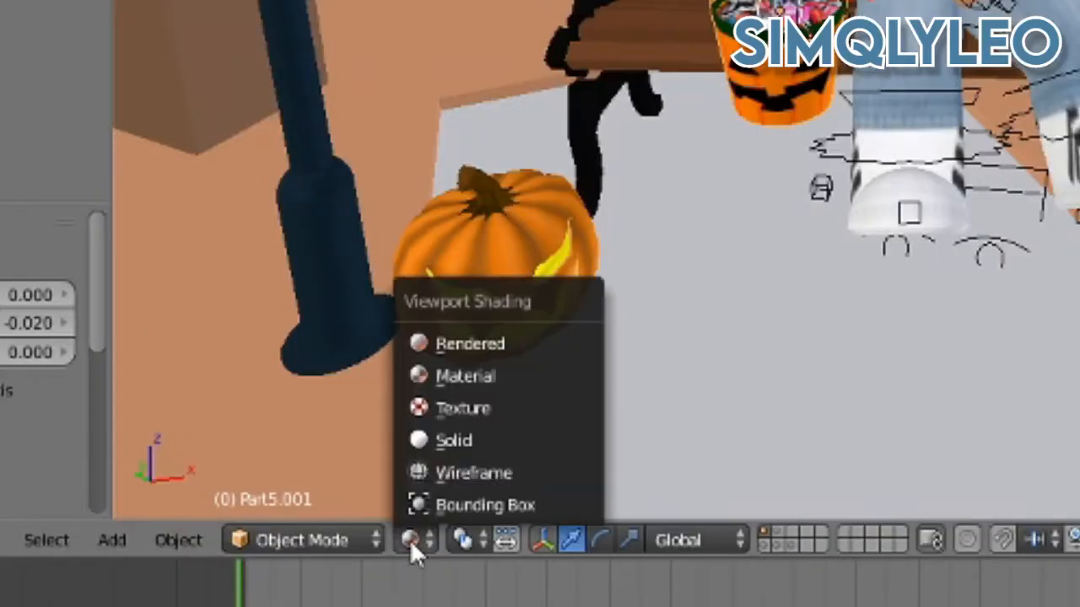
click(485, 342)
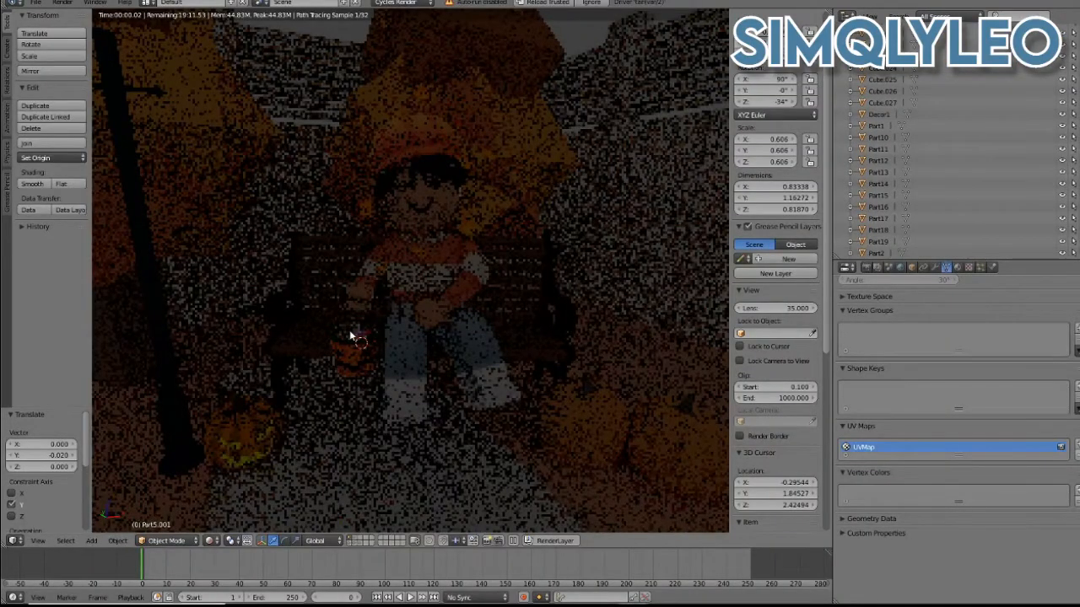
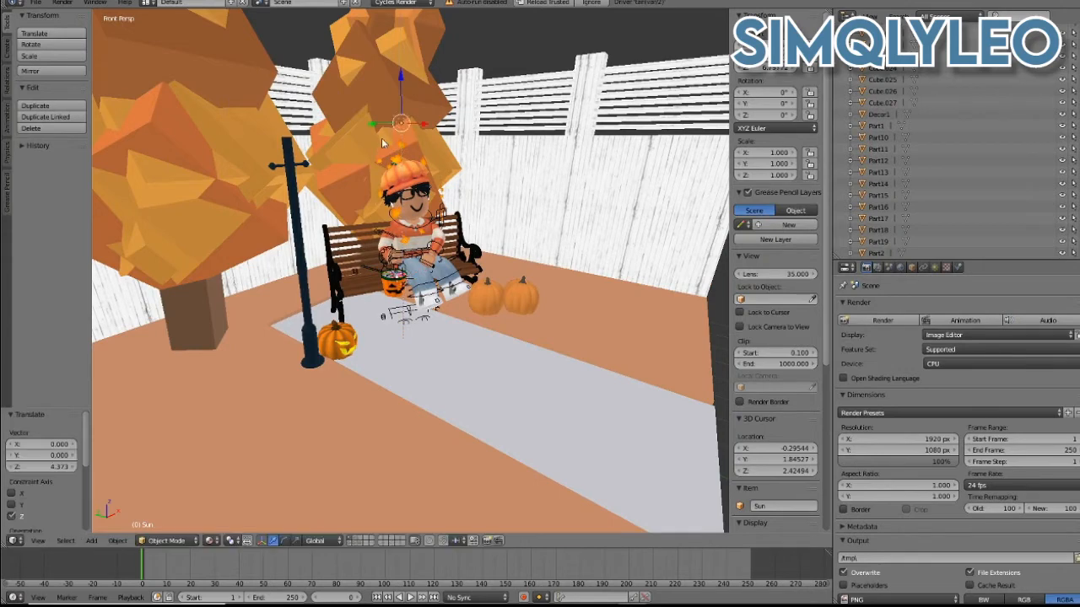
- Move the sun lamp along global Y and 0.538 along global X, over the area beside the bench
key(g)
key(y)
click(571, 163)
key(g)
key(x)
click(314, 313)
- Rotate the sun lamp freely to about 44° in X, 36.5° in Y and -30.5° in Z
click(284, 541)
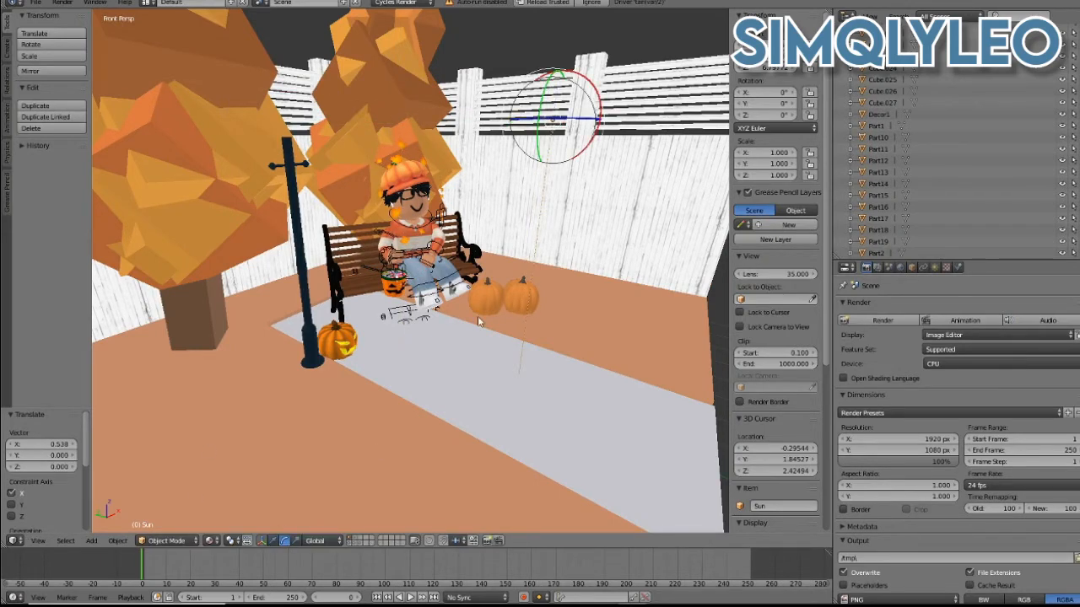
click(589, 145)
key(r)
key(r)
click(600, 143)
key(shift+f)
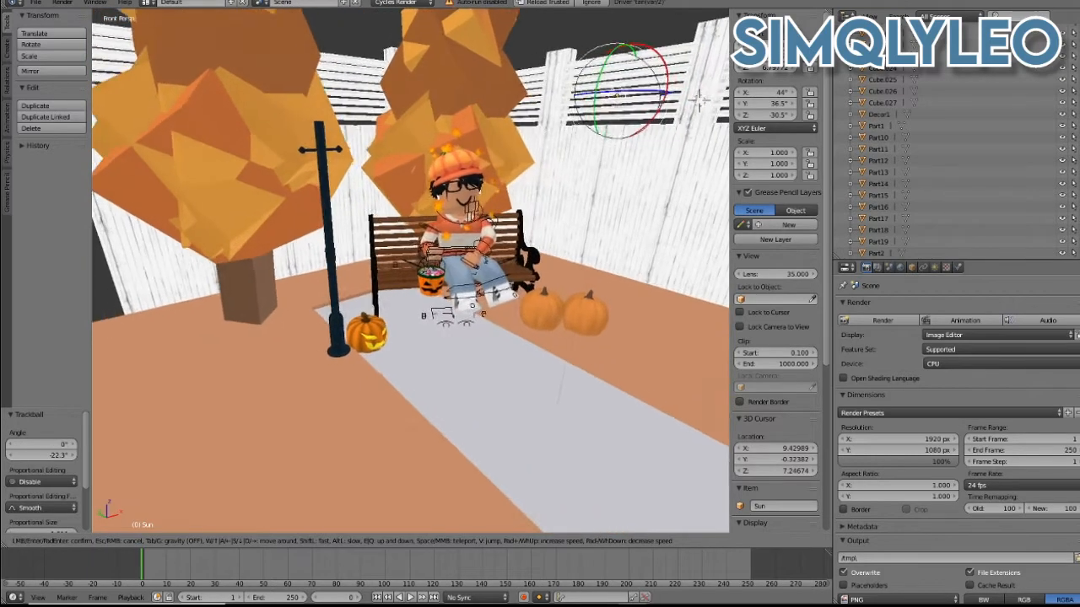
key(q)
key(d)
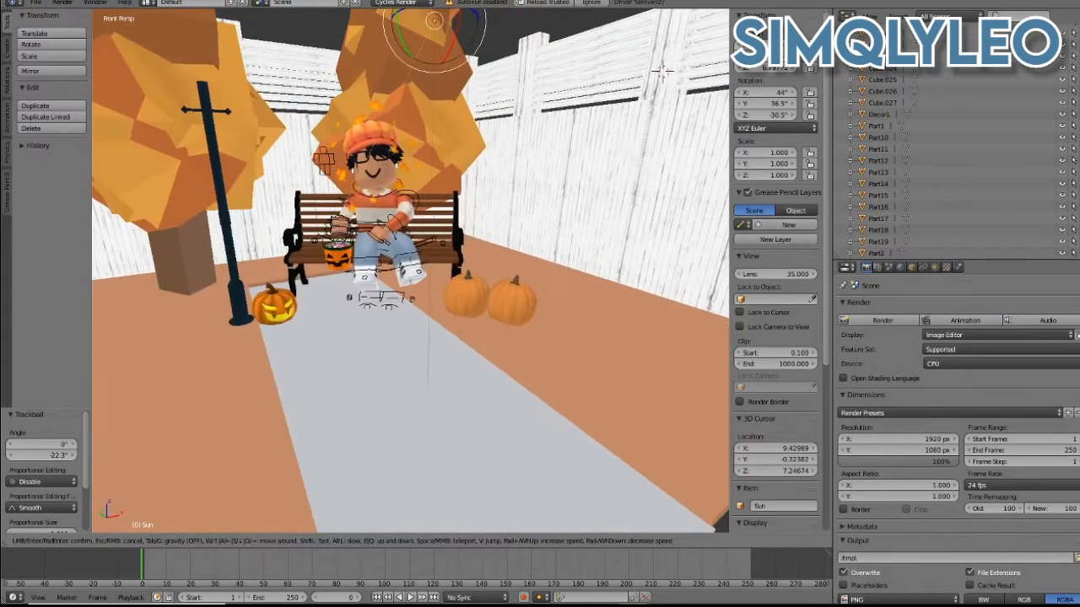
key(a)
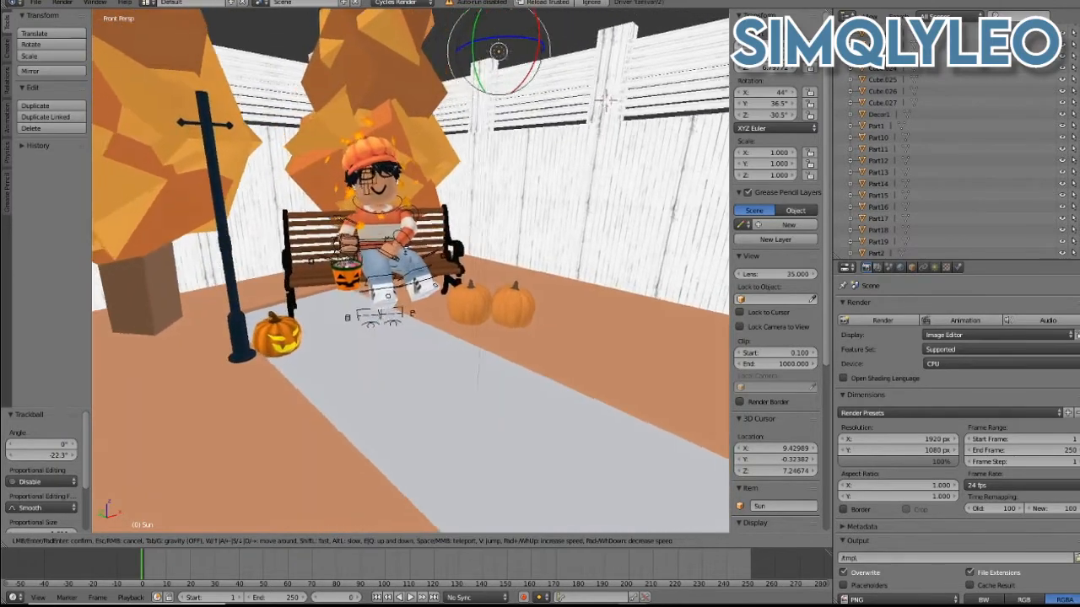
key(d)
key(q)
click(557, 292)
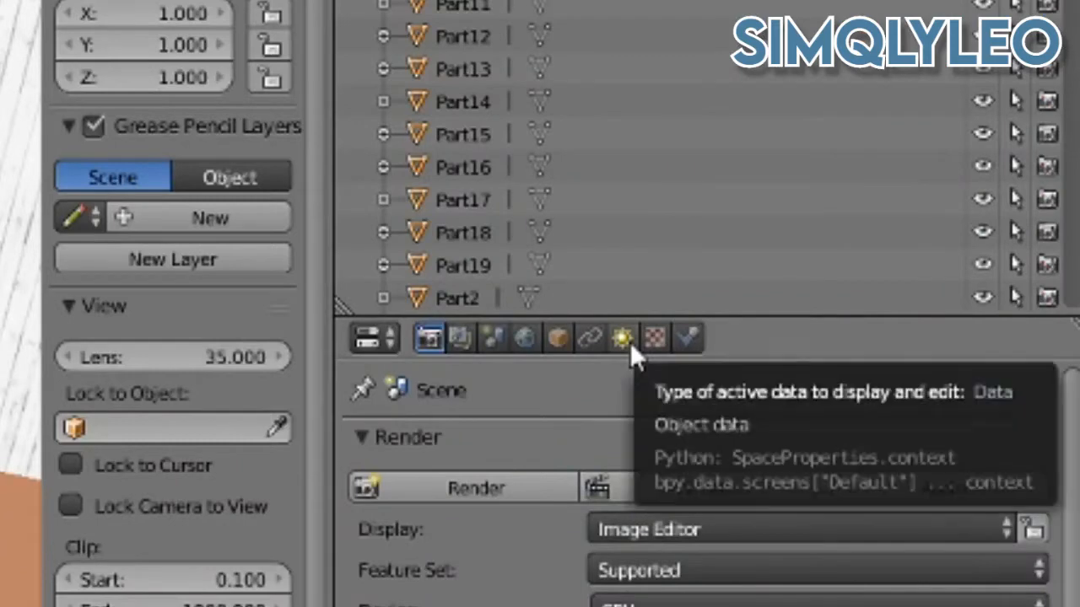
- Set the sun lamp's emission color to orange (R 1.000, G 0.142, B 0.000) and preview the scene with Rendered shading
click(935, 267)
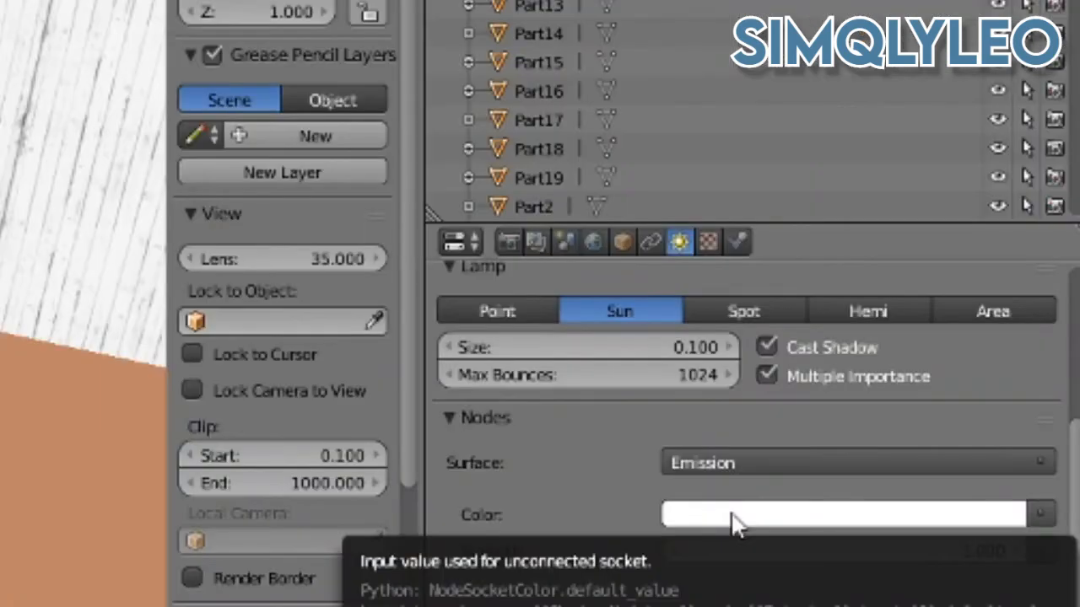
click(732, 523)
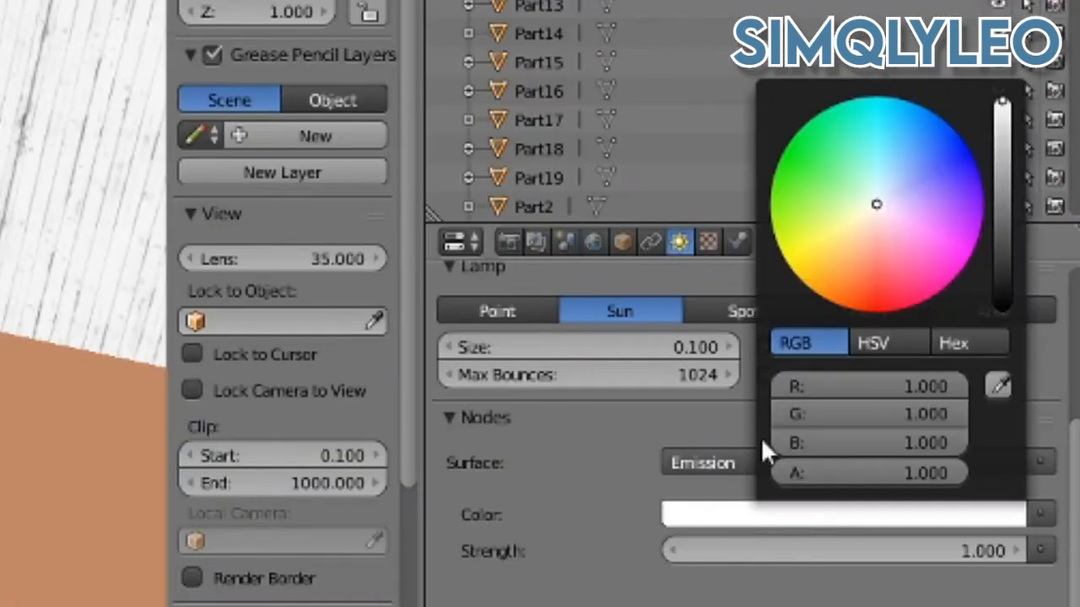
click(864, 232)
drag(864, 231, 832, 302)
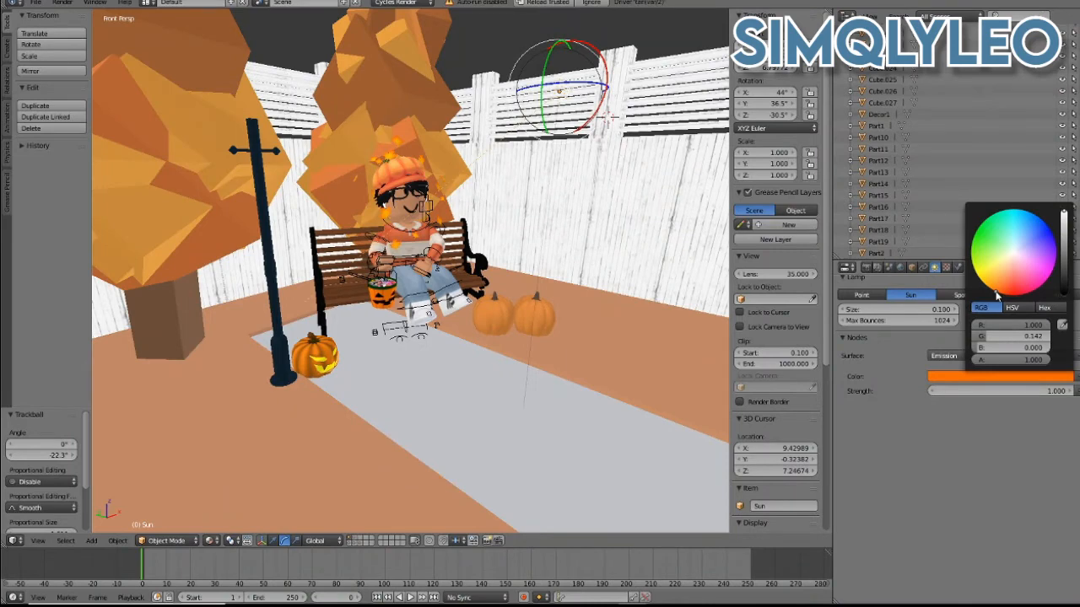
click(211, 541)
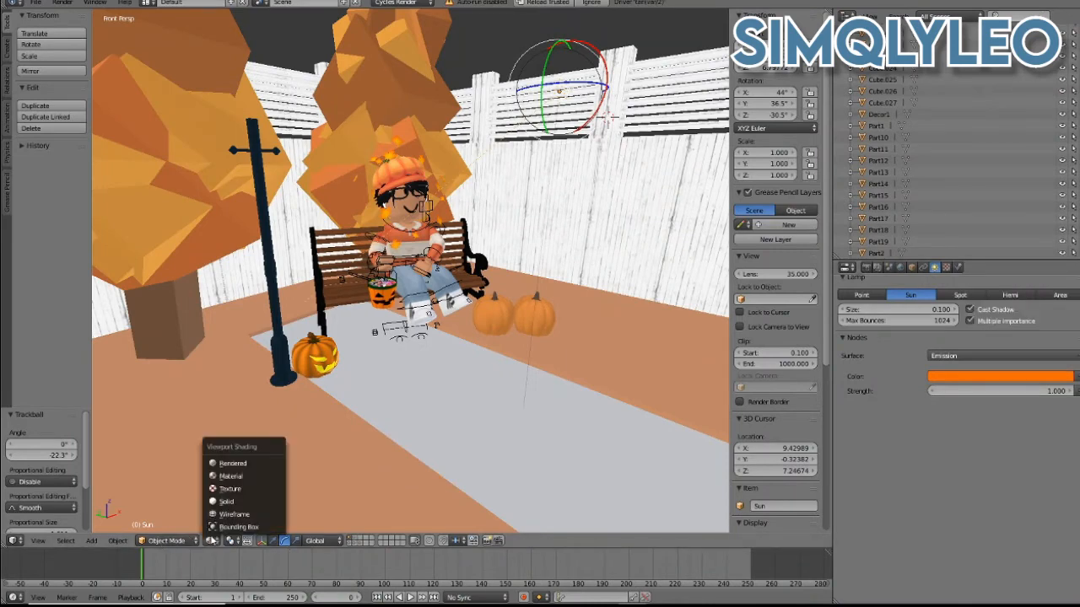
click(246, 464)
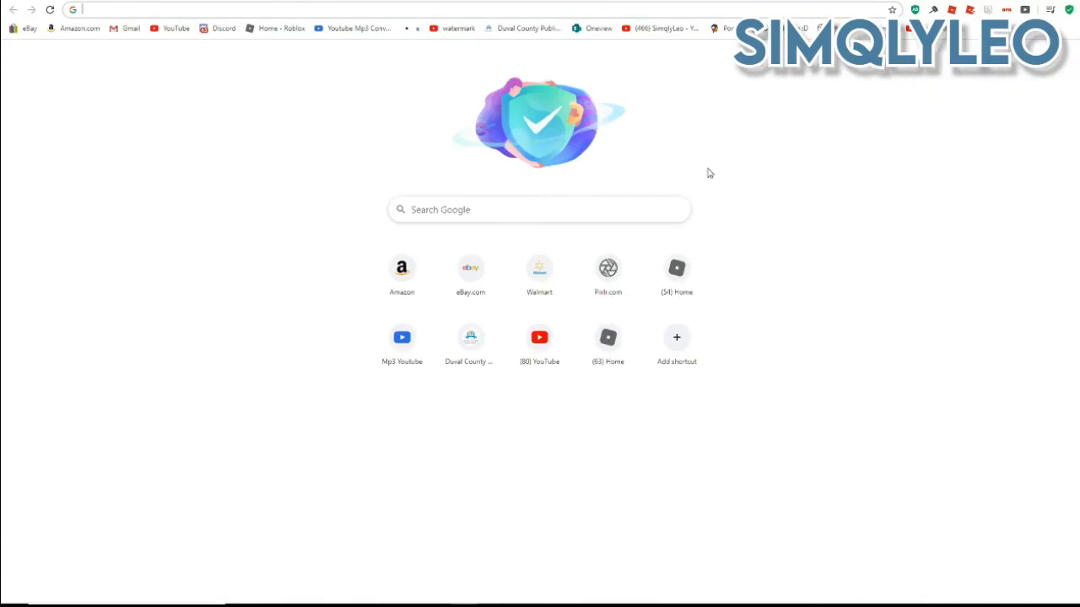
- Switch to the web browser and open the HDRI Haven website, hdrihaven.com
text(hdri )
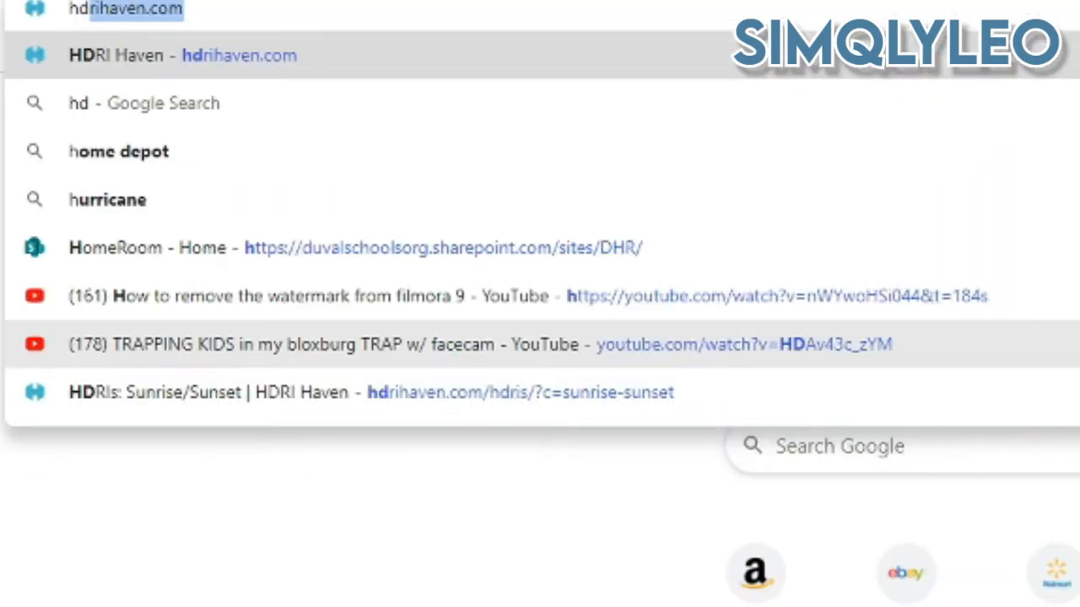
text(haven)
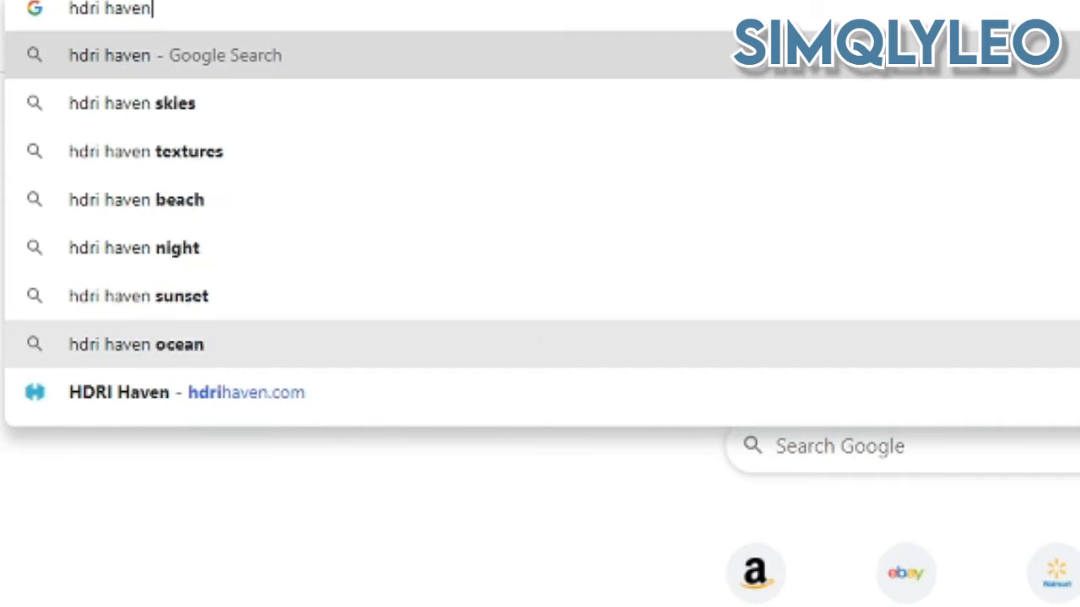
key(Down)
key(Down)
key(Down)
key(Down)
key(Down)
key(Down)
key(Down)
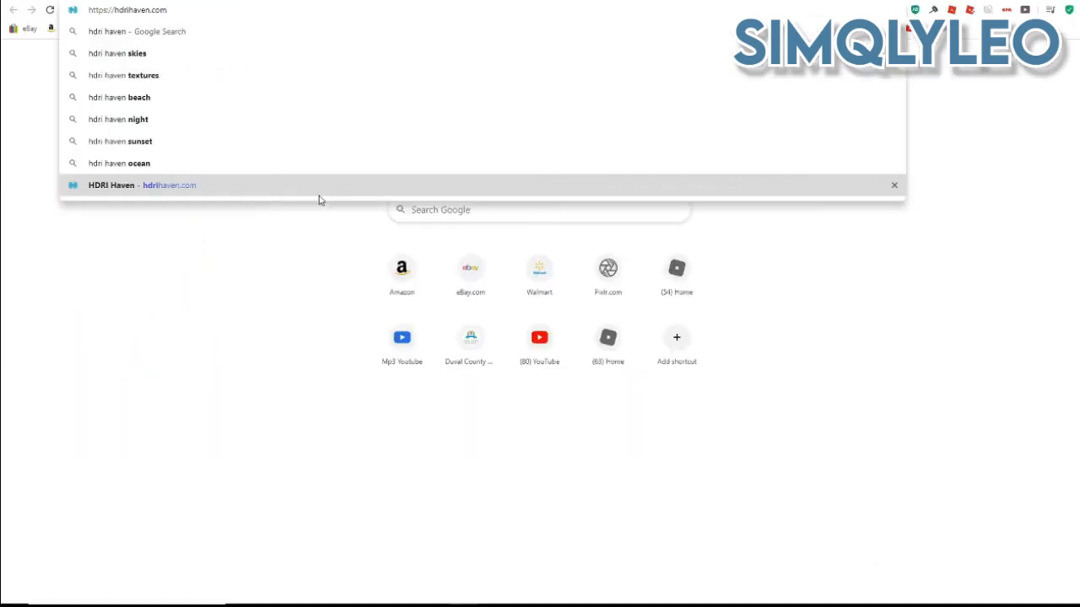
click(572, 408)
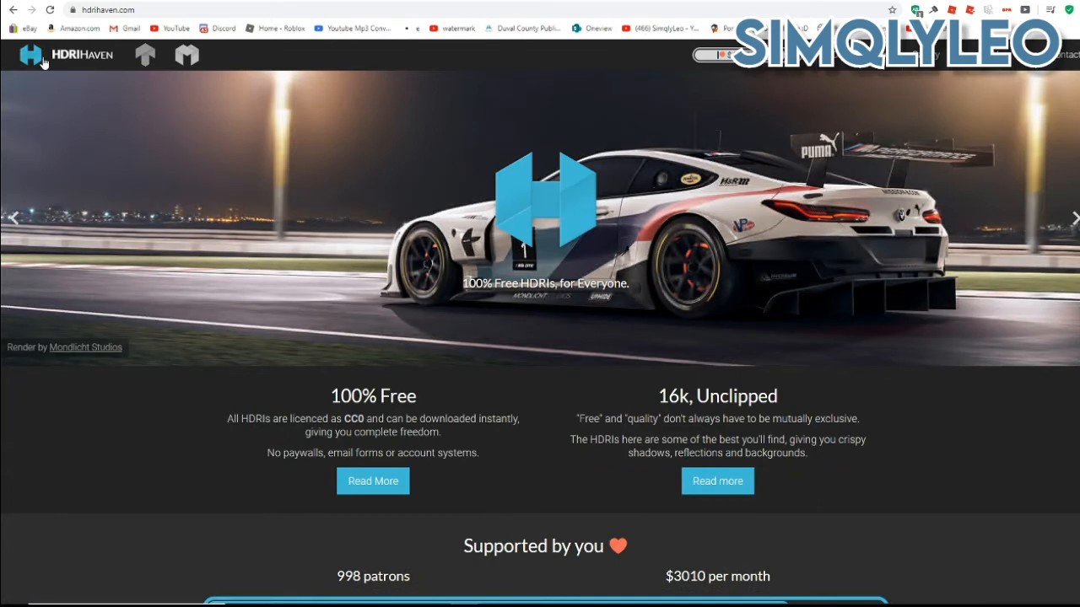
- Browse HDRI Haven for a sky, open The Lost City HDRI and examine its download resolutions
scroll(801, 379, down, 2)
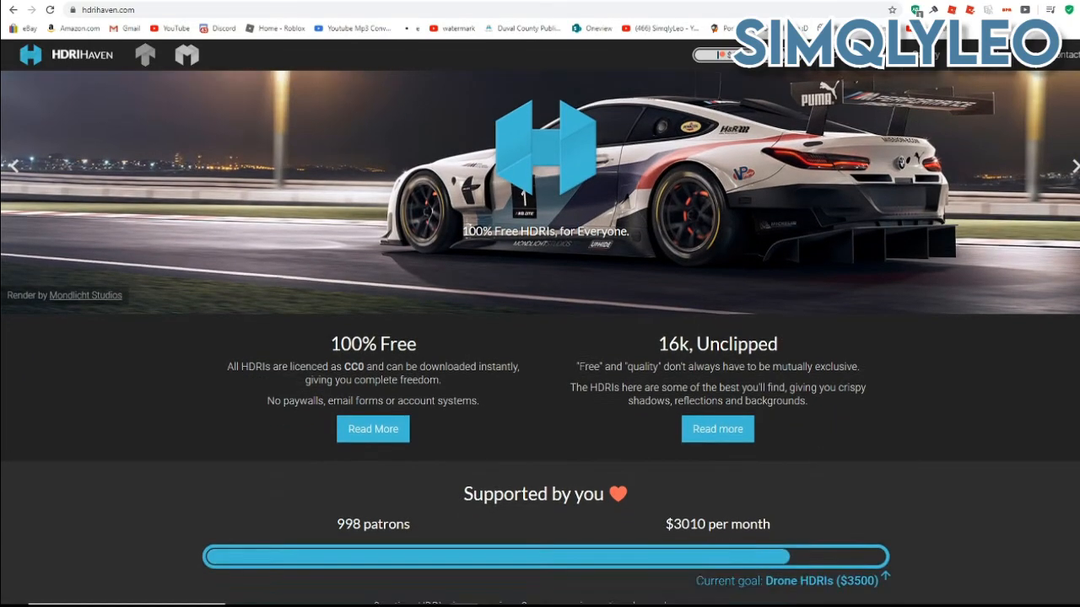
scroll(921, 391, up, 2)
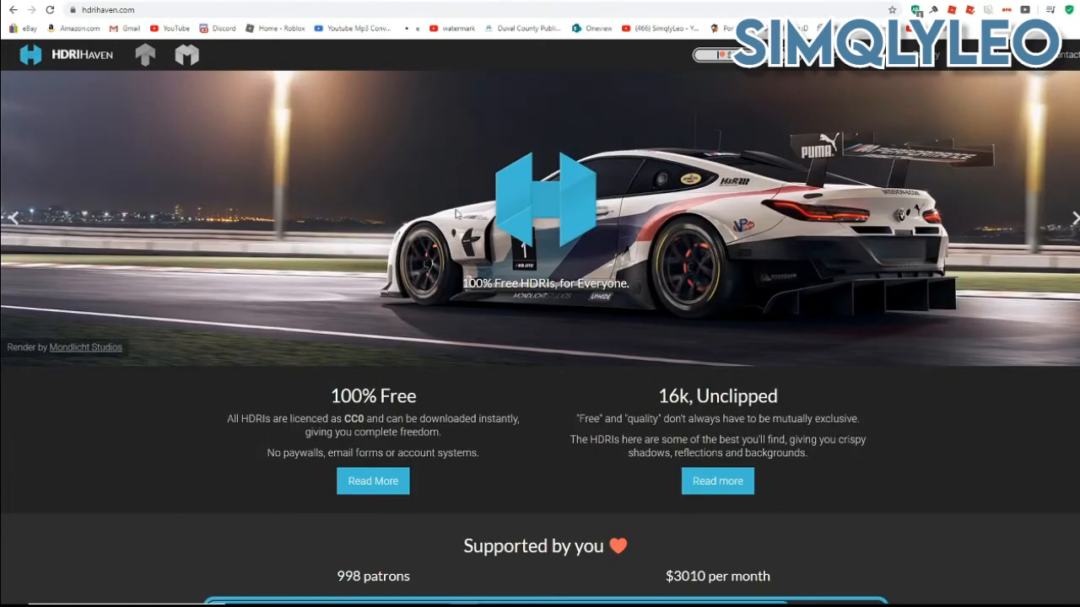
click(620, 245)
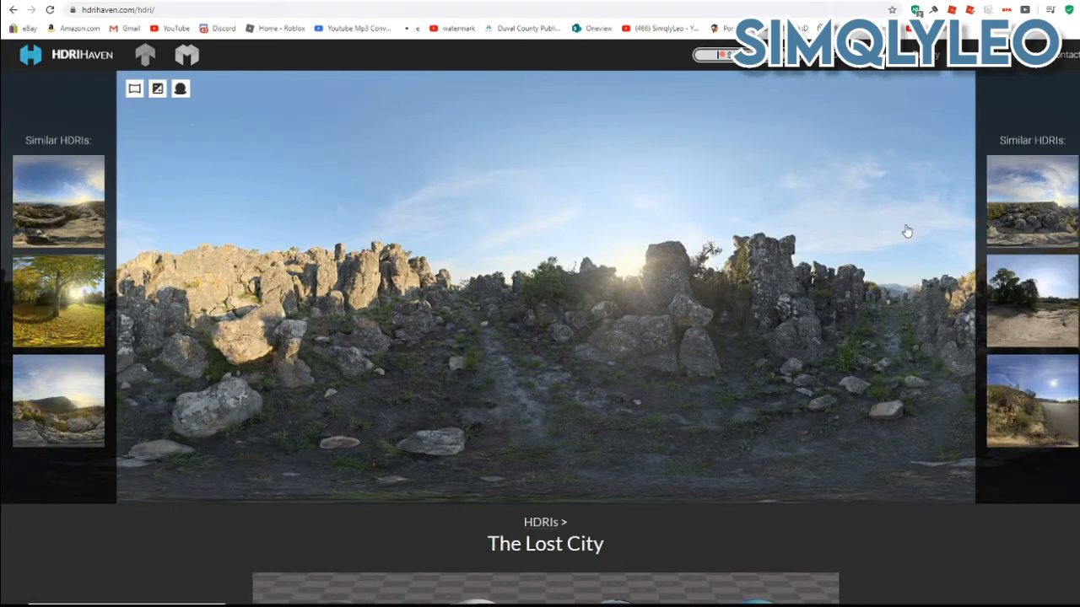
mouse_move(496, 544)
mouse_down()
mouse_move(606, 544)
mouse_move(499, 544)
mouse_up()
scroll(632, 456, down, 5)
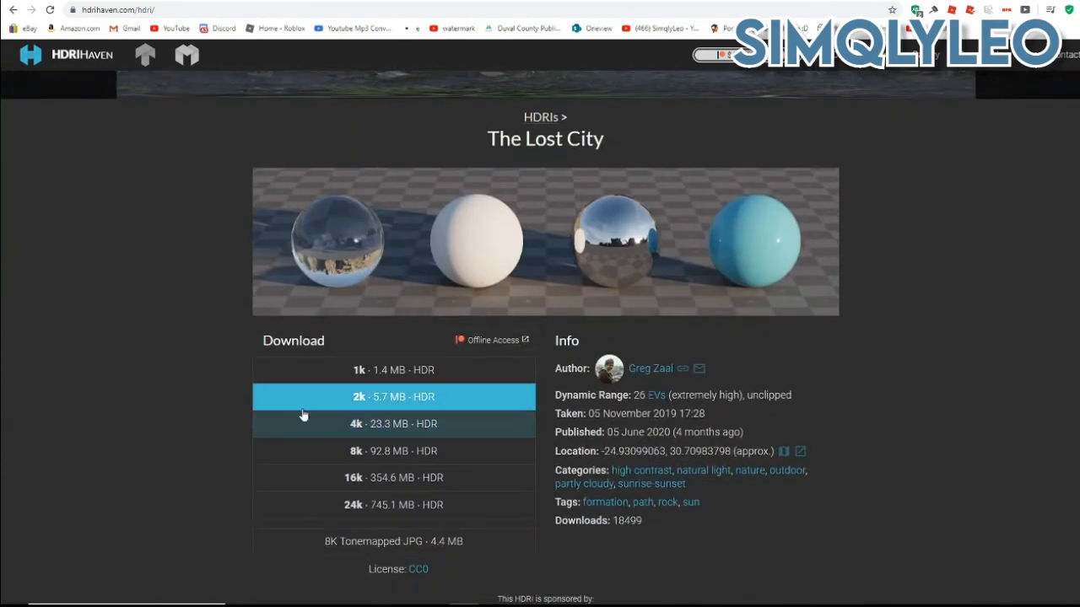
mouse_move(263, 340)
mouse_down()
mouse_move(355, 346)
mouse_move(263, 341)
mouse_up()
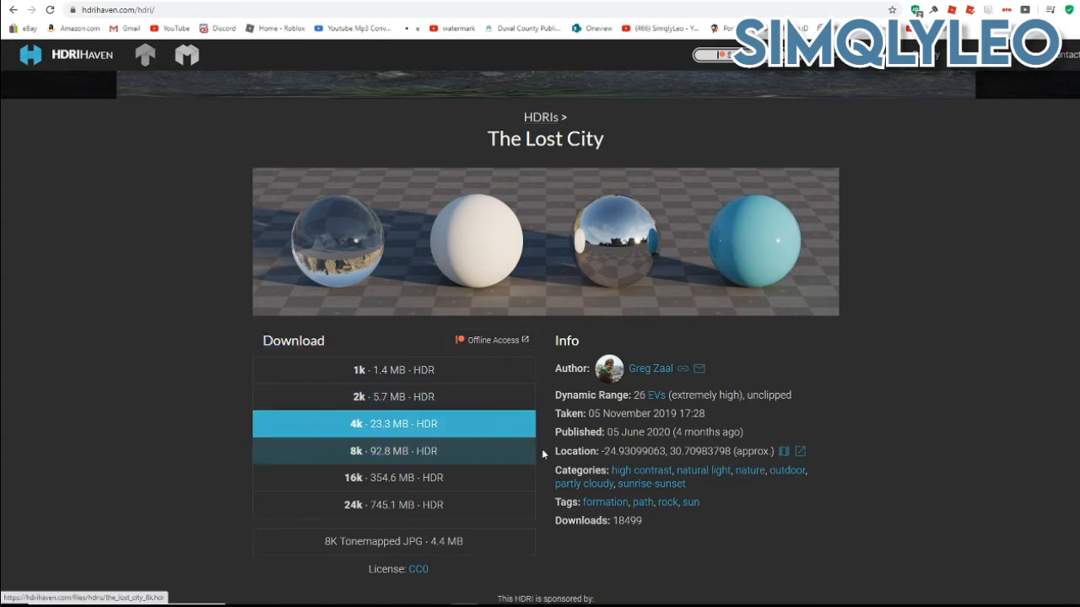
scroll(835, 498, up, 5)
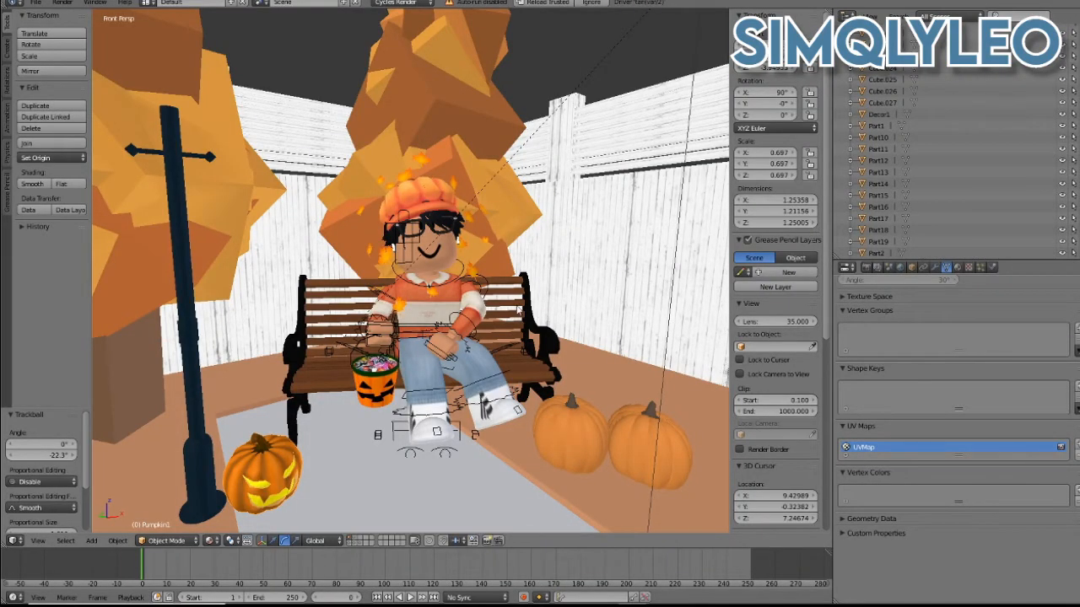
- Select the character's mesh, switch the 3D viewport area to the Node Editor and shift the displayed material nodes
right_click(449, 258)
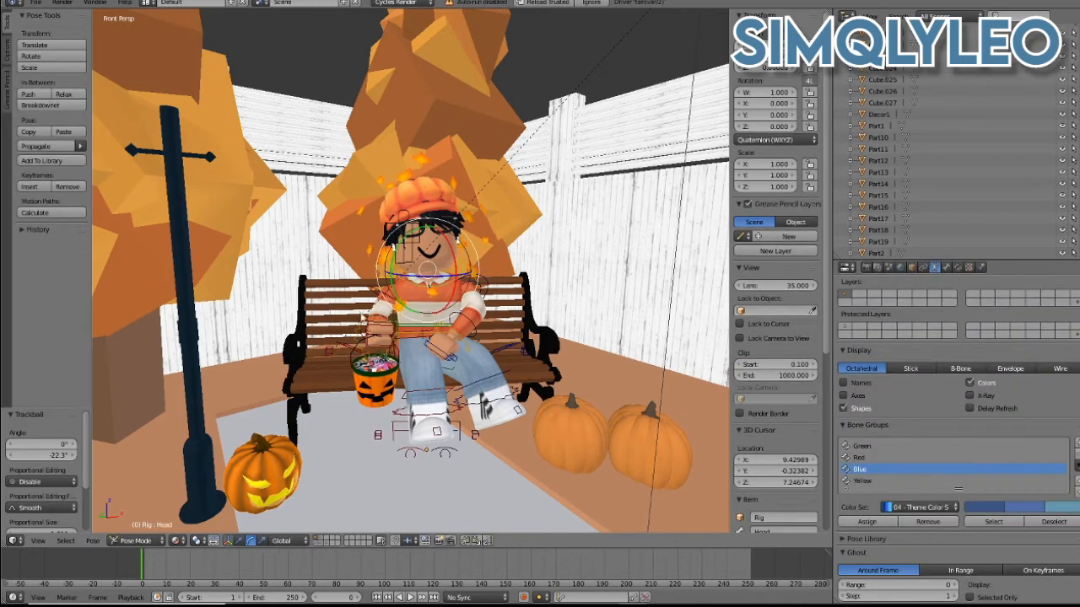
right_click(413, 200)
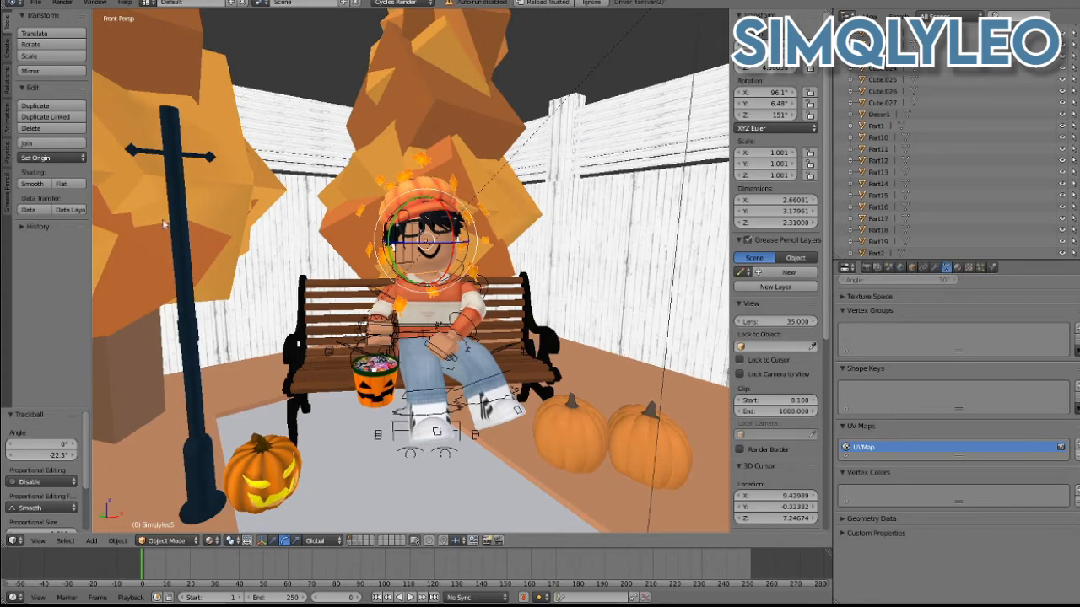
click(14, 541)
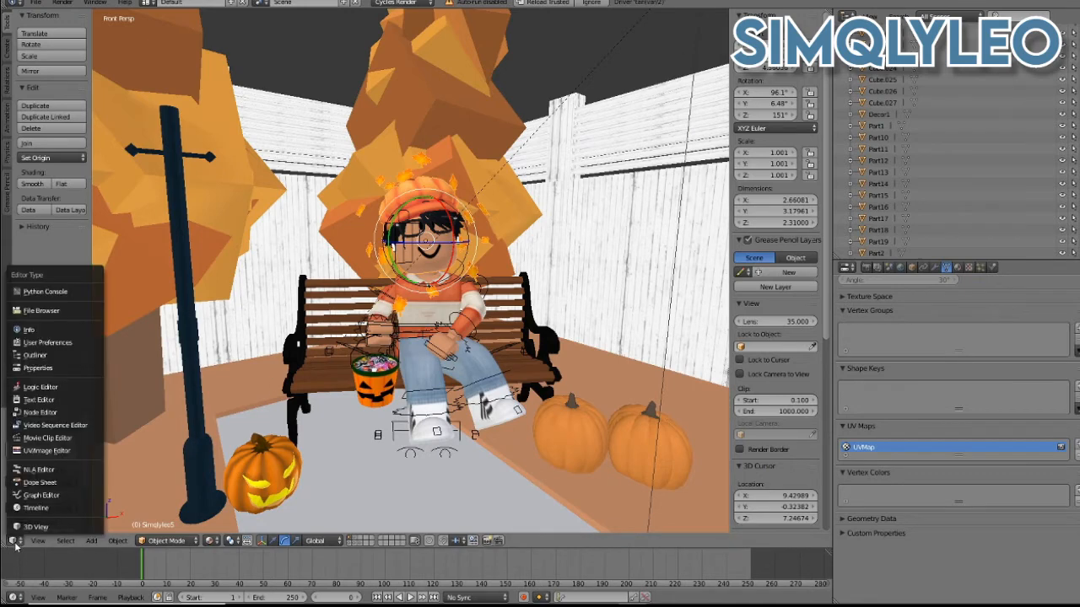
click(71, 414)
key(Home)
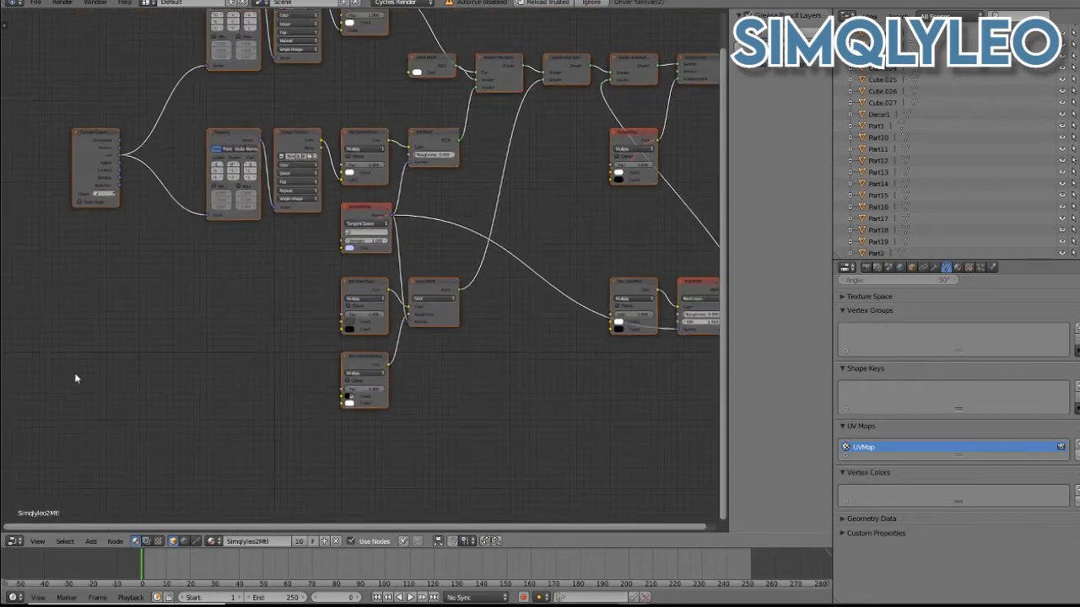
key(g)
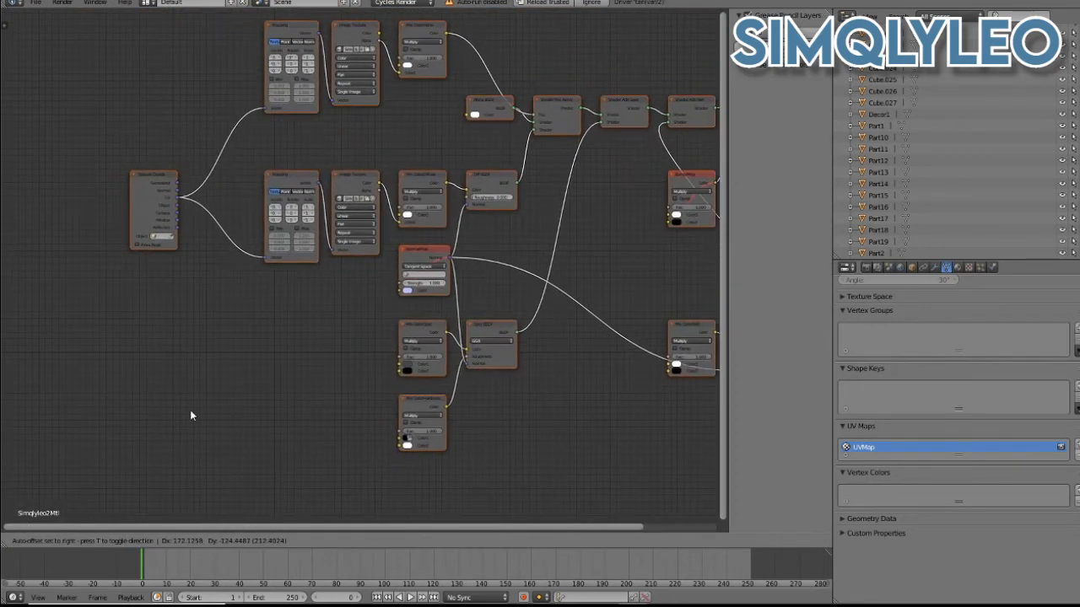
click(156, 423)
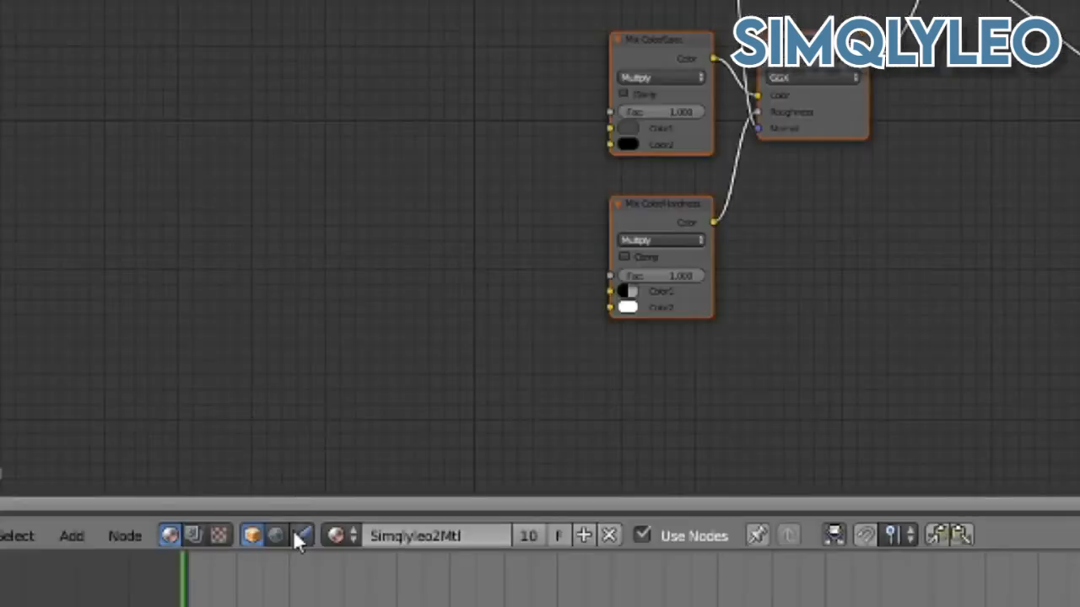
- Create a new node-based world and move its Background and World Output nodes closer to the middle of the canvas
click(185, 541)
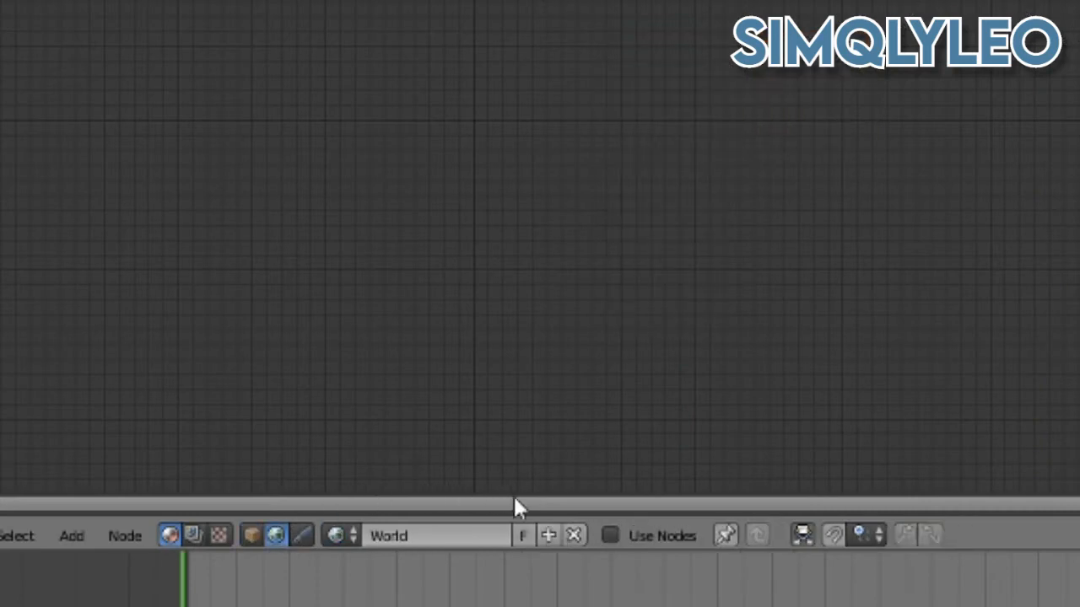
click(547, 537)
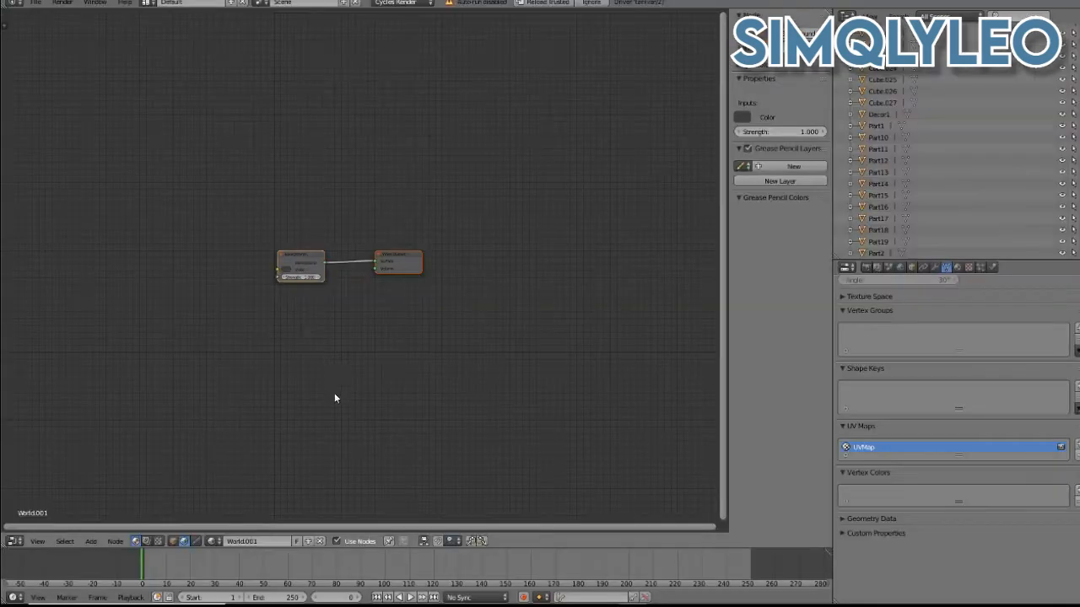
key(g)
click(458, 407)
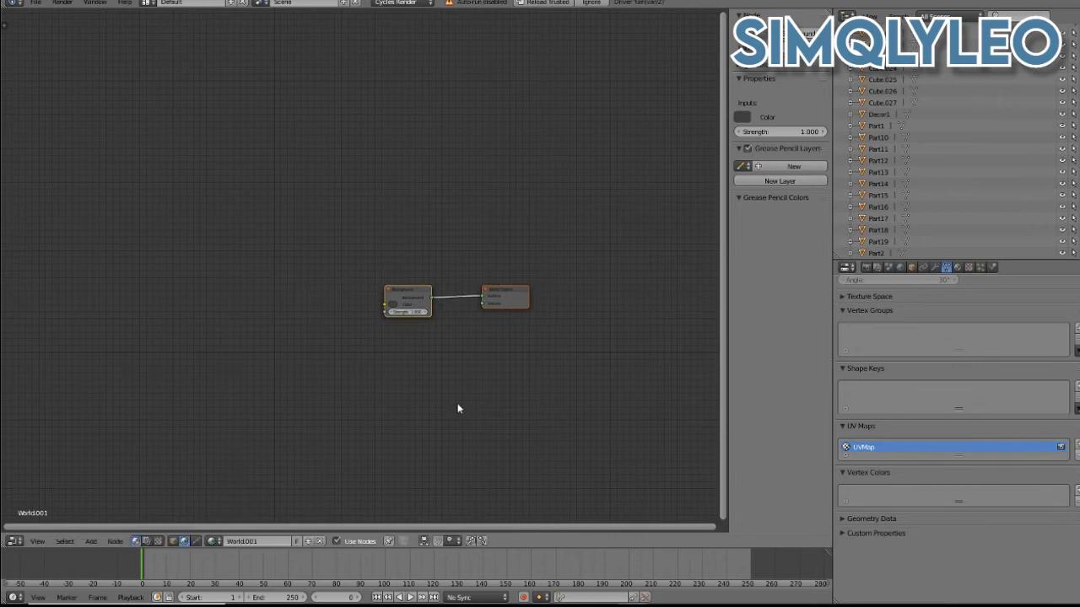
scroll(439, 399, up, 1)
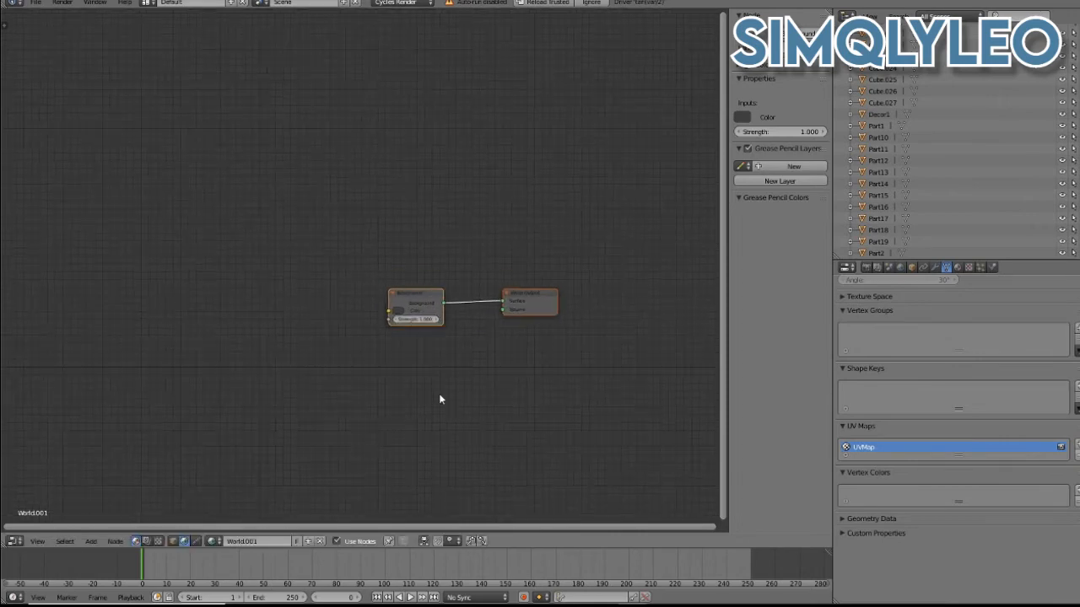
- Add an Environment Texture node to the world shader and place it before the Background node
key(shift+a)
mouse_move(427, 426)
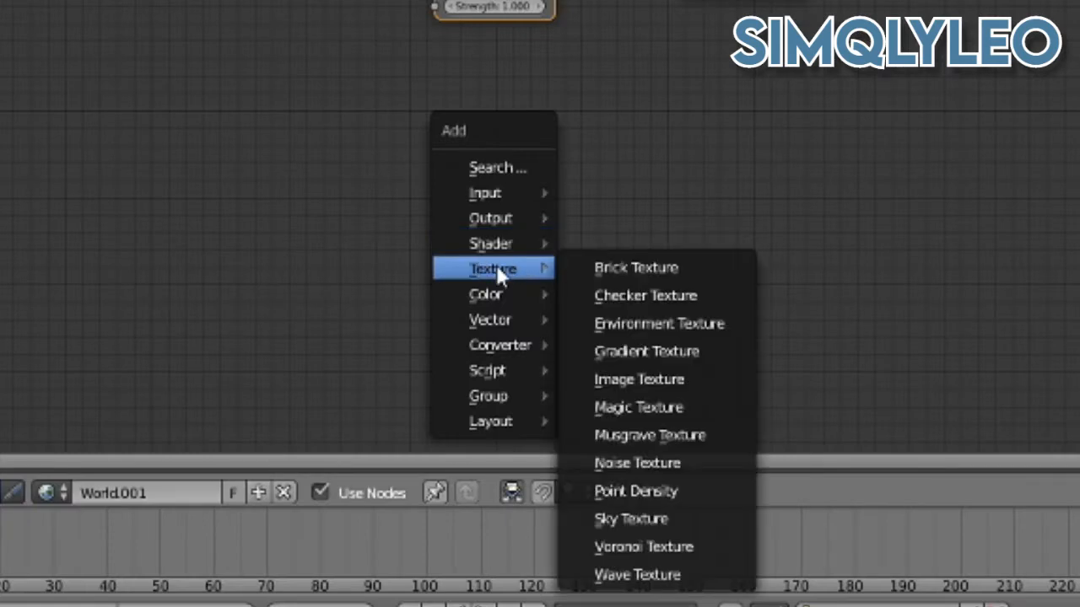
click(686, 326)
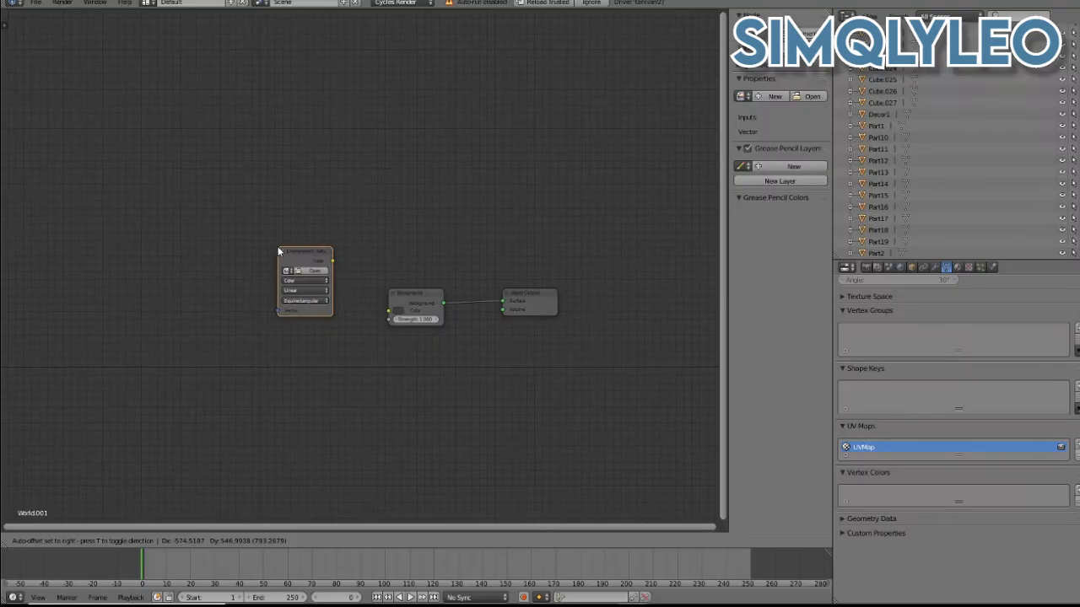
click(277, 246)
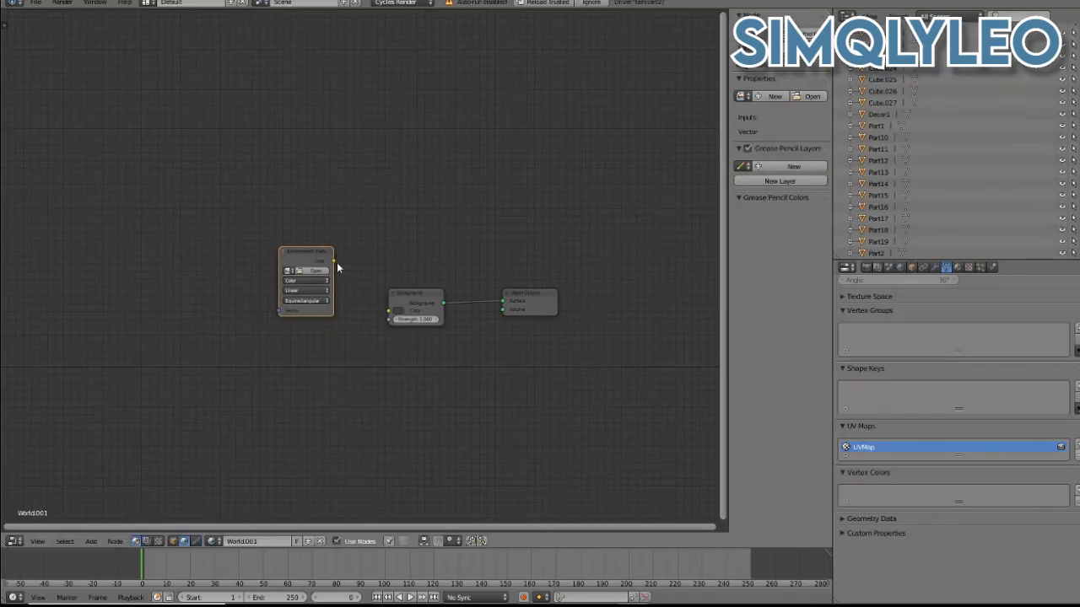
- Connect the Environment Texture's Color output to the Background's Color input and load the 4K kiara_1 HDR image from the Downloads folder
scroll(351, 266, up, 4)
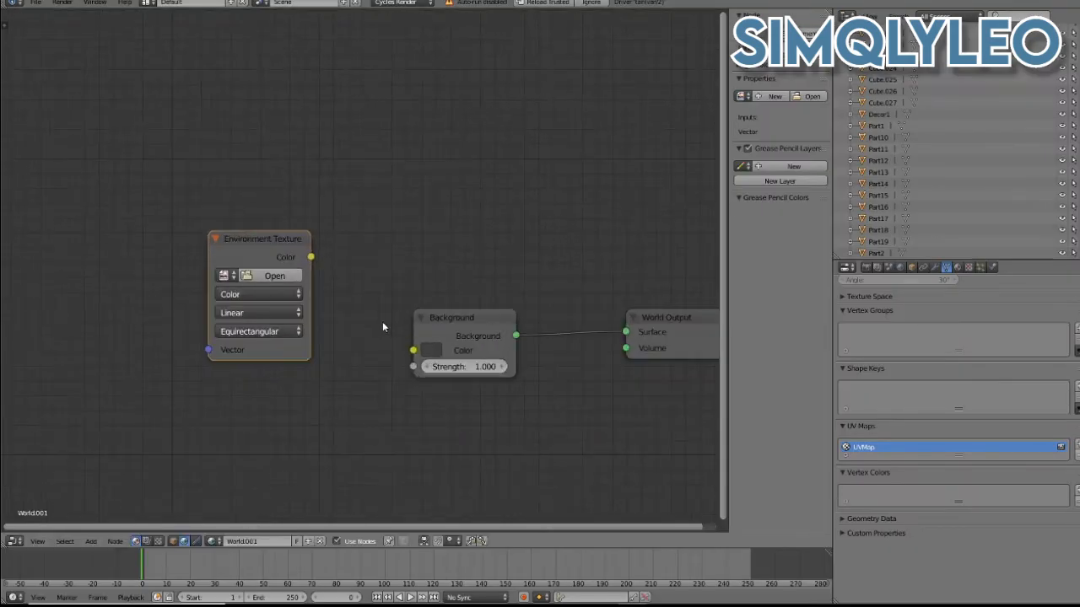
drag(292, 253, 303, 261)
drag(357, 297, 433, 397)
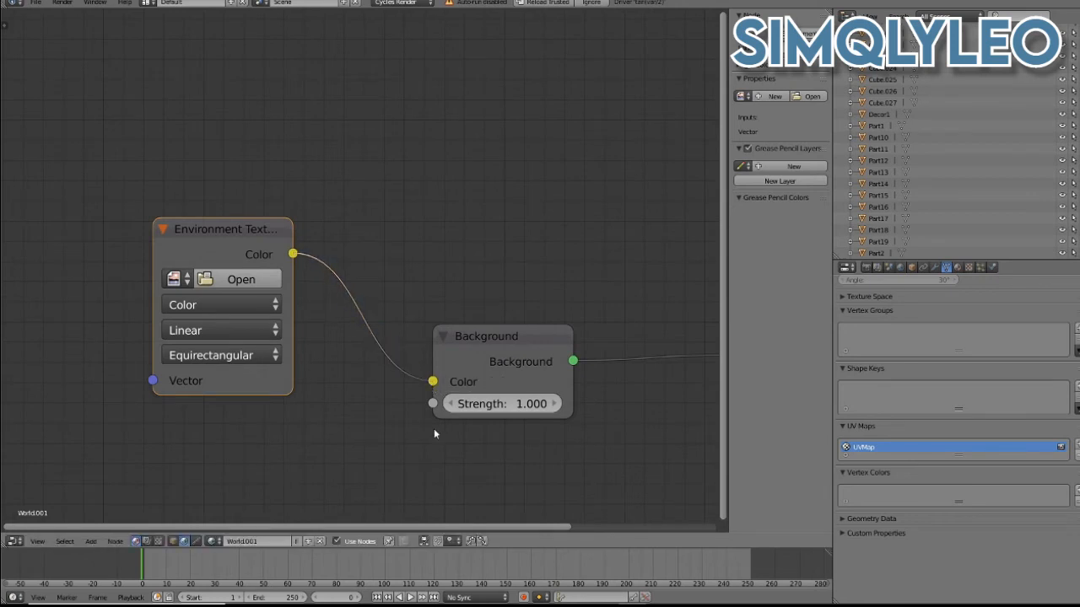
click(225, 280)
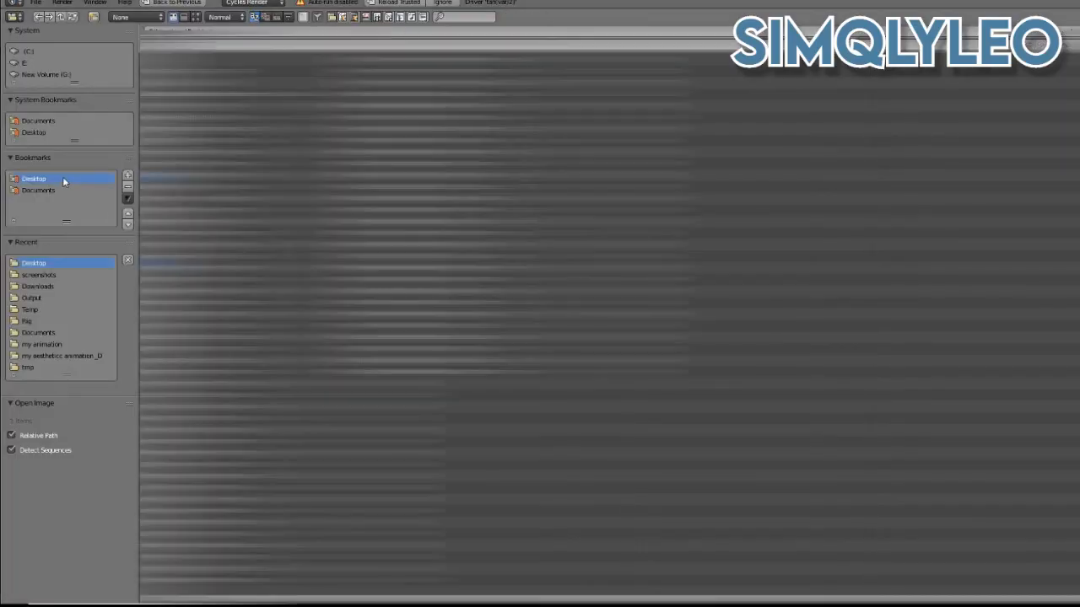
click(38, 286)
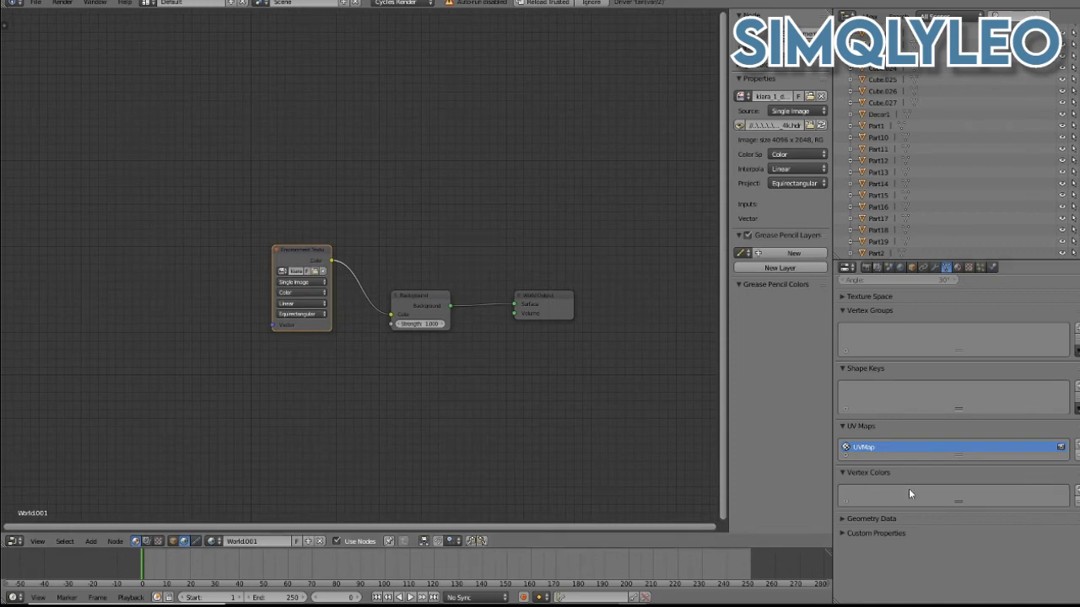
- Return the area to the 3D View and preview the HDRI lighting with Rendered shading before going back to the previous shading
click(17, 543)
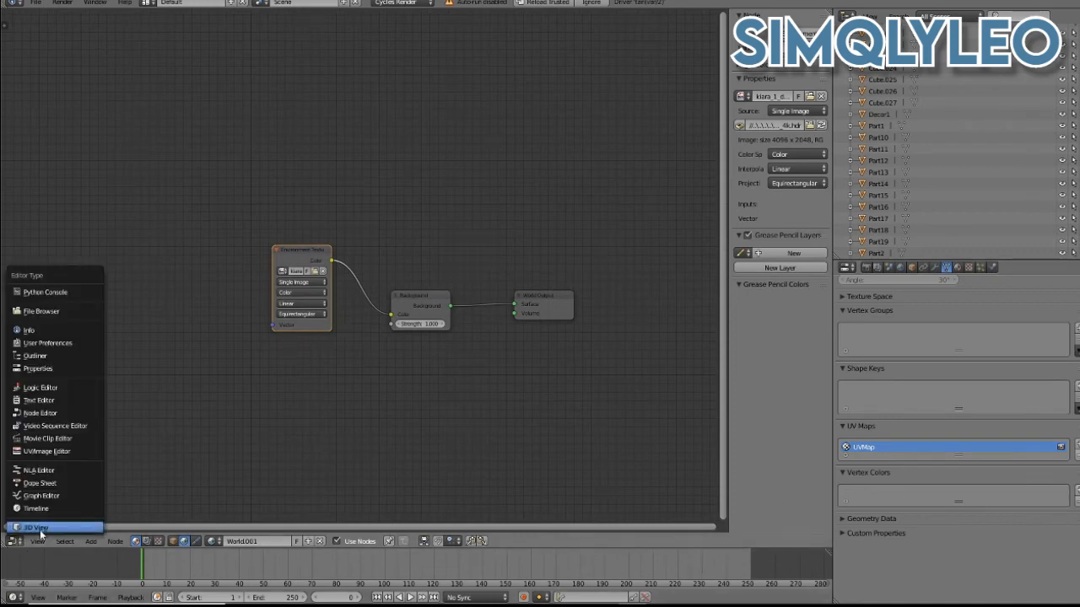
click(37, 529)
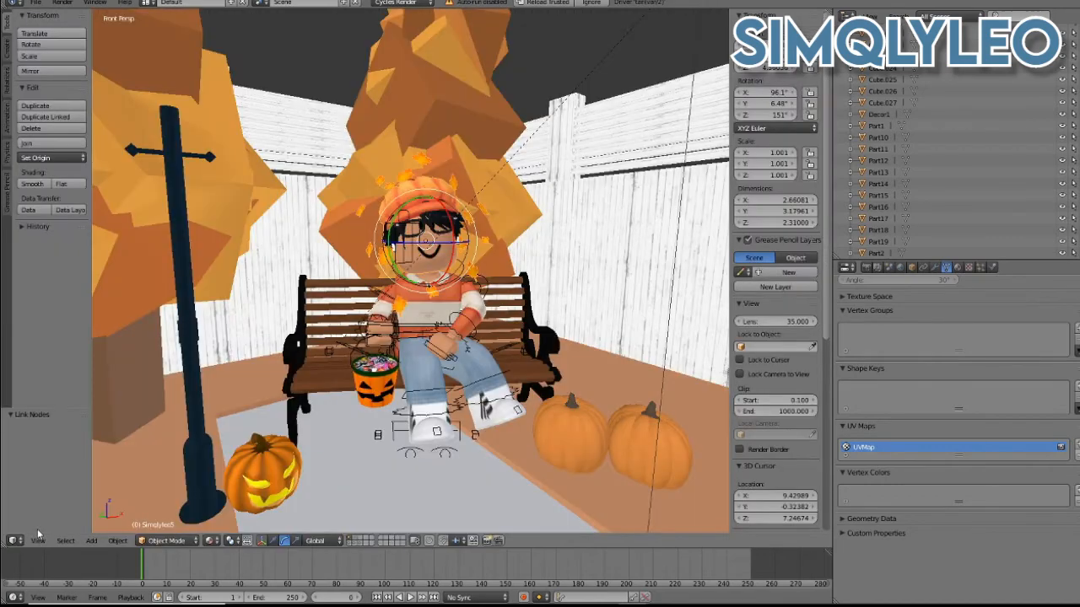
click(214, 541)
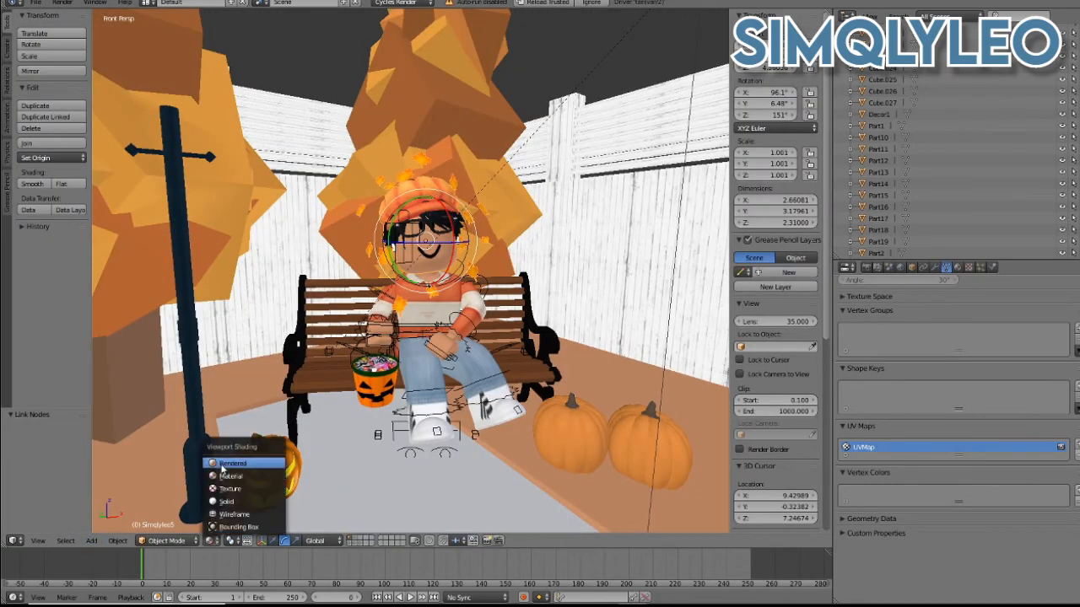
click(217, 466)
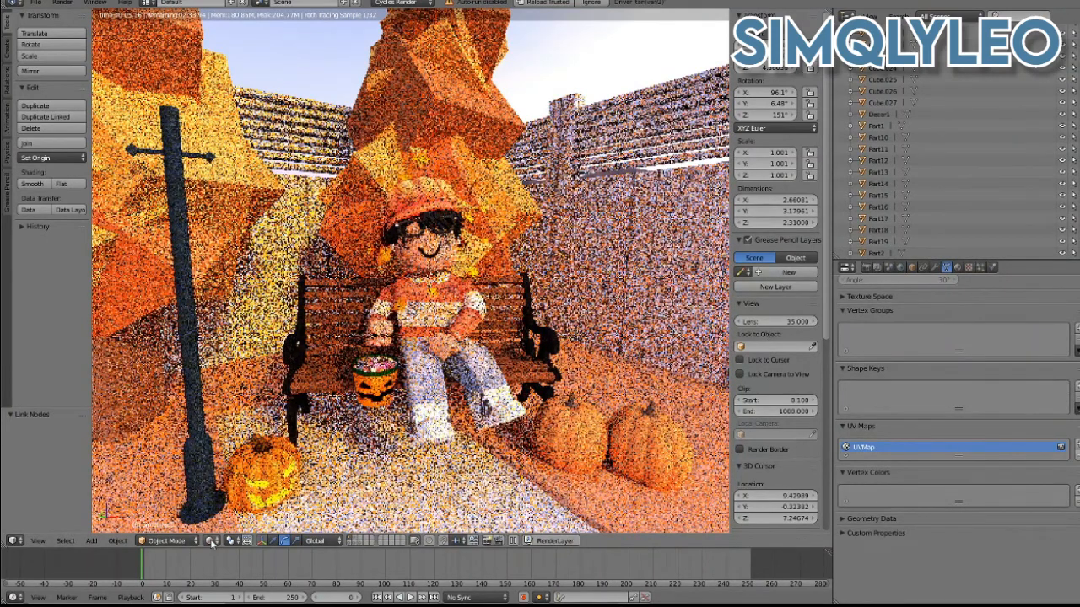
click(212, 544)
click(231, 466)
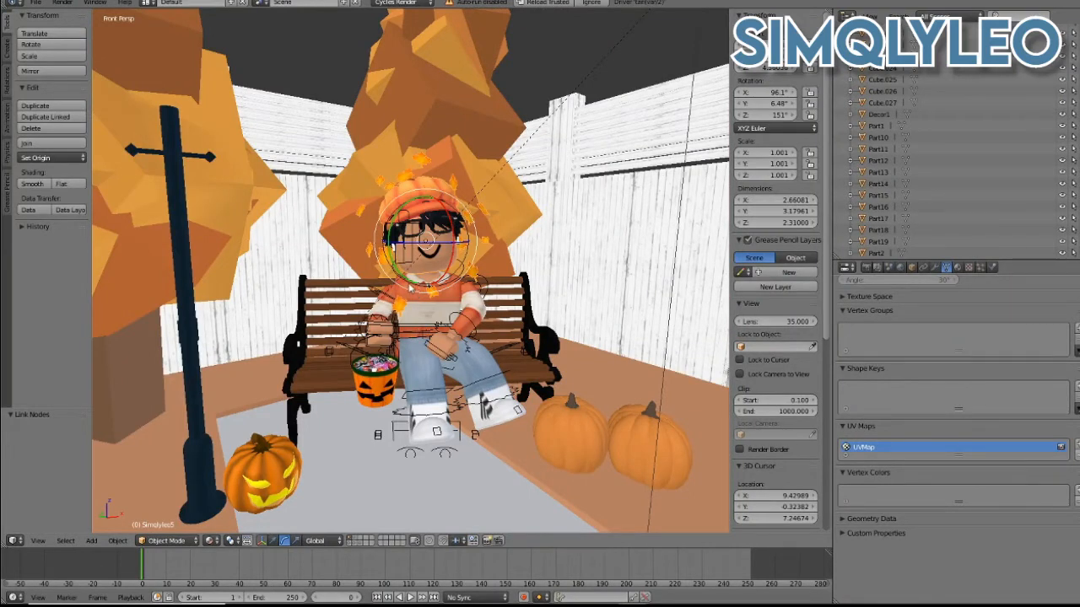
- Add a camera to the scene and look through it
key(shift+a)
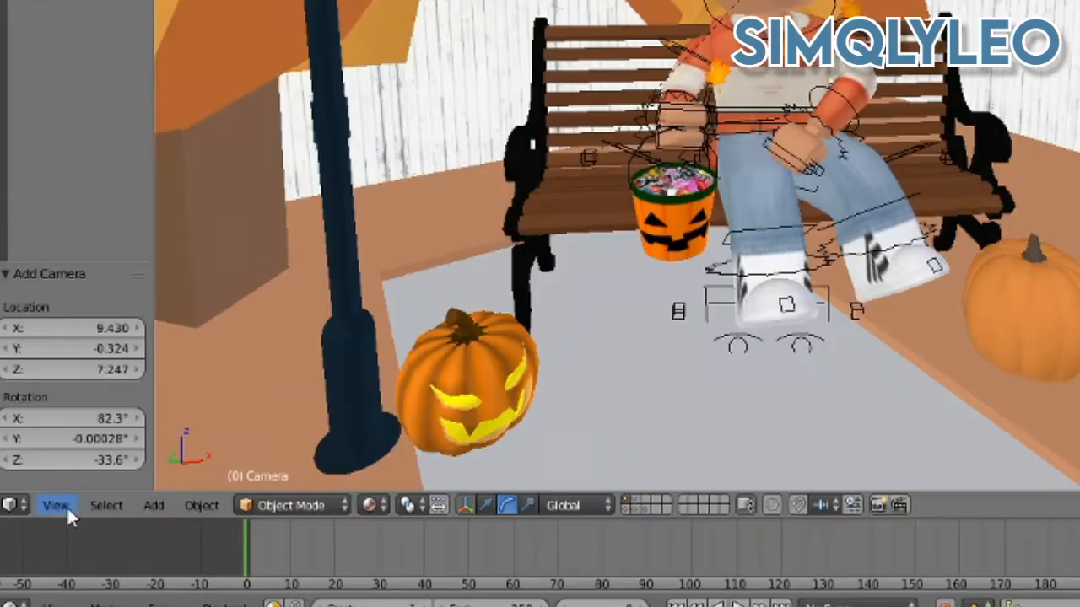
click(59, 504)
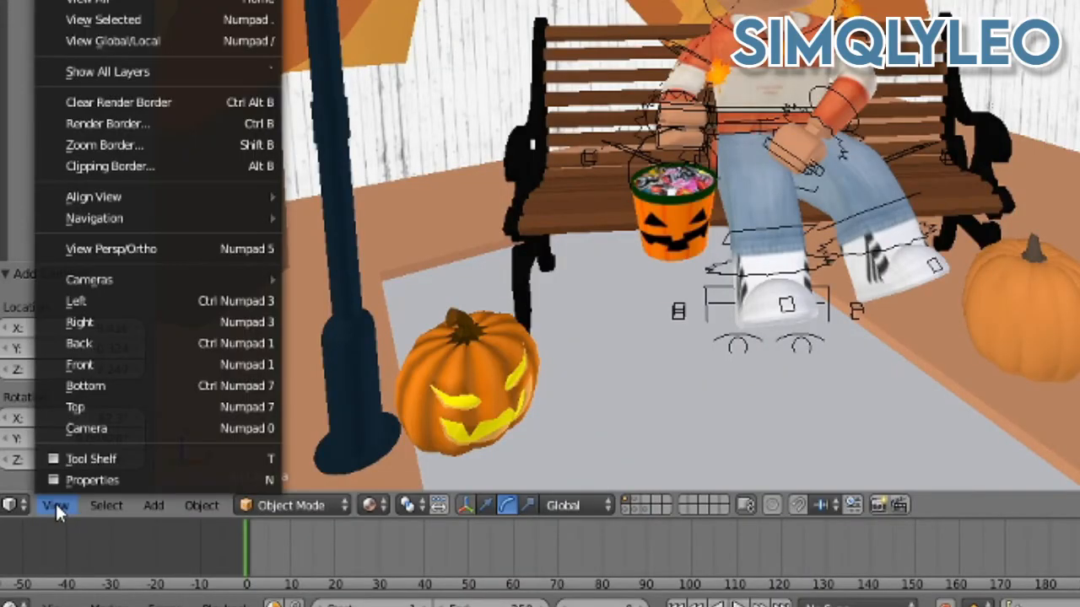
click(93, 428)
- Fly the camera back to frame the seated character, lamp post and bench, rotated about 86° in X and -2.12° in Z
key(shift+f)
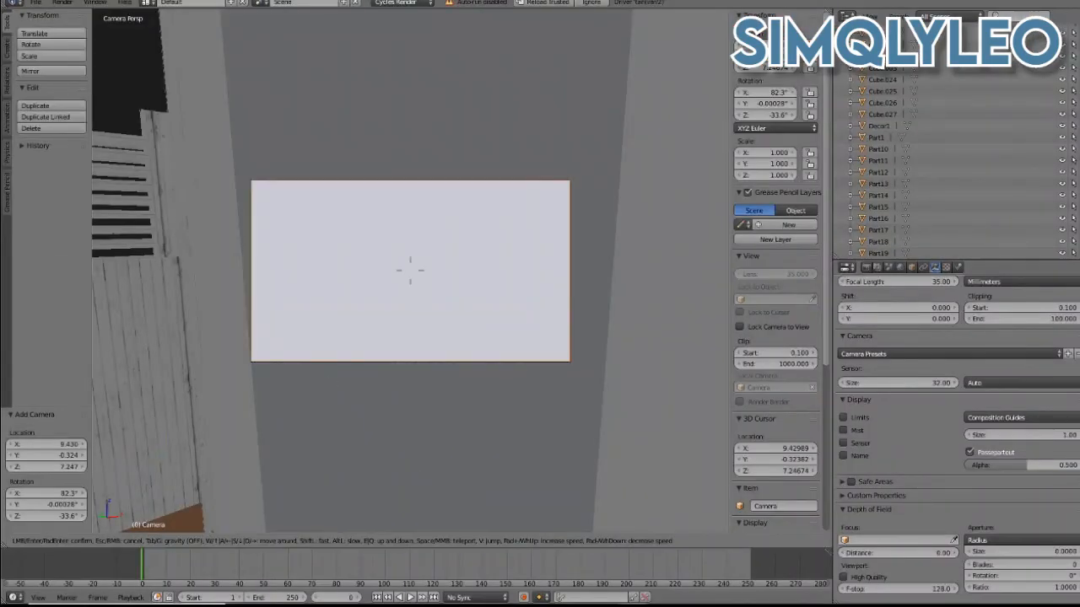
key(s)
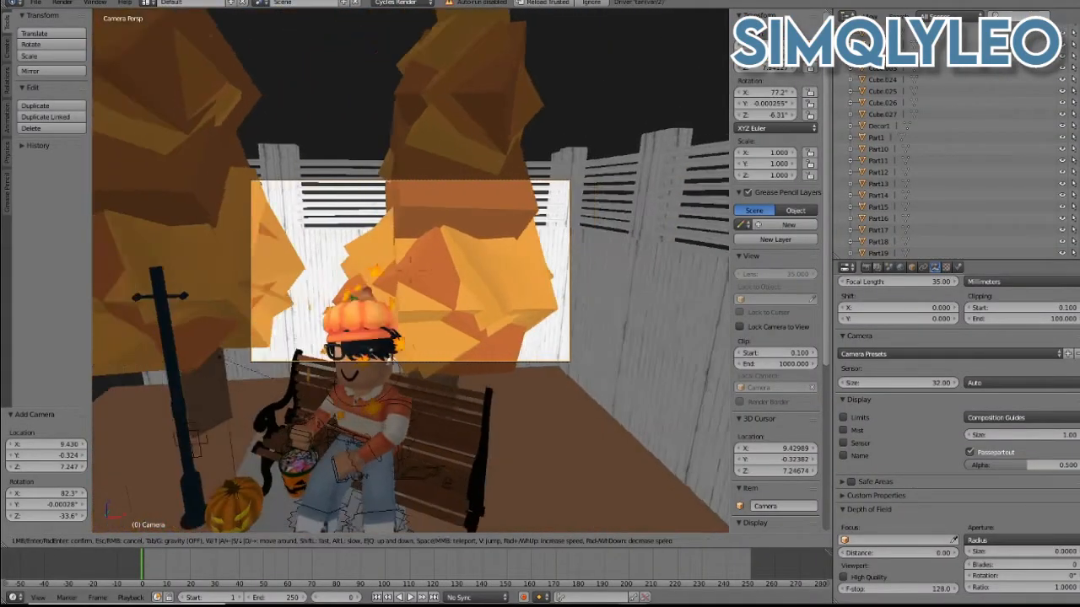
key(s)
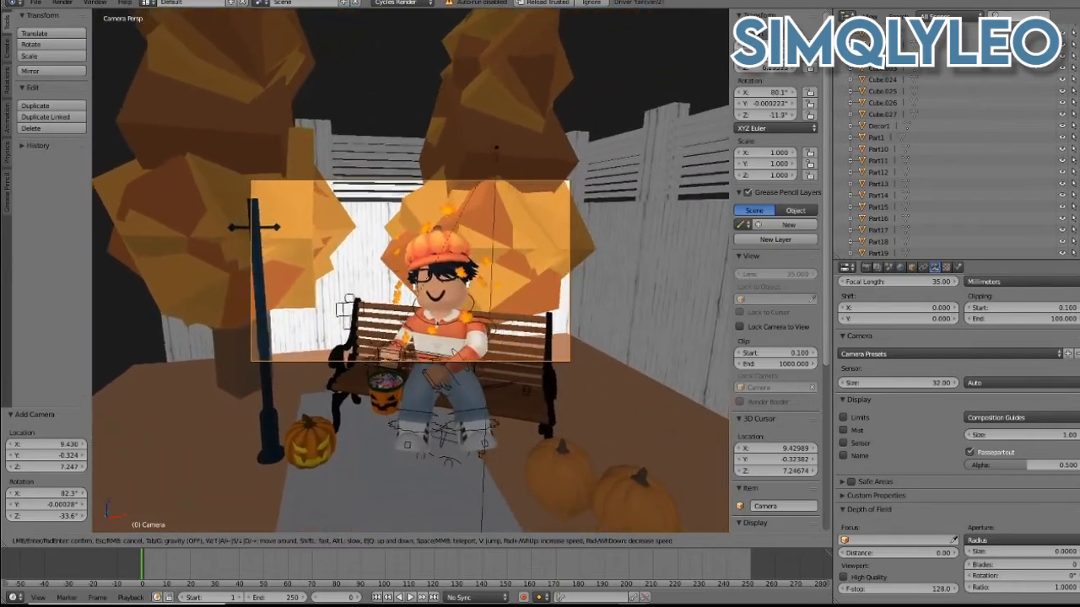
key(w)
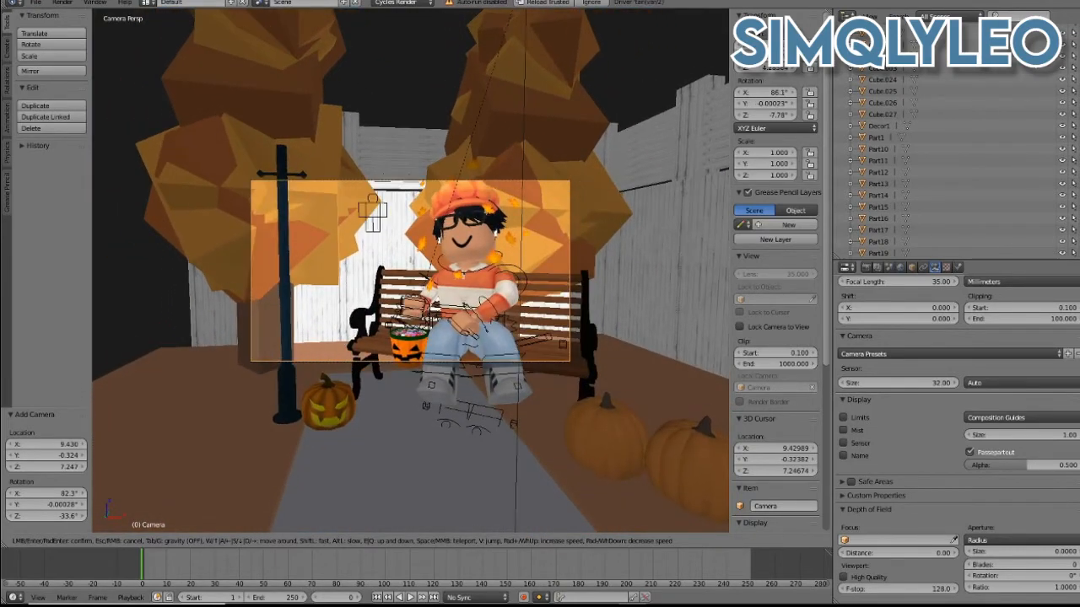
key(s)
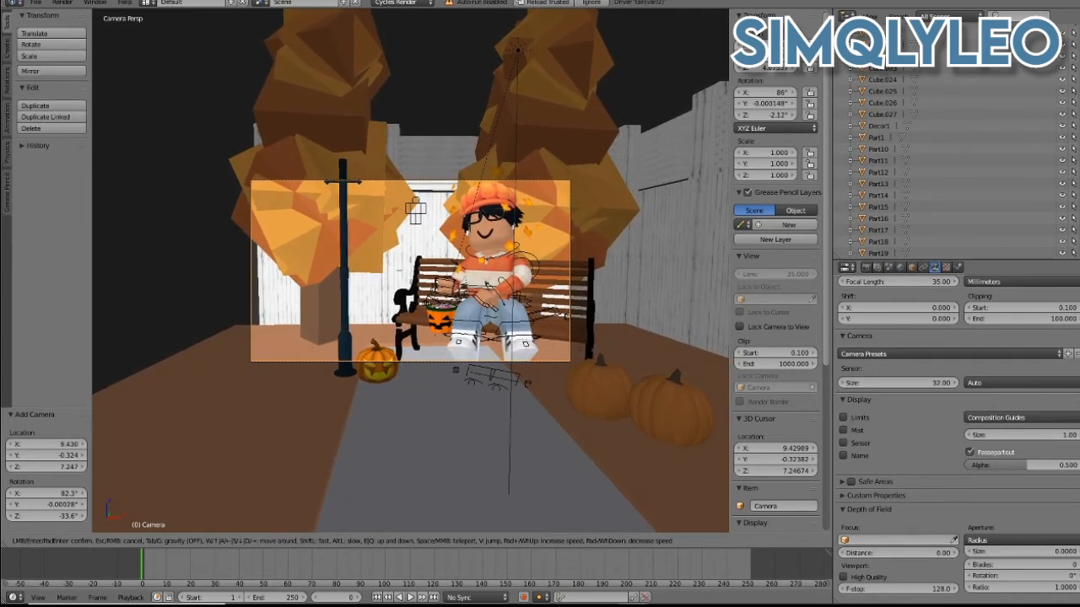
click(412, 275)
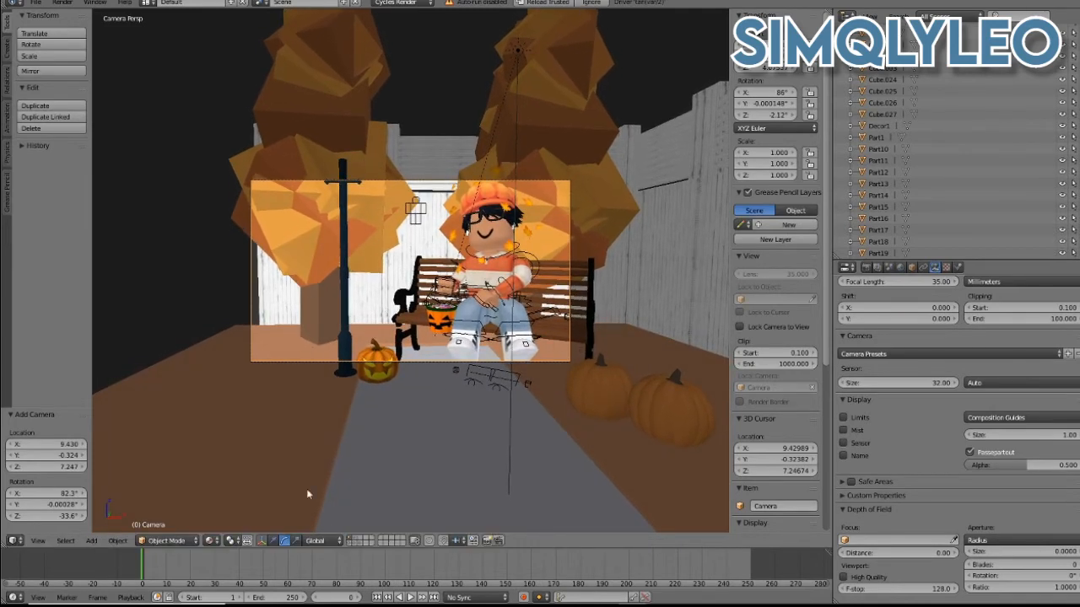
- Preview the camera view with Rendered shading and start refining the camera framing in fly navigation
click(210, 541)
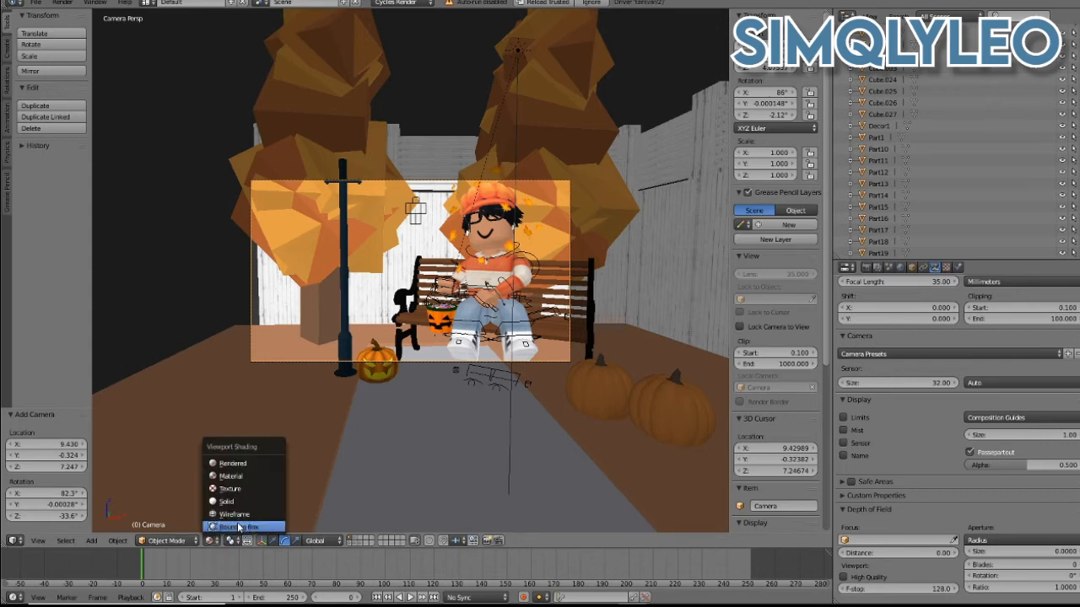
click(245, 464)
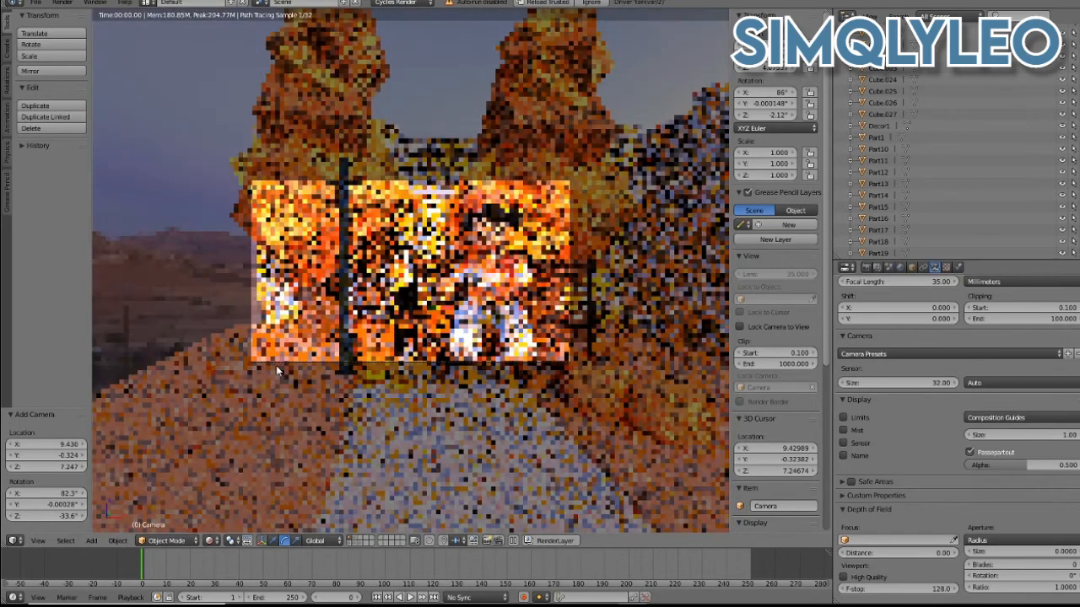
key(shift+f)
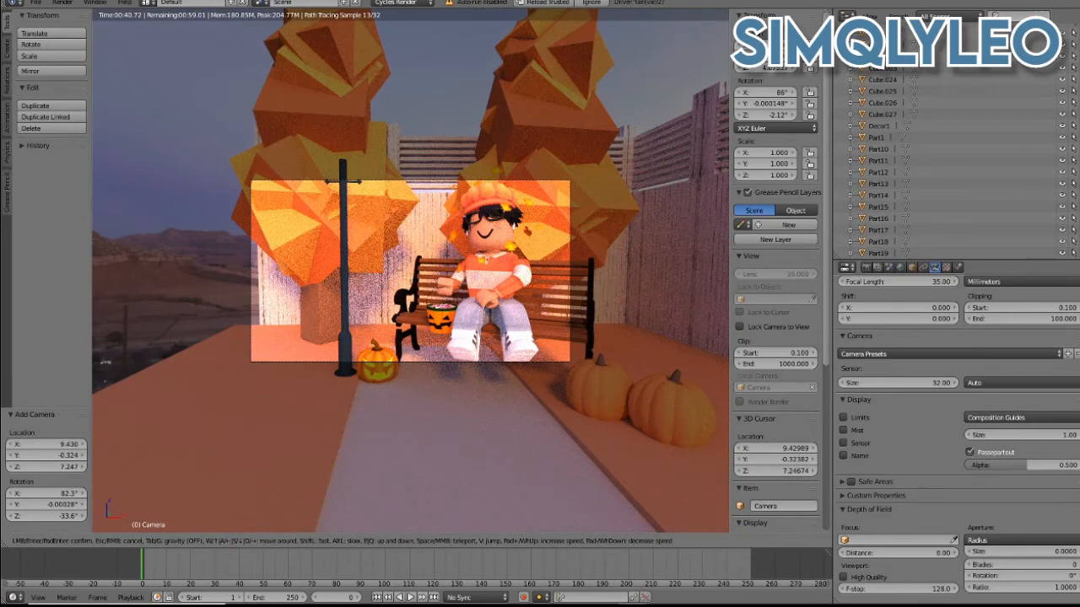